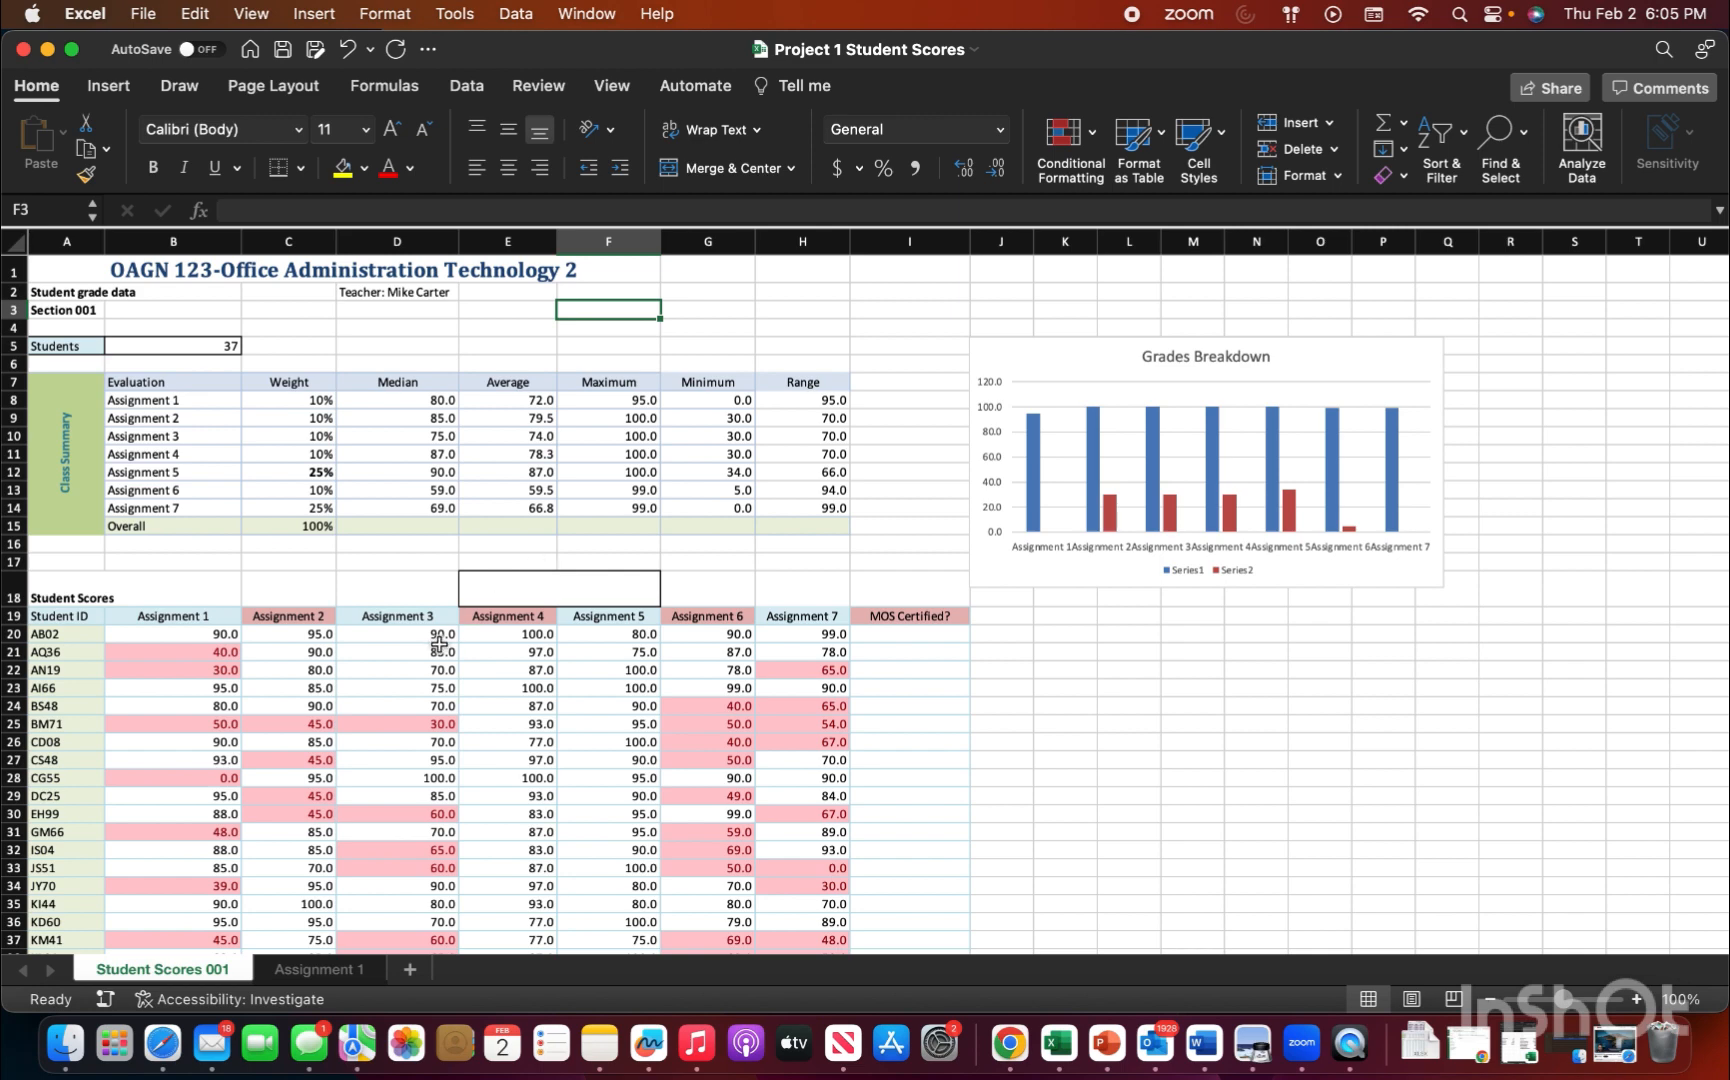
# Step: Fill the Assignment 1 header from B19 across to H19 so headers Assignment 2 through Assignment 7 share its formatting
pyautogui.moveTo(270, 618); pyautogui.dragTo(800, 617)
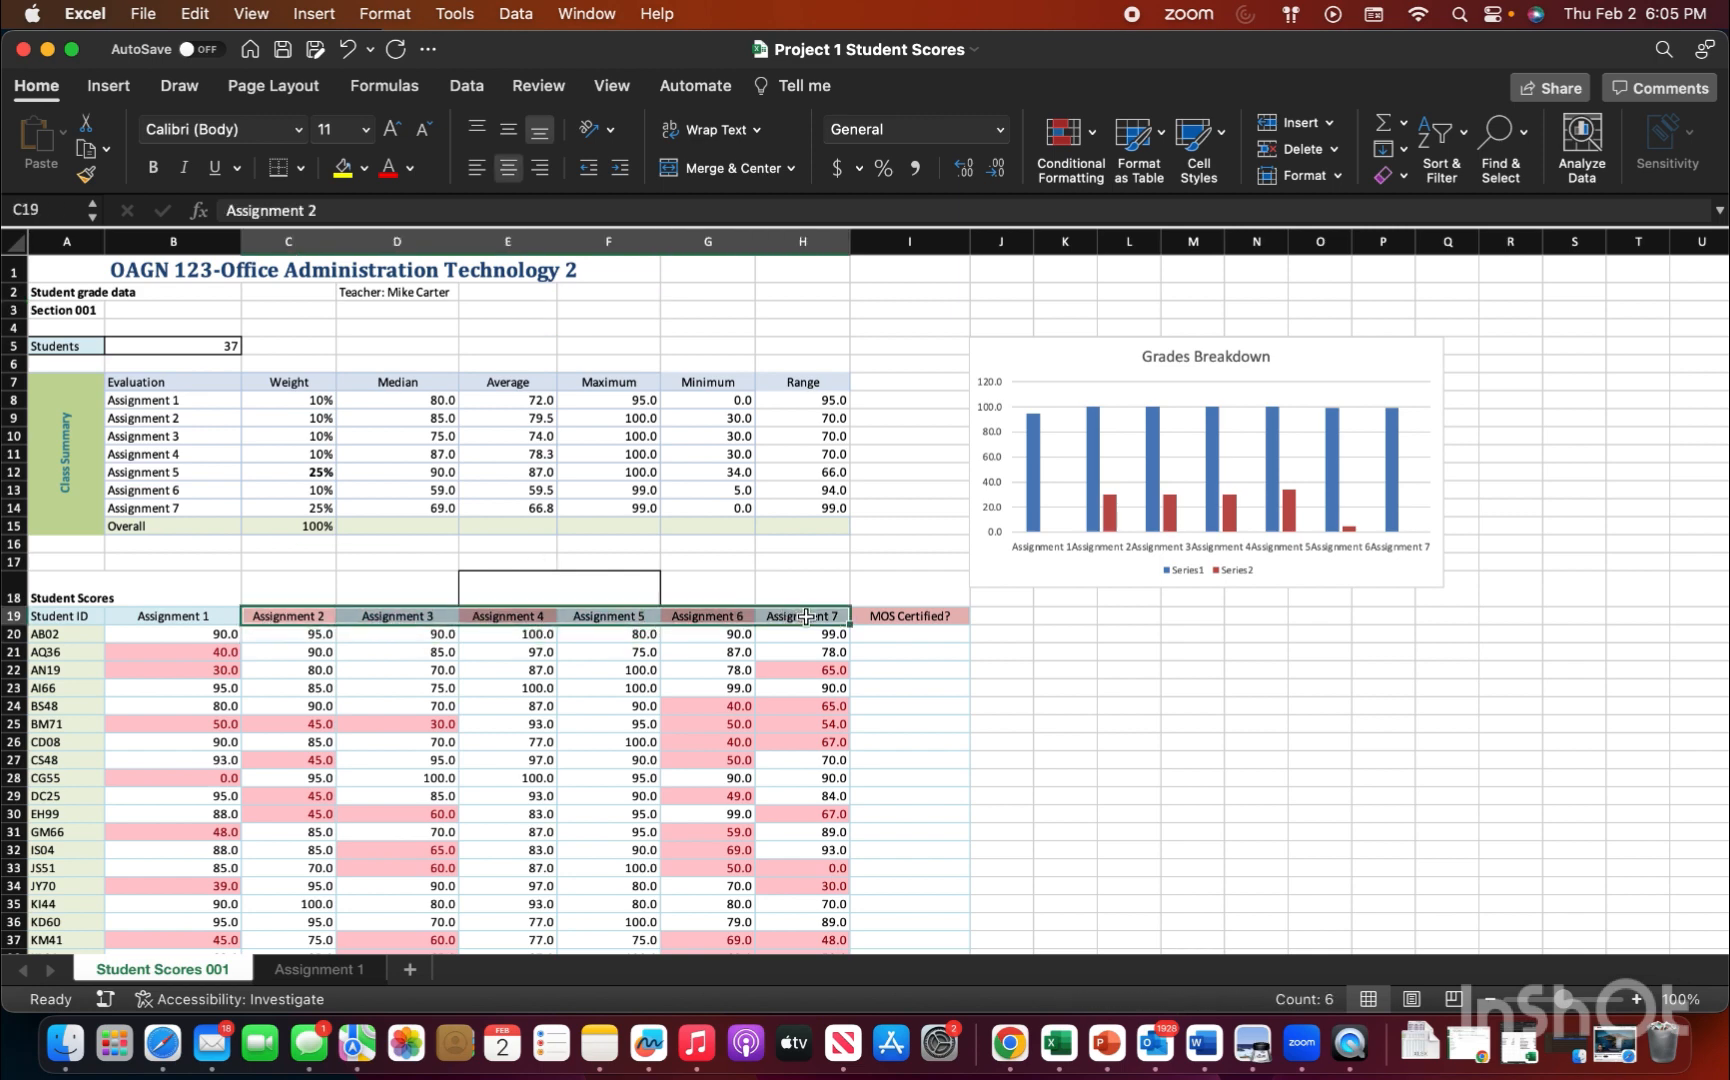
pyautogui.click(212, 615)
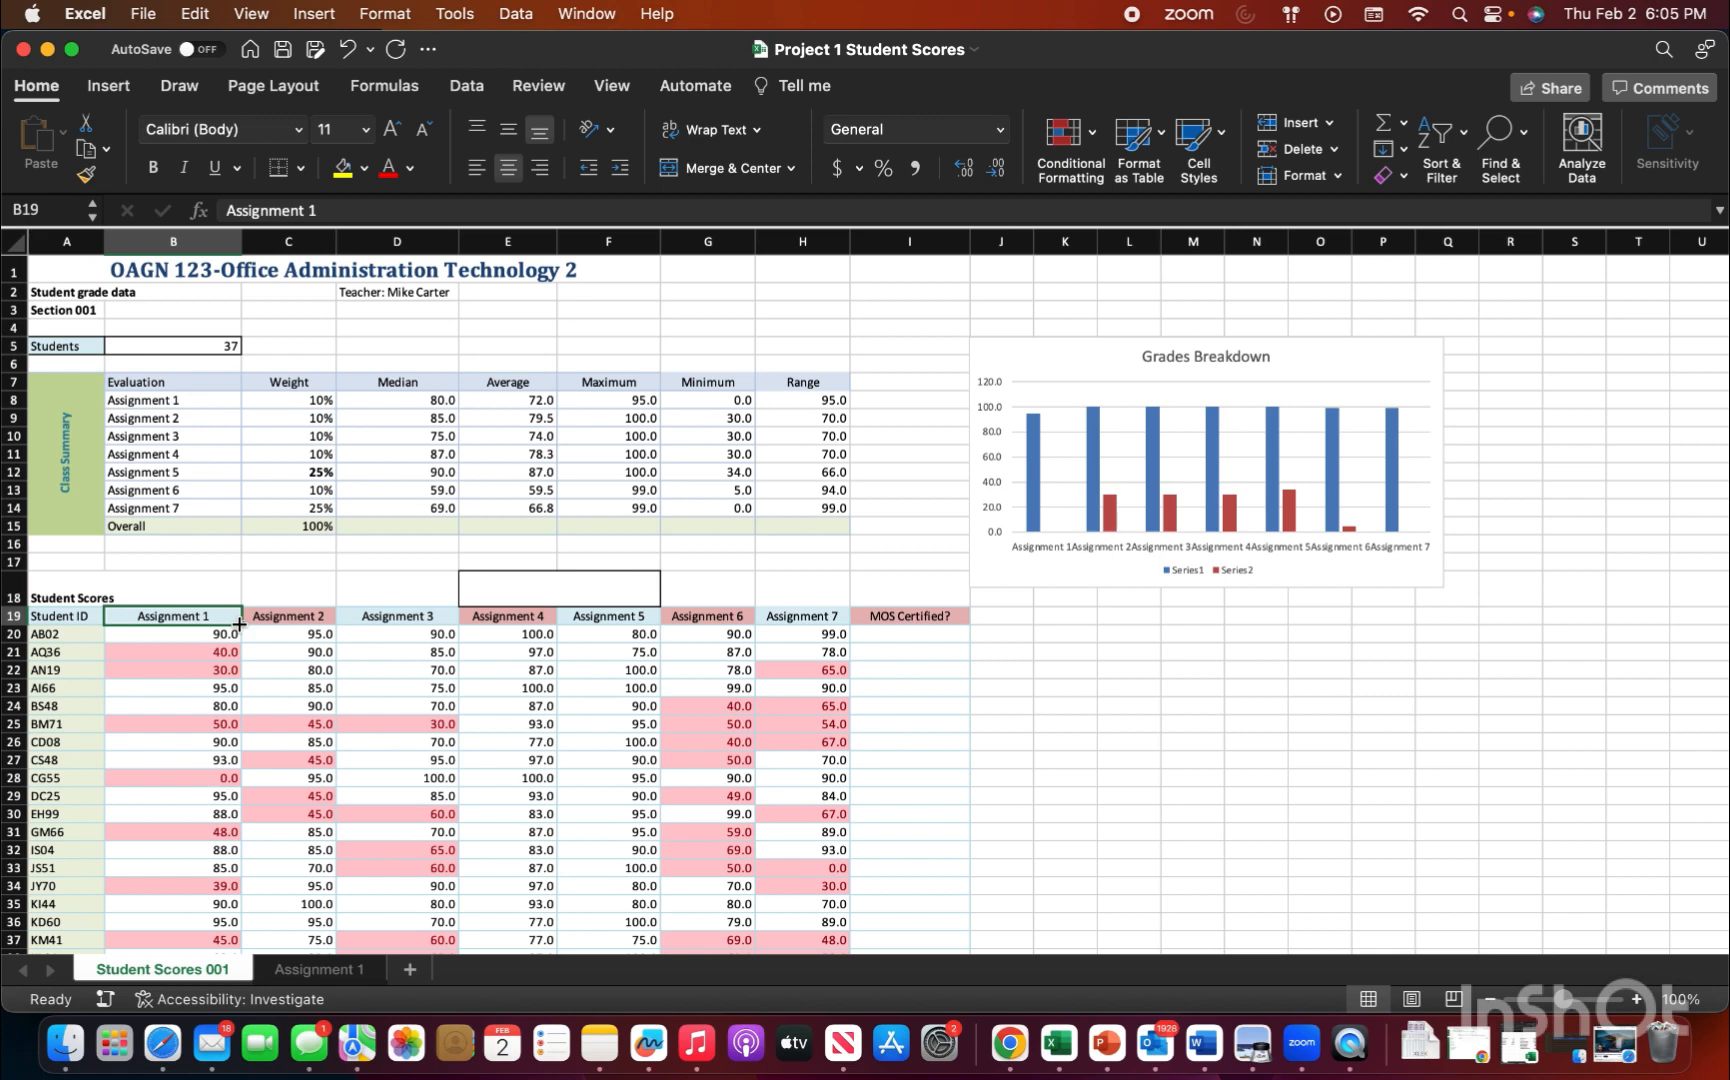
pyautogui.moveTo(241, 625); pyautogui.dragTo(806, 621)
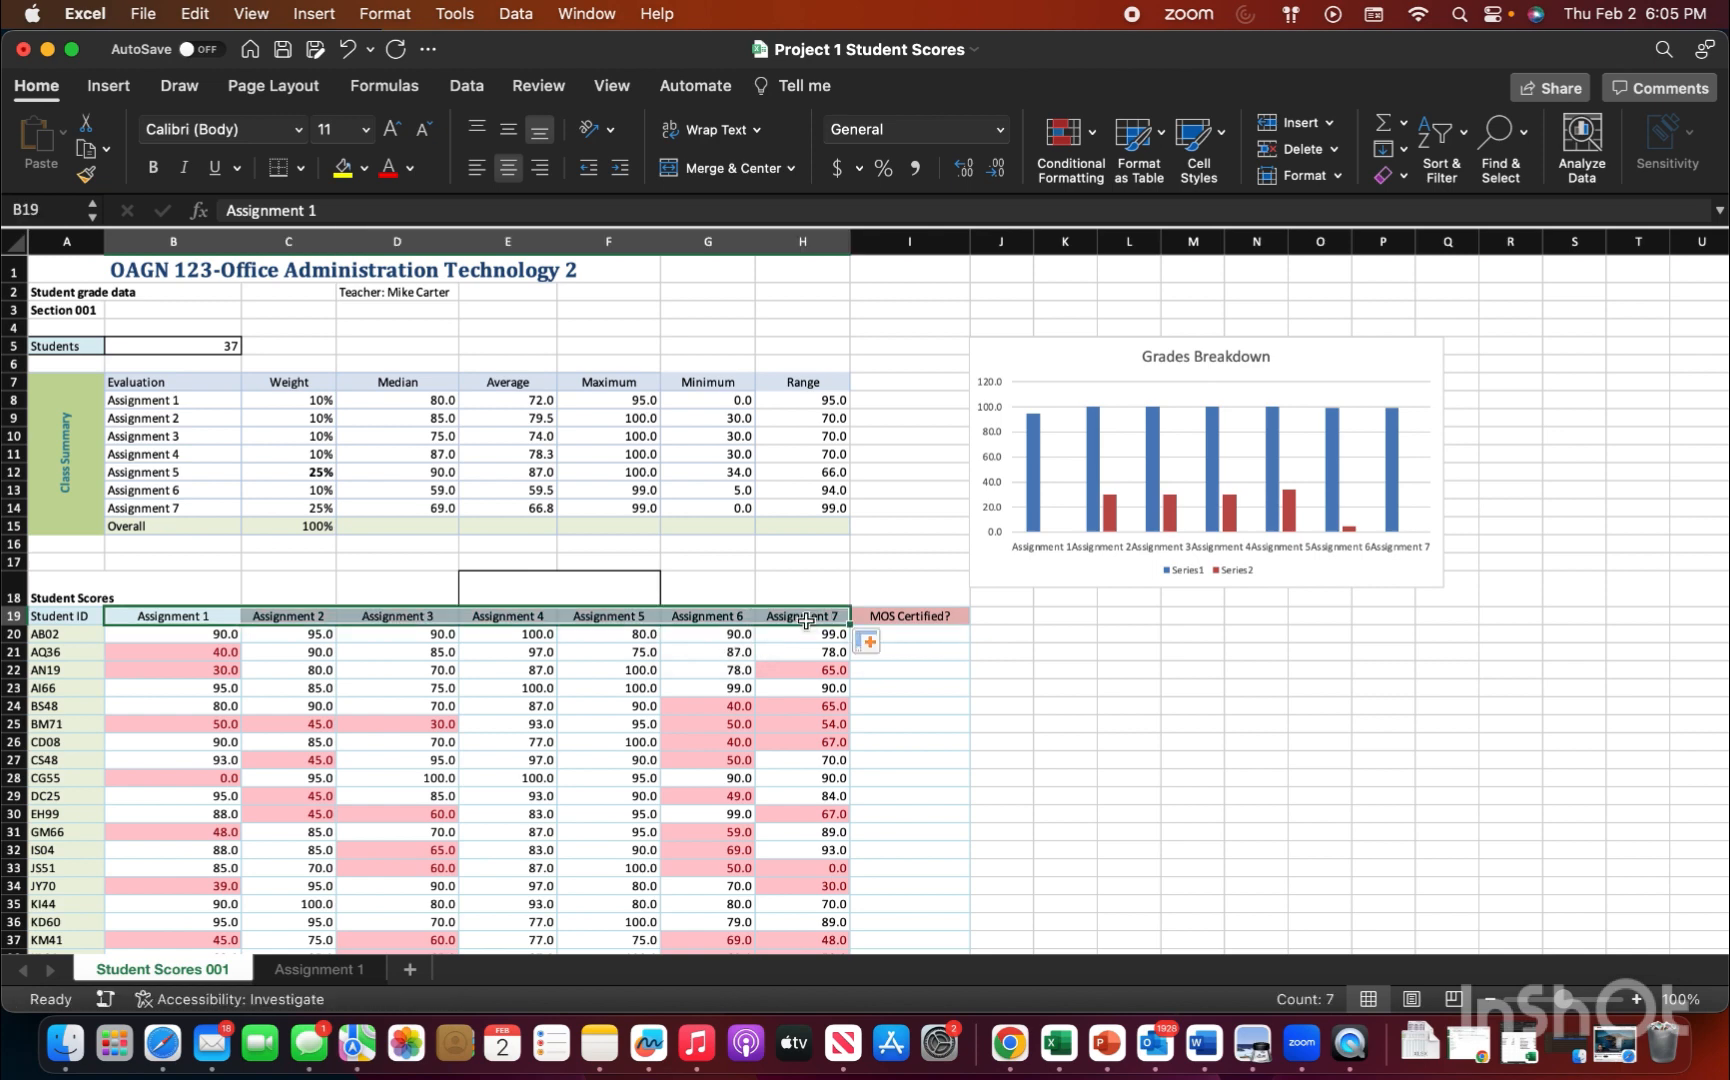
pyautogui.click(742, 560)
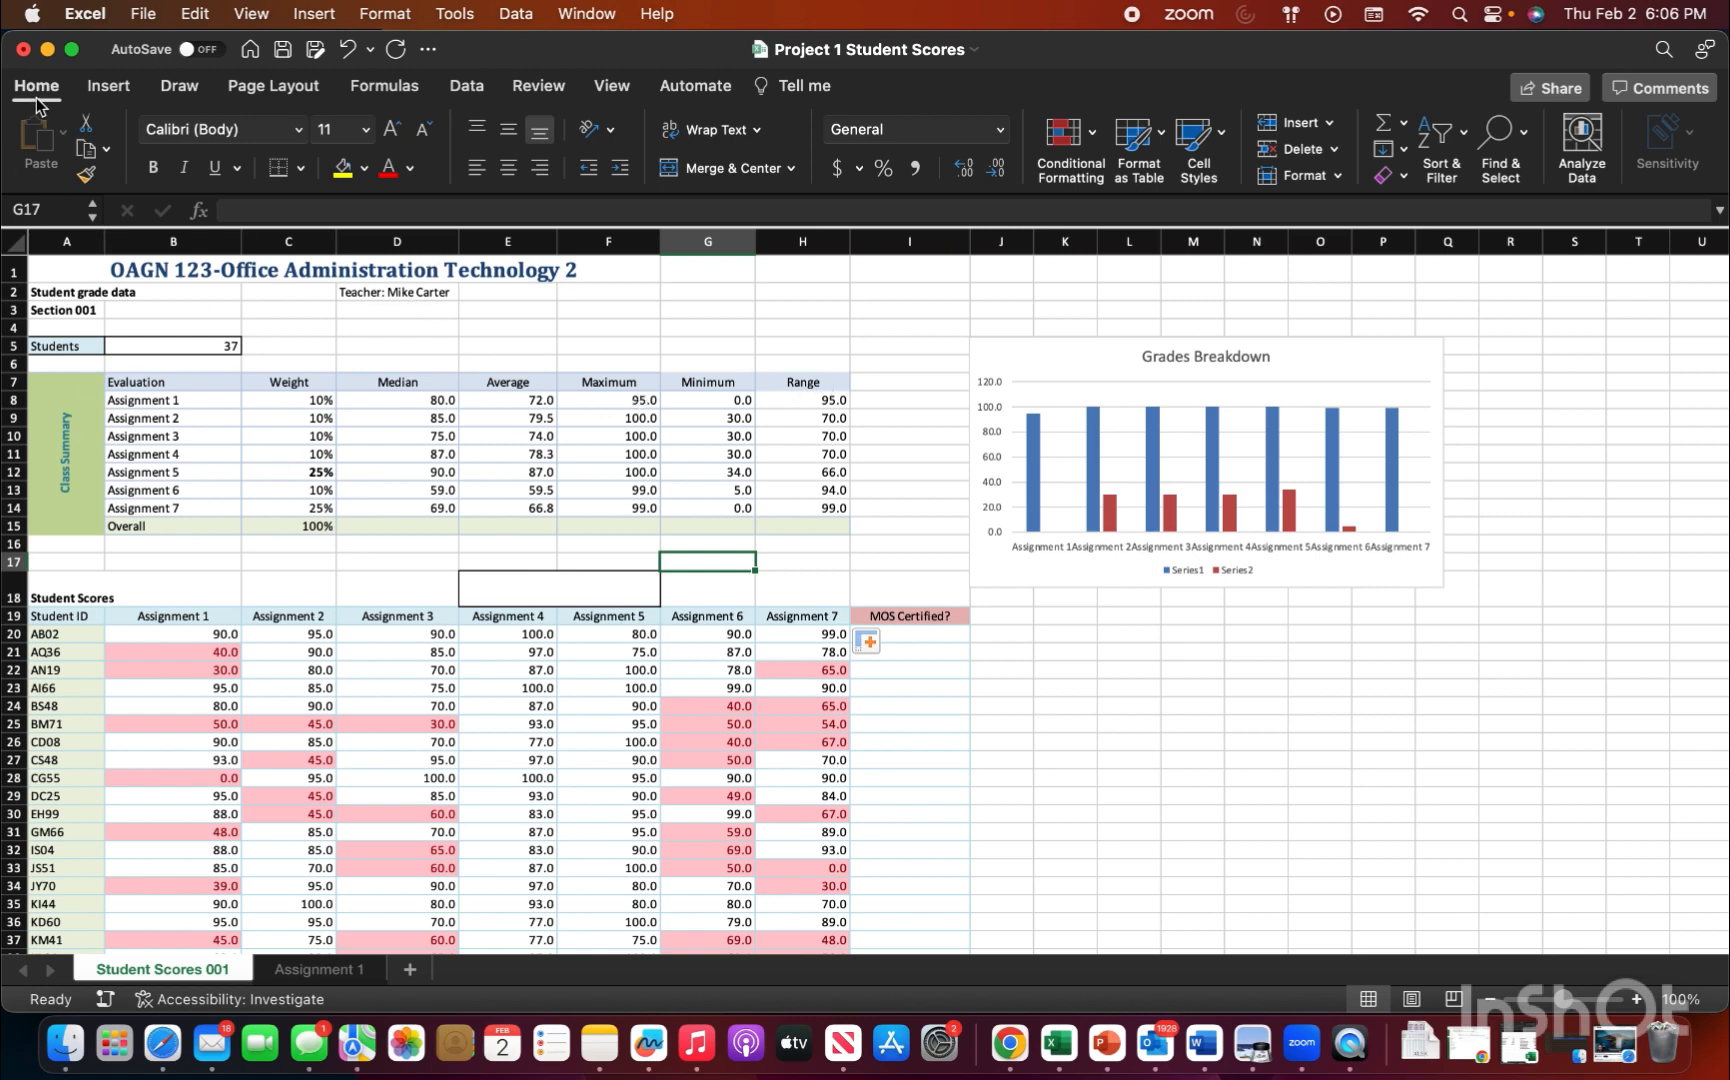
# Step: Clear all conditional formatting rules from the entire Student Scores 001 sheet
pyautogui.click(1092, 133)
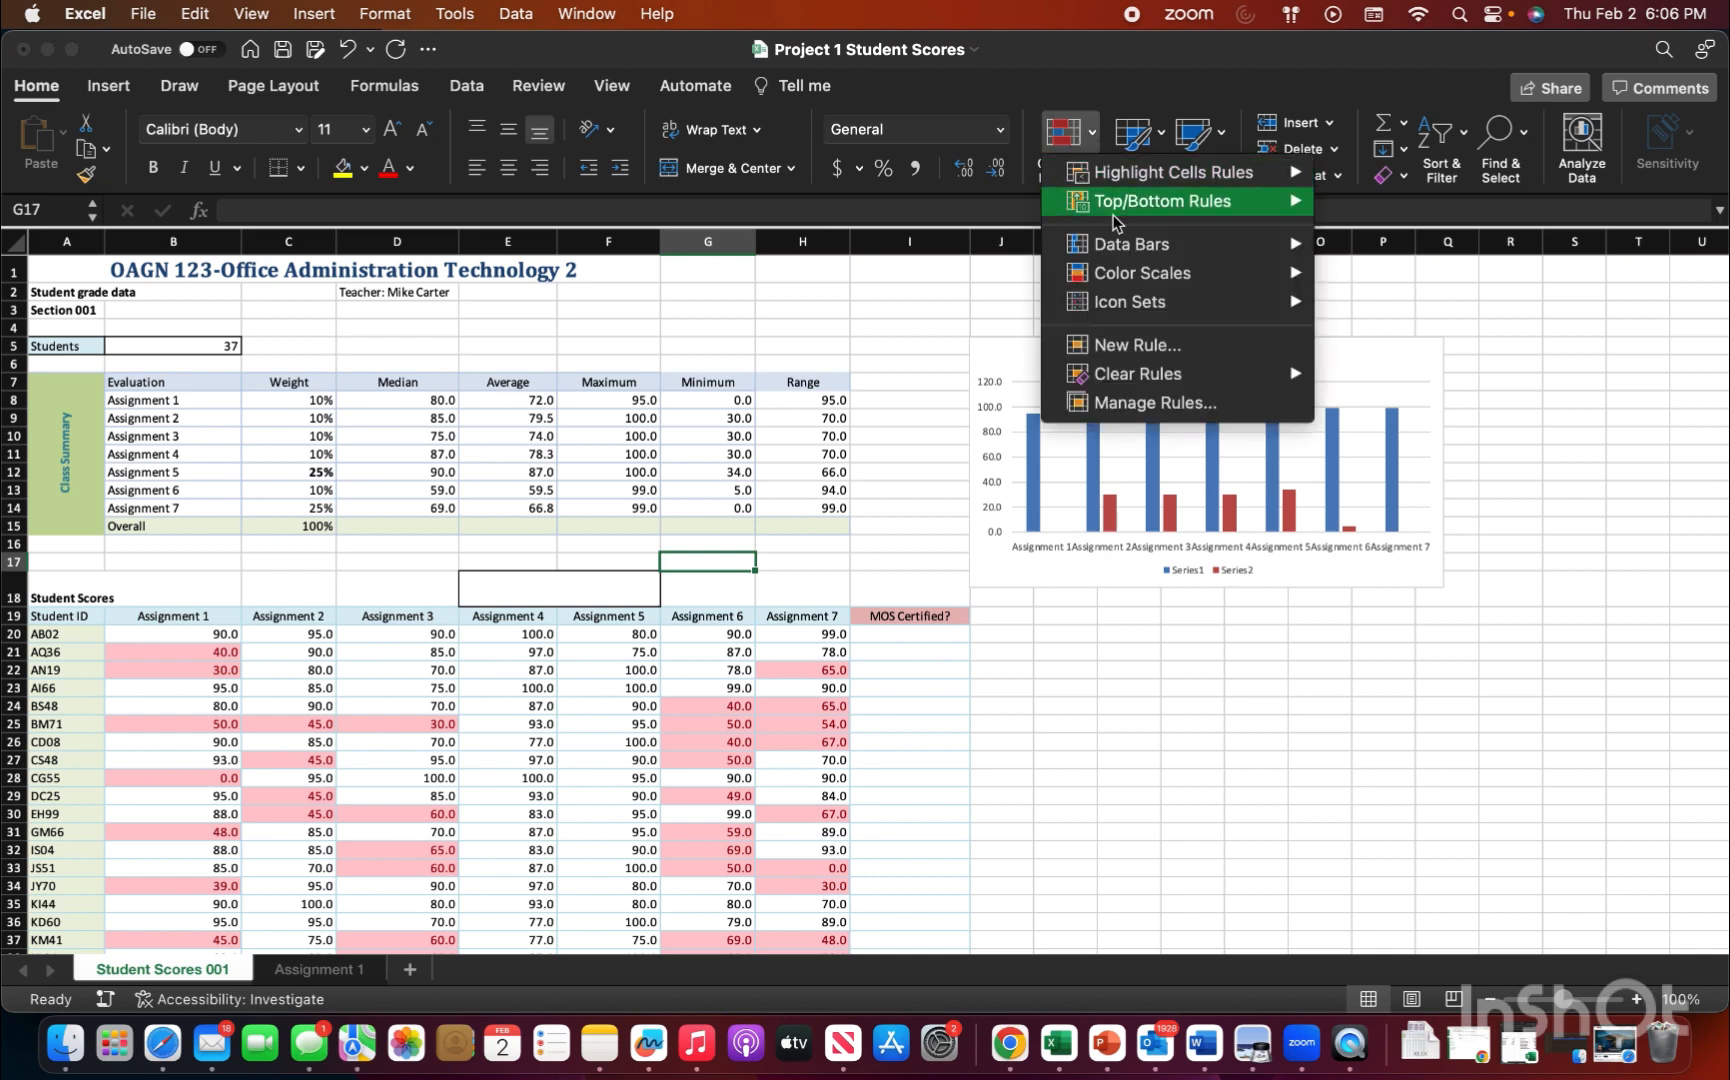
pyautogui.moveTo(1137, 378)
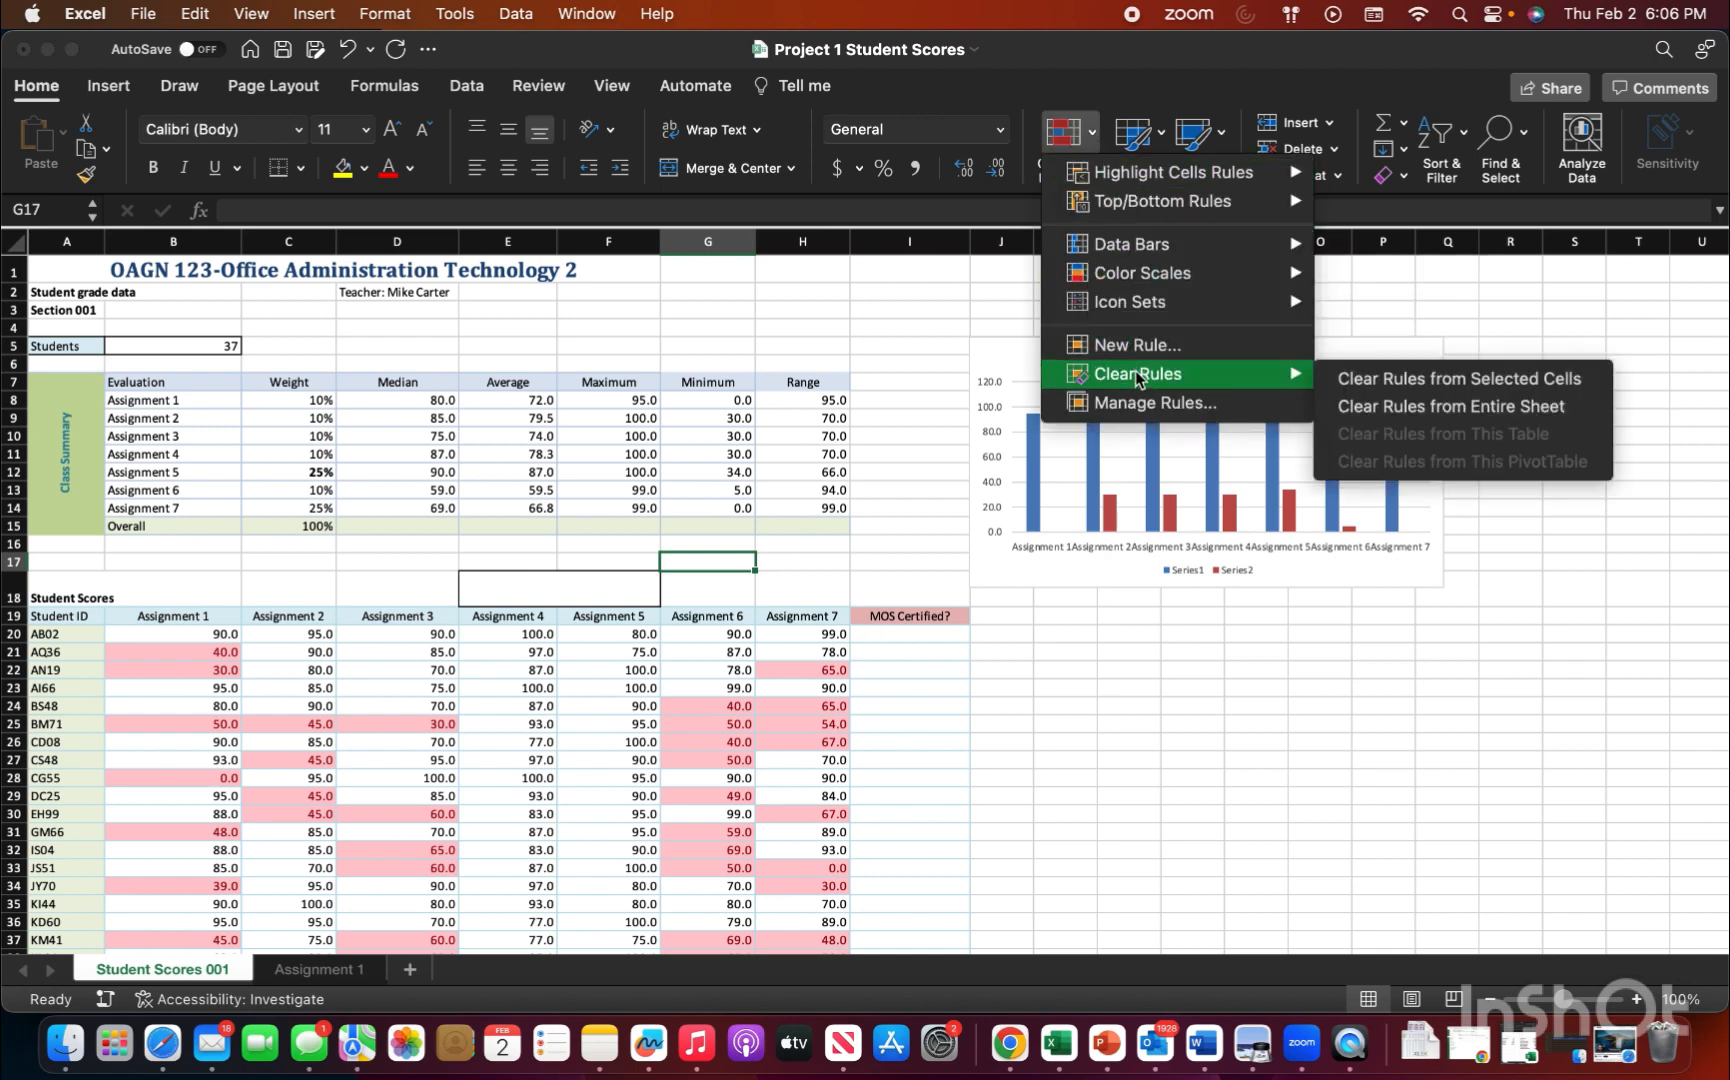
pyautogui.click(1383, 408)
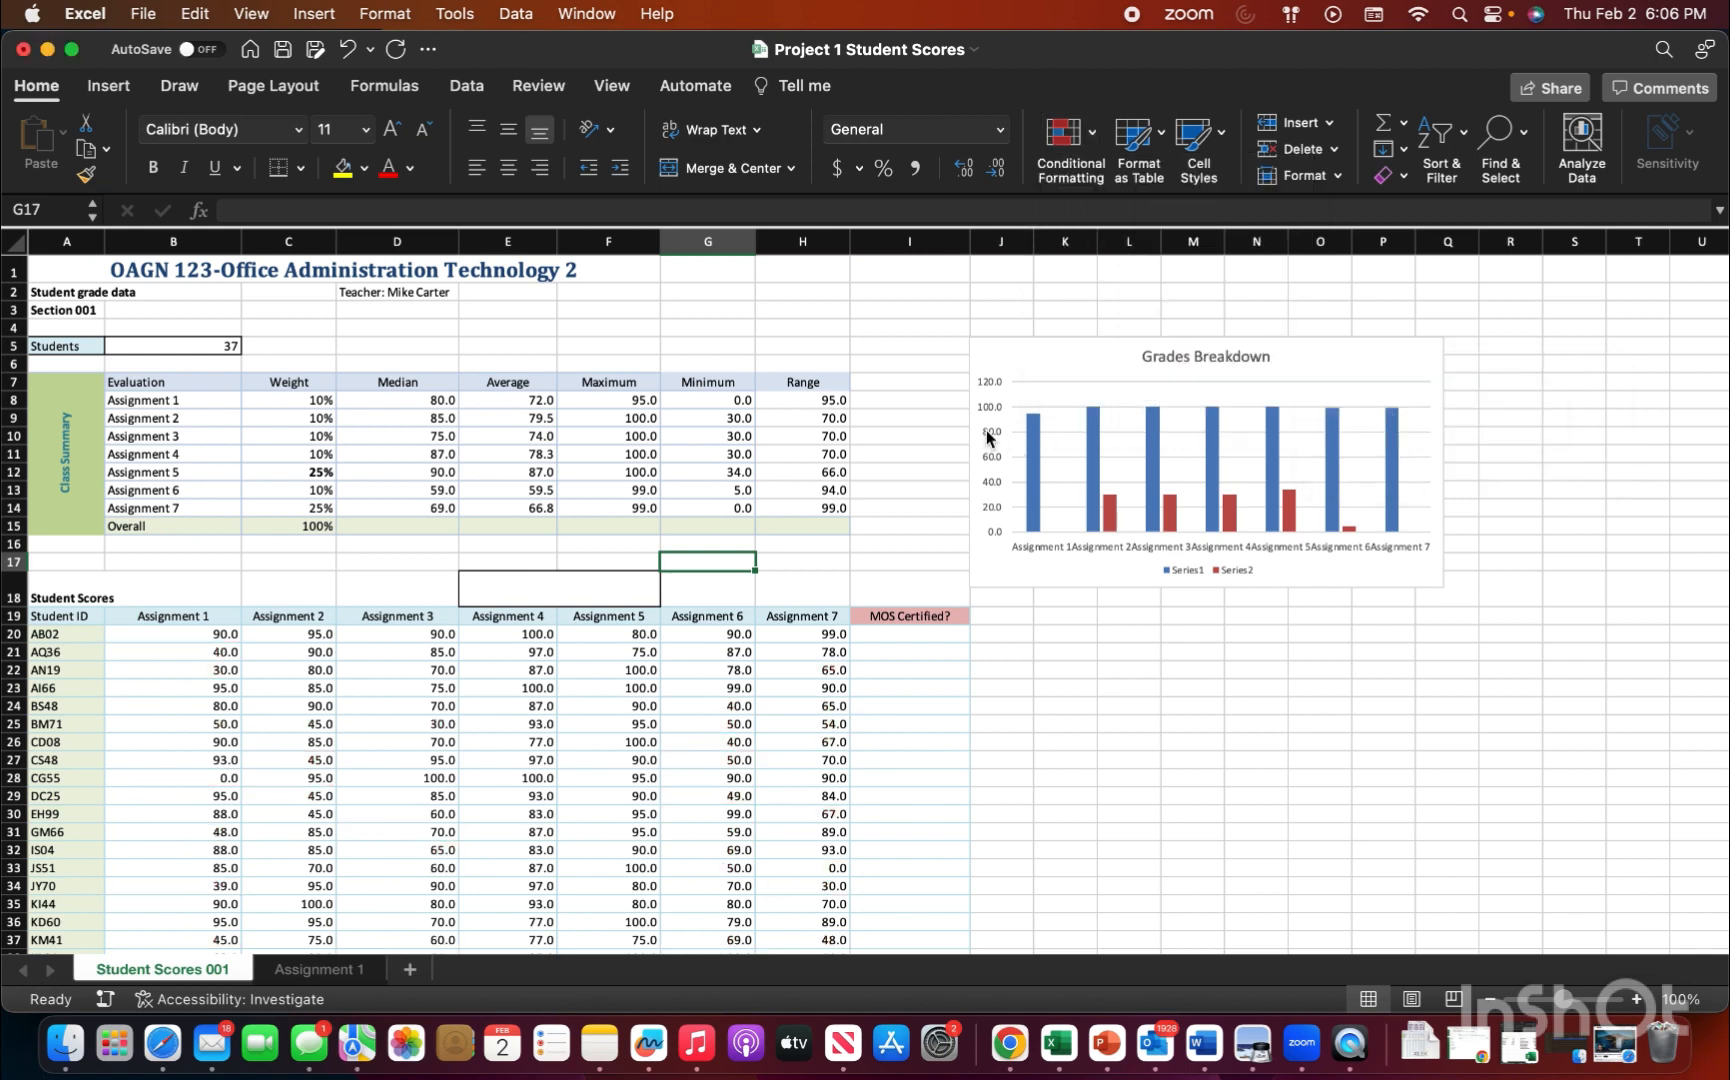
pyautogui.click(678, 303)
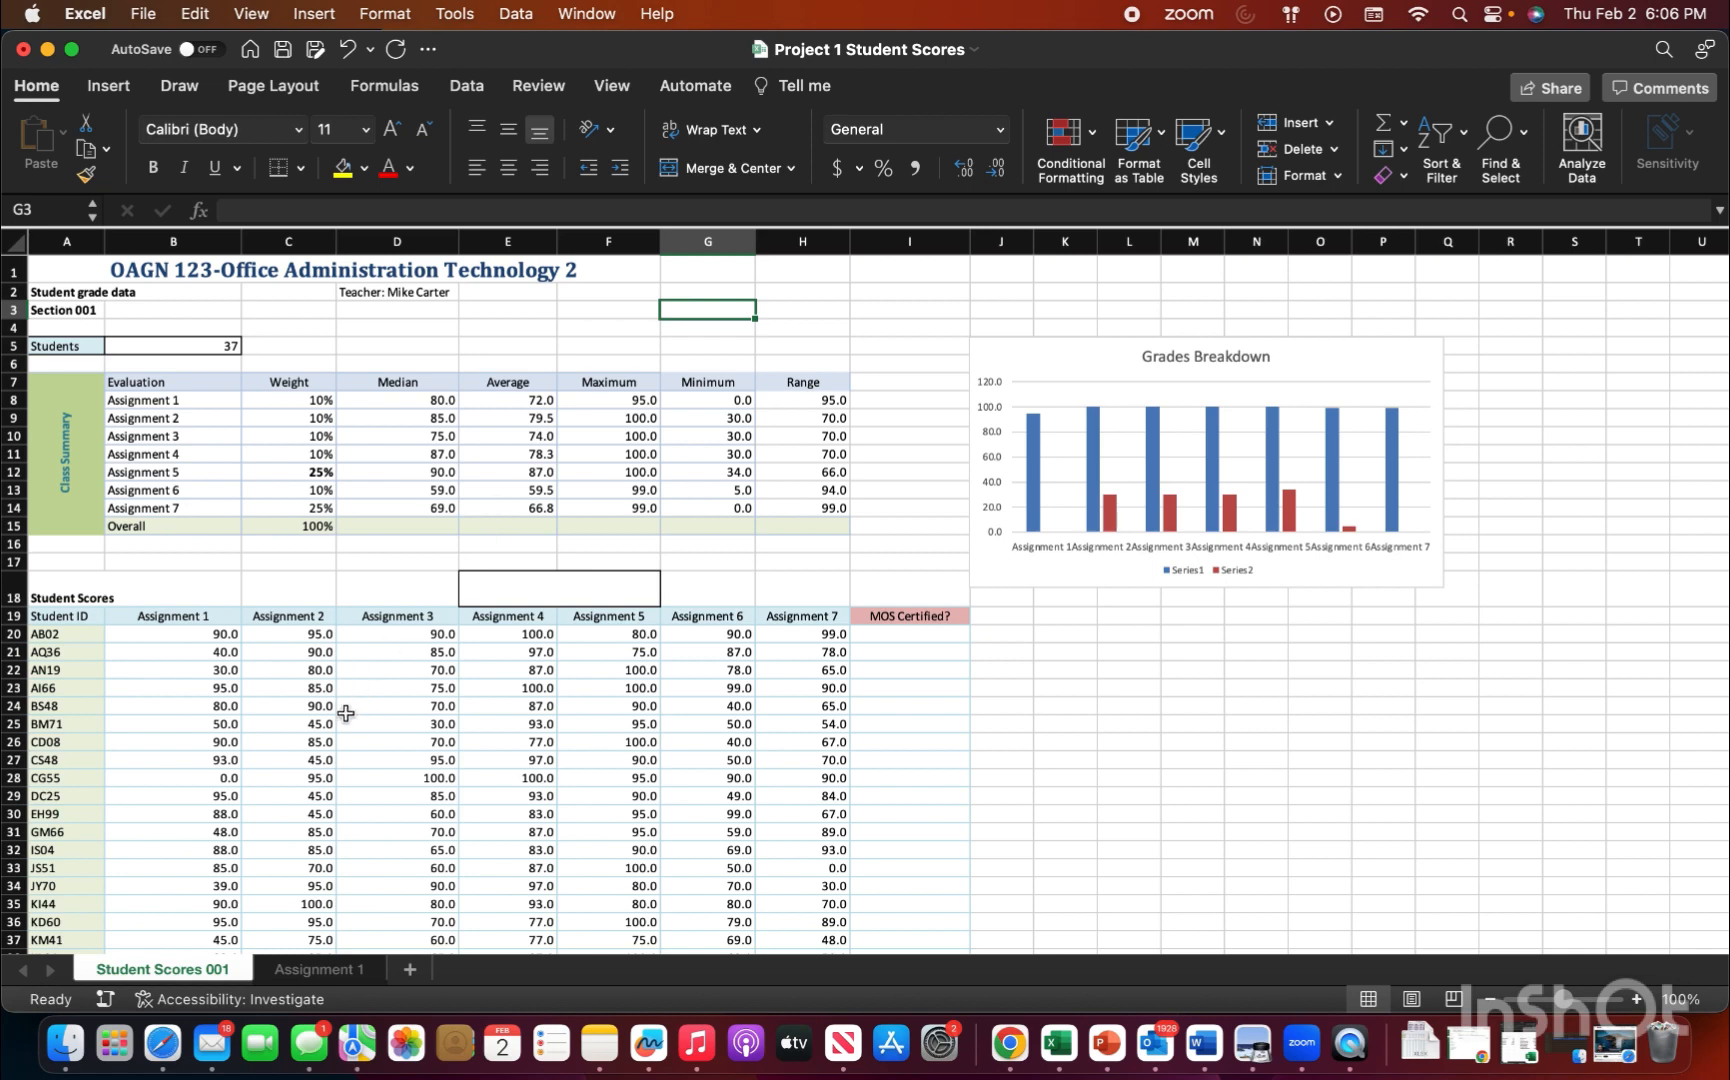
# Step: Insert a Student ID slicer for the PivotChart on the Assignment 1 sheet and place it beside the chart
pyautogui.click(313, 969)
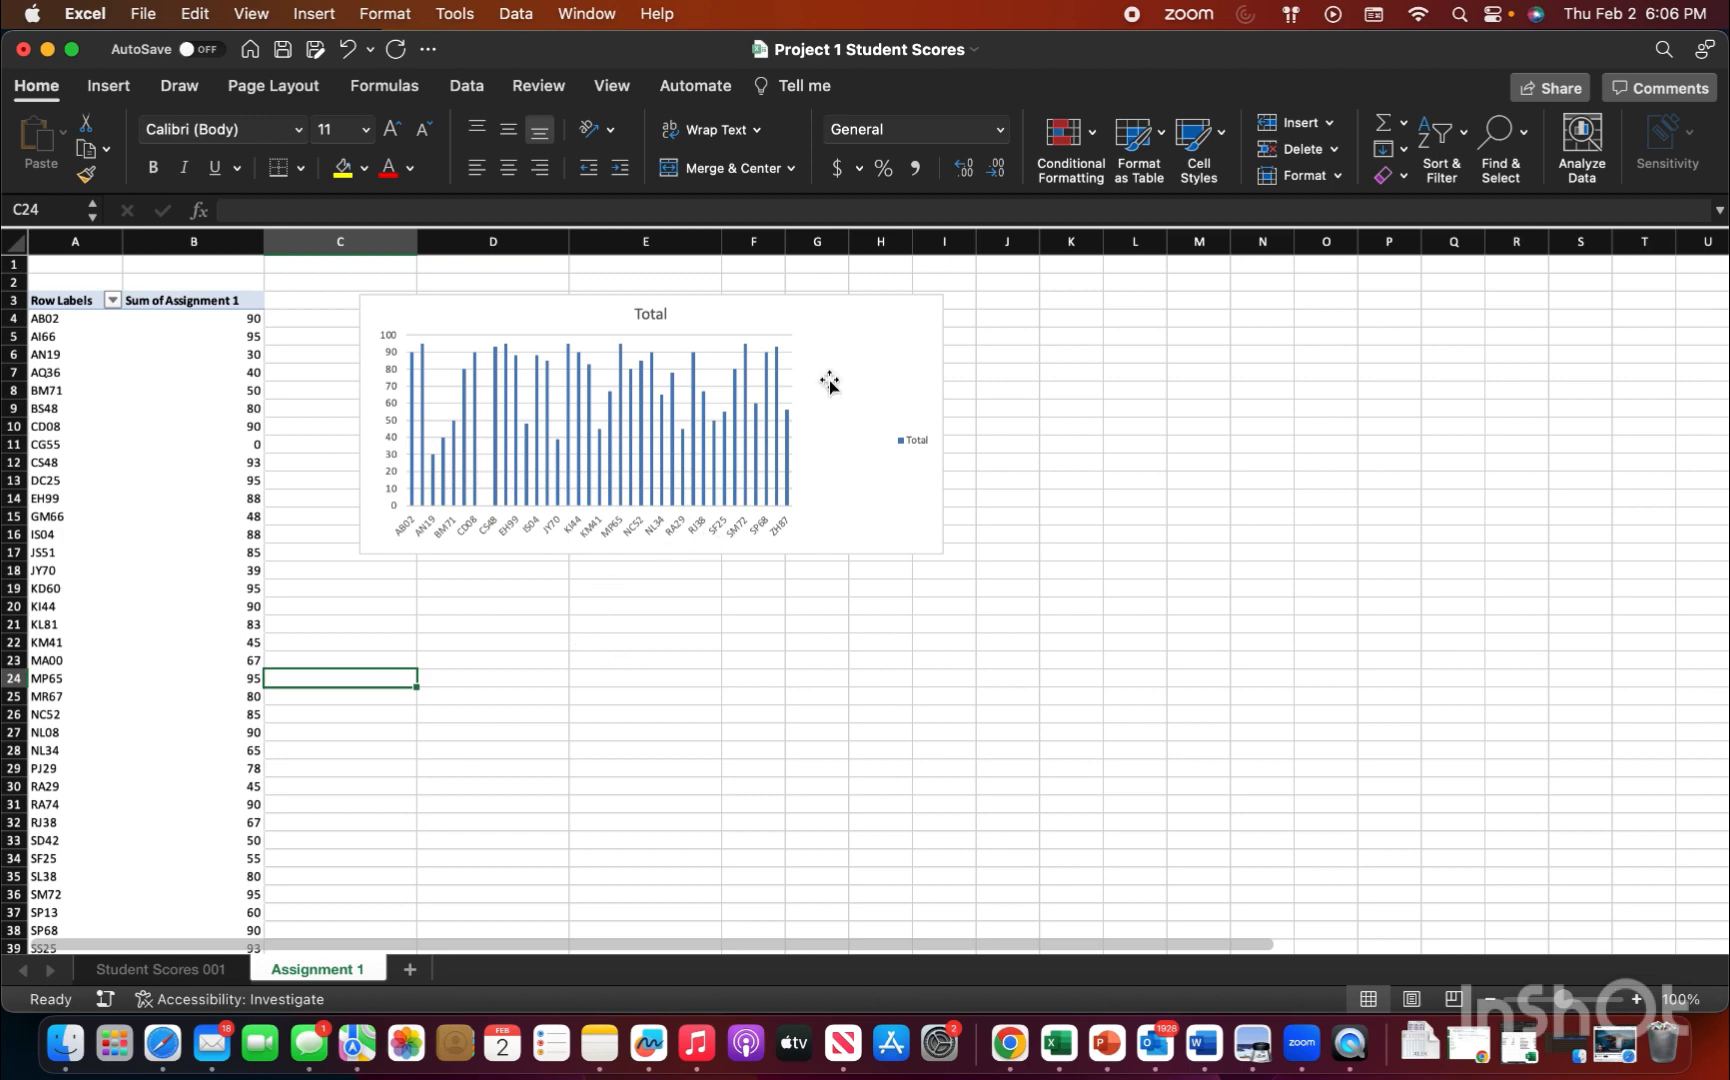
pyautogui.click(851, 325)
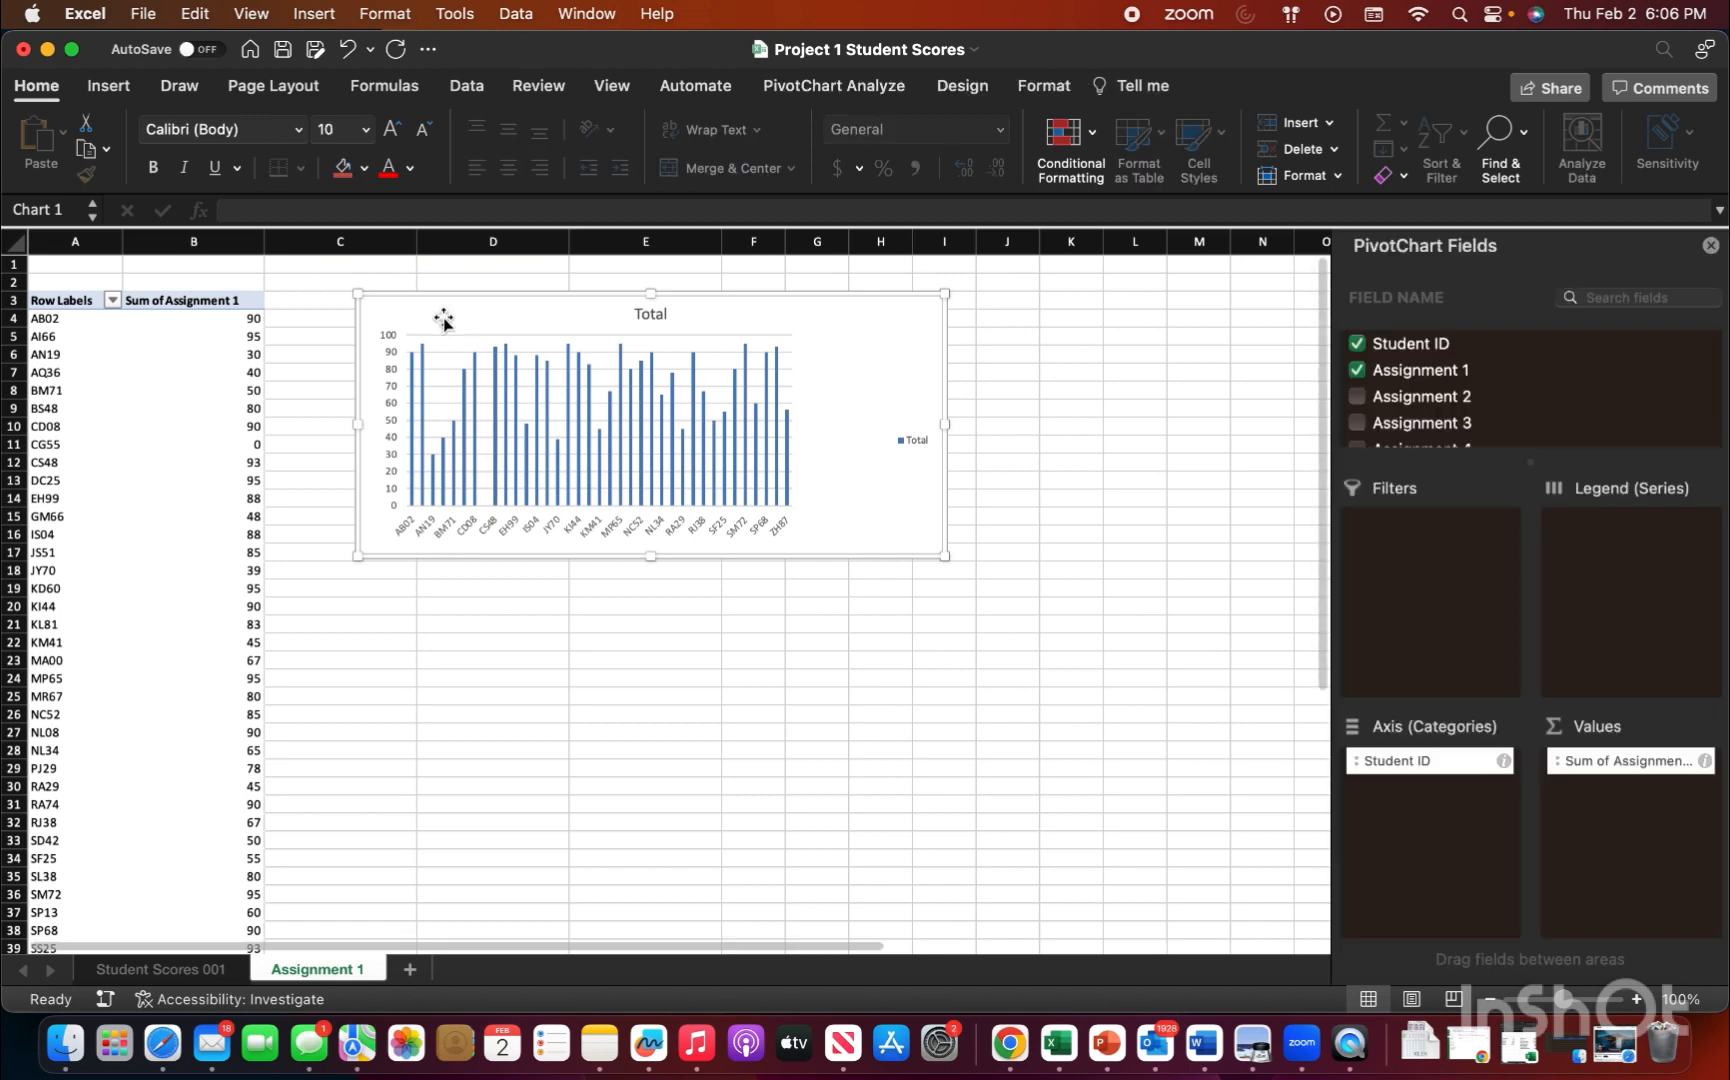
pyautogui.click(110, 86)
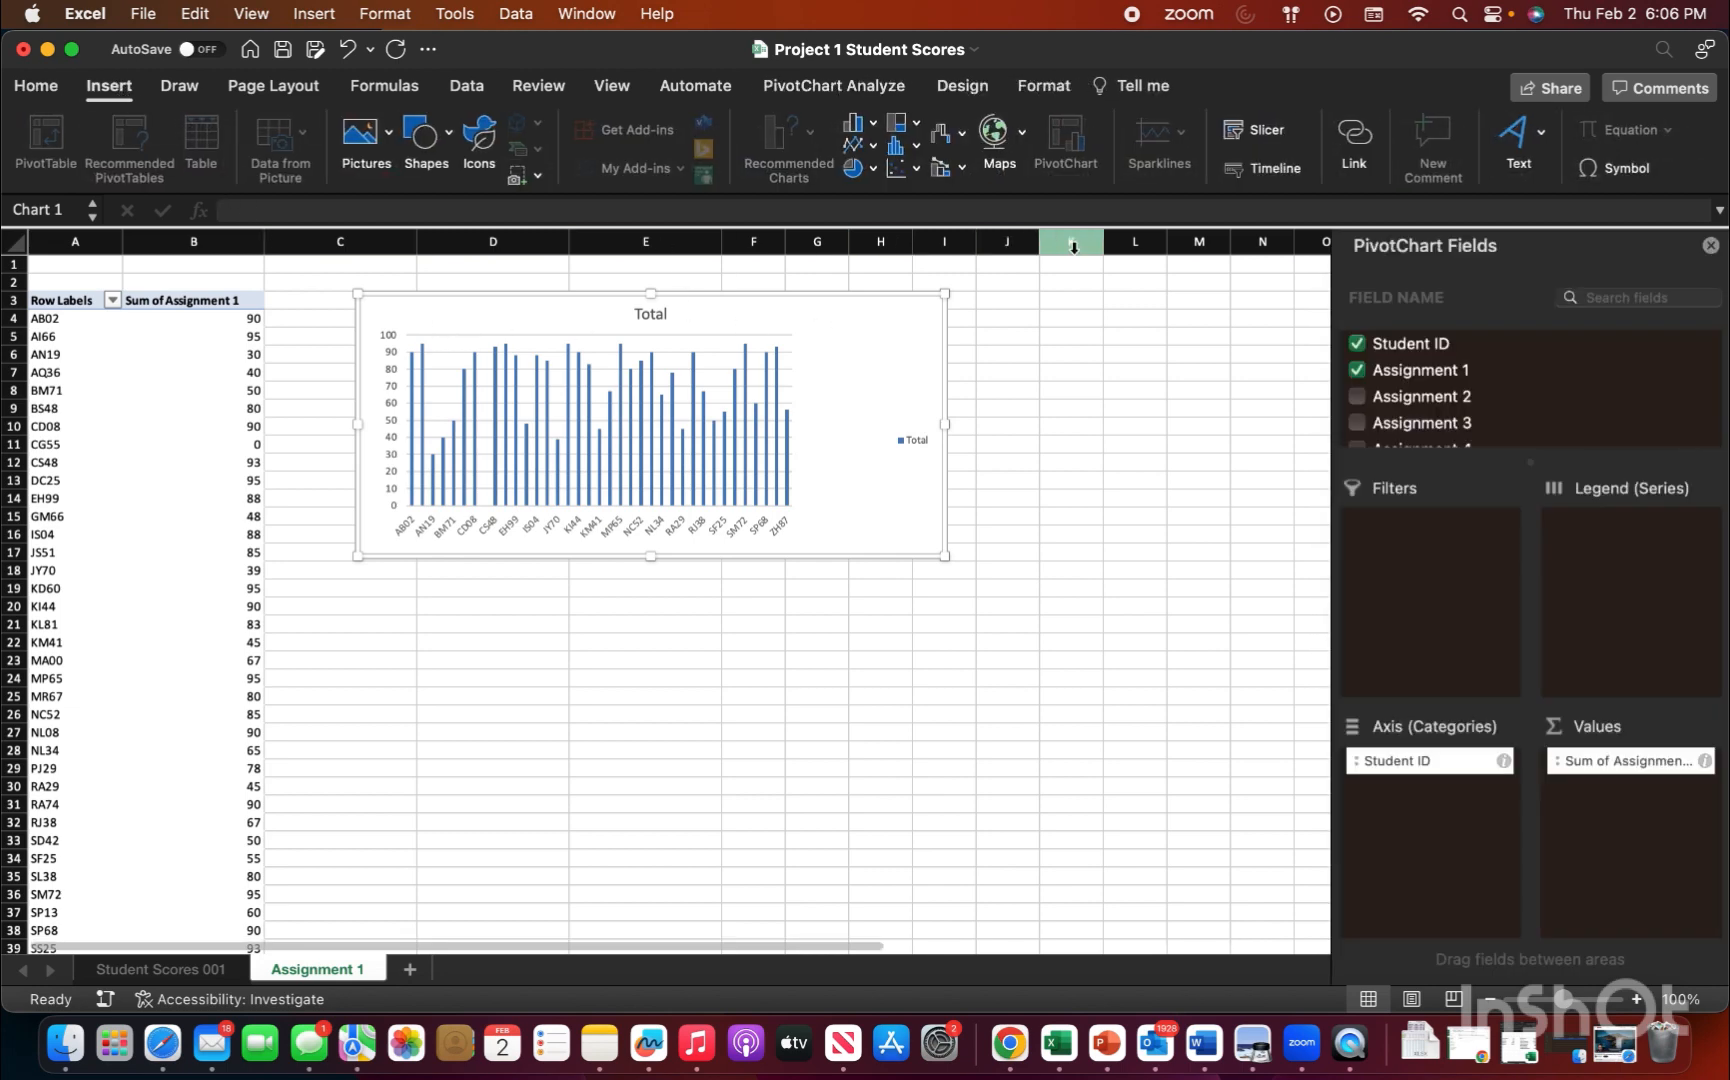
pyautogui.click(1262, 134)
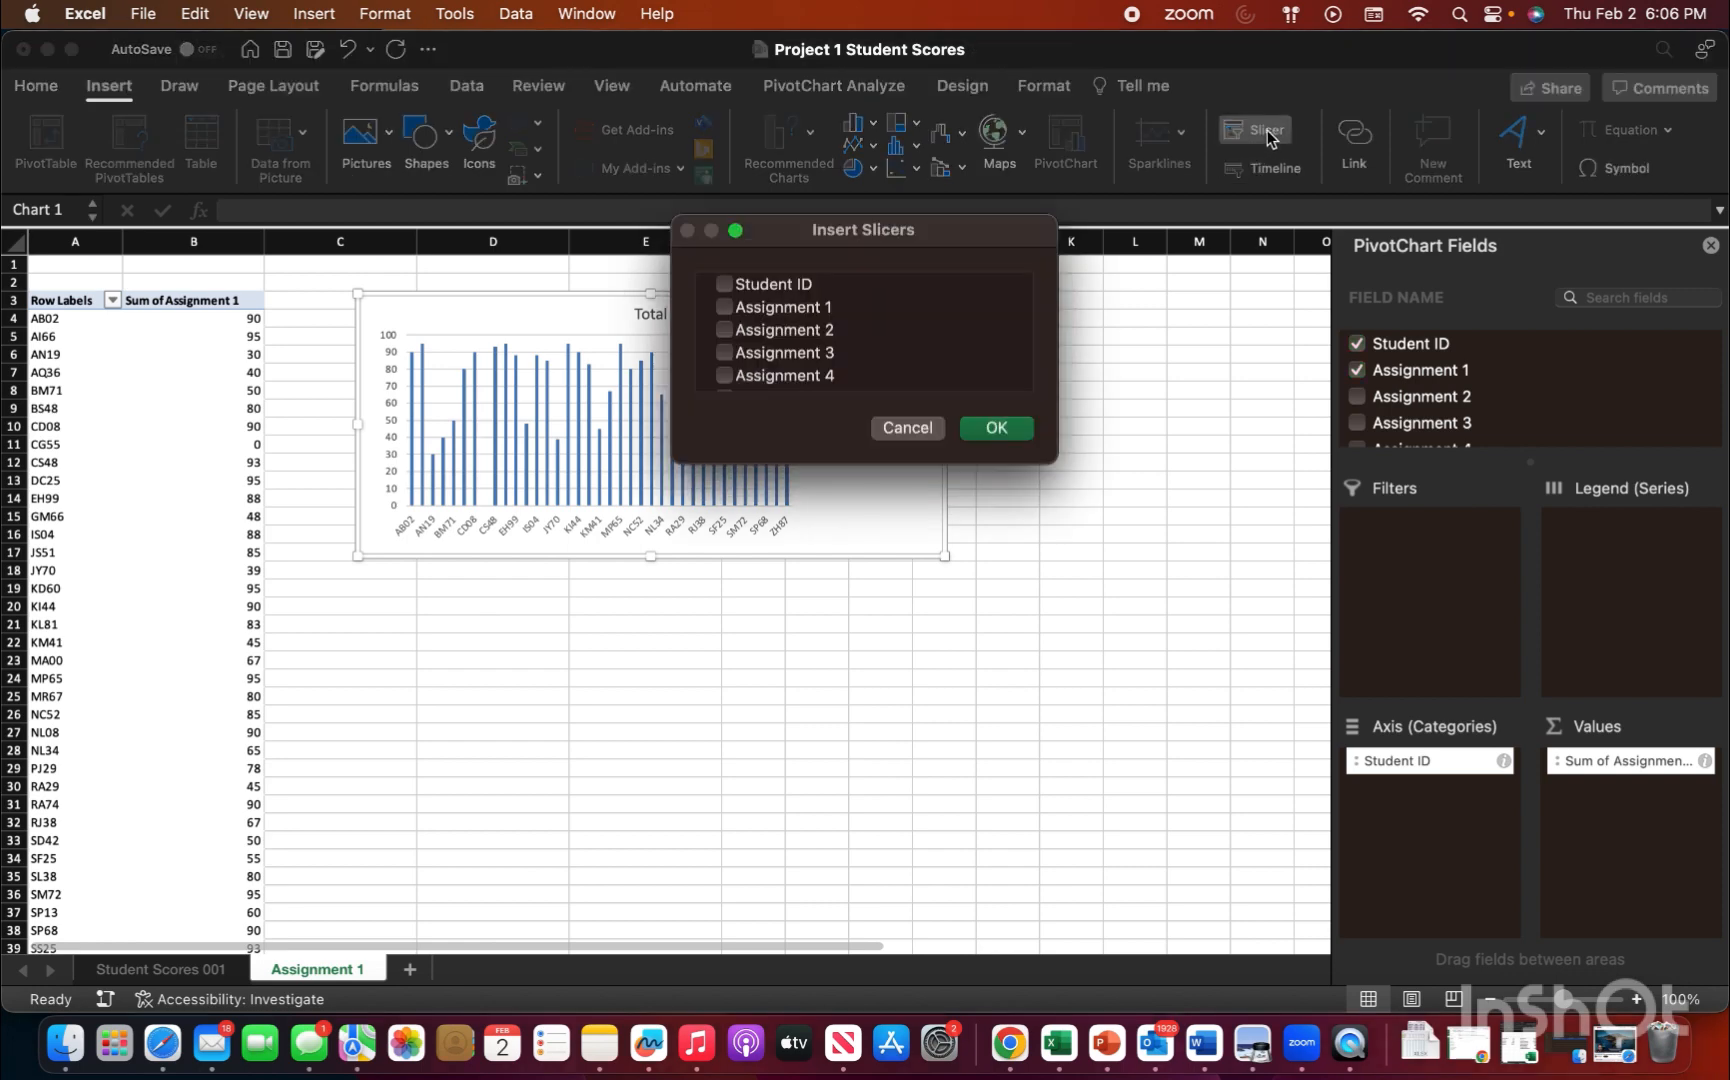
pyautogui.click(724, 286)
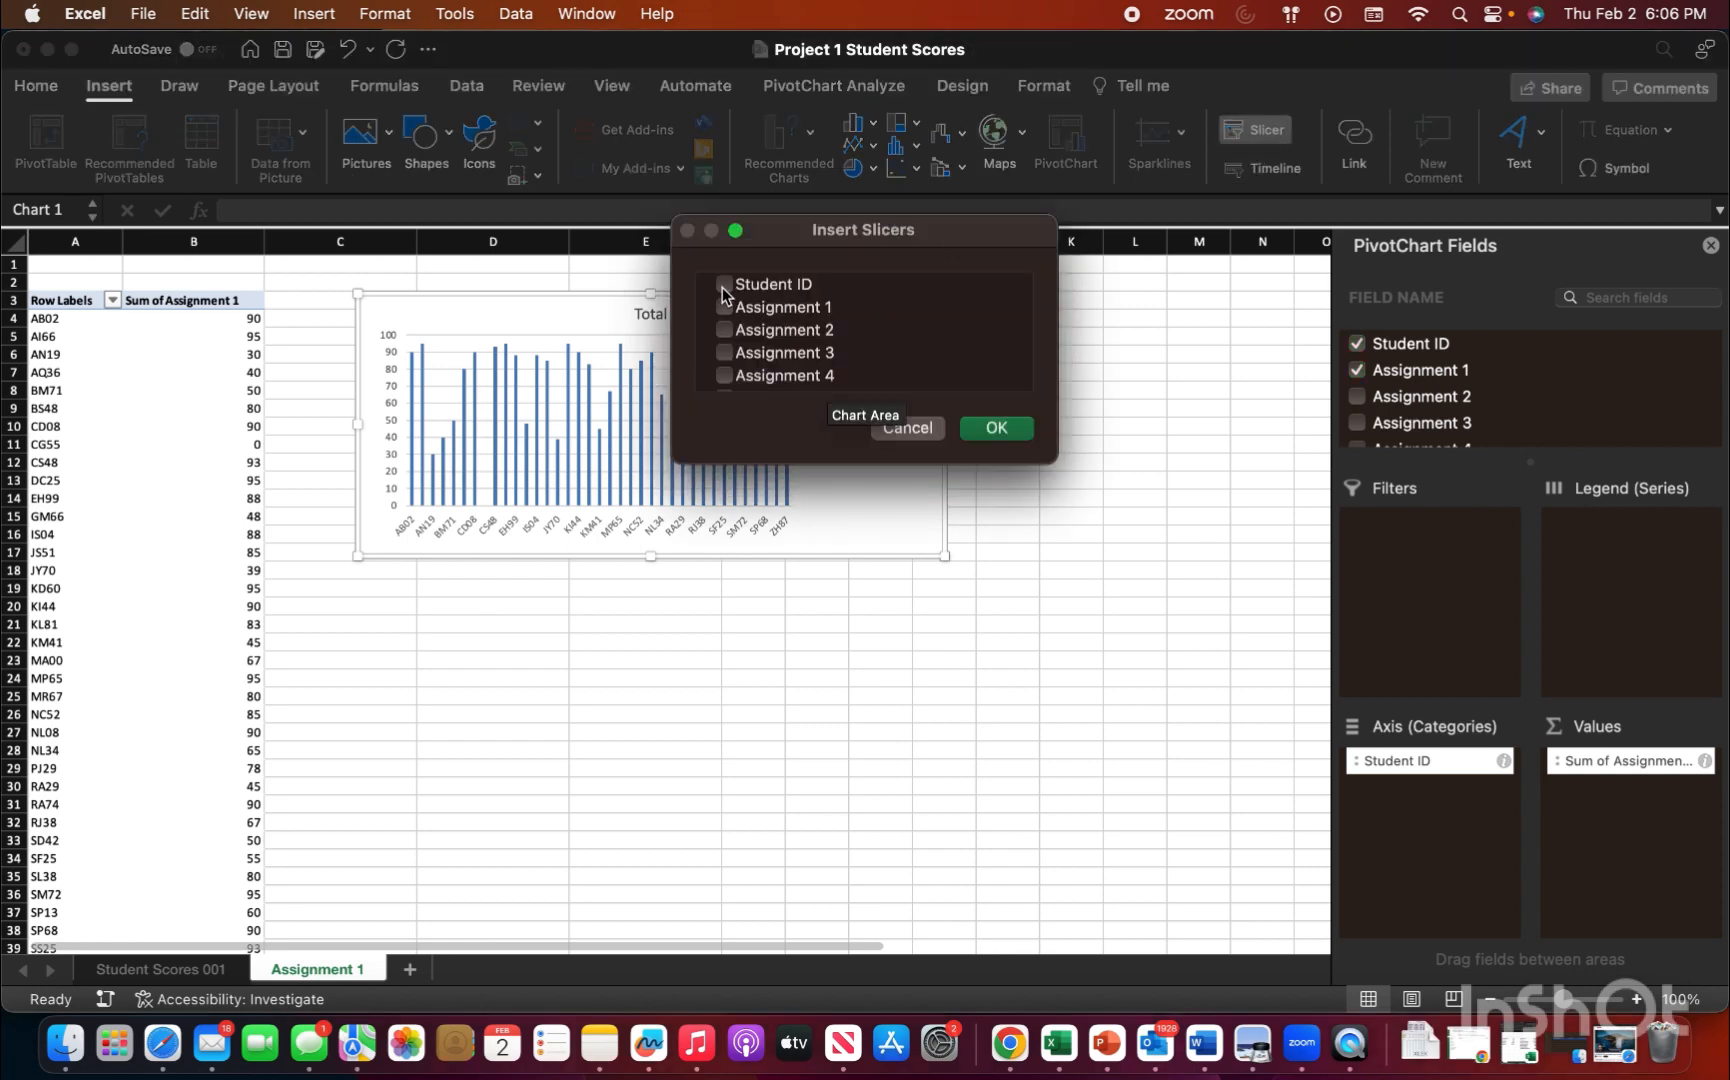
pyautogui.click(996, 428)
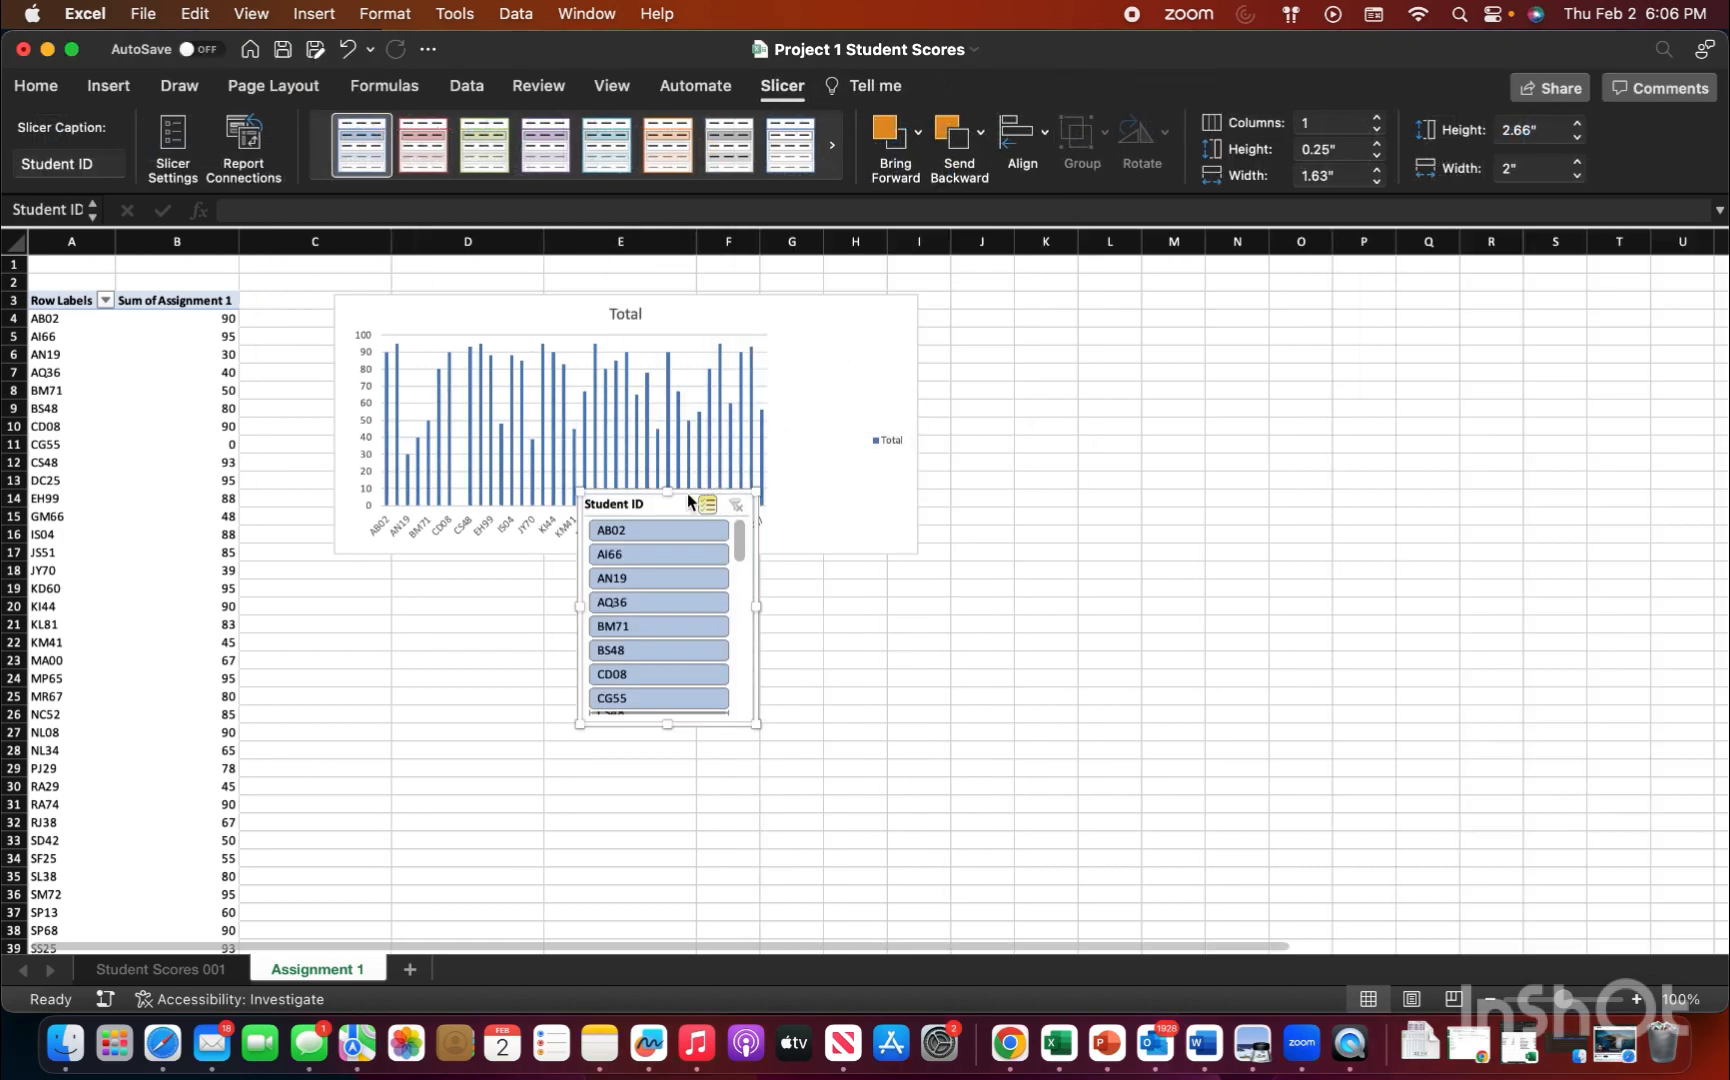
pyautogui.moveTo(680, 494); pyautogui.dragTo(1087, 451)
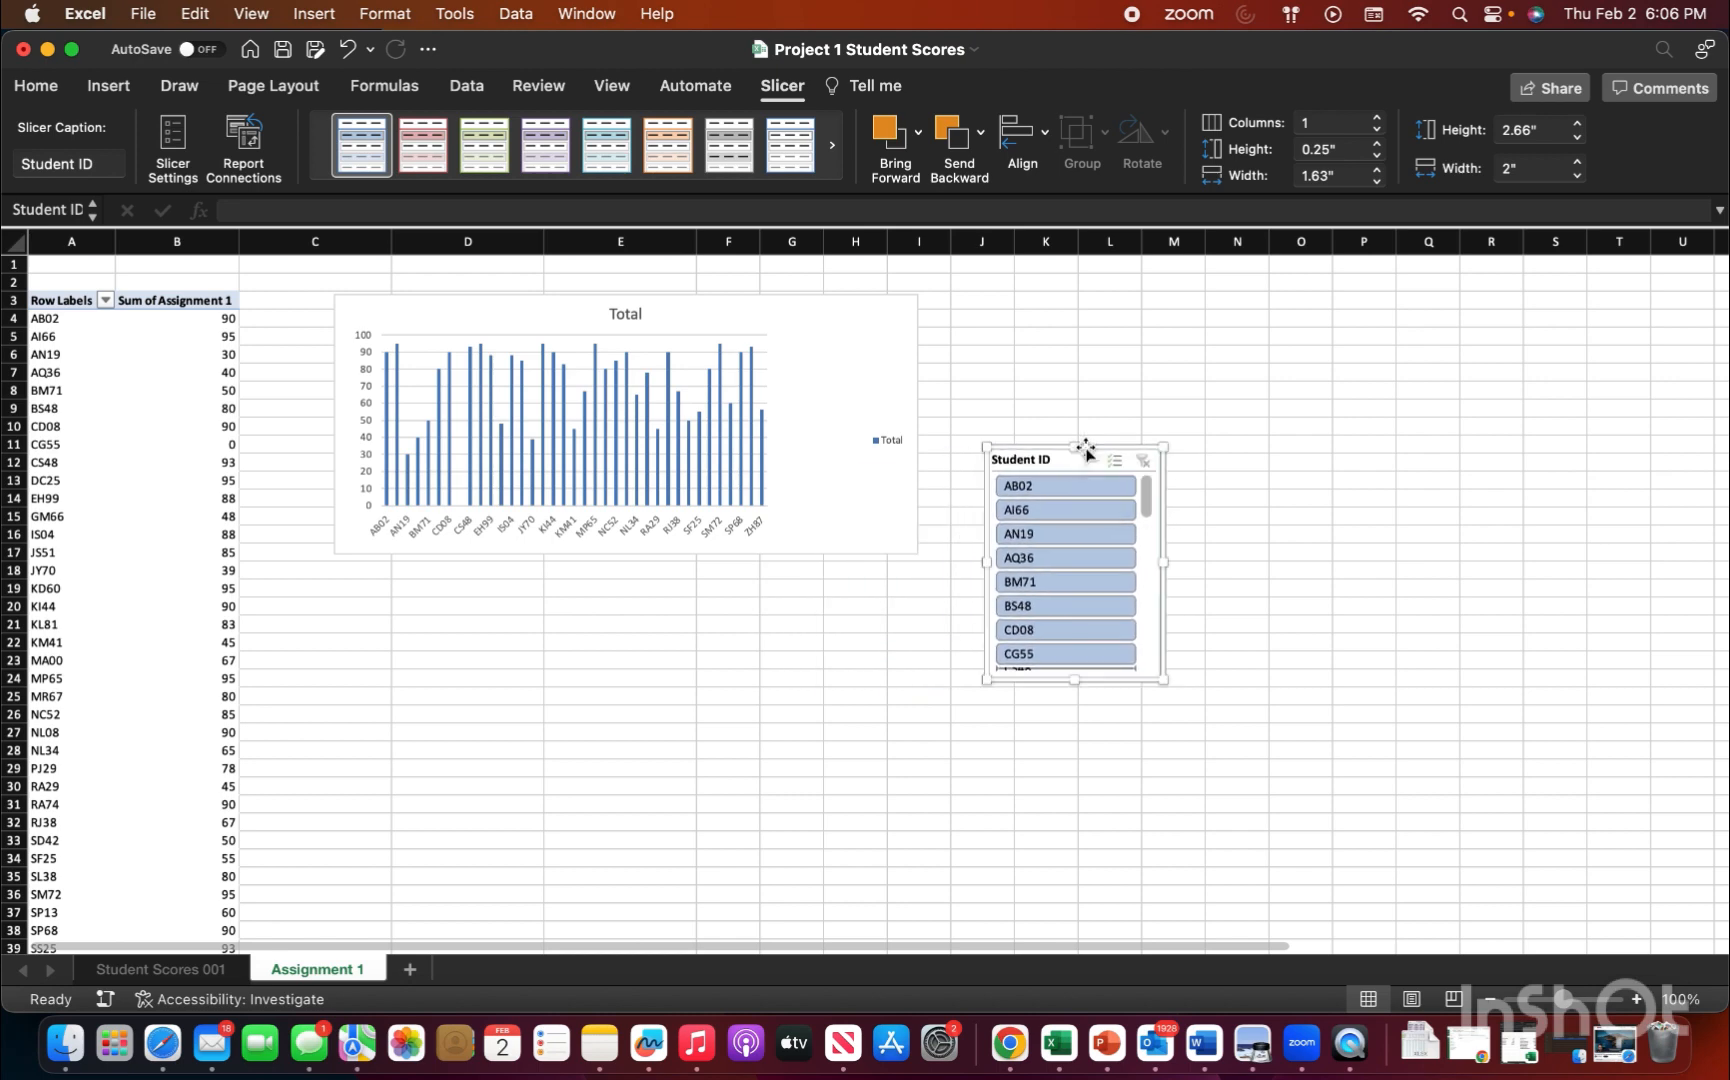
# Step: Save the PivotChart as a chart template named Assignment1Chart in the iCloud Documents folder, replacing the existing file
pyautogui.rightClick(824, 346)
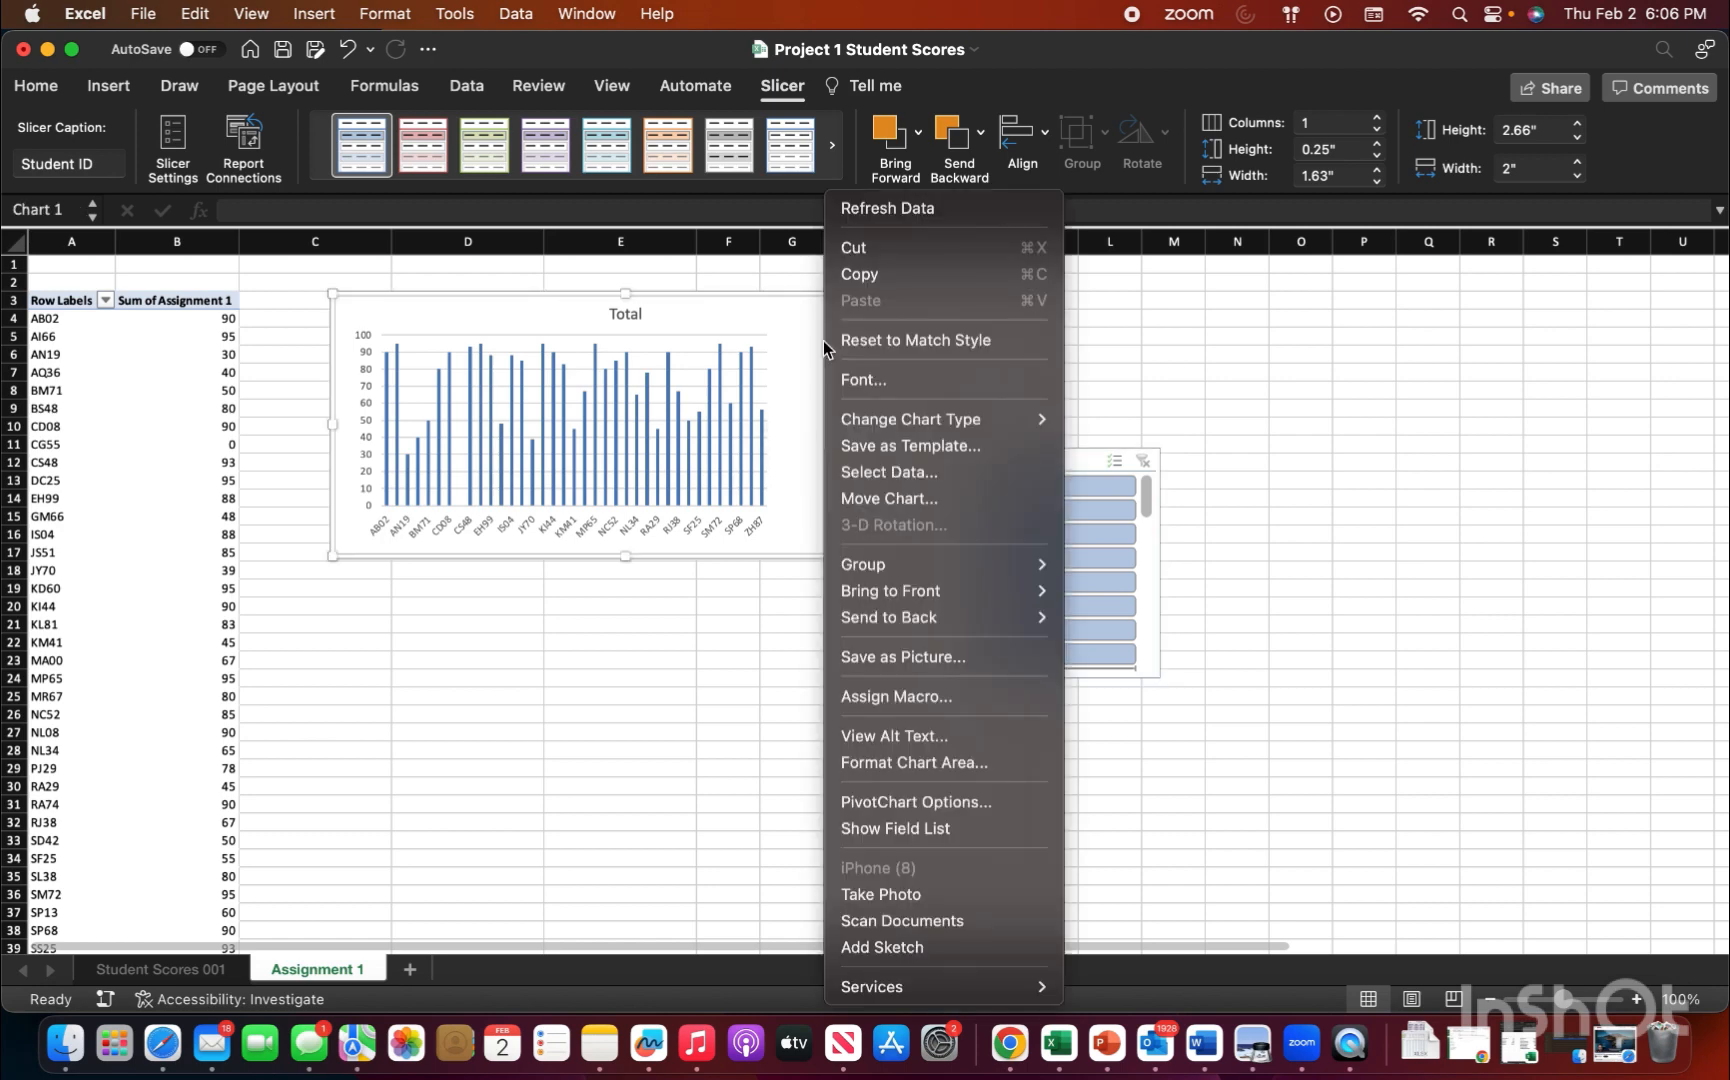
pyautogui.click(891, 447)
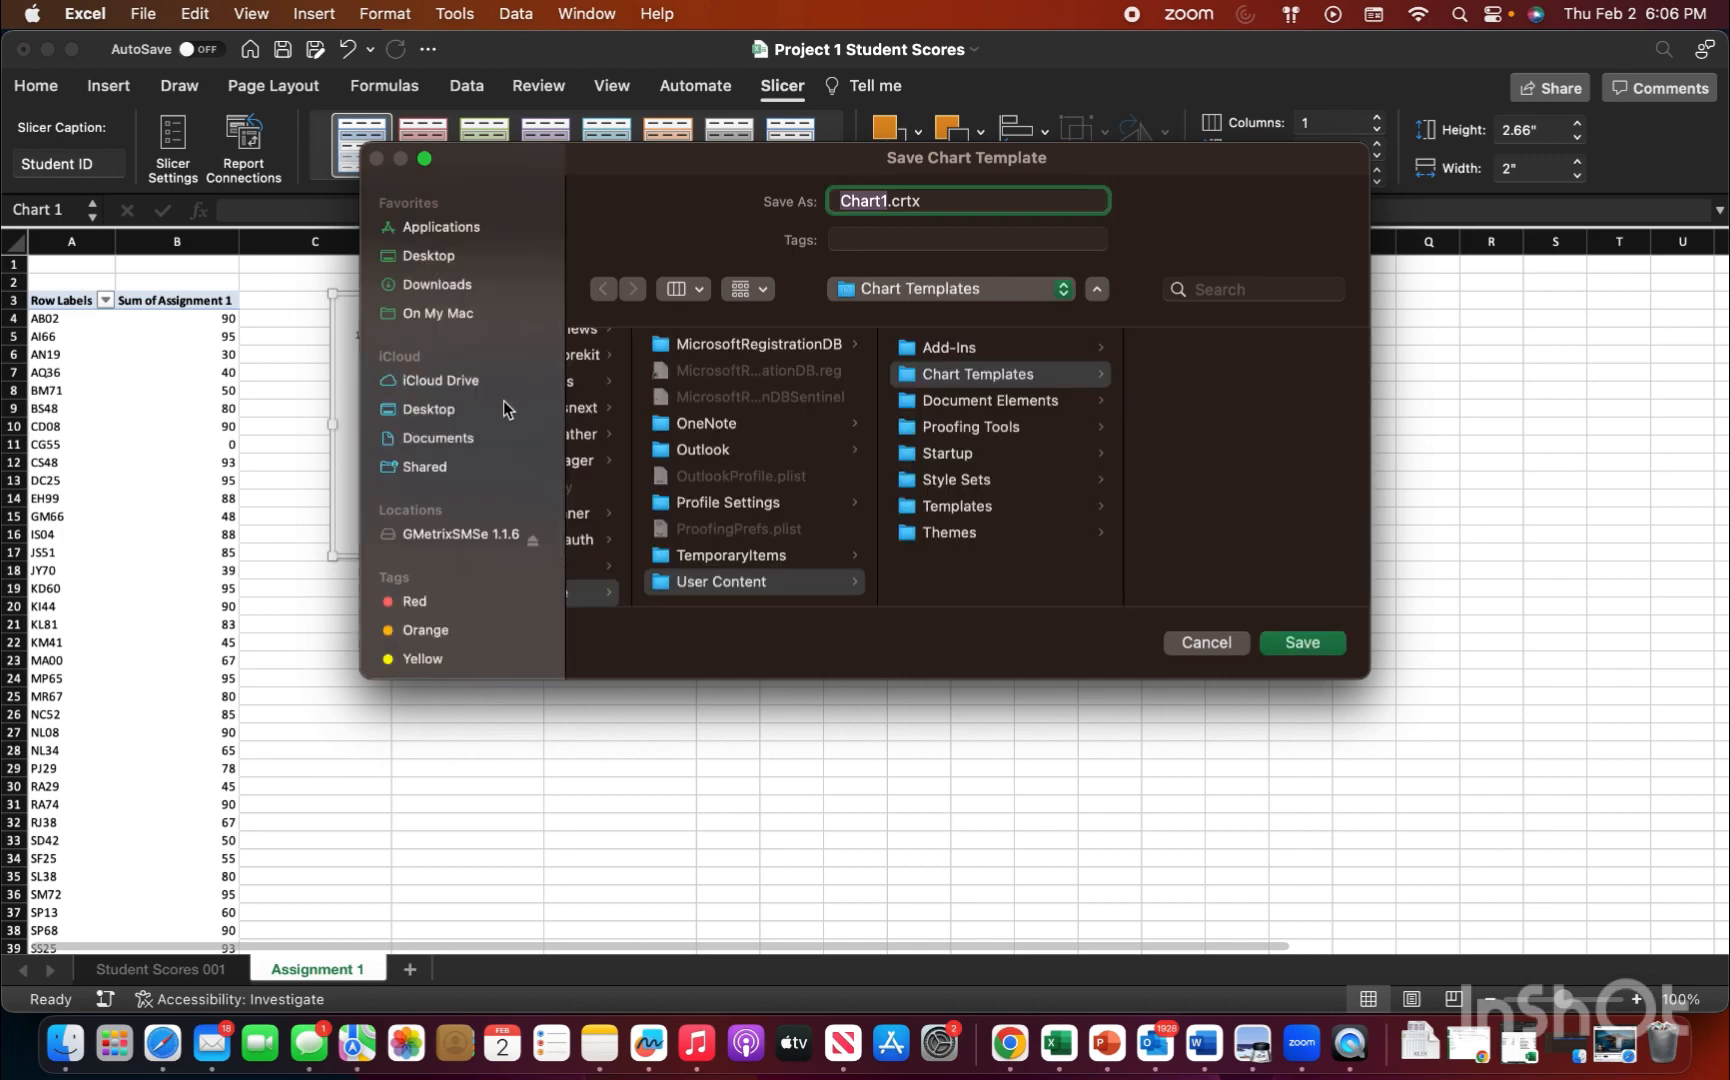
pyautogui.click(428, 438)
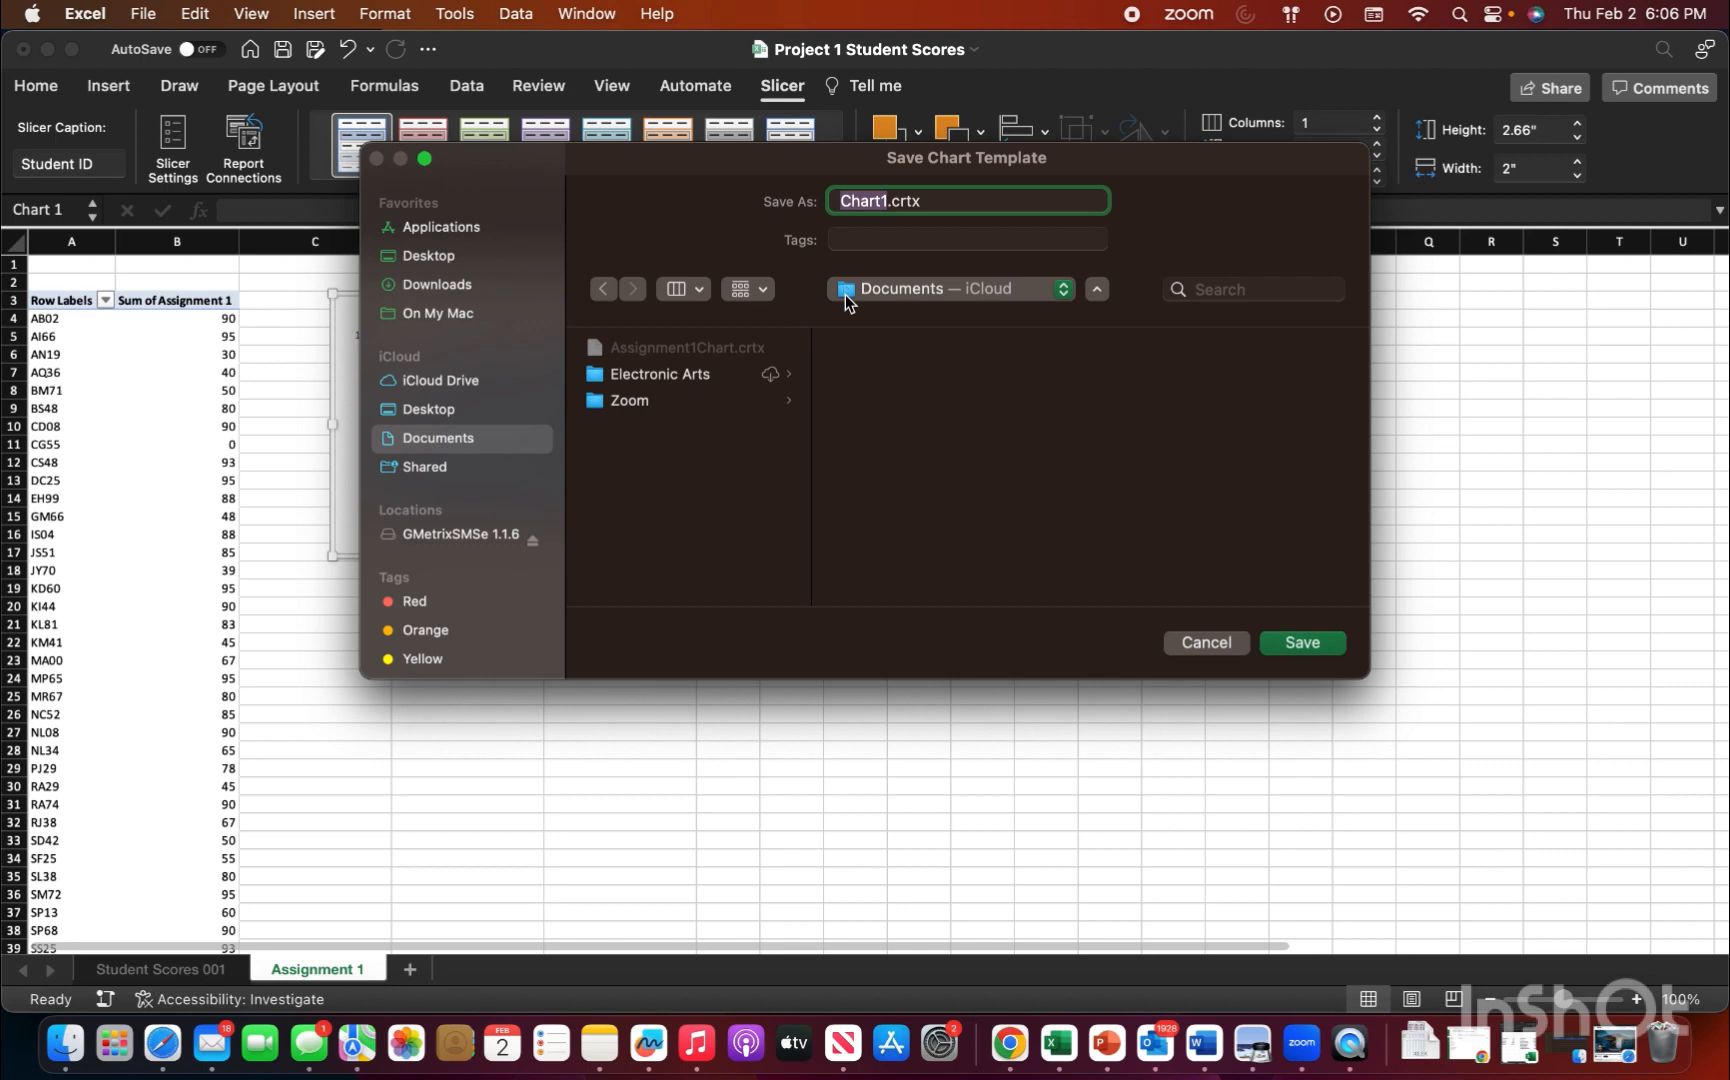
pyautogui.write('Assignmentt1Chart')
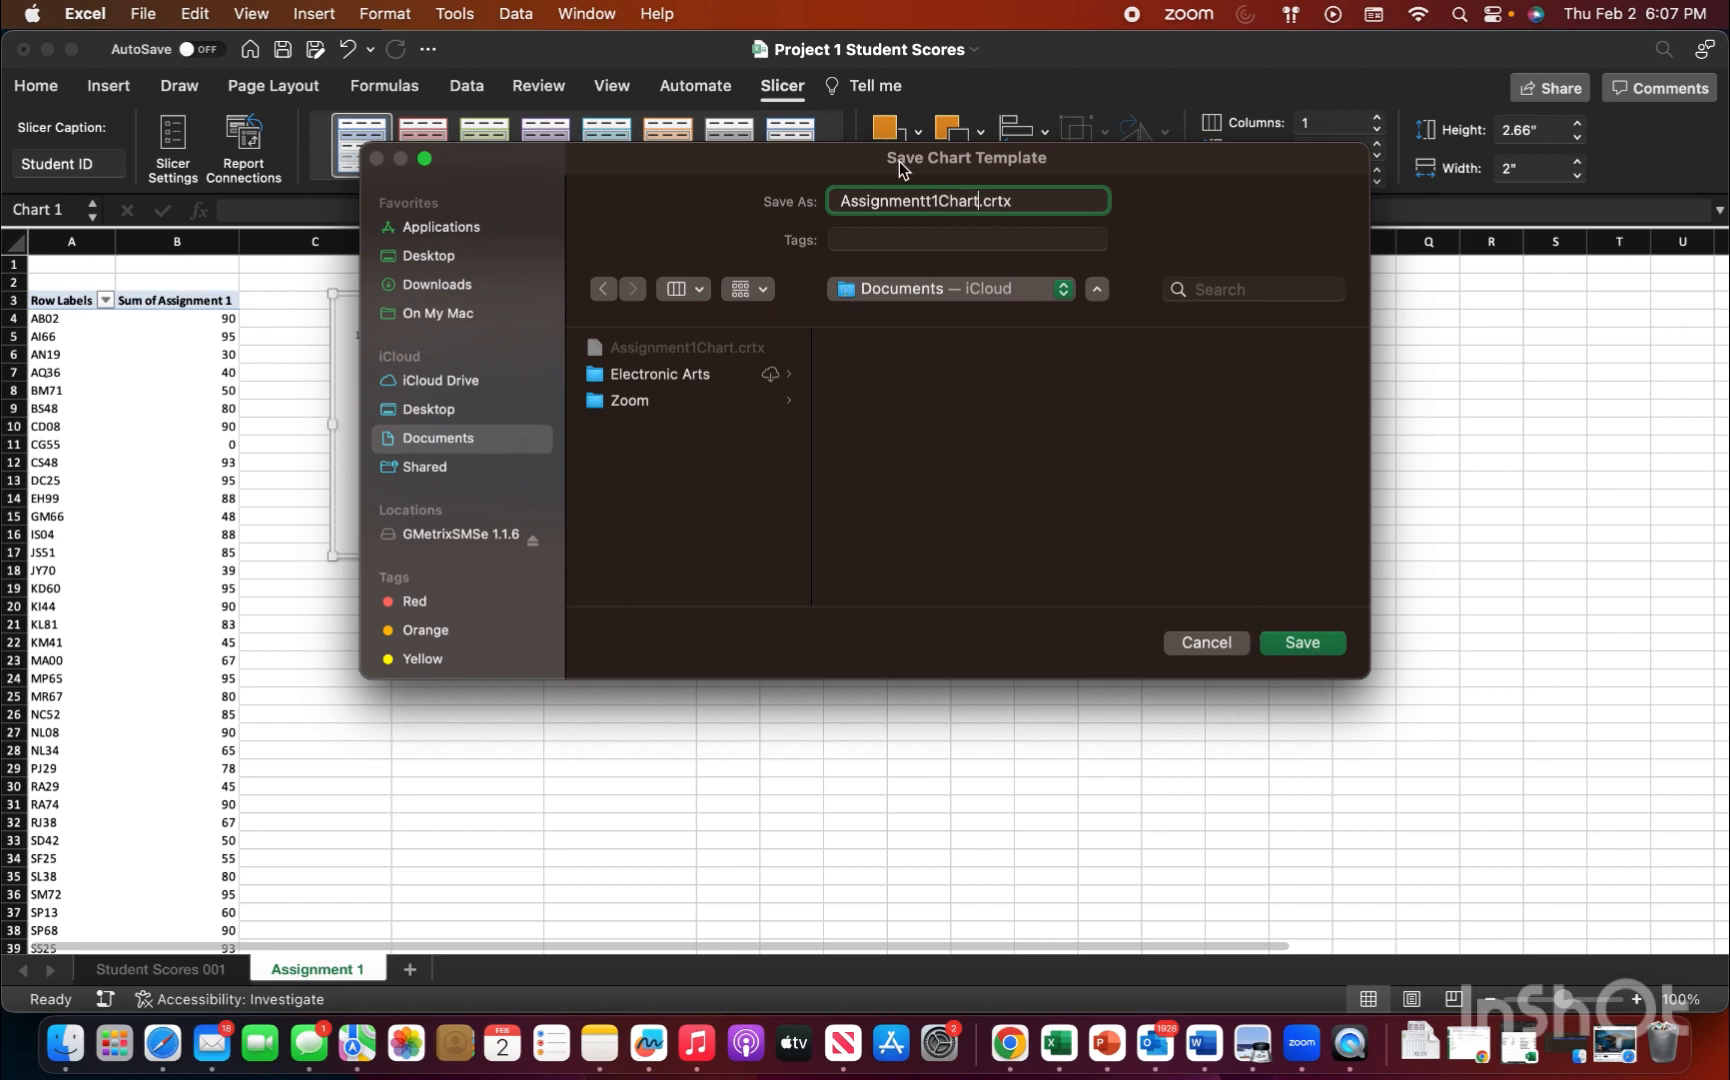
pyautogui.click(930, 200)
pyautogui.press('BackSpace')
pyautogui.click(1326, 643)
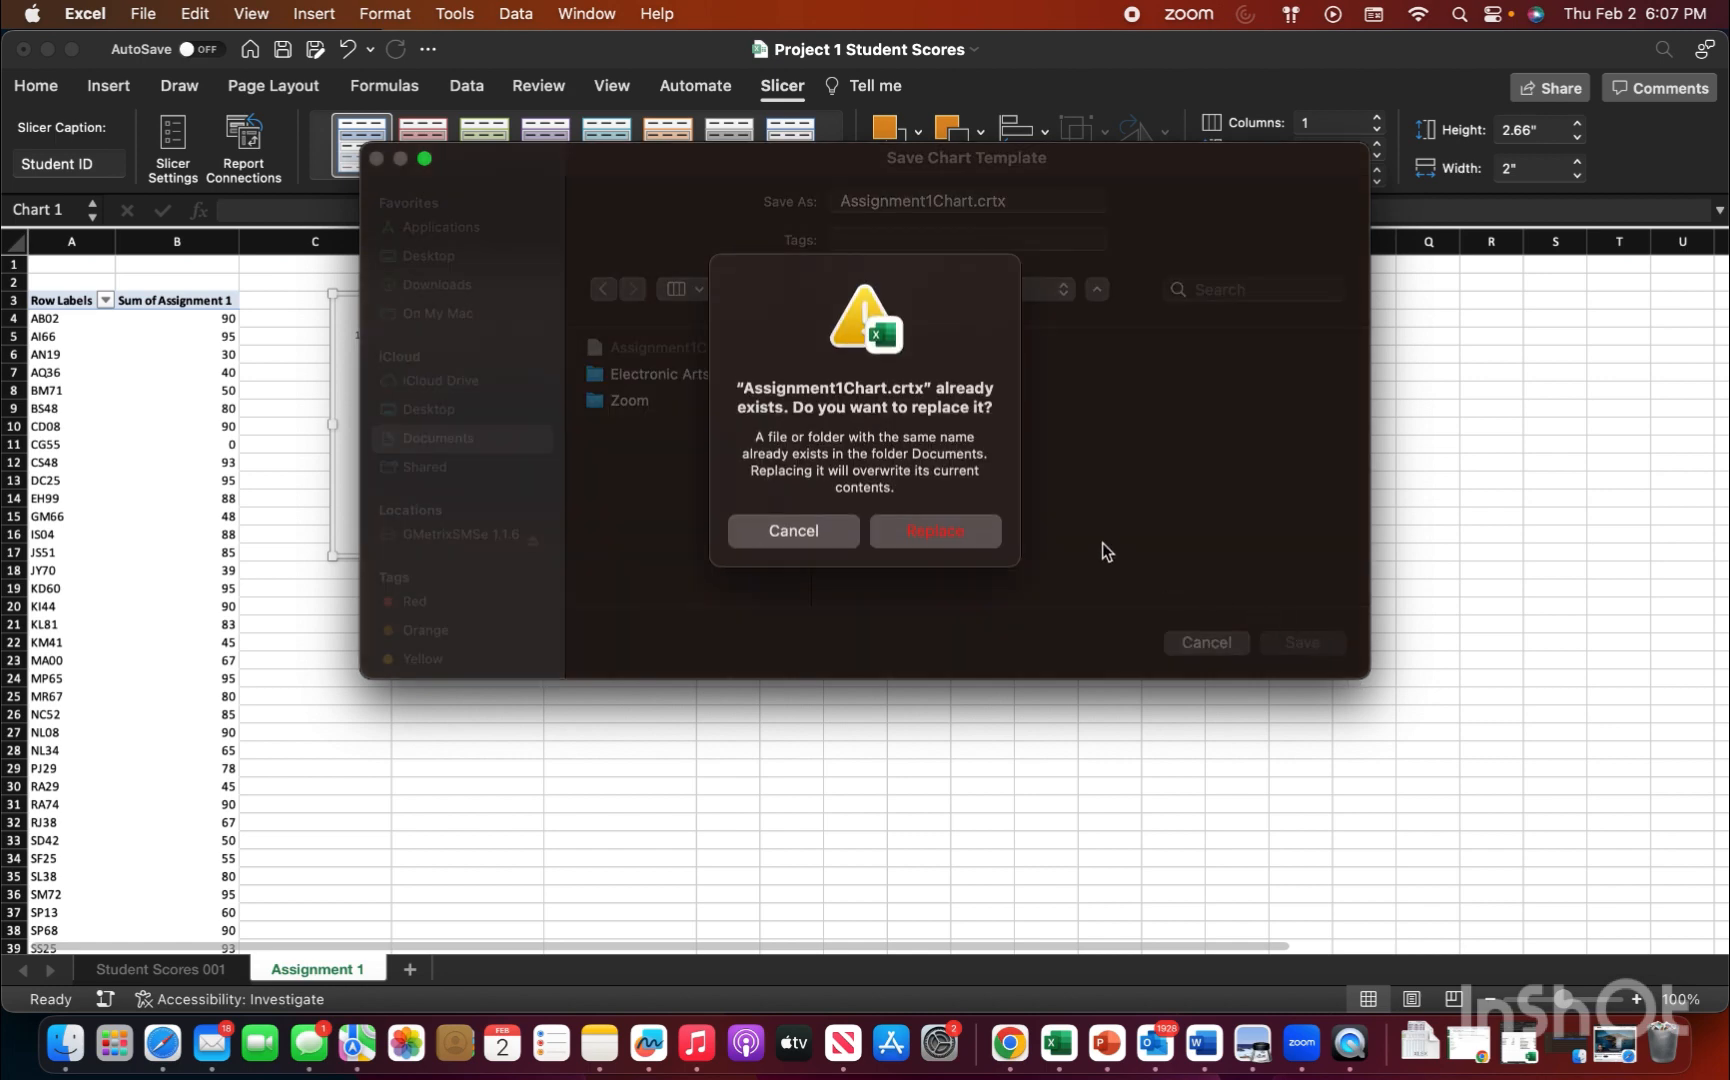
pyautogui.click(952, 538)
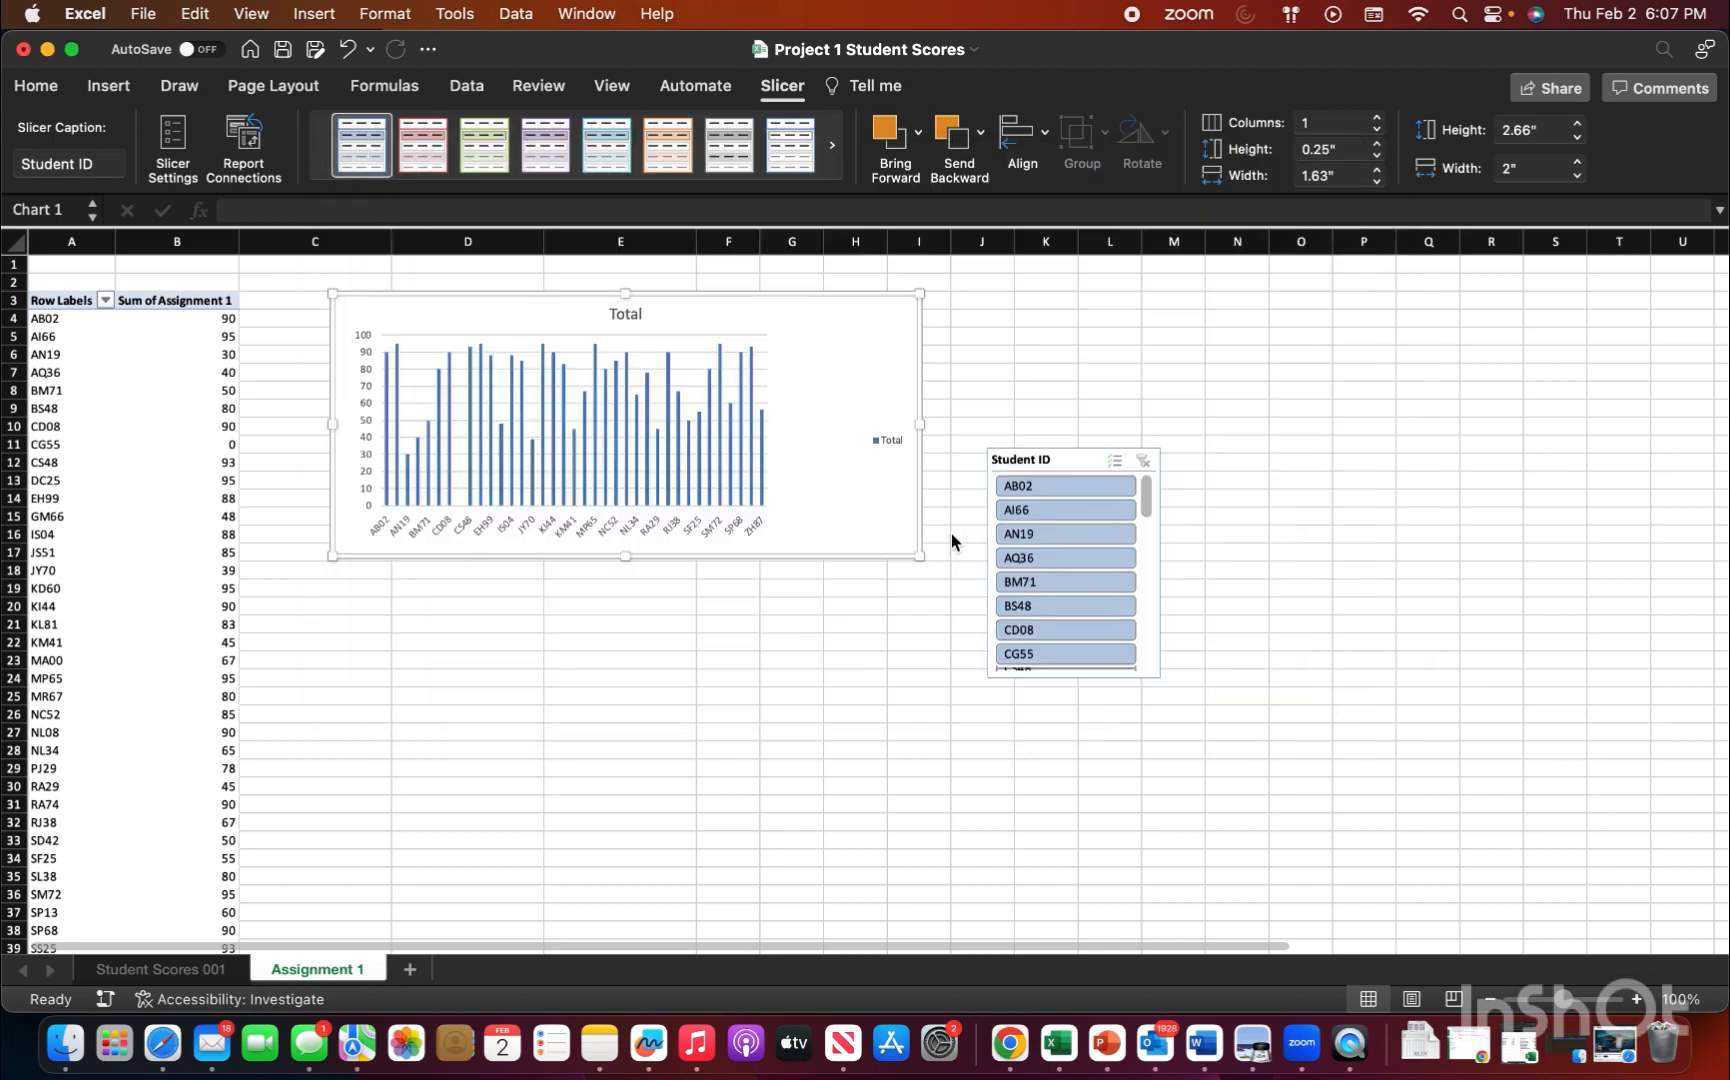
# Step: Customize the ribbon to show the Developer tab, save the preference and open that tab
pyautogui.click(734, 457)
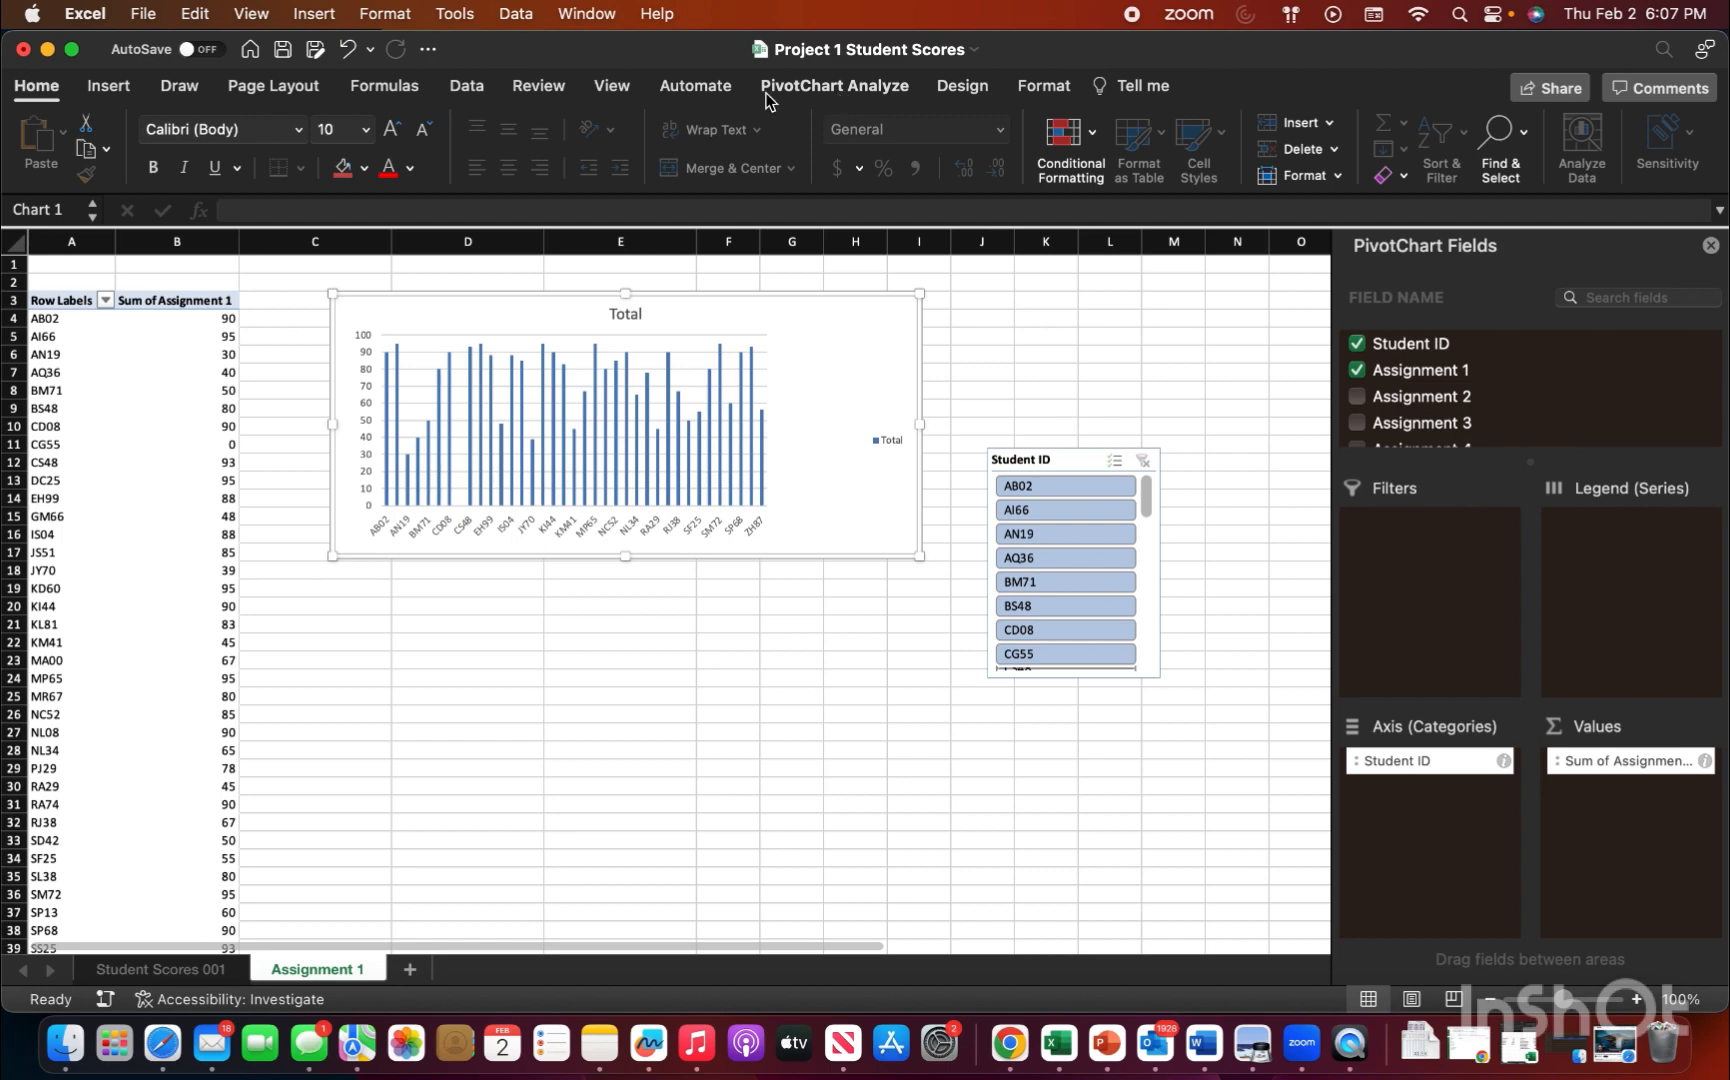
pyautogui.click(94, 16)
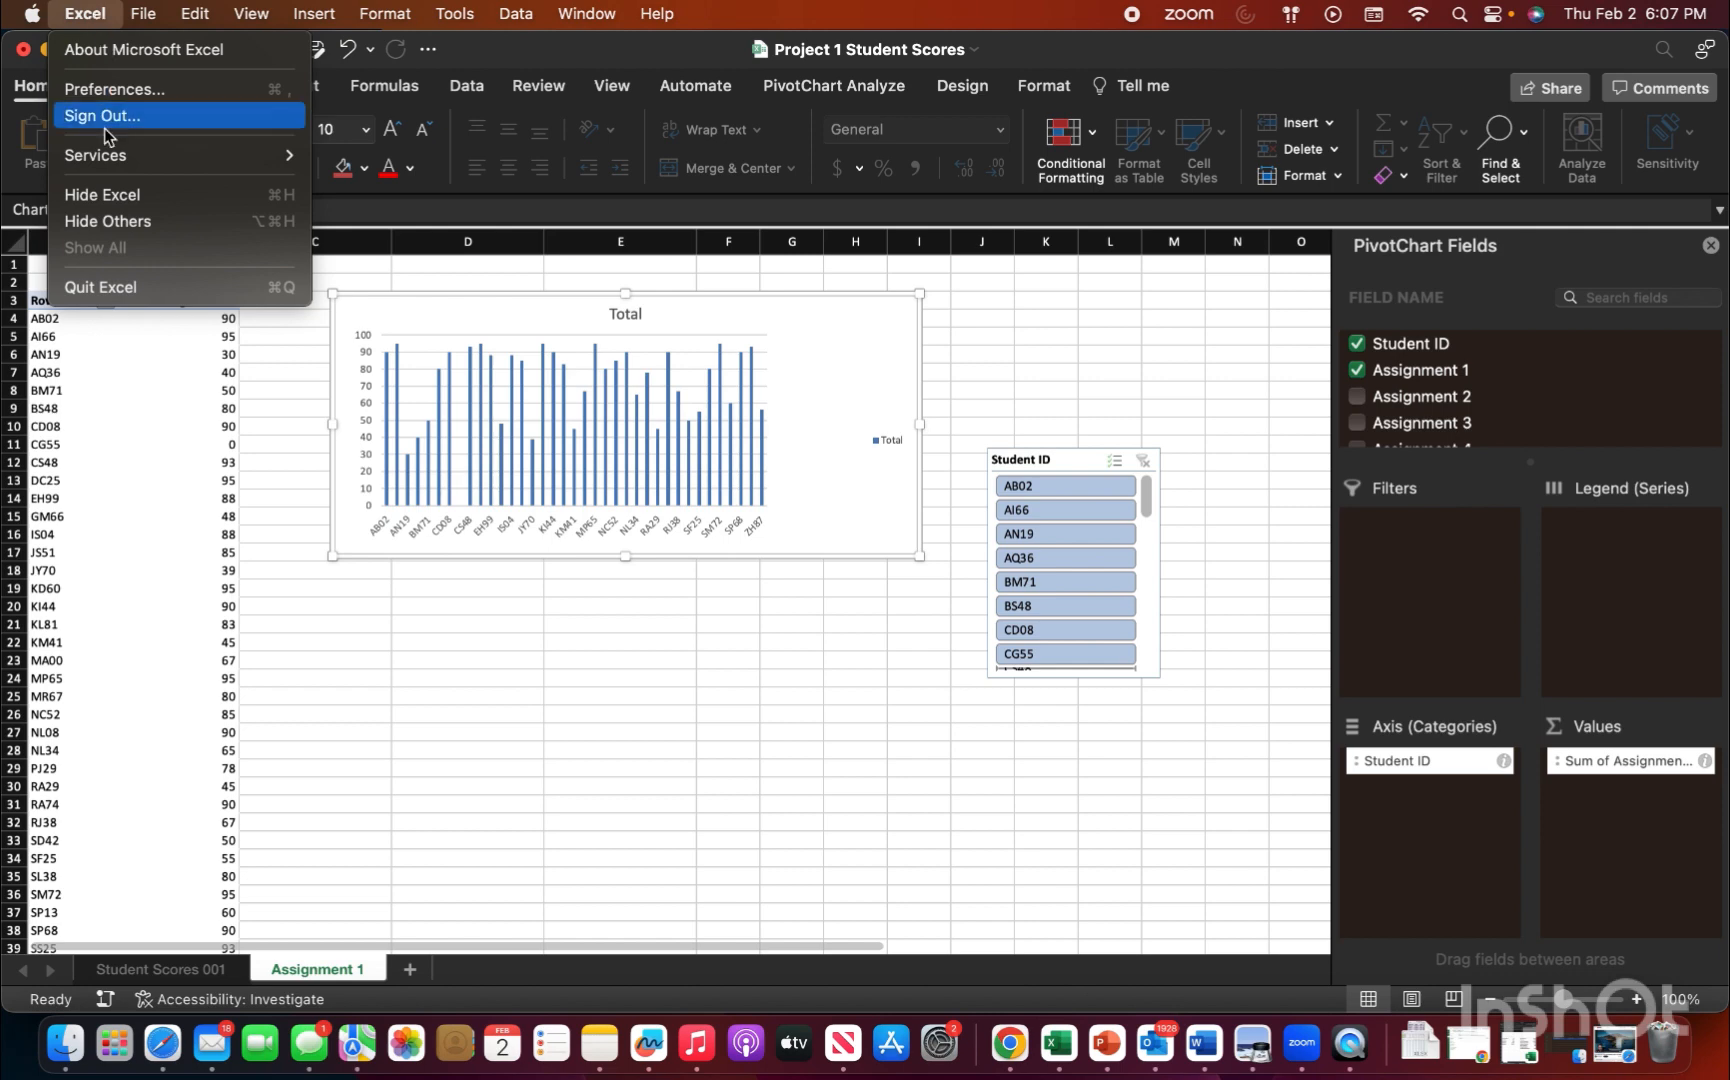
pyautogui.click(116, 91)
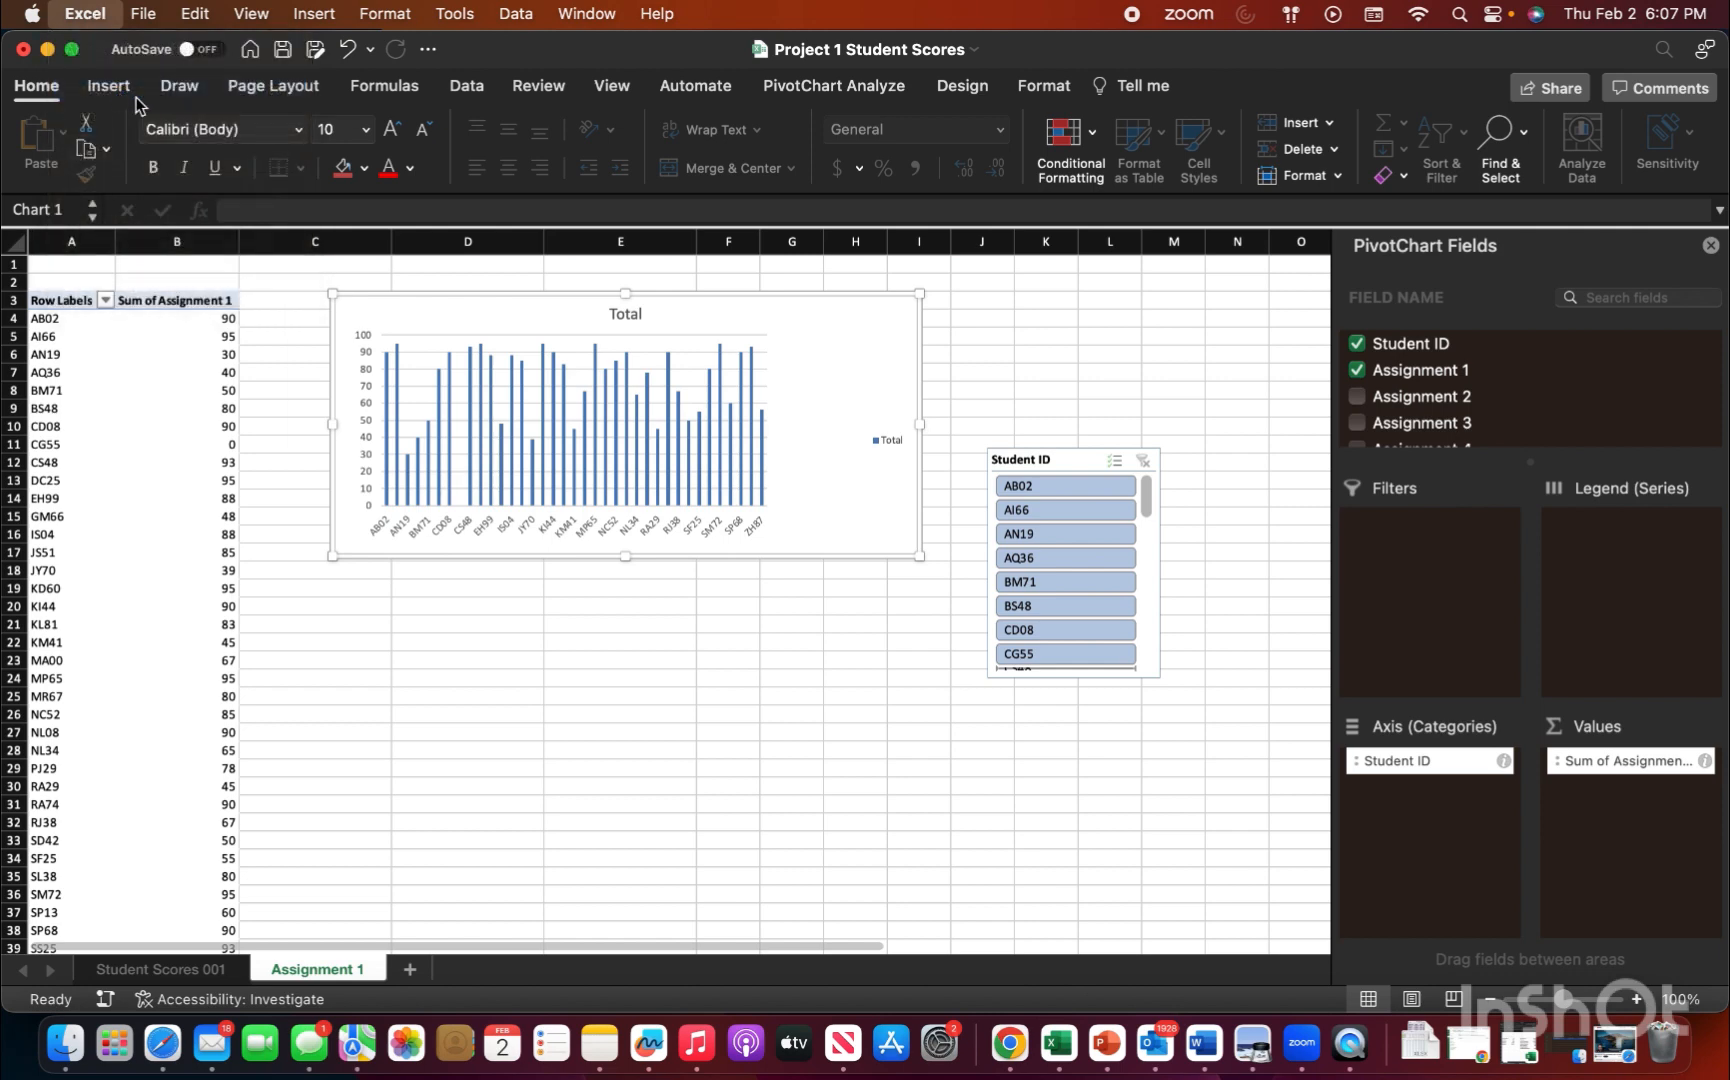
pyautogui.click(759, 268)
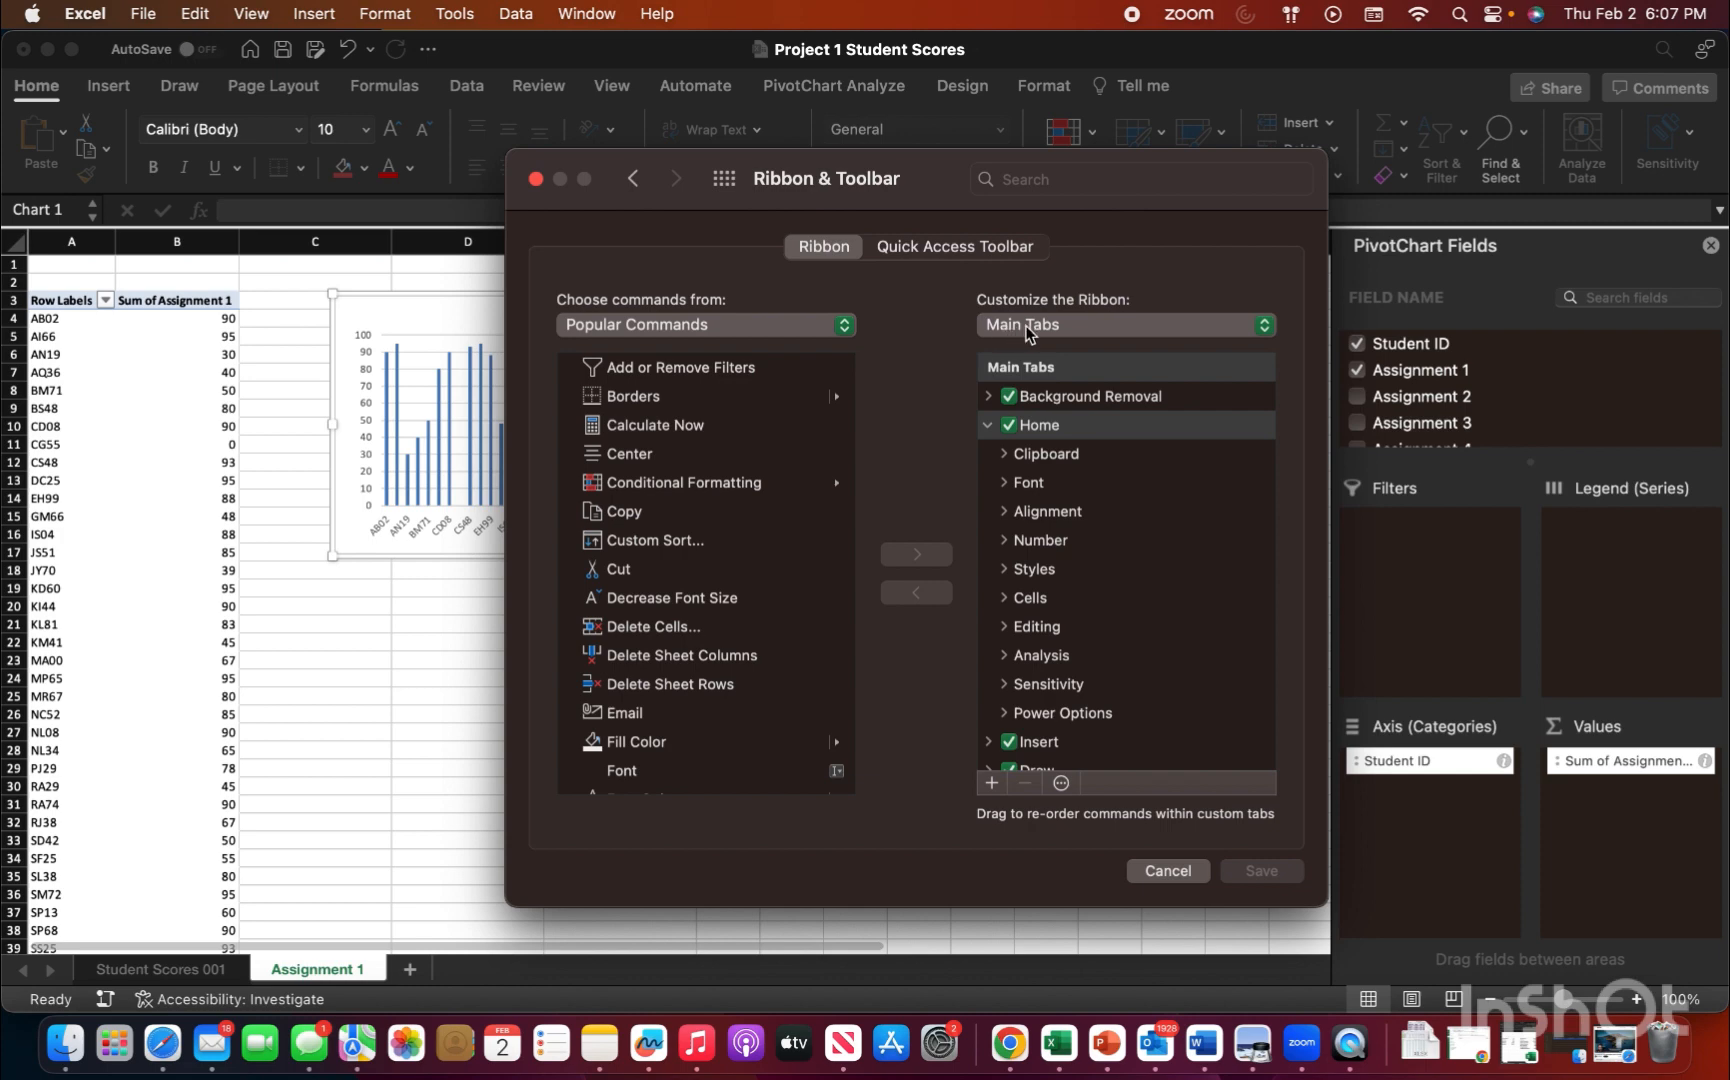
pyautogui.click(1066, 326)
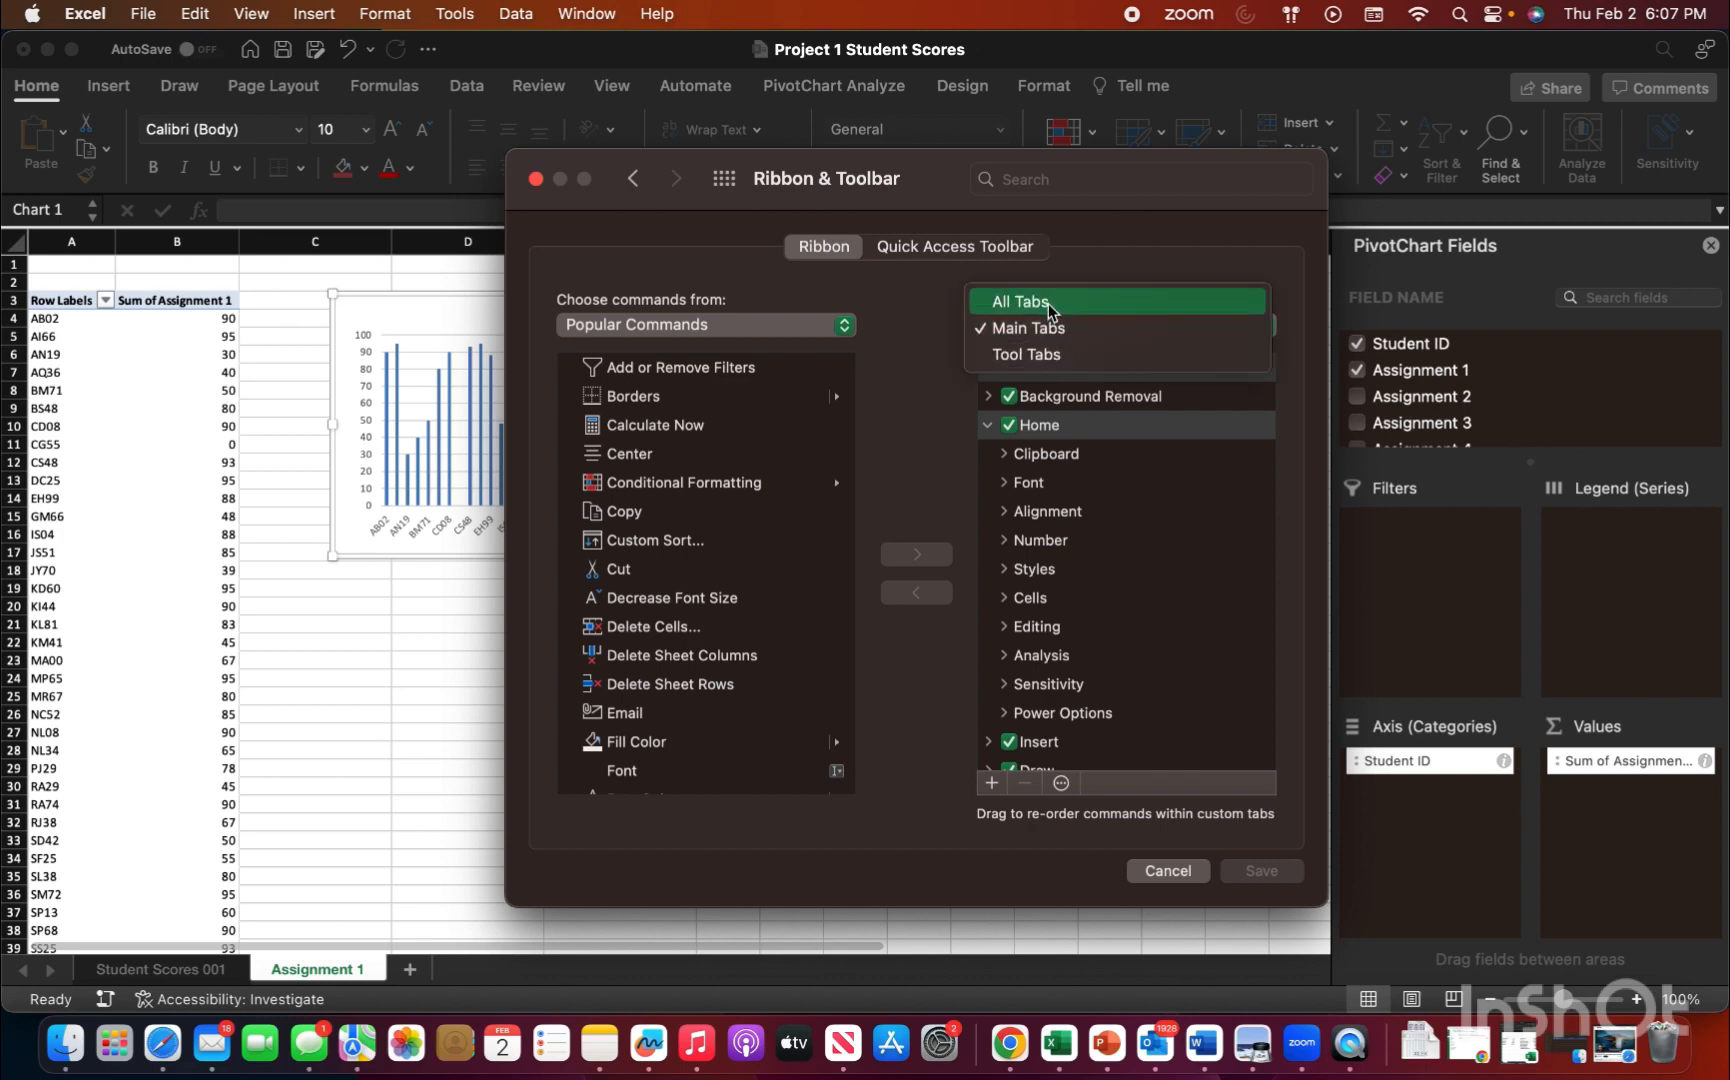
pyautogui.click(1047, 303)
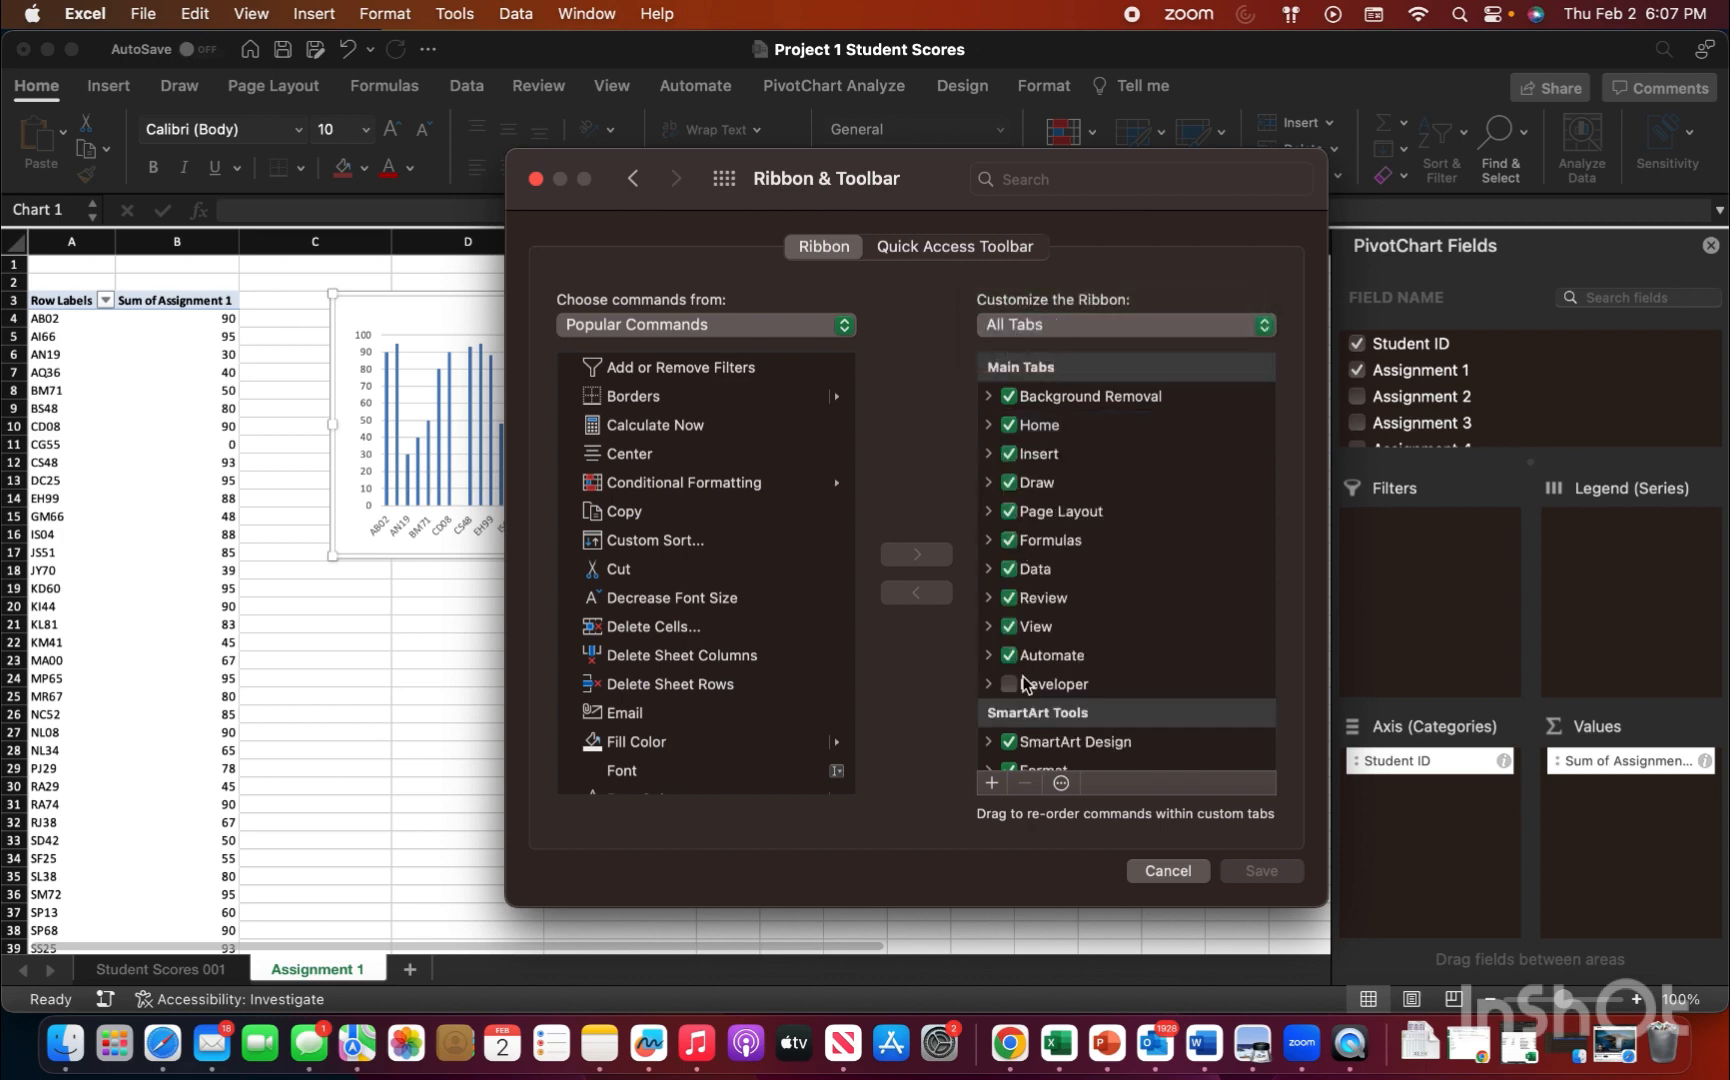
pyautogui.click(1010, 684)
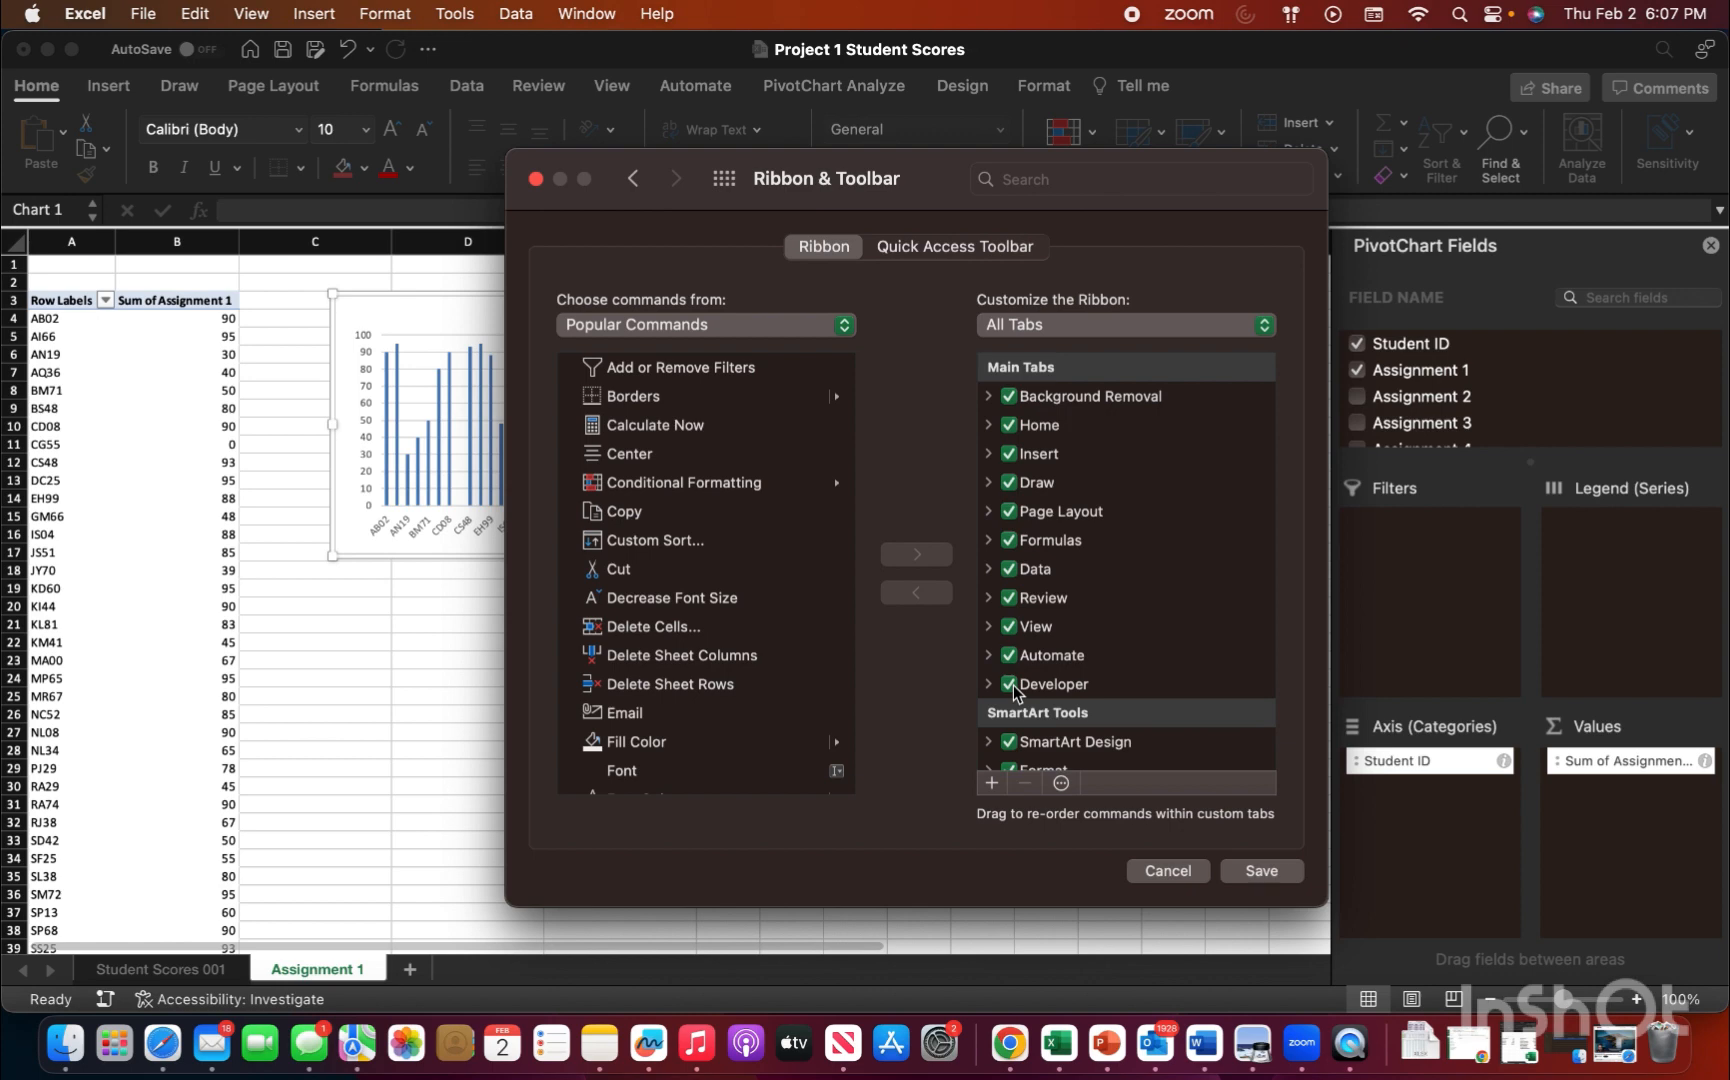
pyautogui.click(1262, 871)
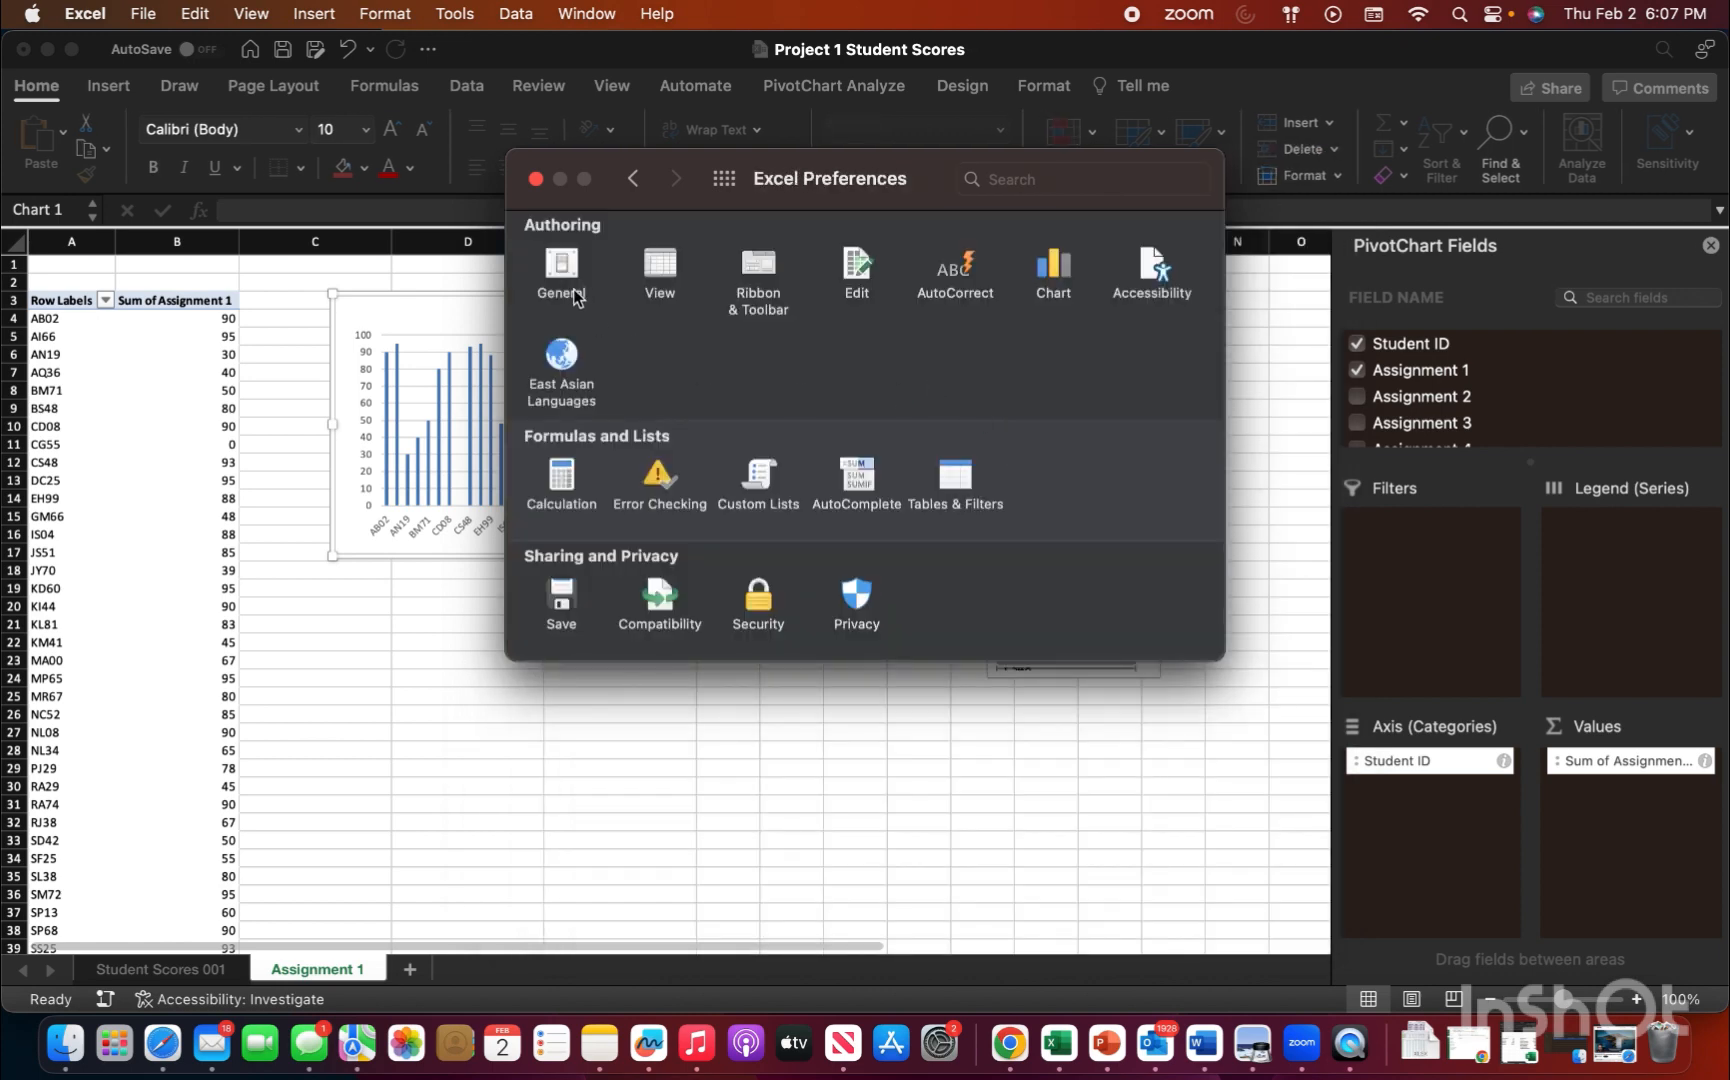
pyautogui.click(536, 178)
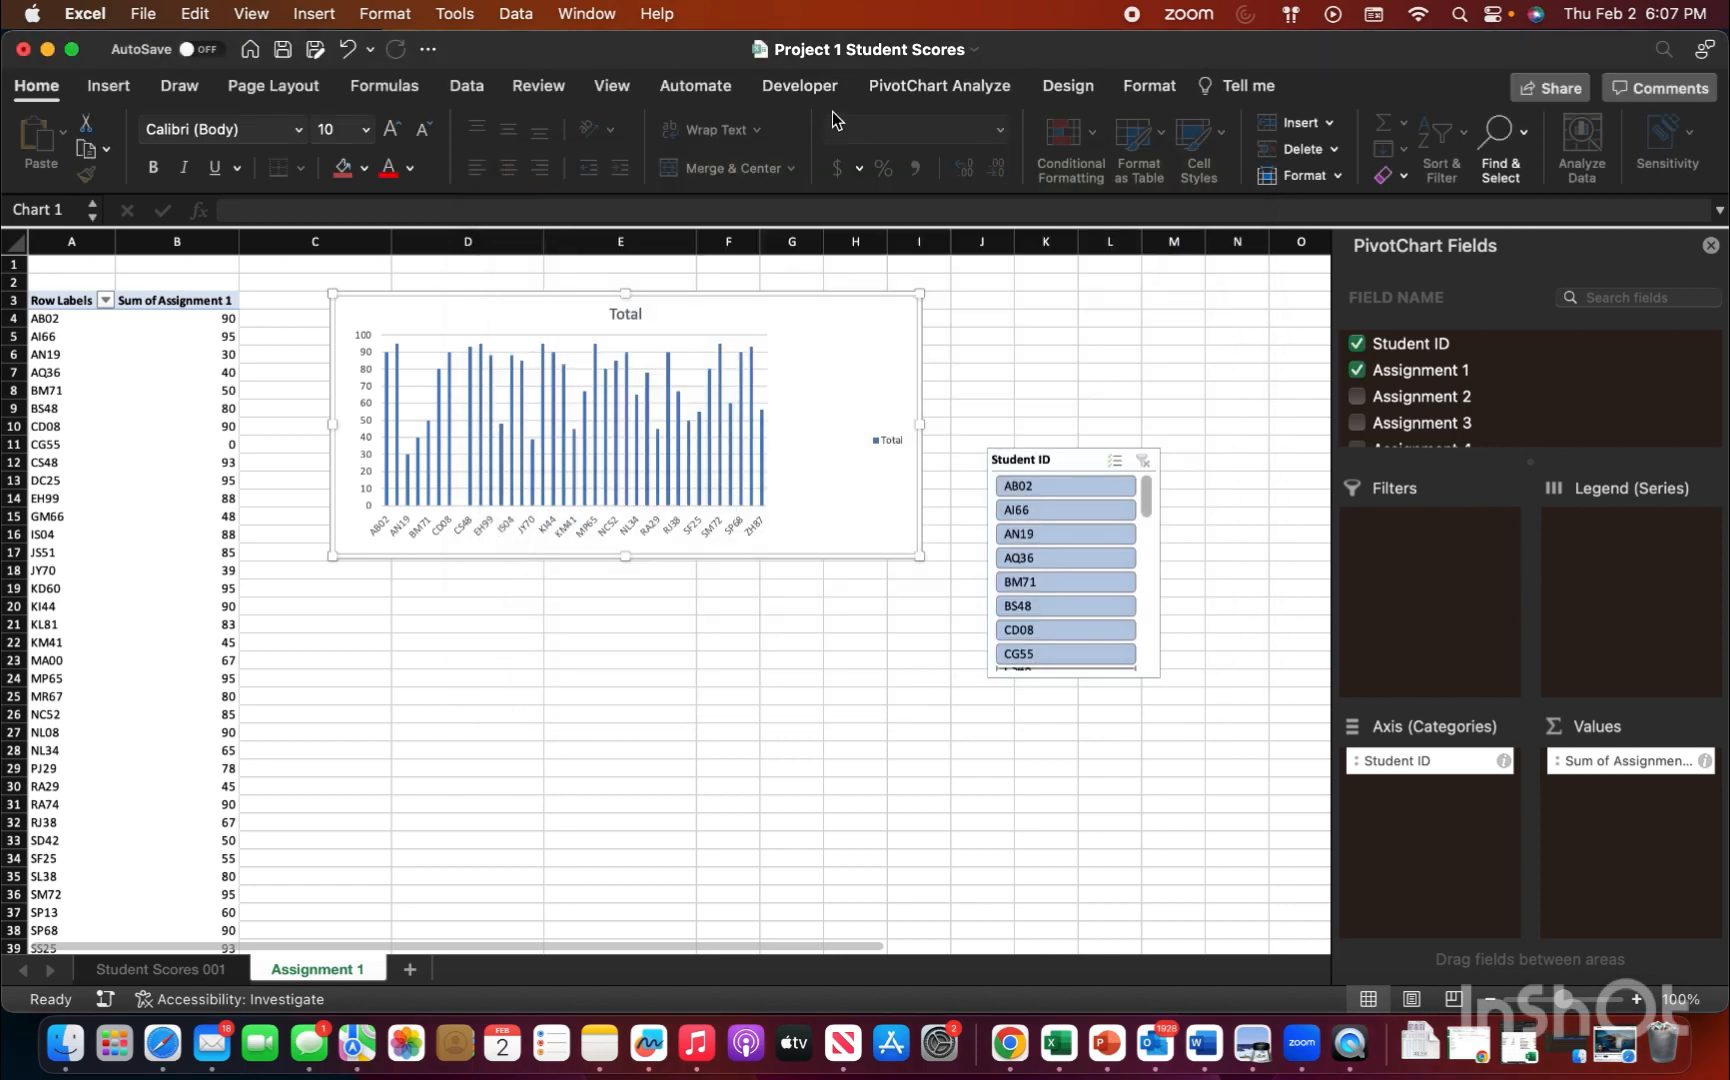
pyautogui.click(814, 88)
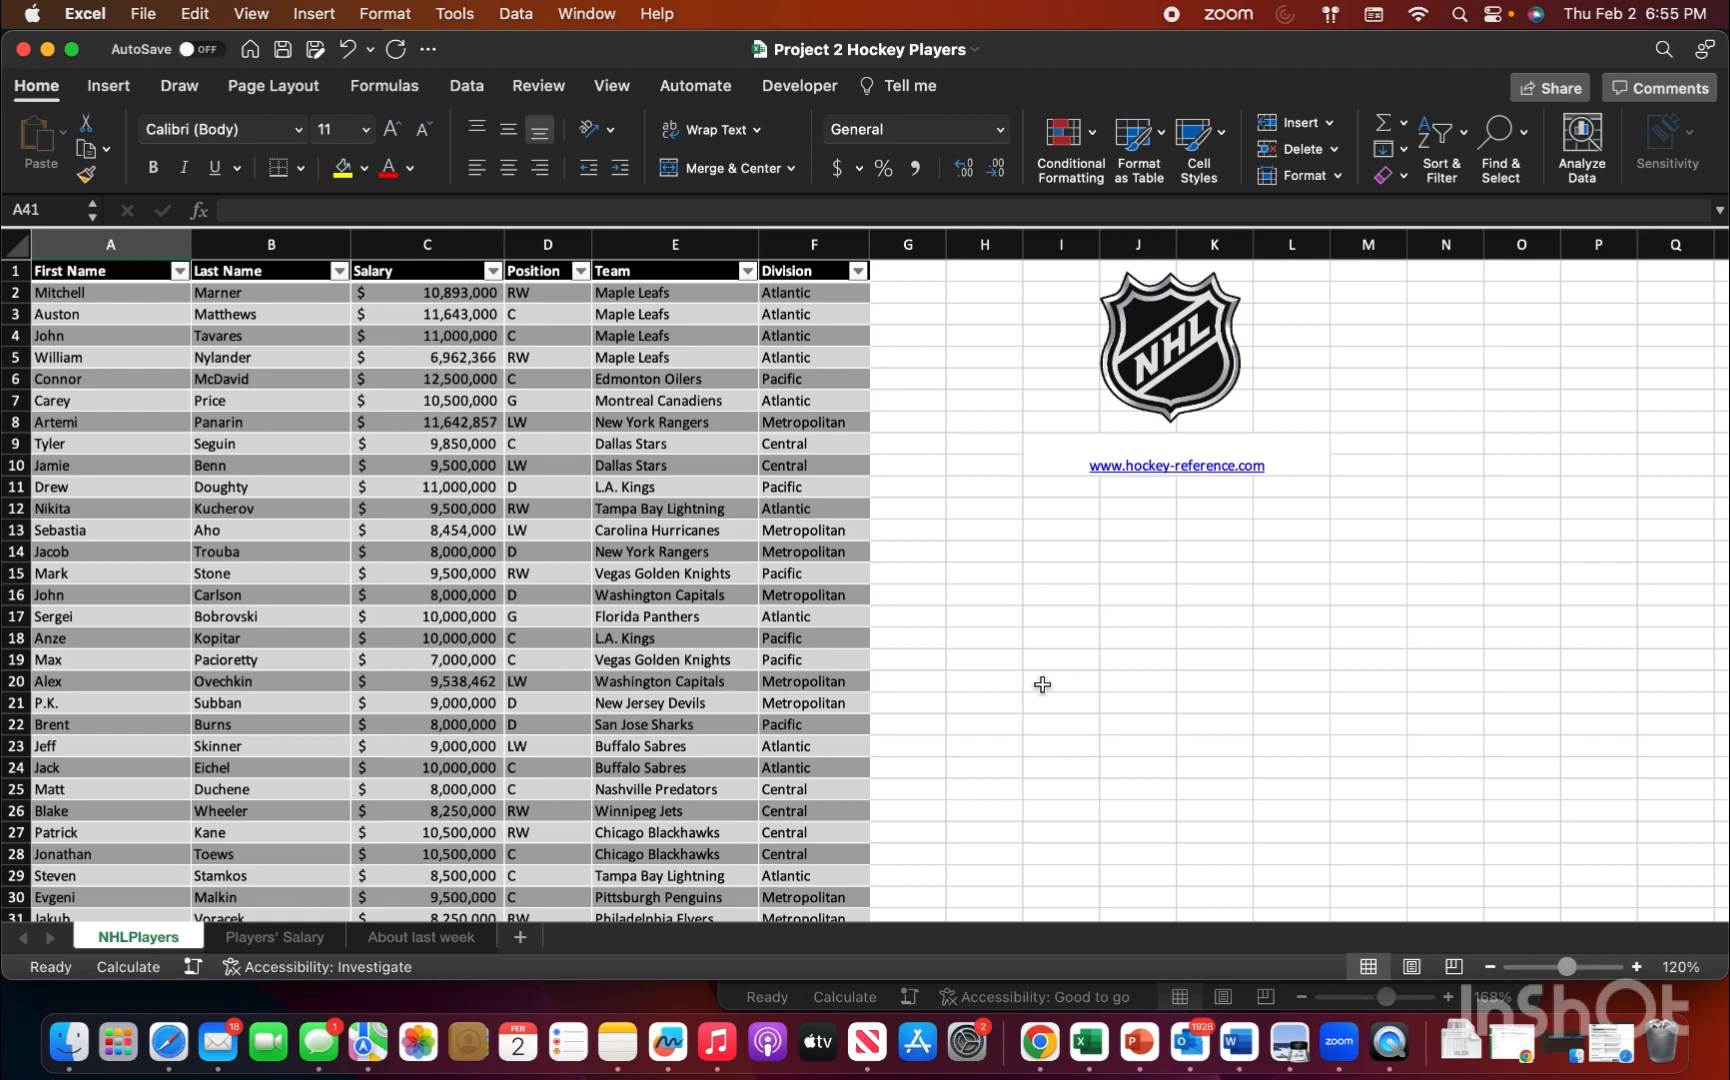
# Step: Set the calculation option of the Project 2 Hockey Players workbook to Automatic
pyautogui.click(385, 86)
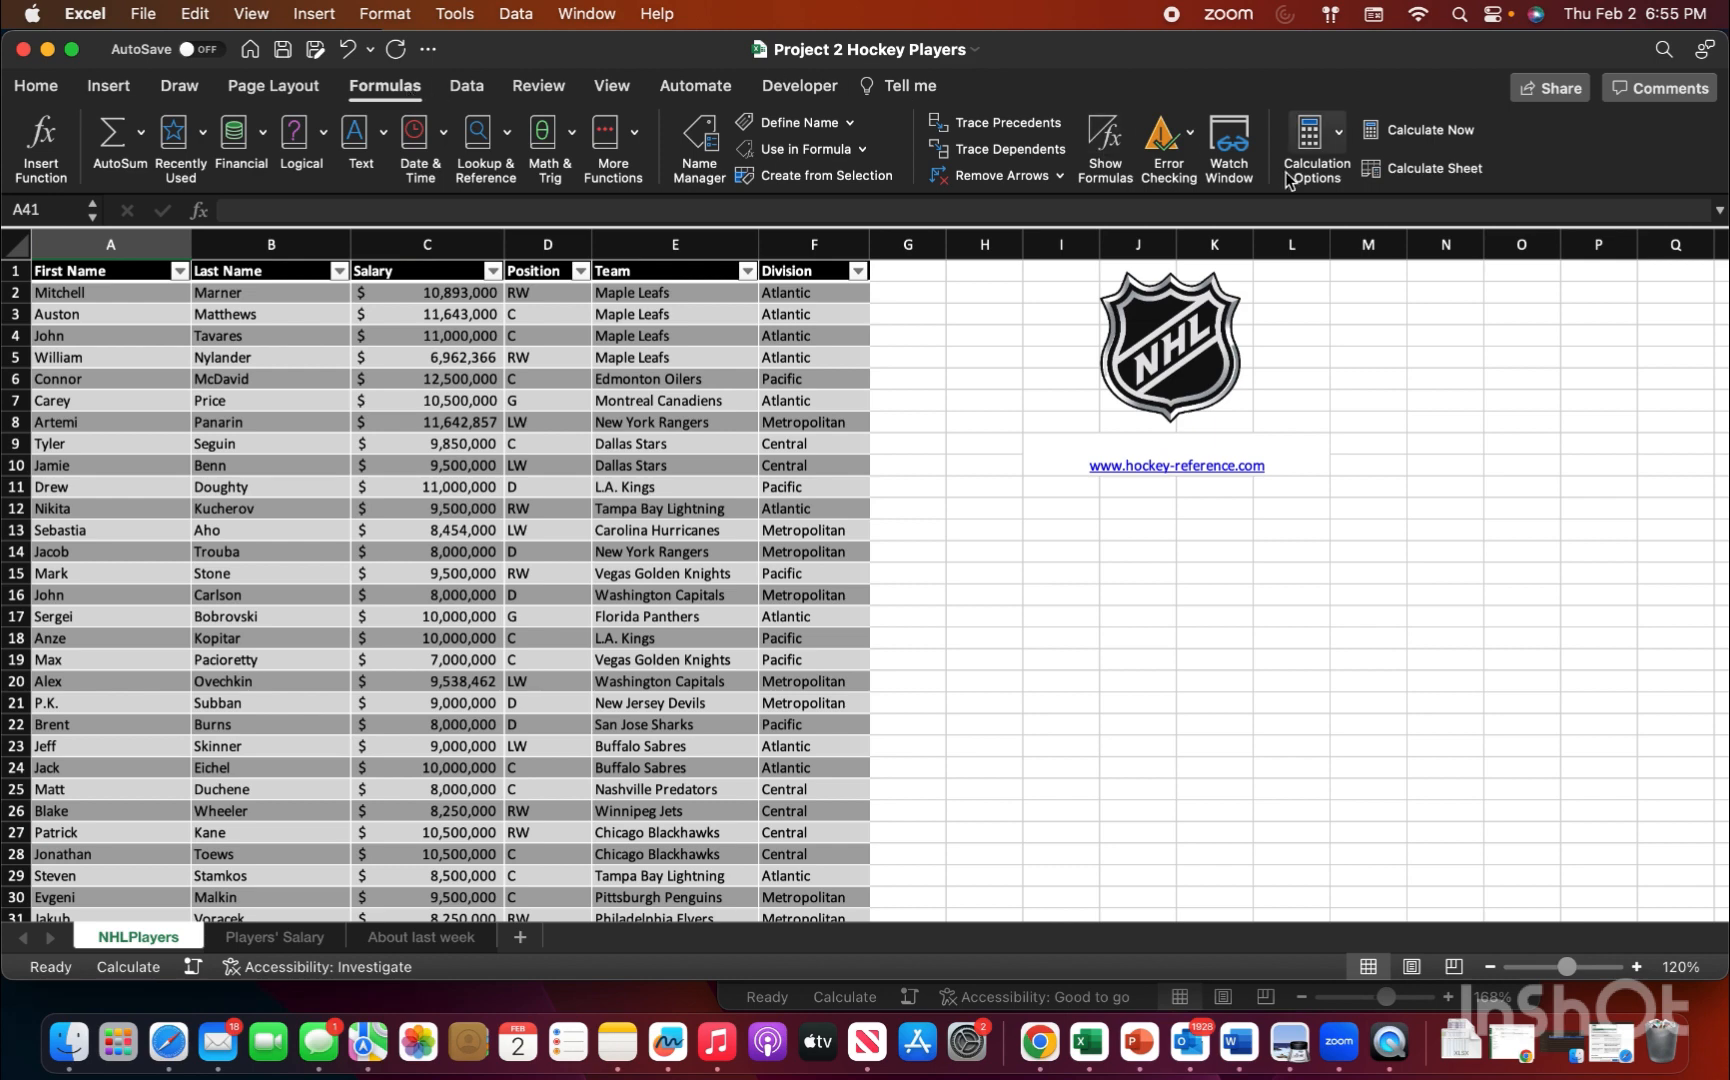
pyautogui.click(1338, 138)
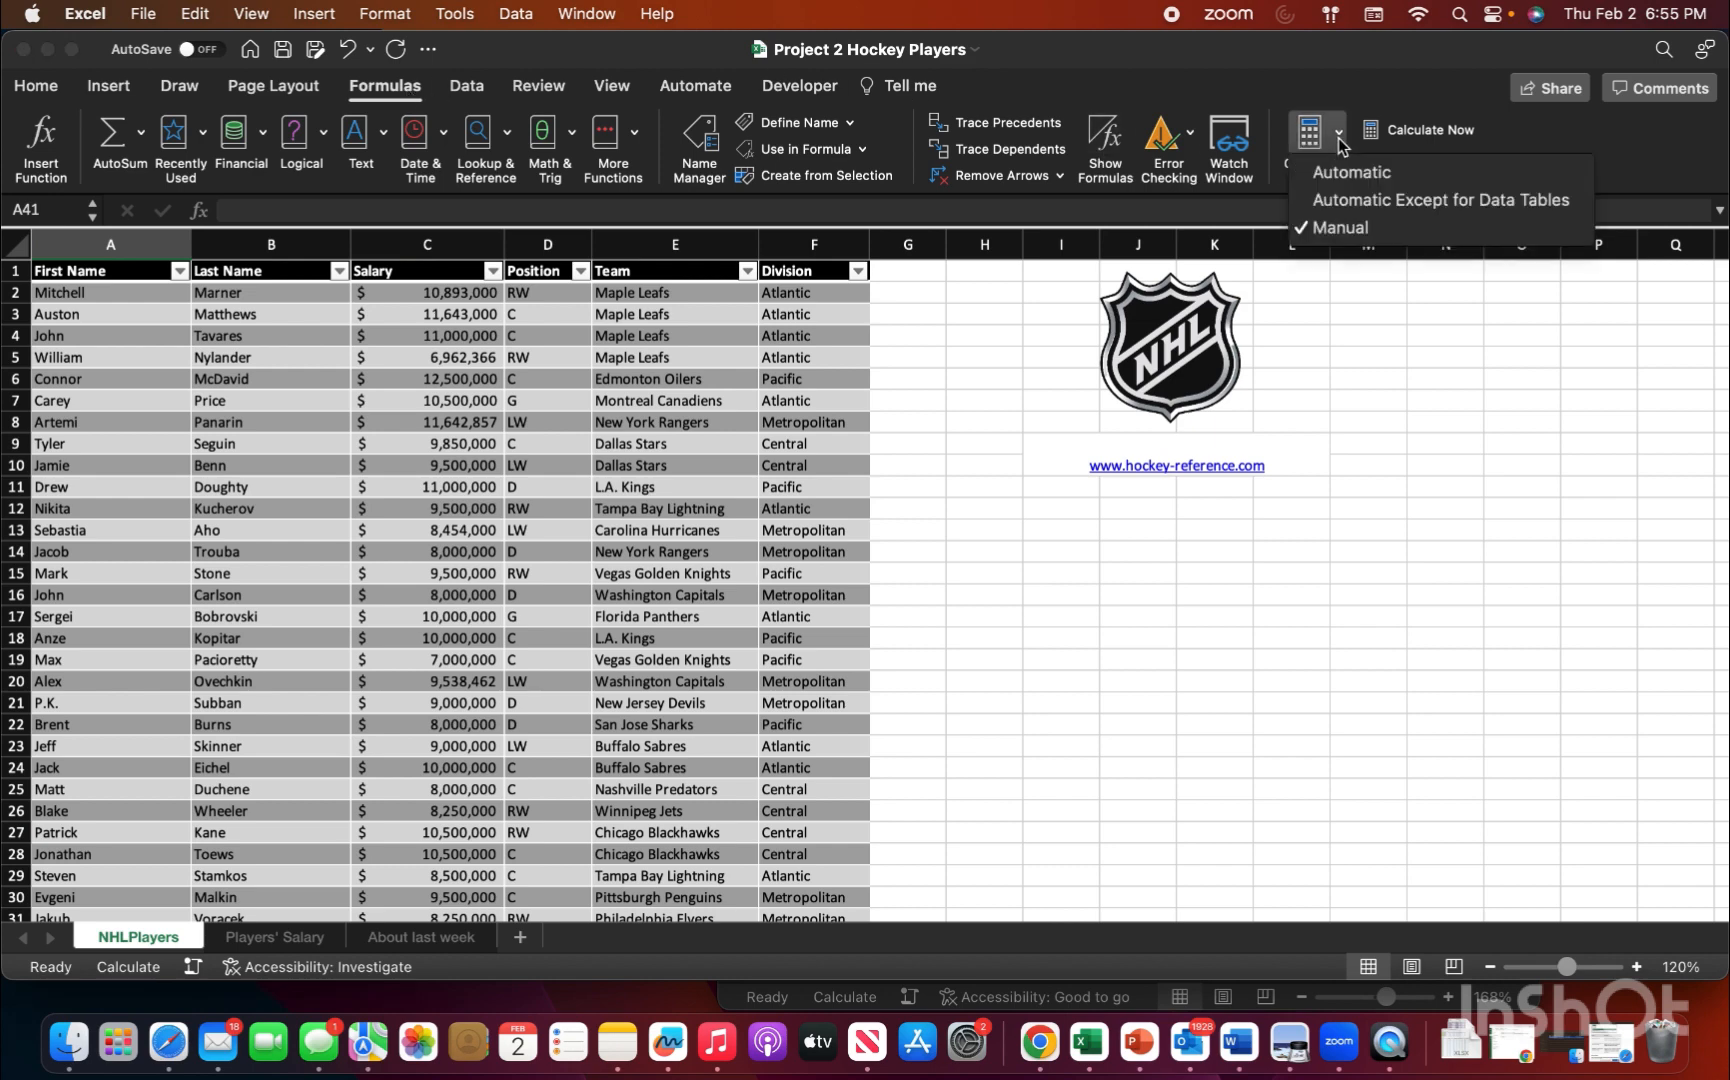
pyautogui.click(1361, 228)
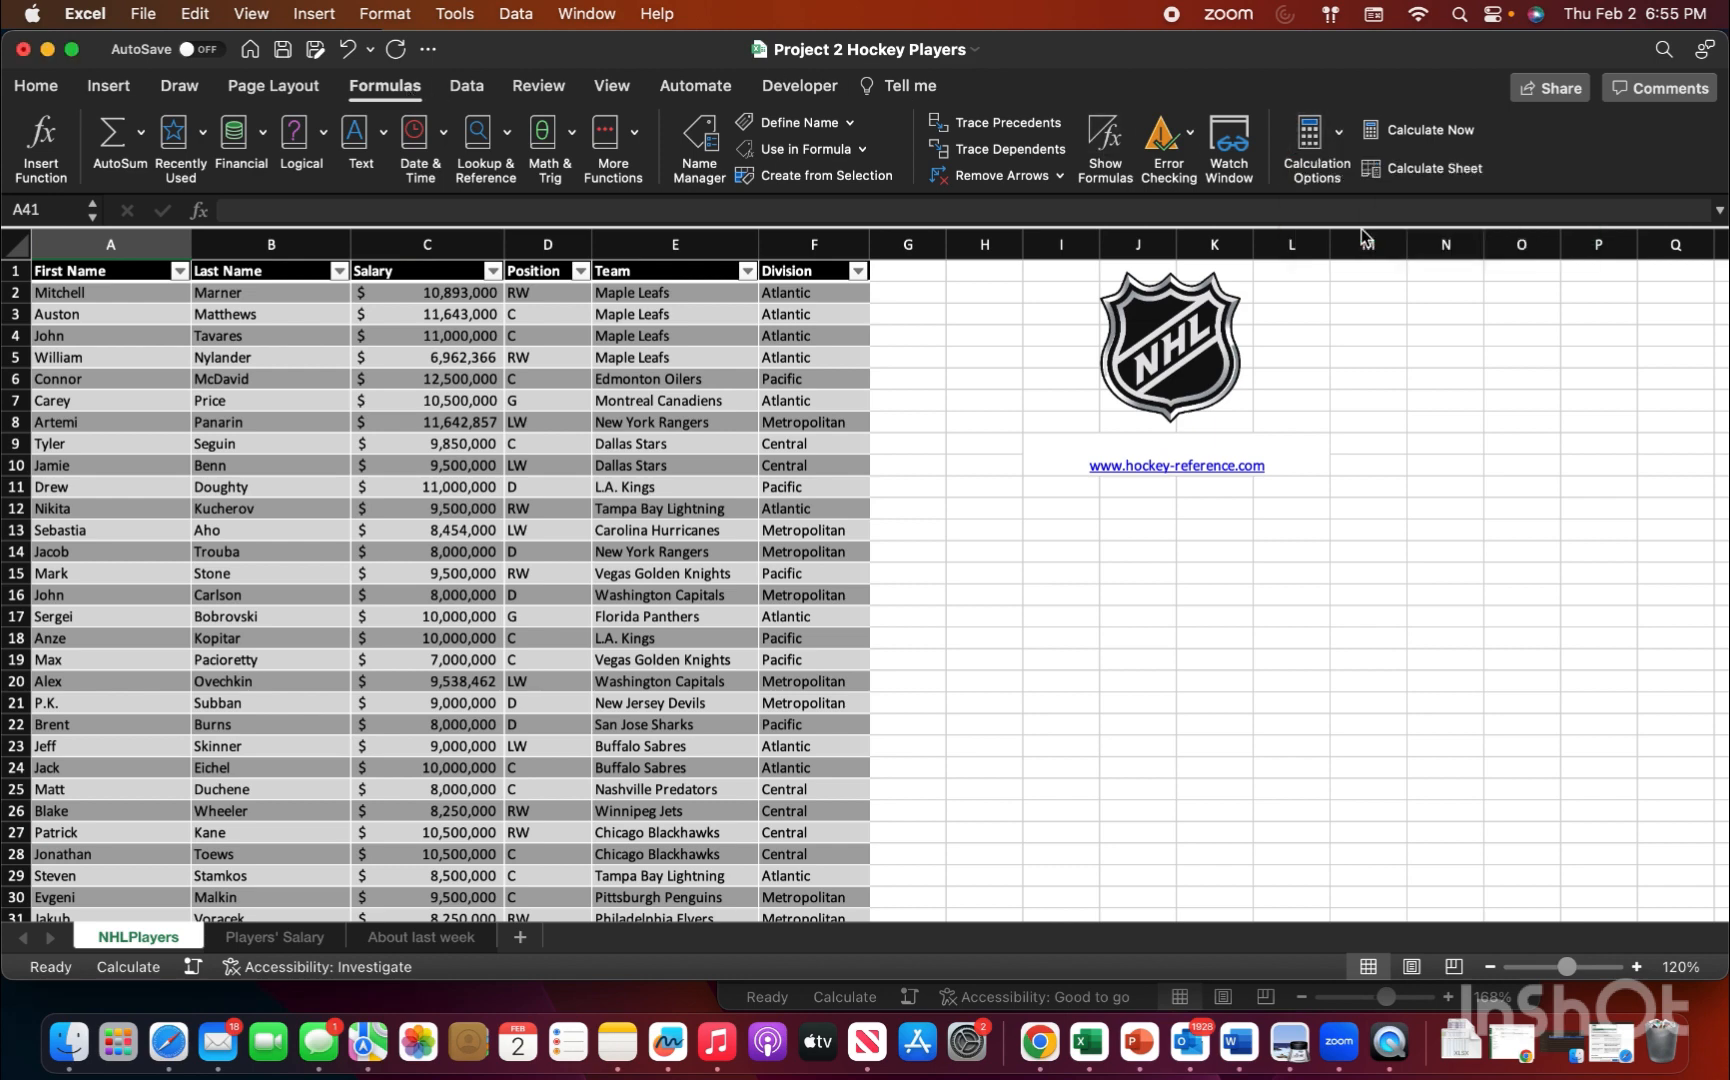
pyautogui.click(1337, 130)
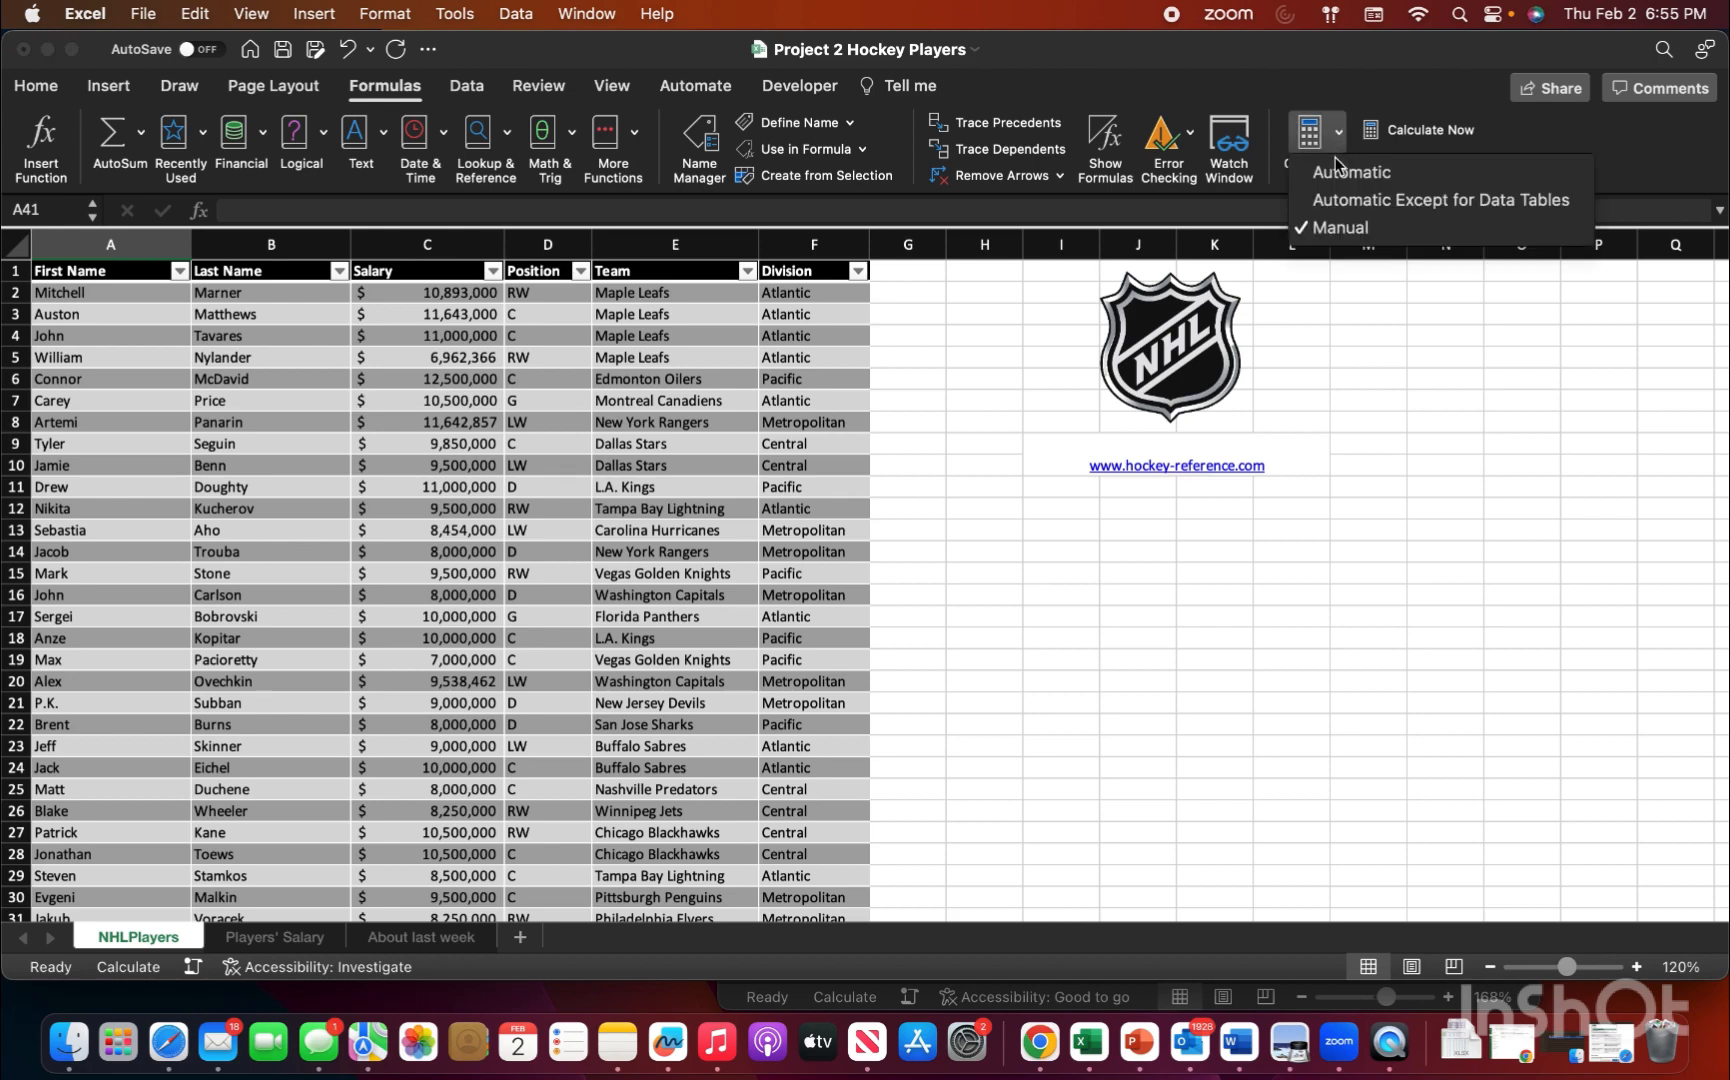
pyautogui.click(1345, 172)
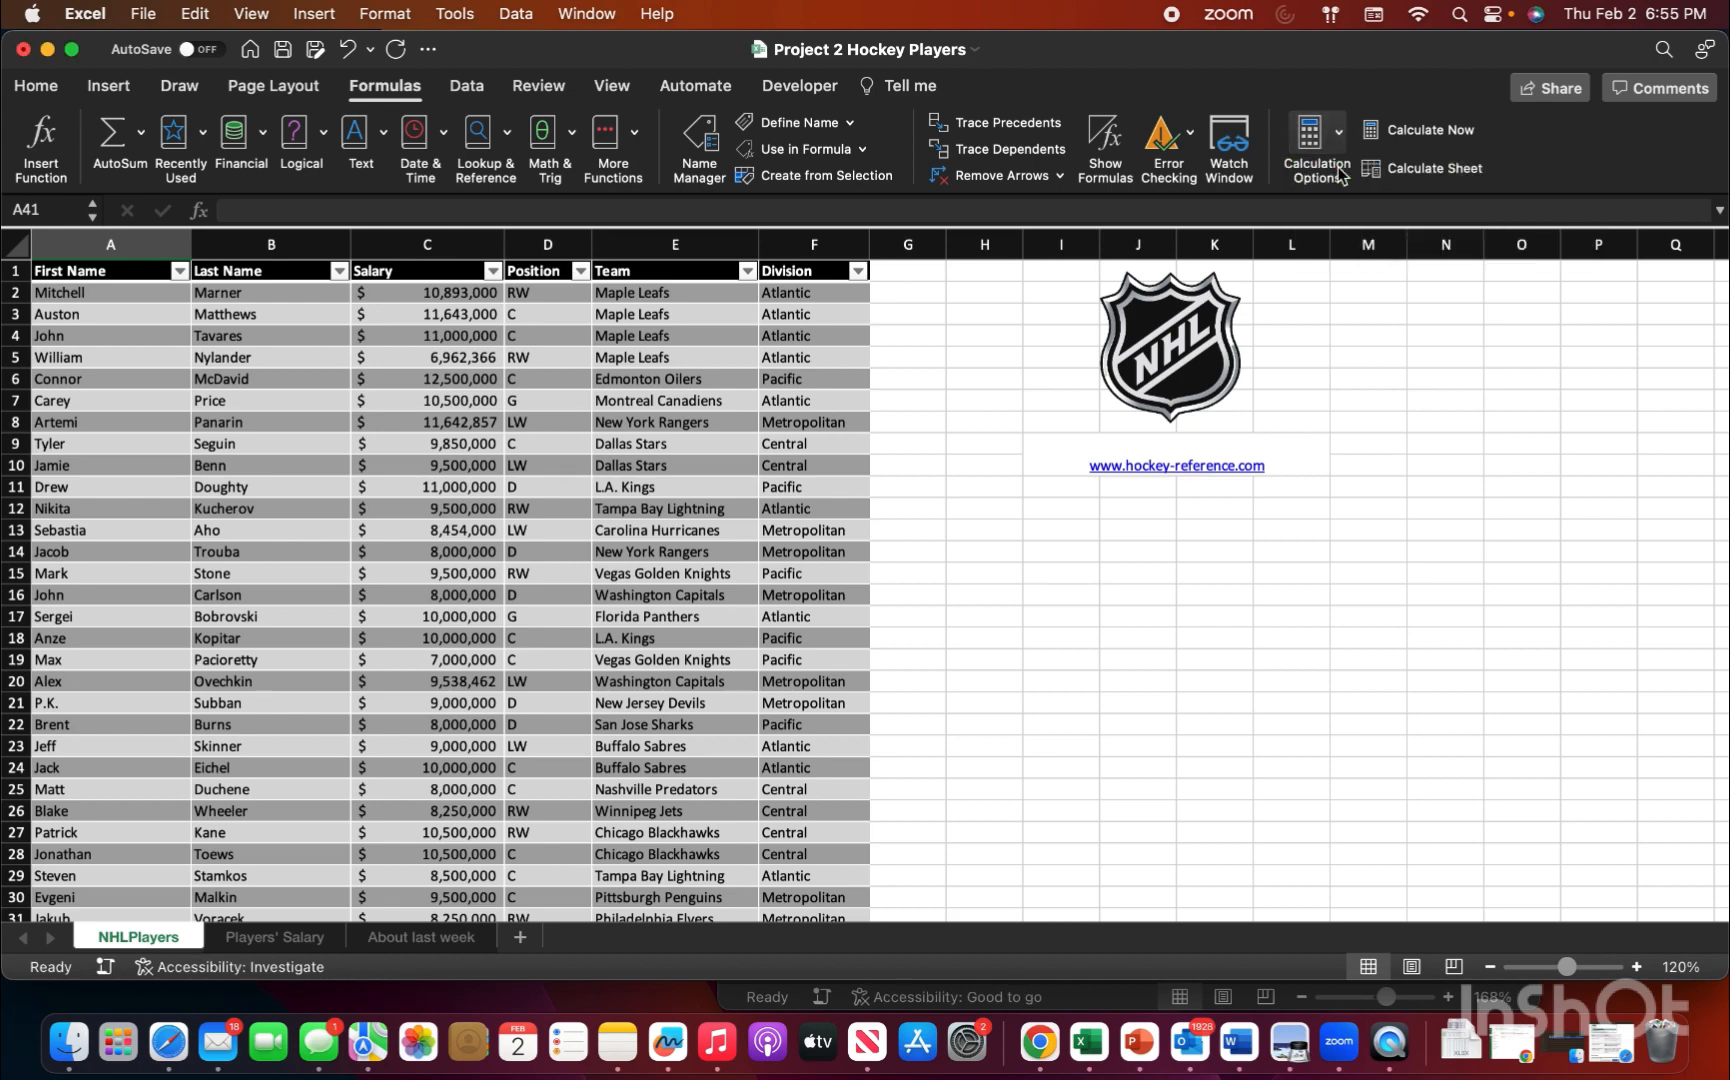
# Step: Switch the workbook's calculation option from Automatic to Manual
pyautogui.click(32, 88)
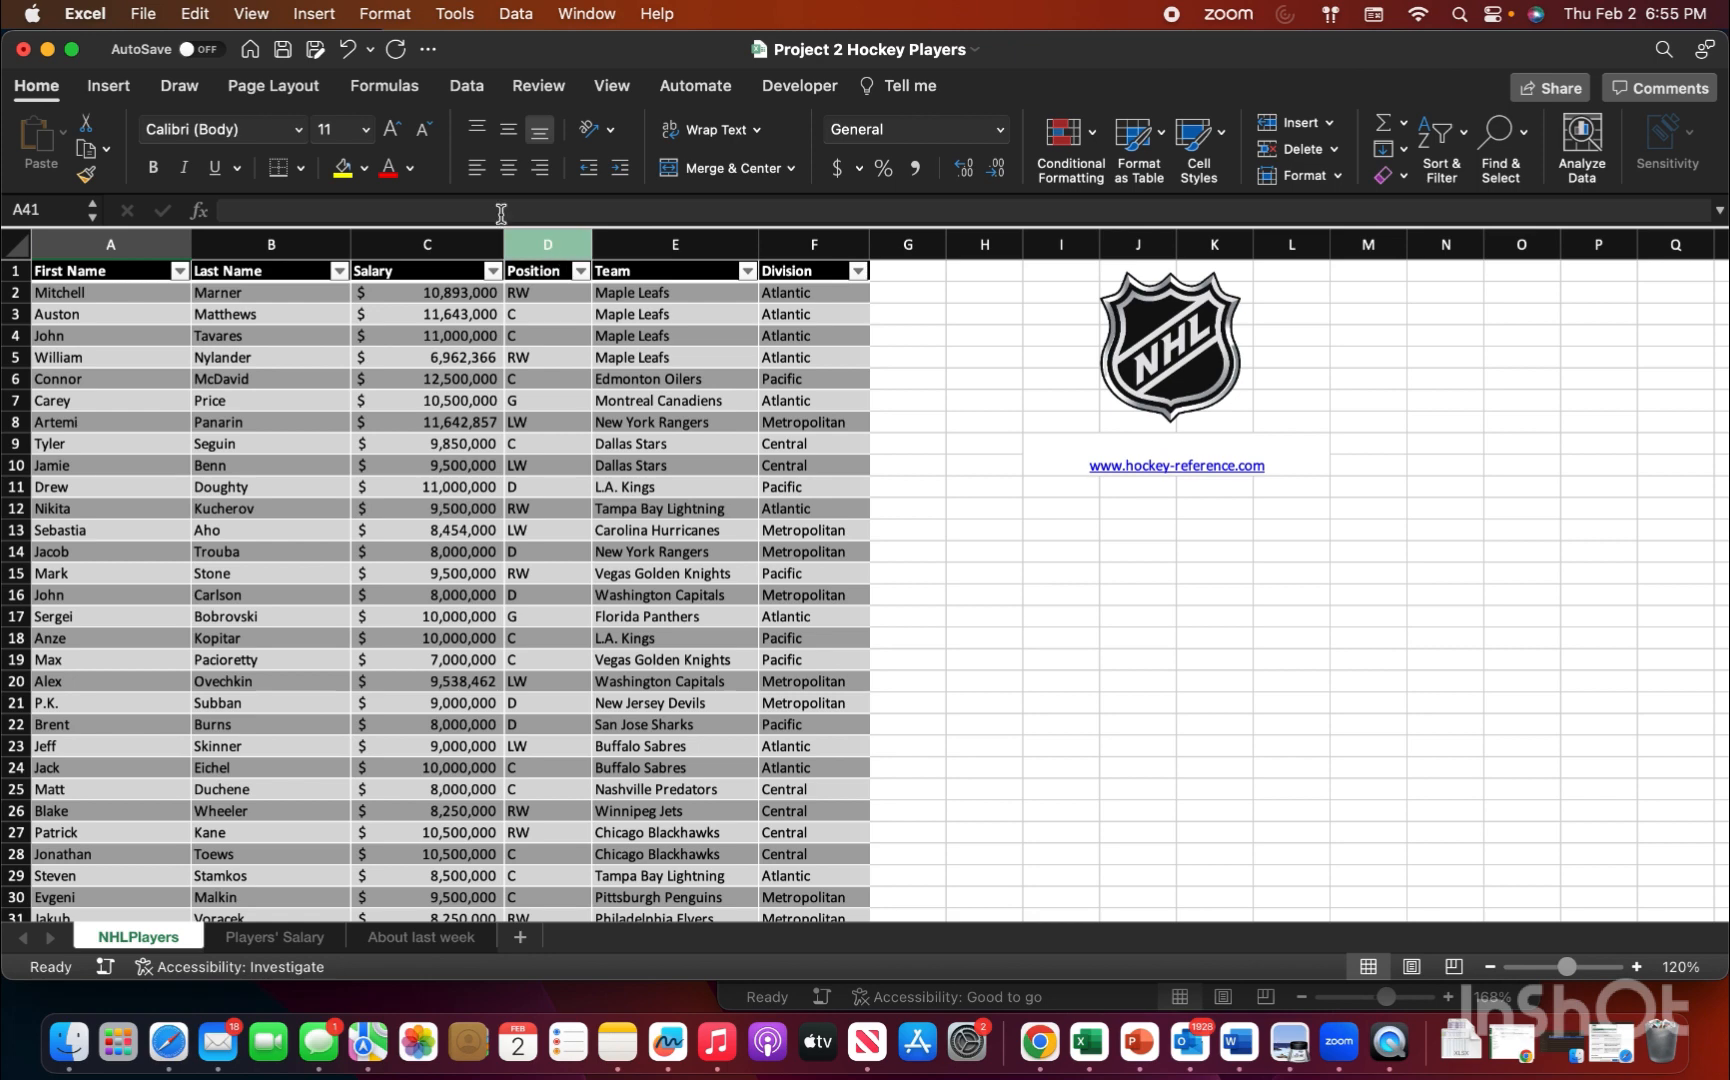
pyautogui.click(398, 95)
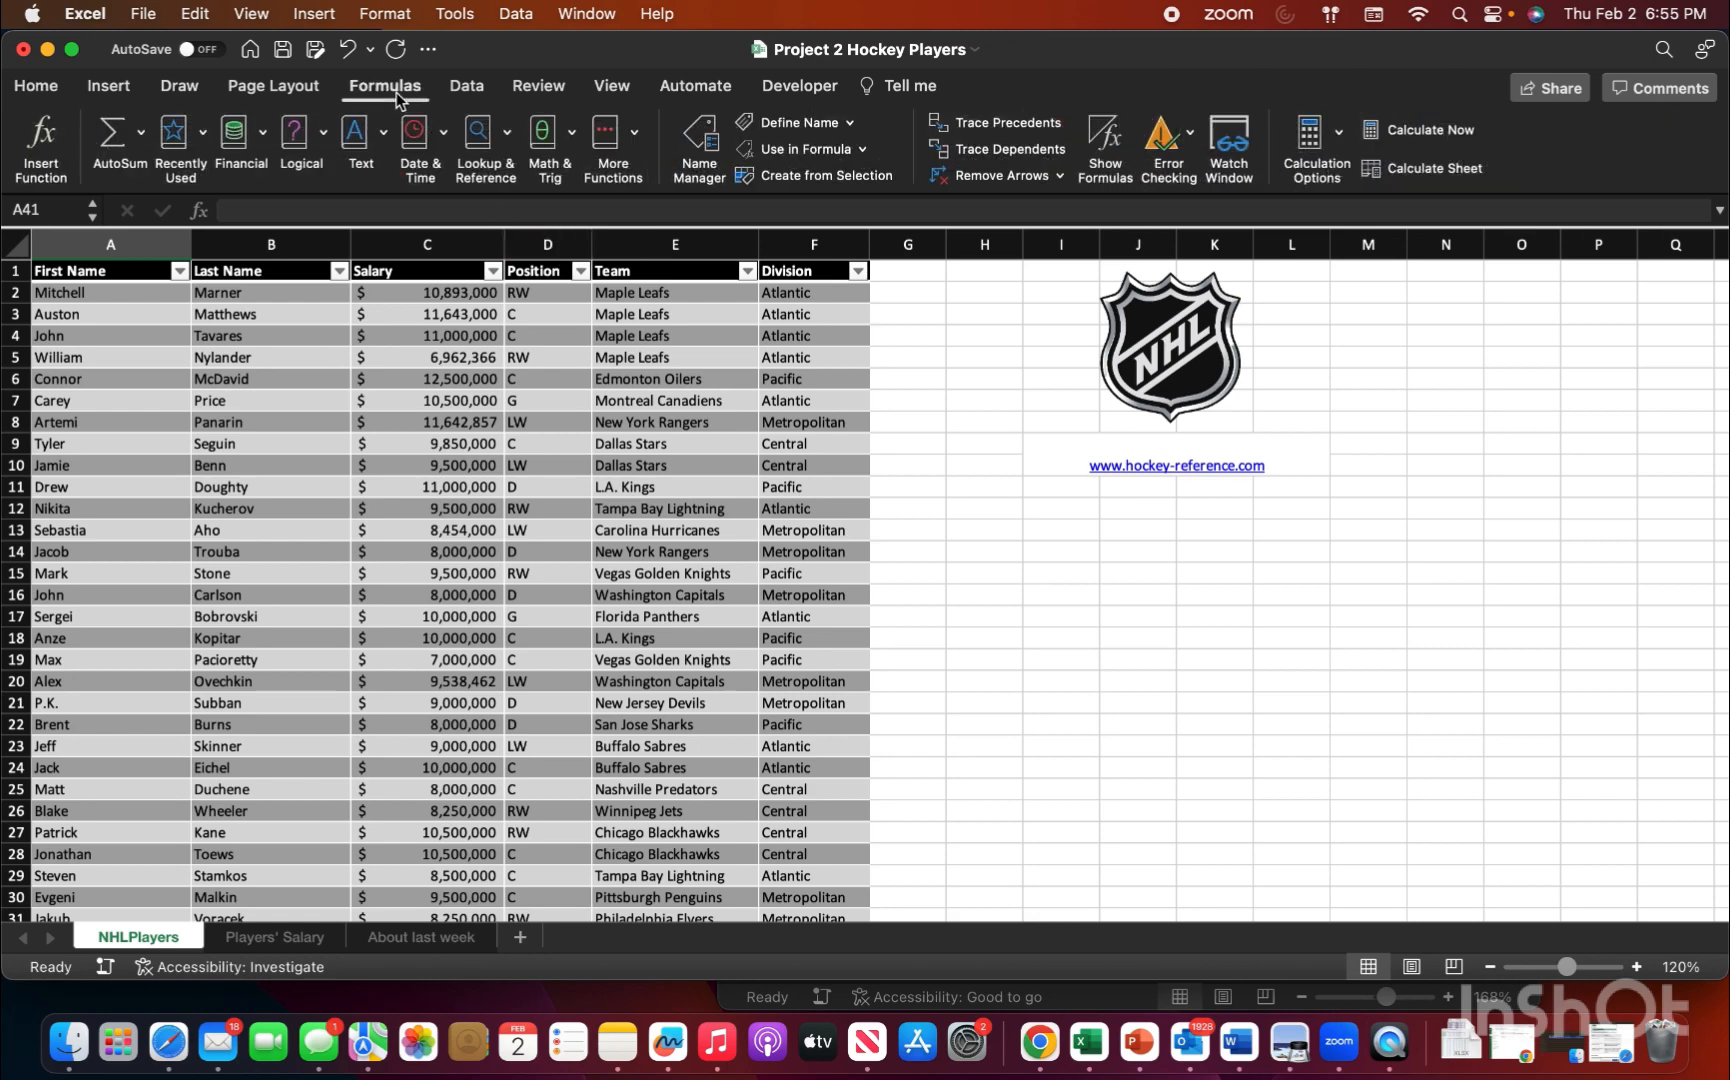
pyautogui.click(1341, 137)
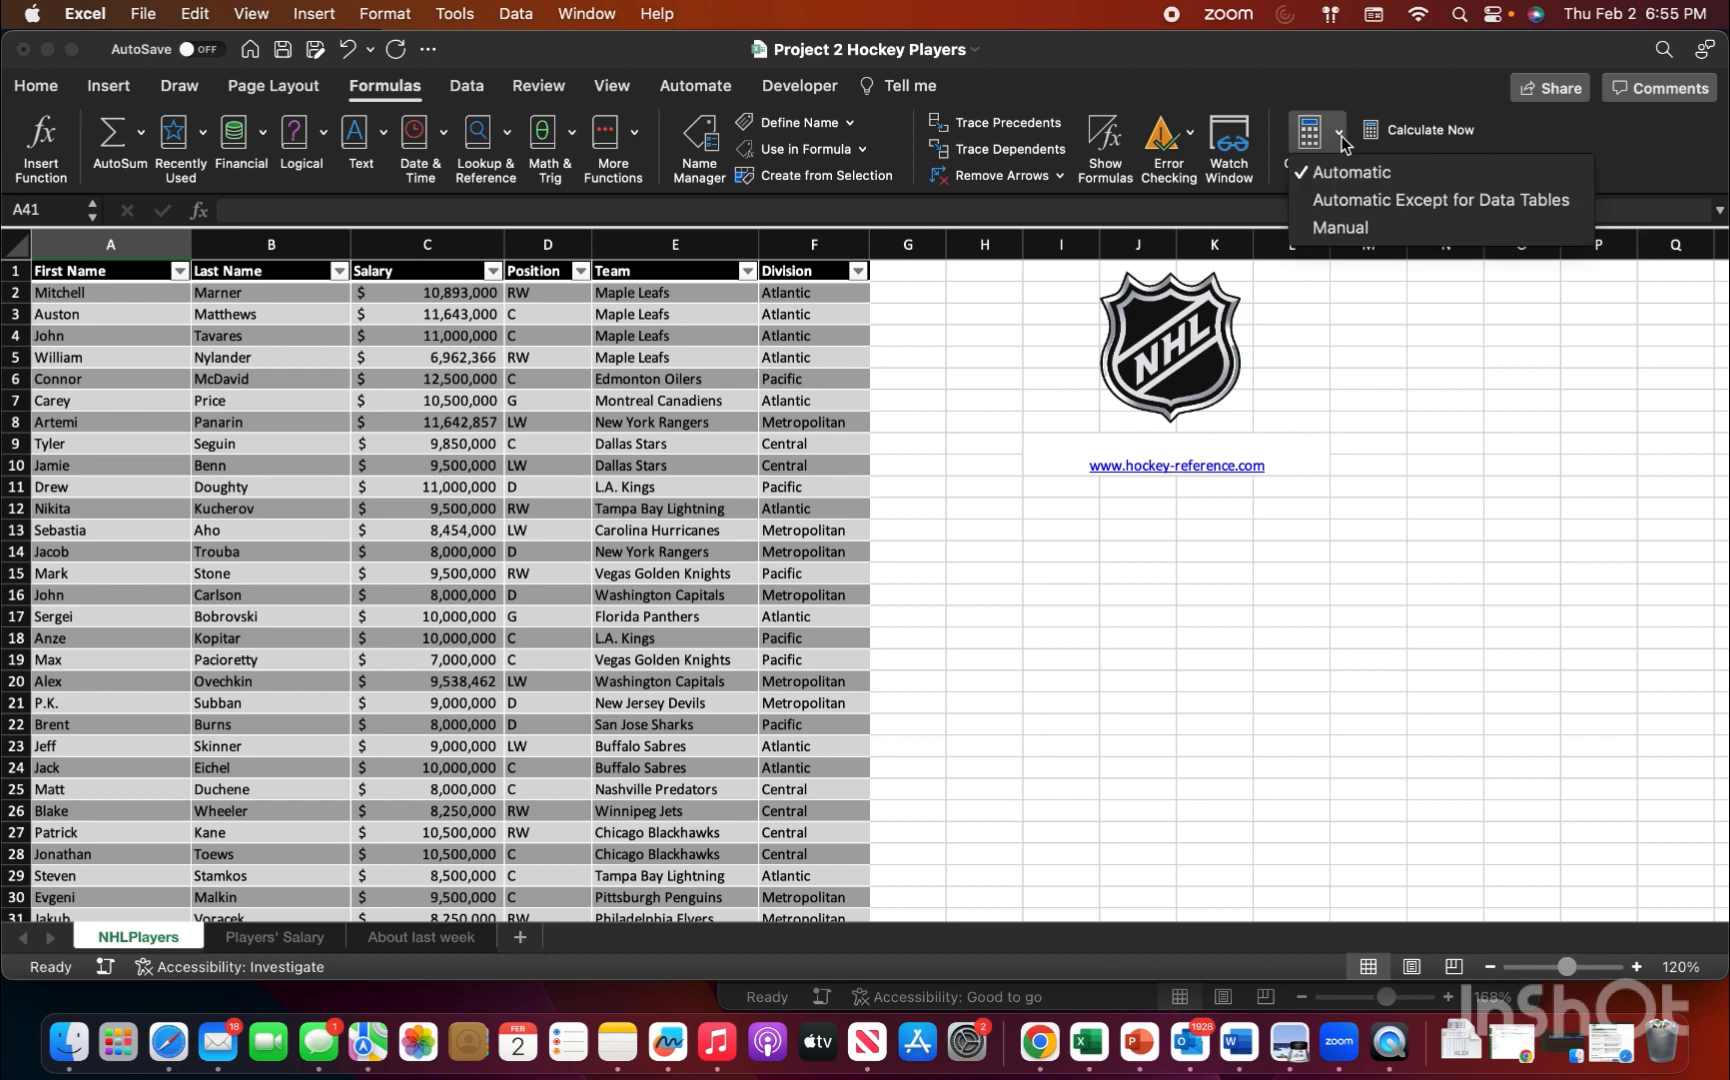
pyautogui.click(1374, 232)
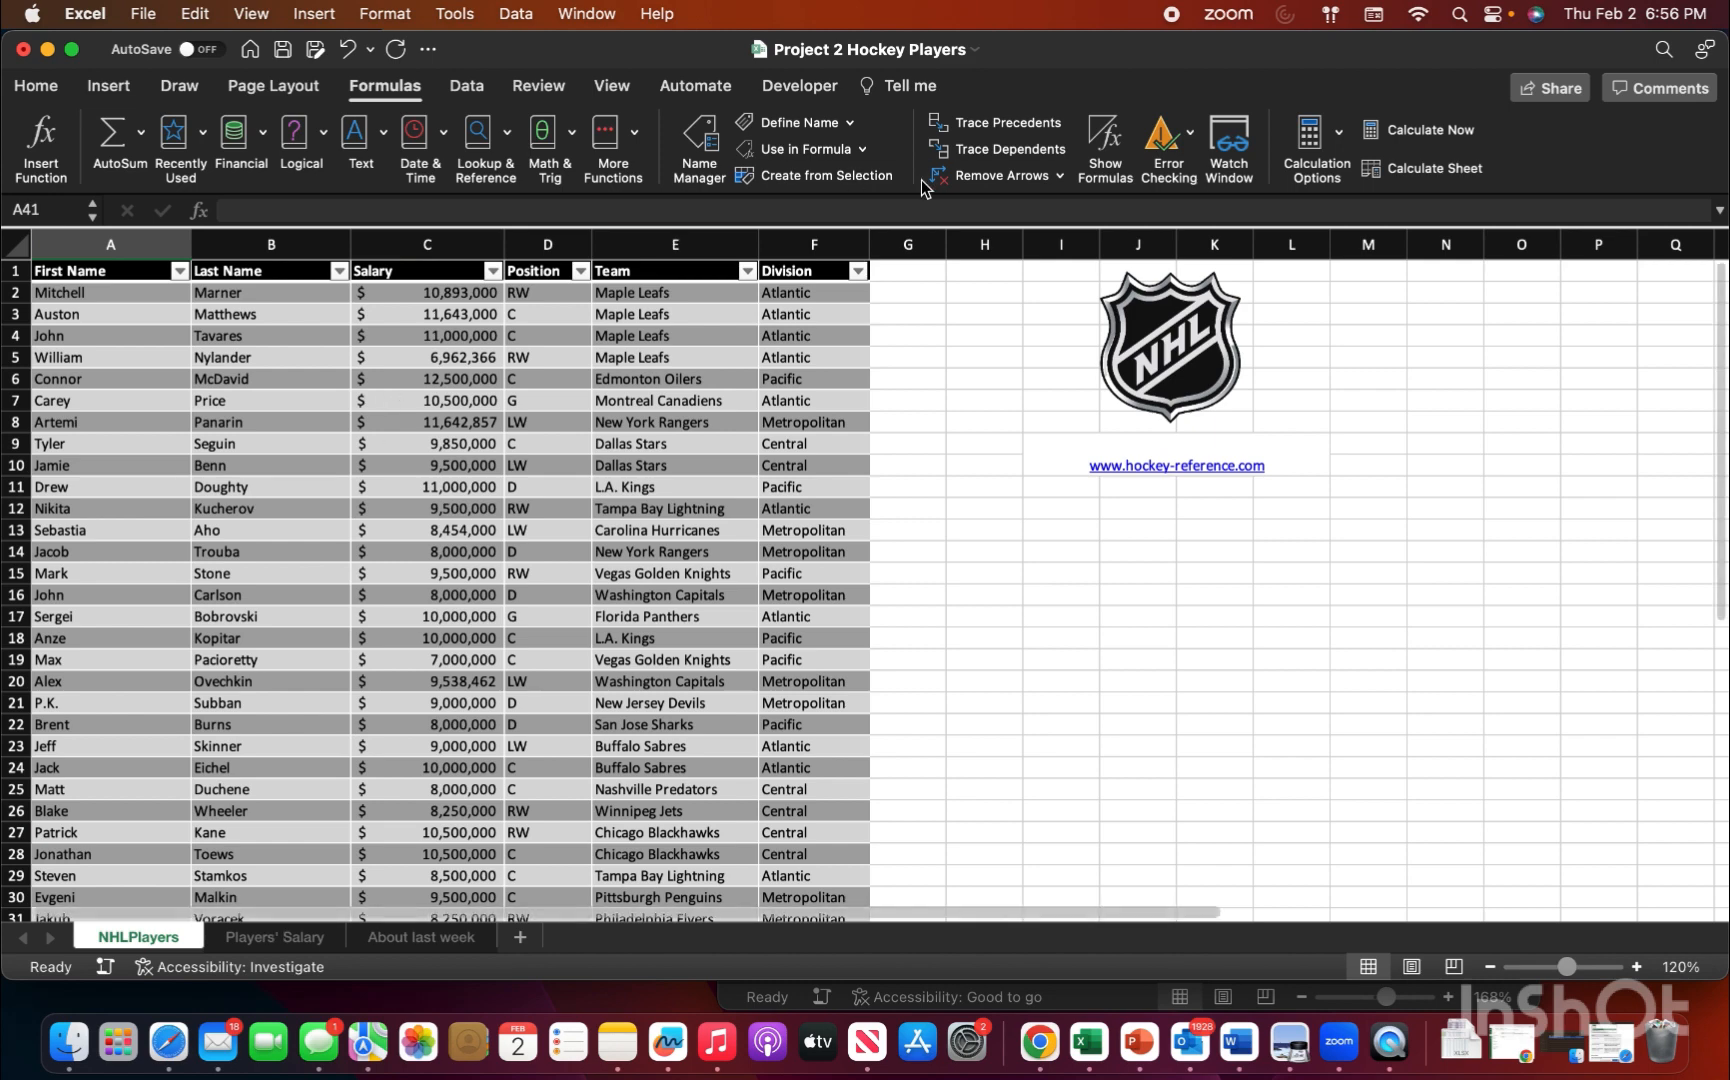
# Step: Delete all the watched NHLPlayers cells from the Watch Window and close it
pyautogui.click(1245, 151)
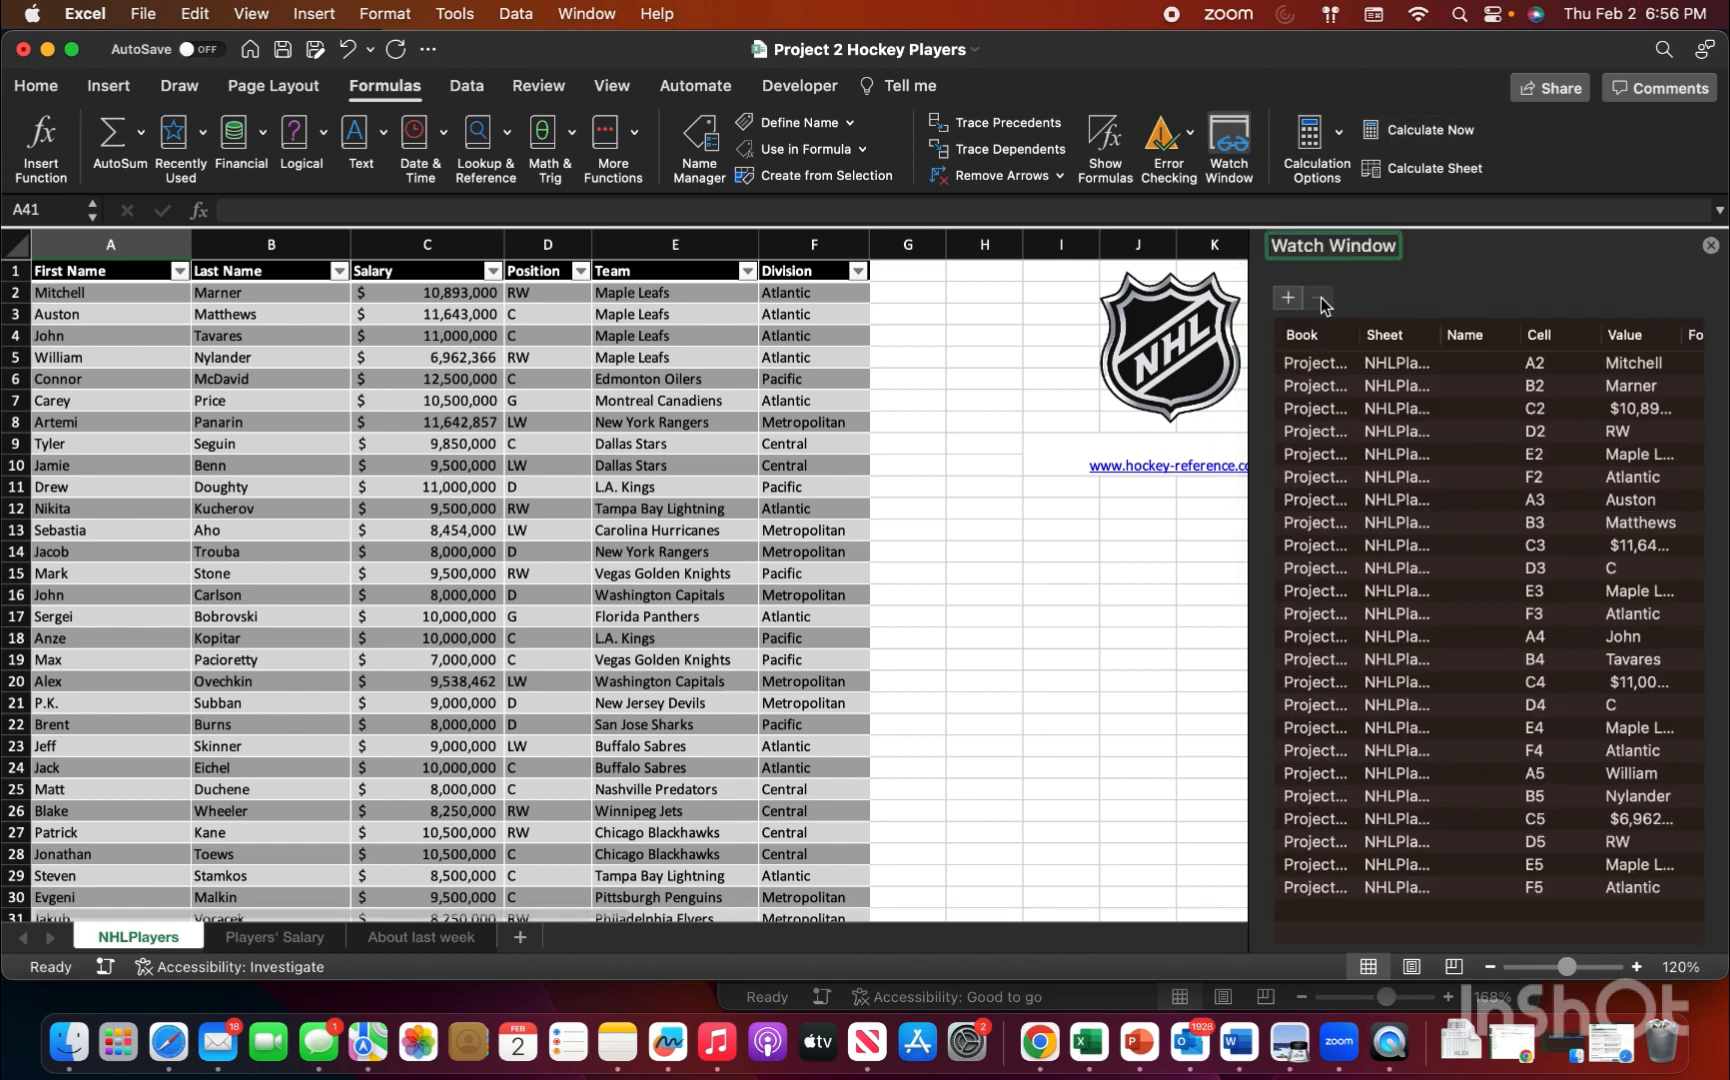
pyautogui.moveTo(1310, 364); pyautogui.dragTo(1397, 928)
pyautogui.press('Delete')
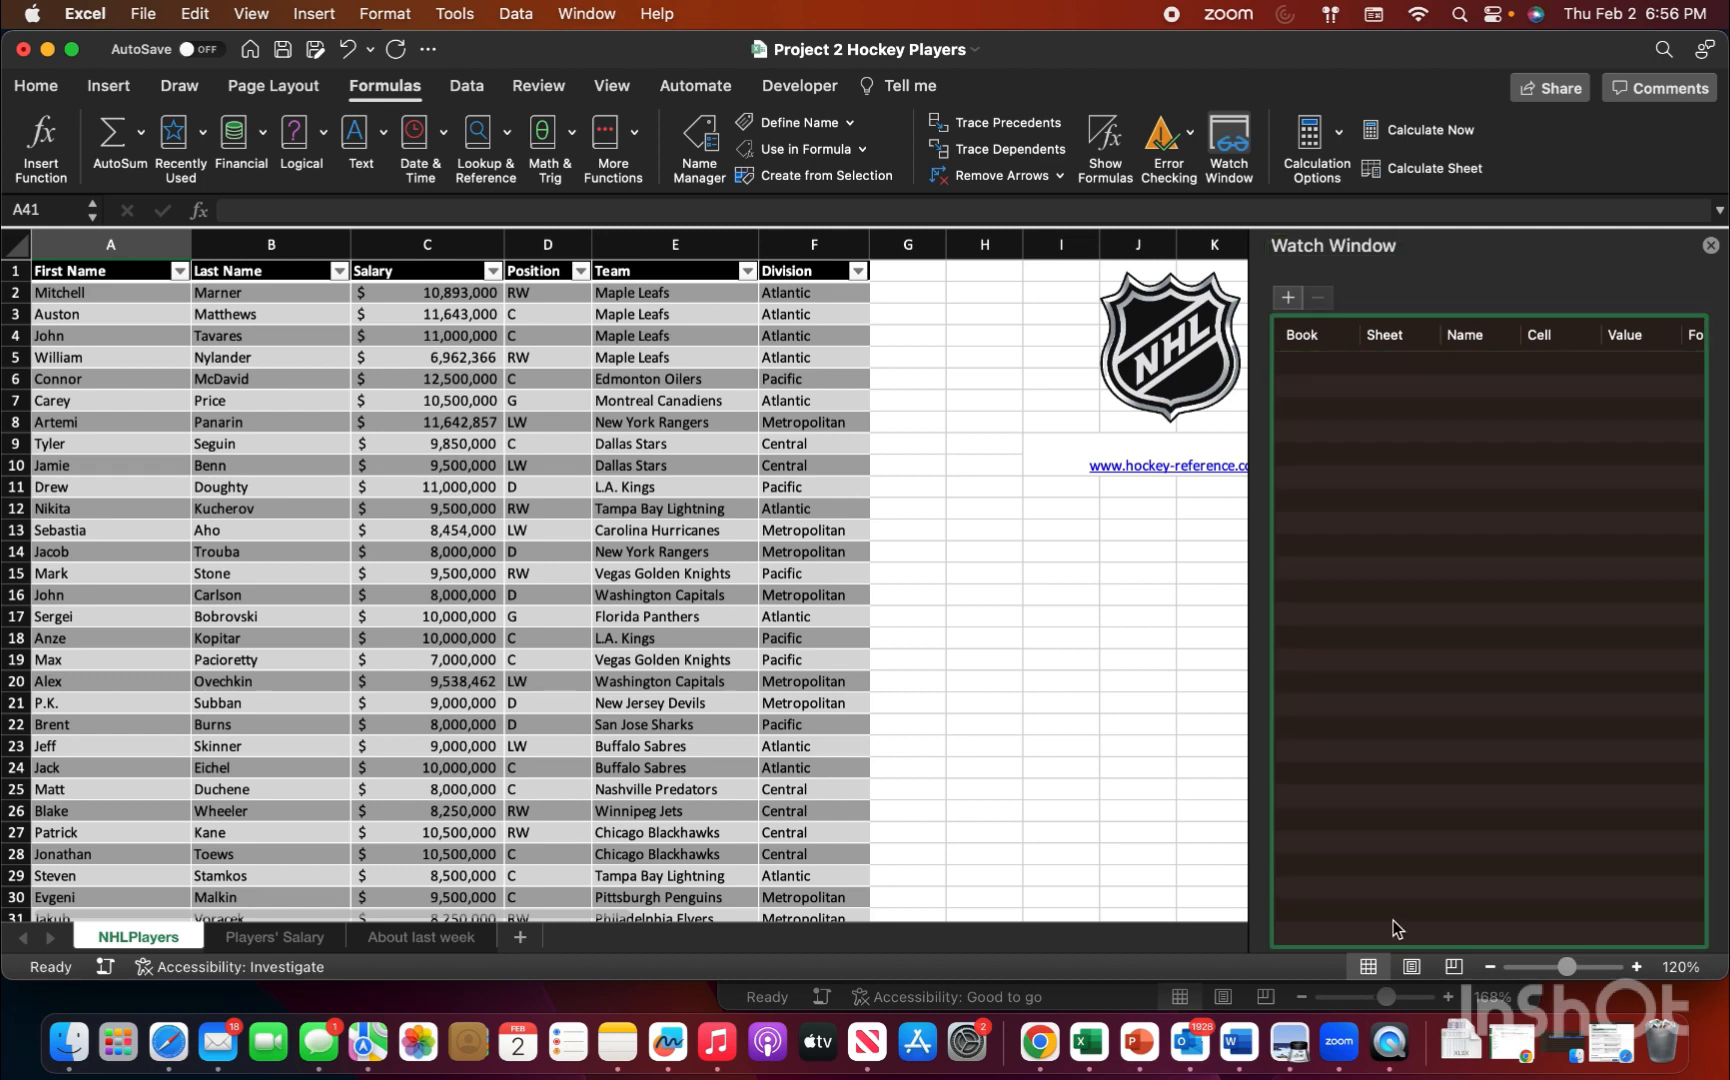
pyautogui.click(1710, 245)
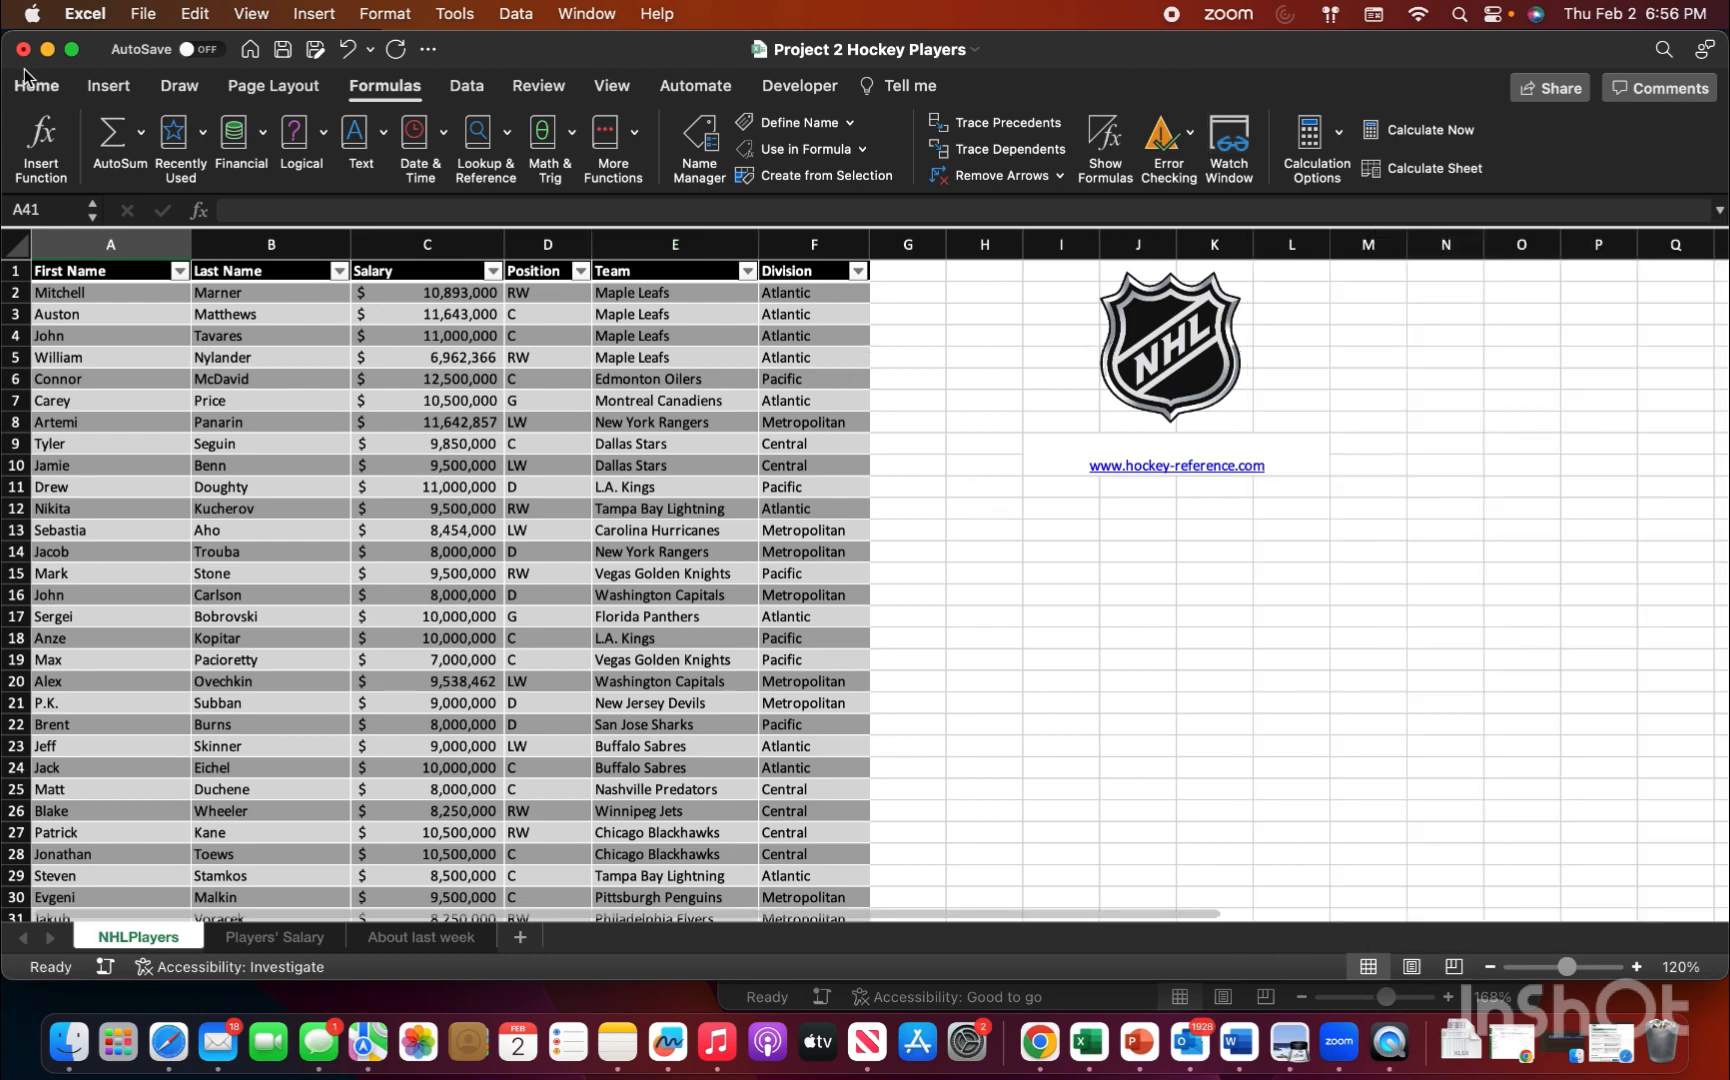
# Step: Return the workbook's calculation option to Automatic
pyautogui.click(1316, 145)
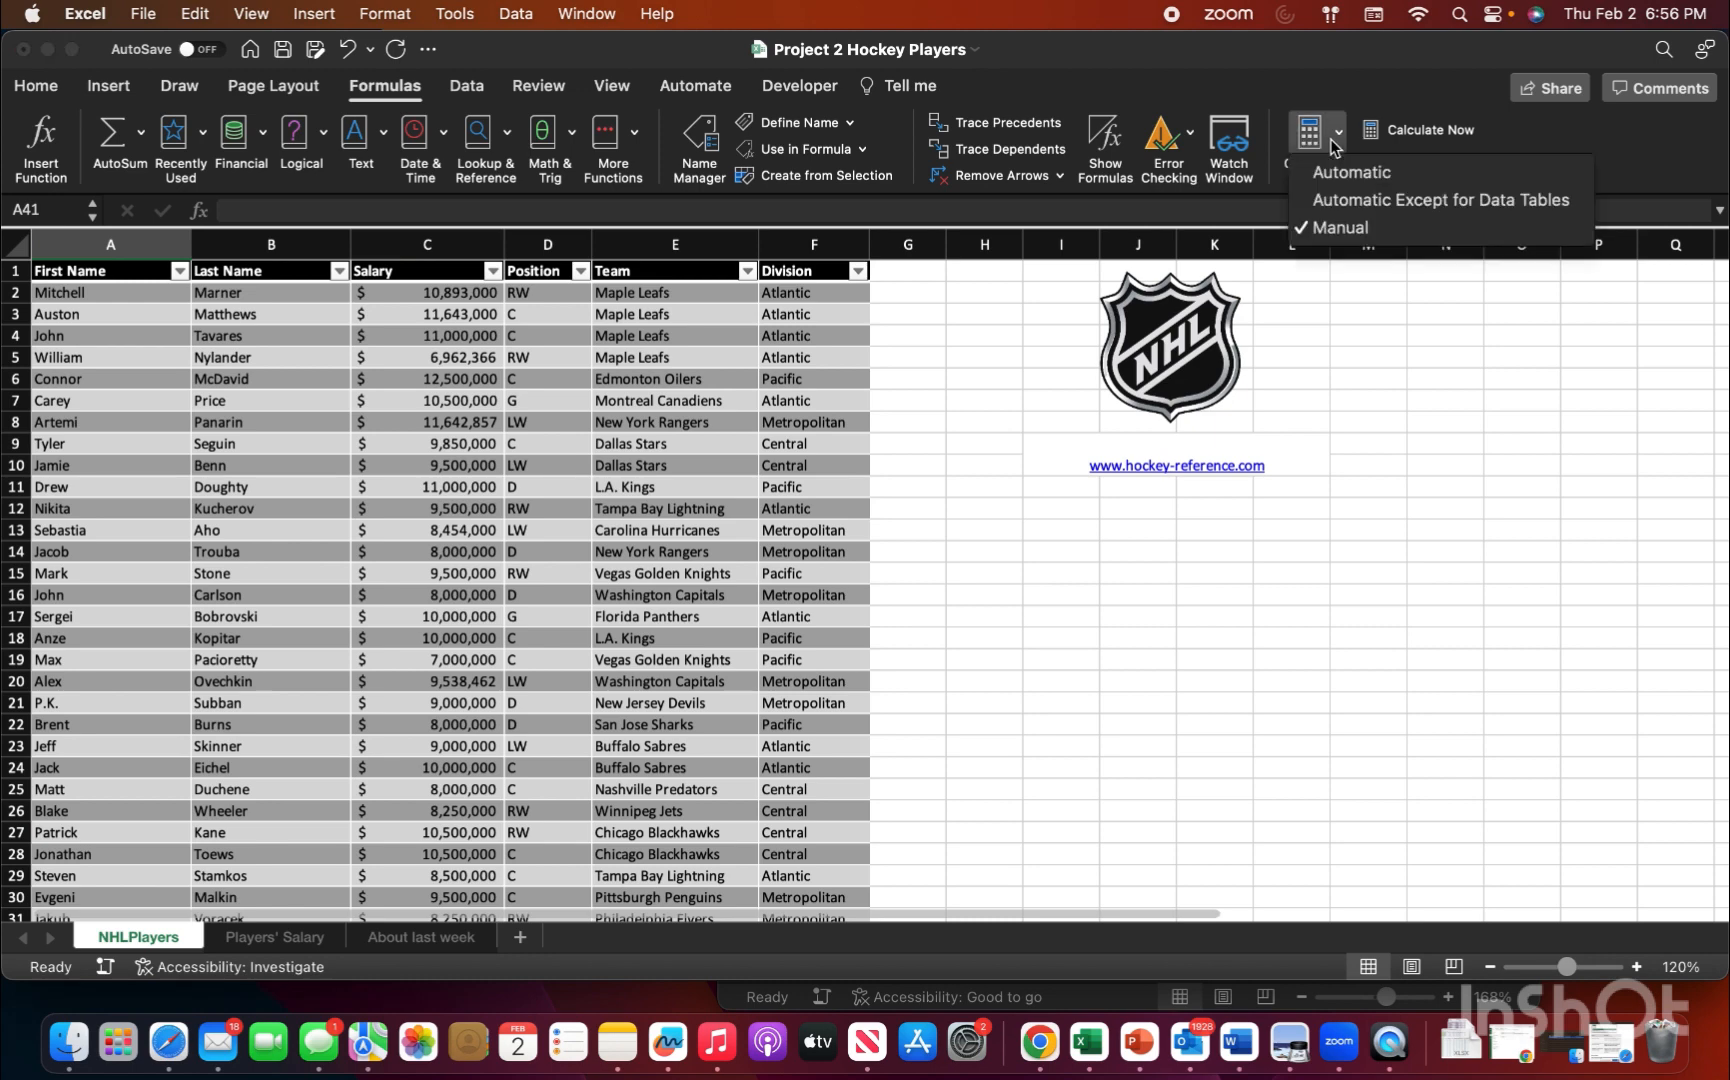
pyautogui.click(1342, 176)
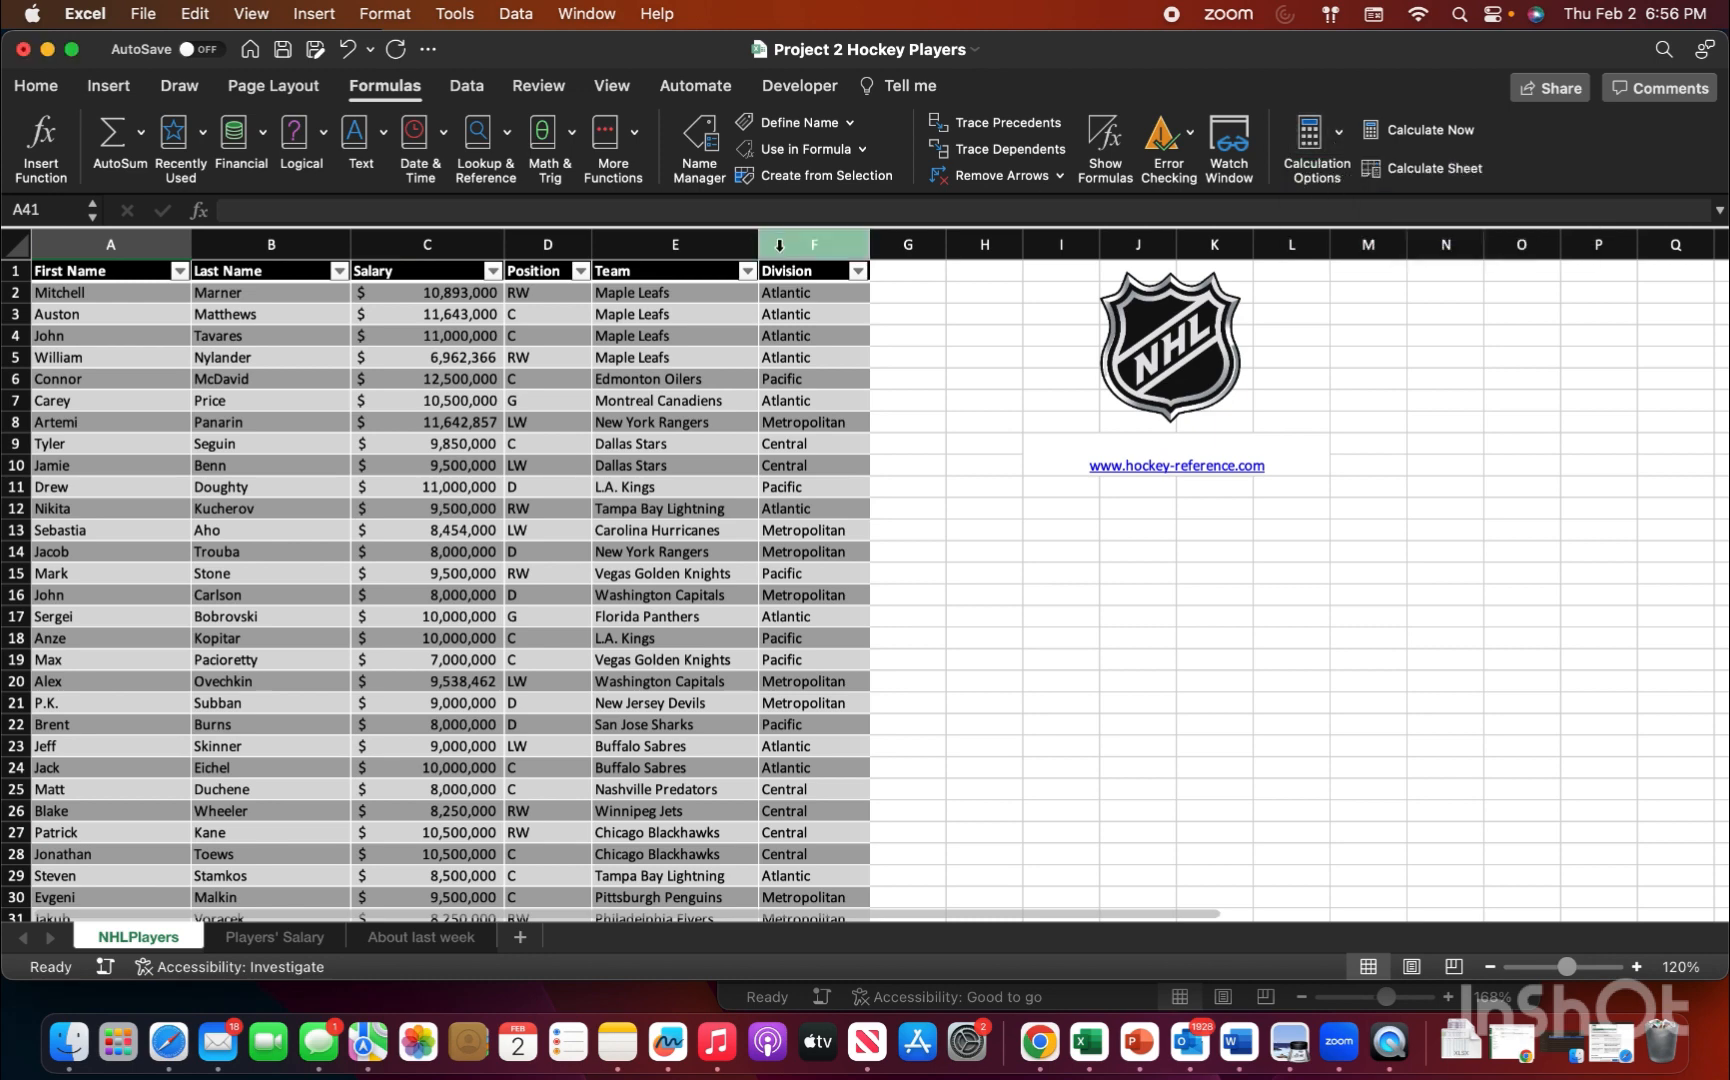
pyautogui.click(38, 86)
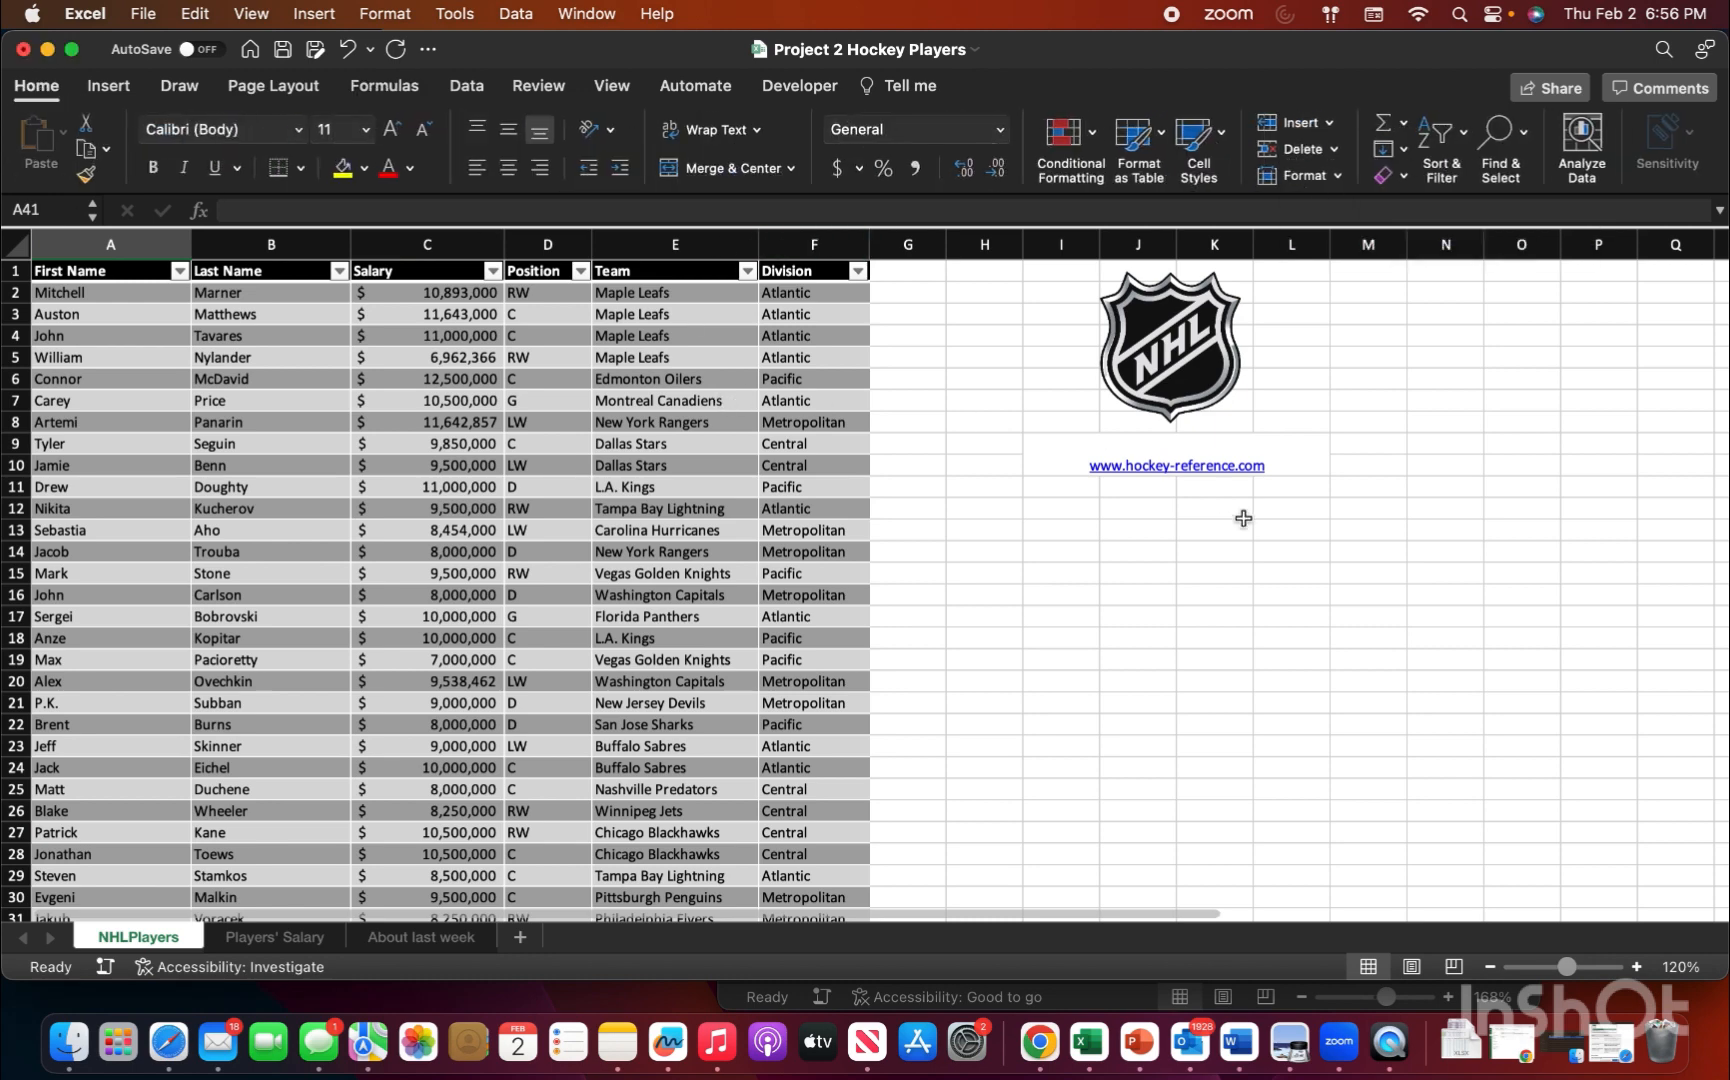
pyautogui.scroll(-2, 1077, 682)
pyautogui.scroll(2, 1077, 682)
# Step: Set the calculation option of the Project 2 Hockey Players workbook to Manual
pyautogui.click(405, 95)
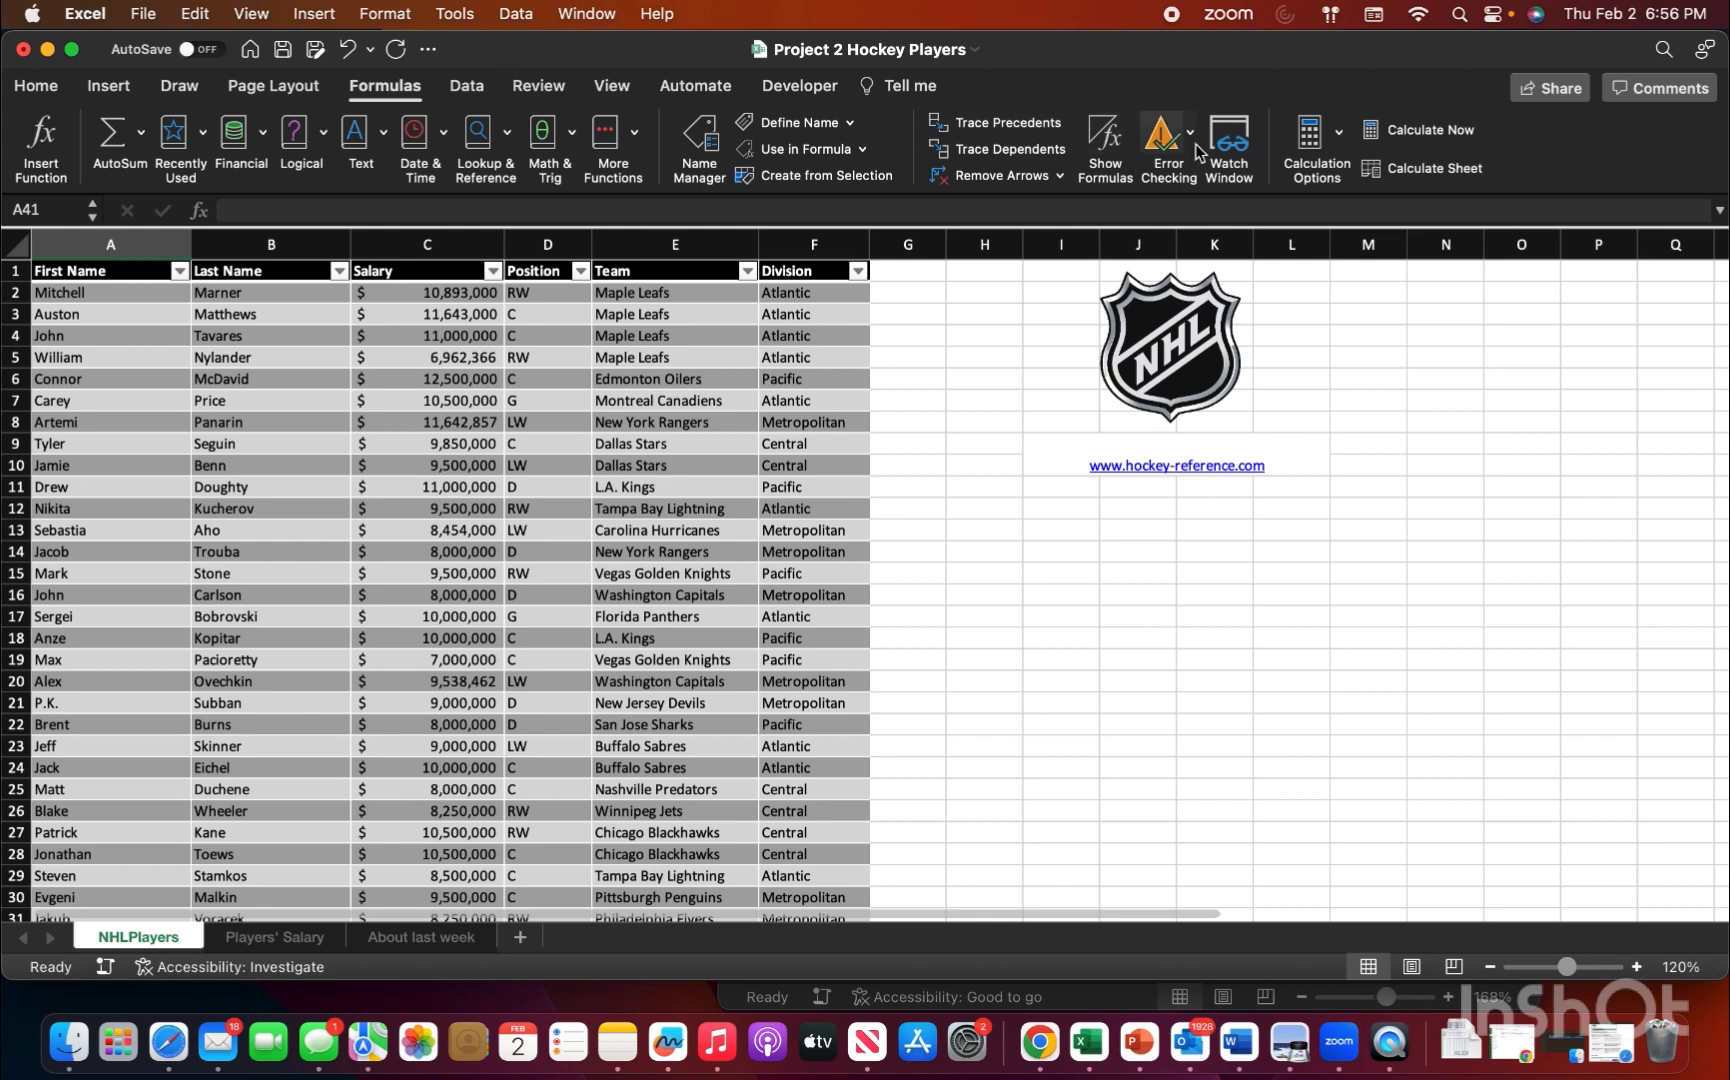
pyautogui.click(1341, 140)
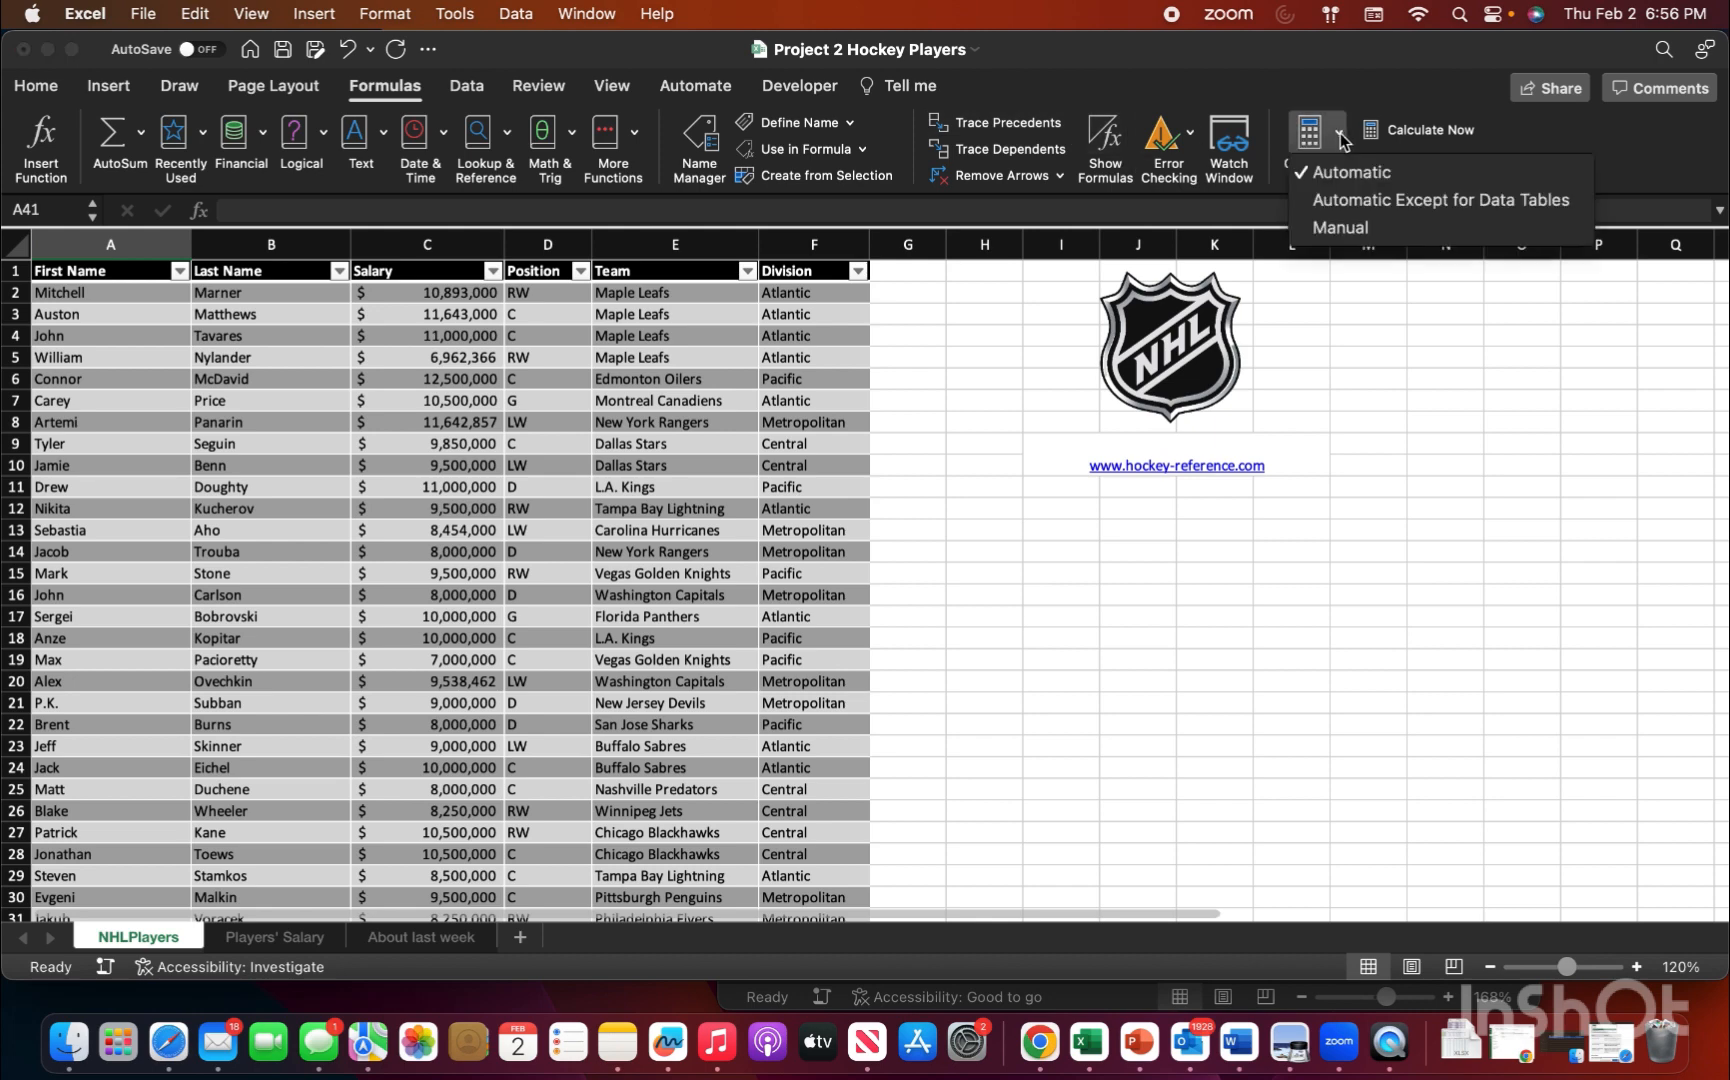
pyautogui.click(1411, 233)
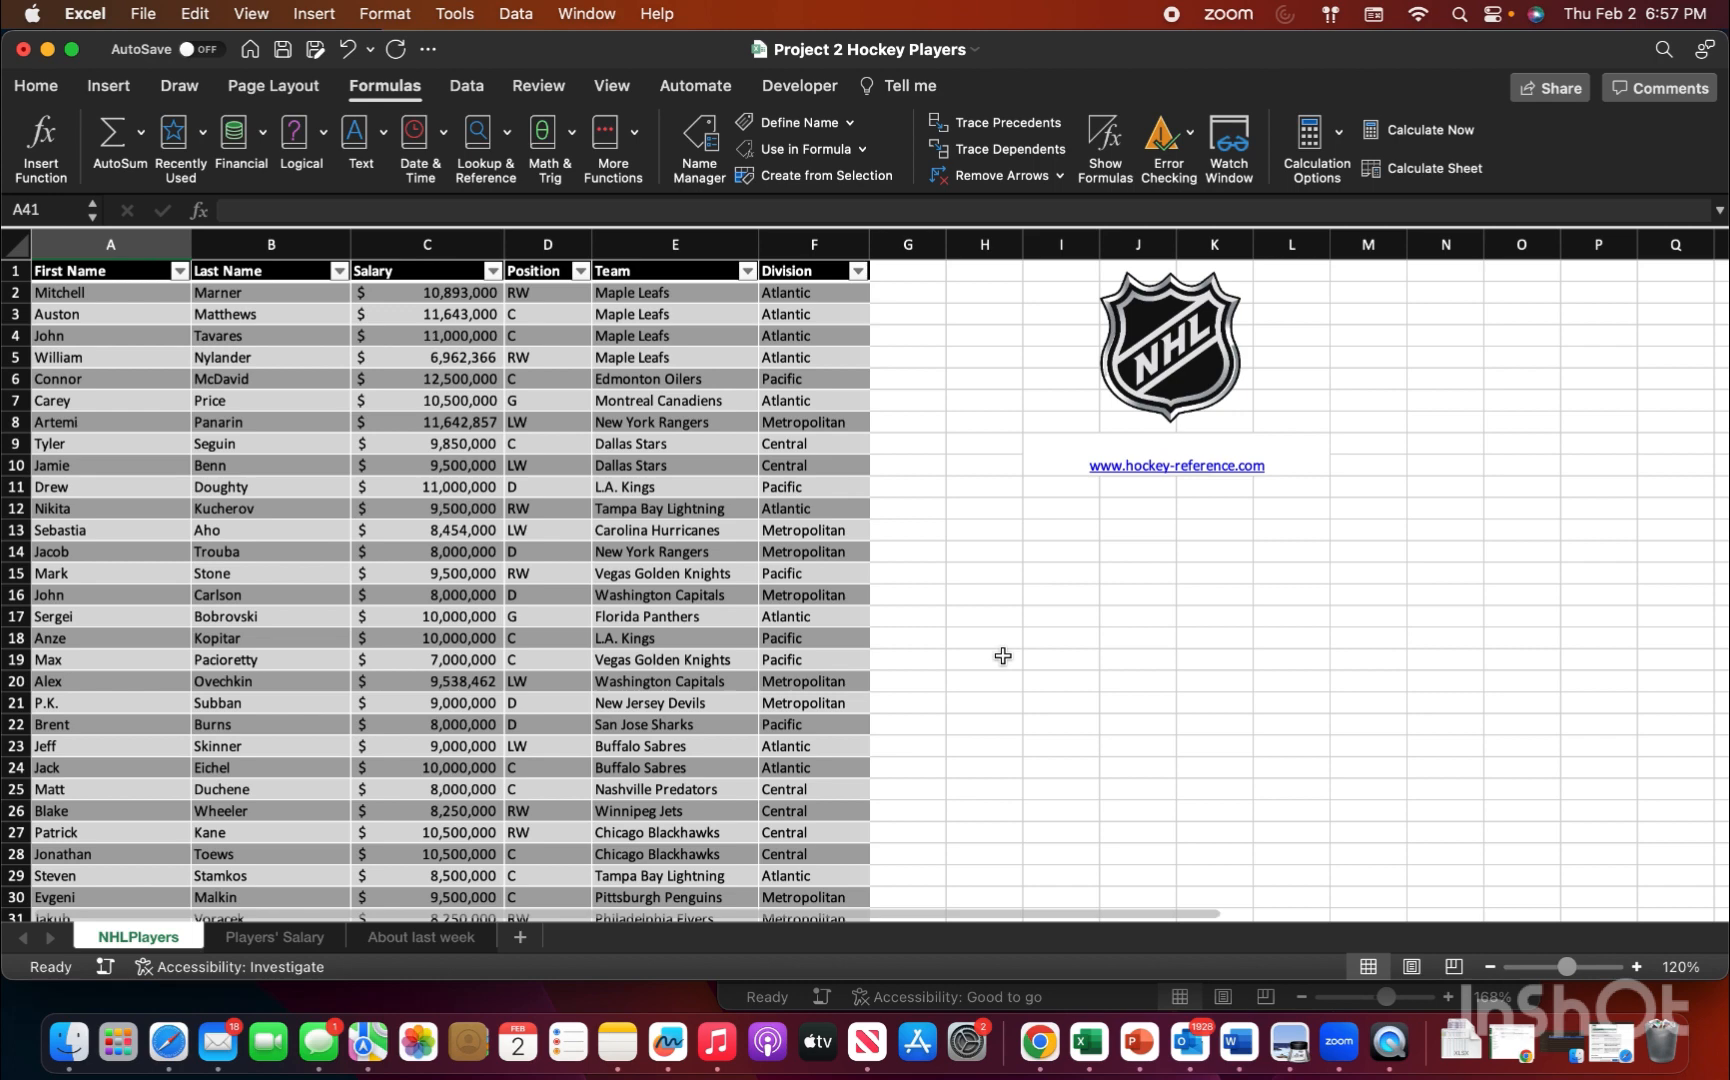
# Step: Create a PivotTable at cell A2 of the Players' Salary sheet from the Salary and Position columns of the NHLPlayers table
pyautogui.click(291, 940)
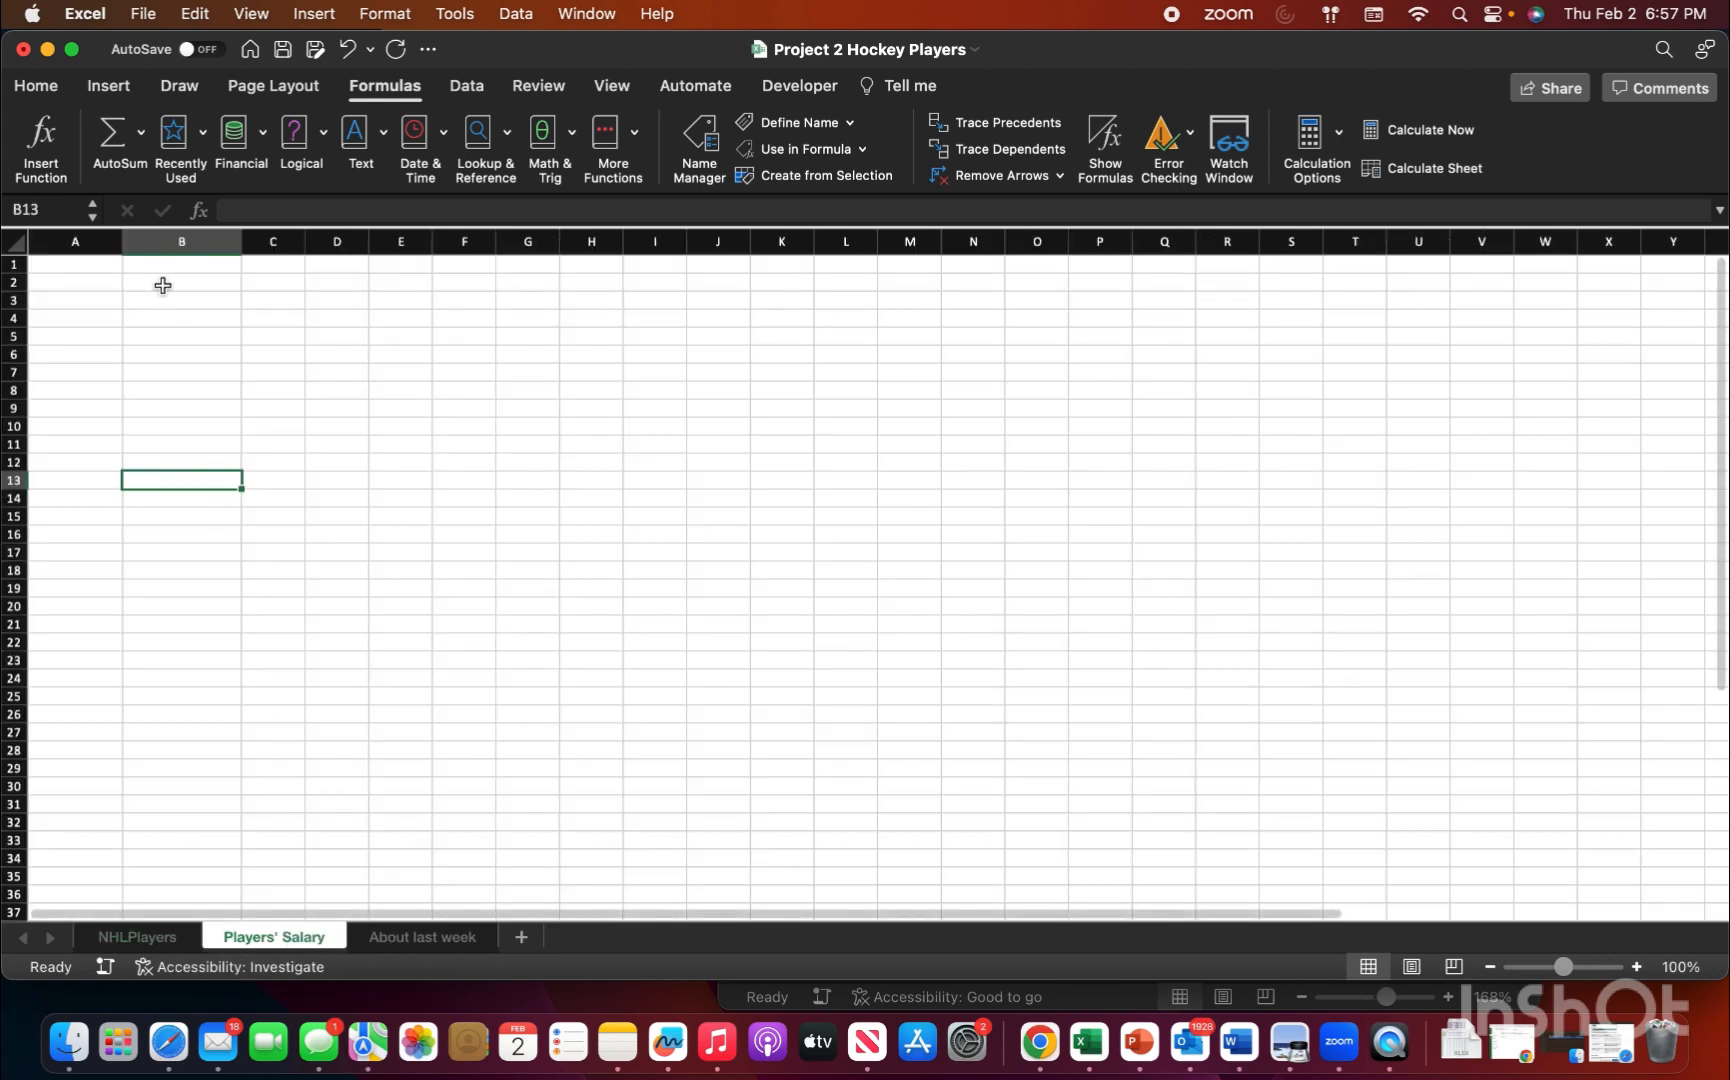
pyautogui.click(81, 284)
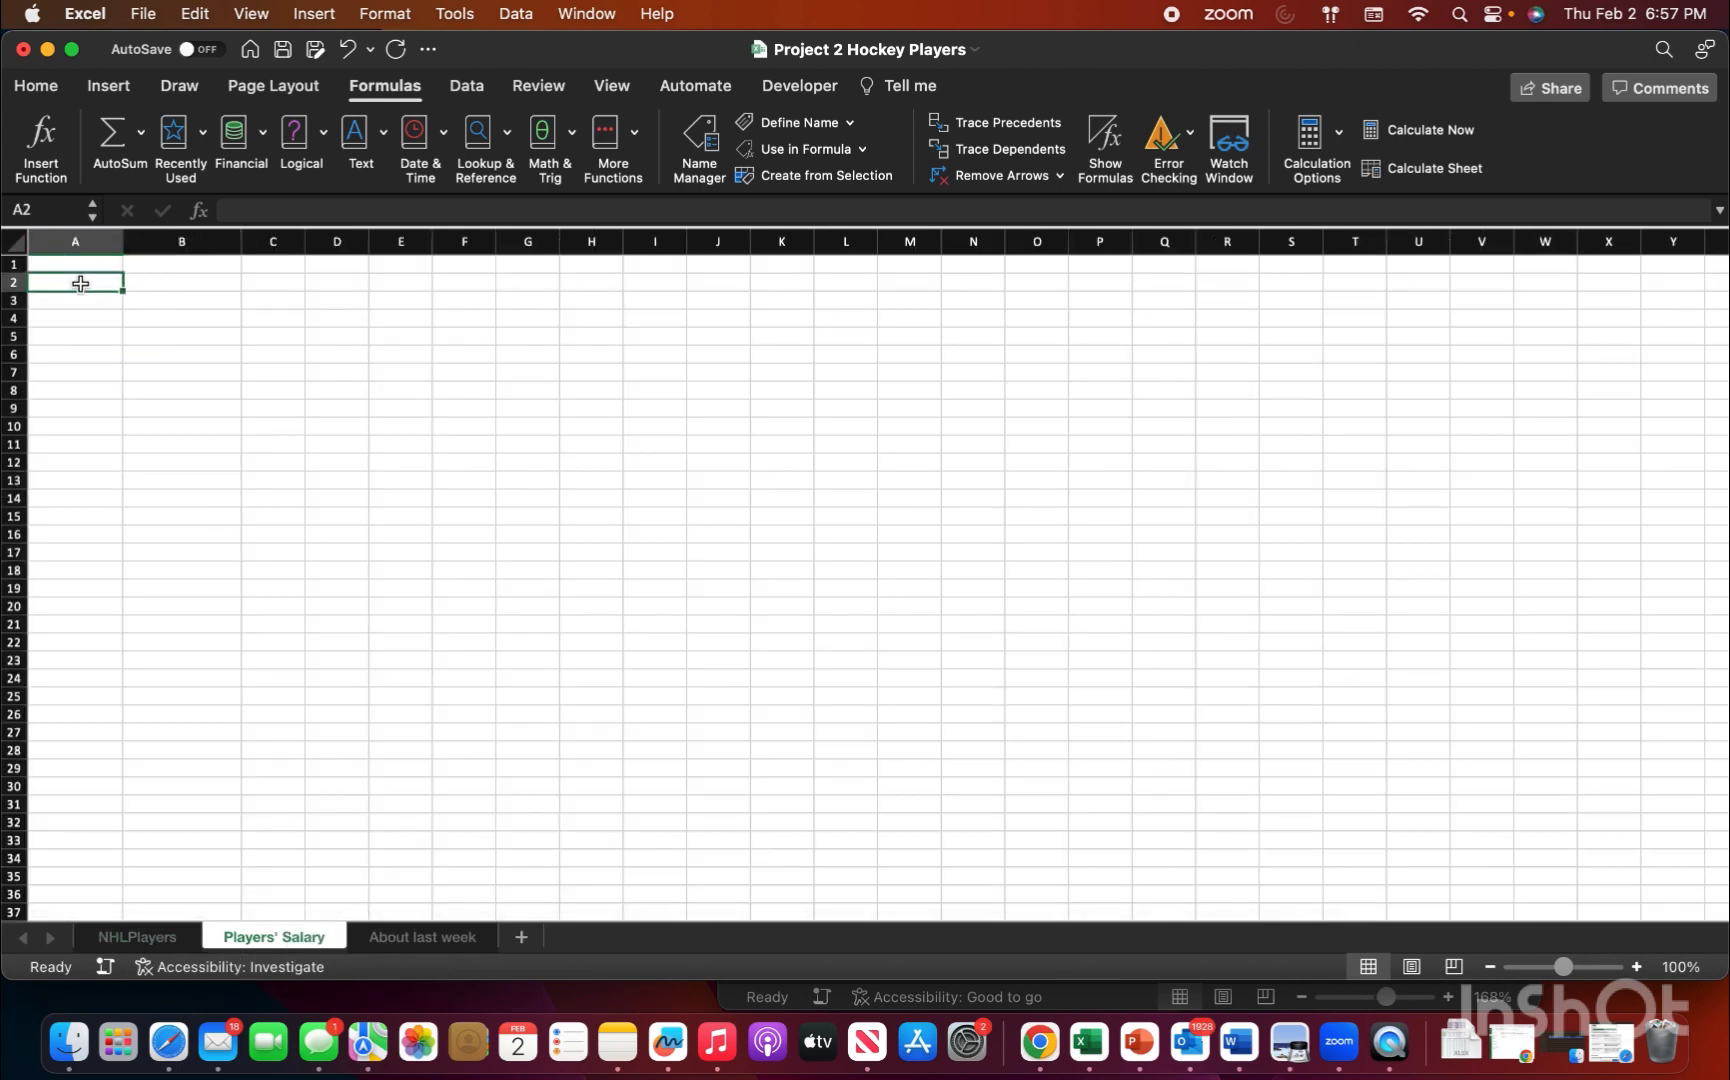
pyautogui.click(110, 86)
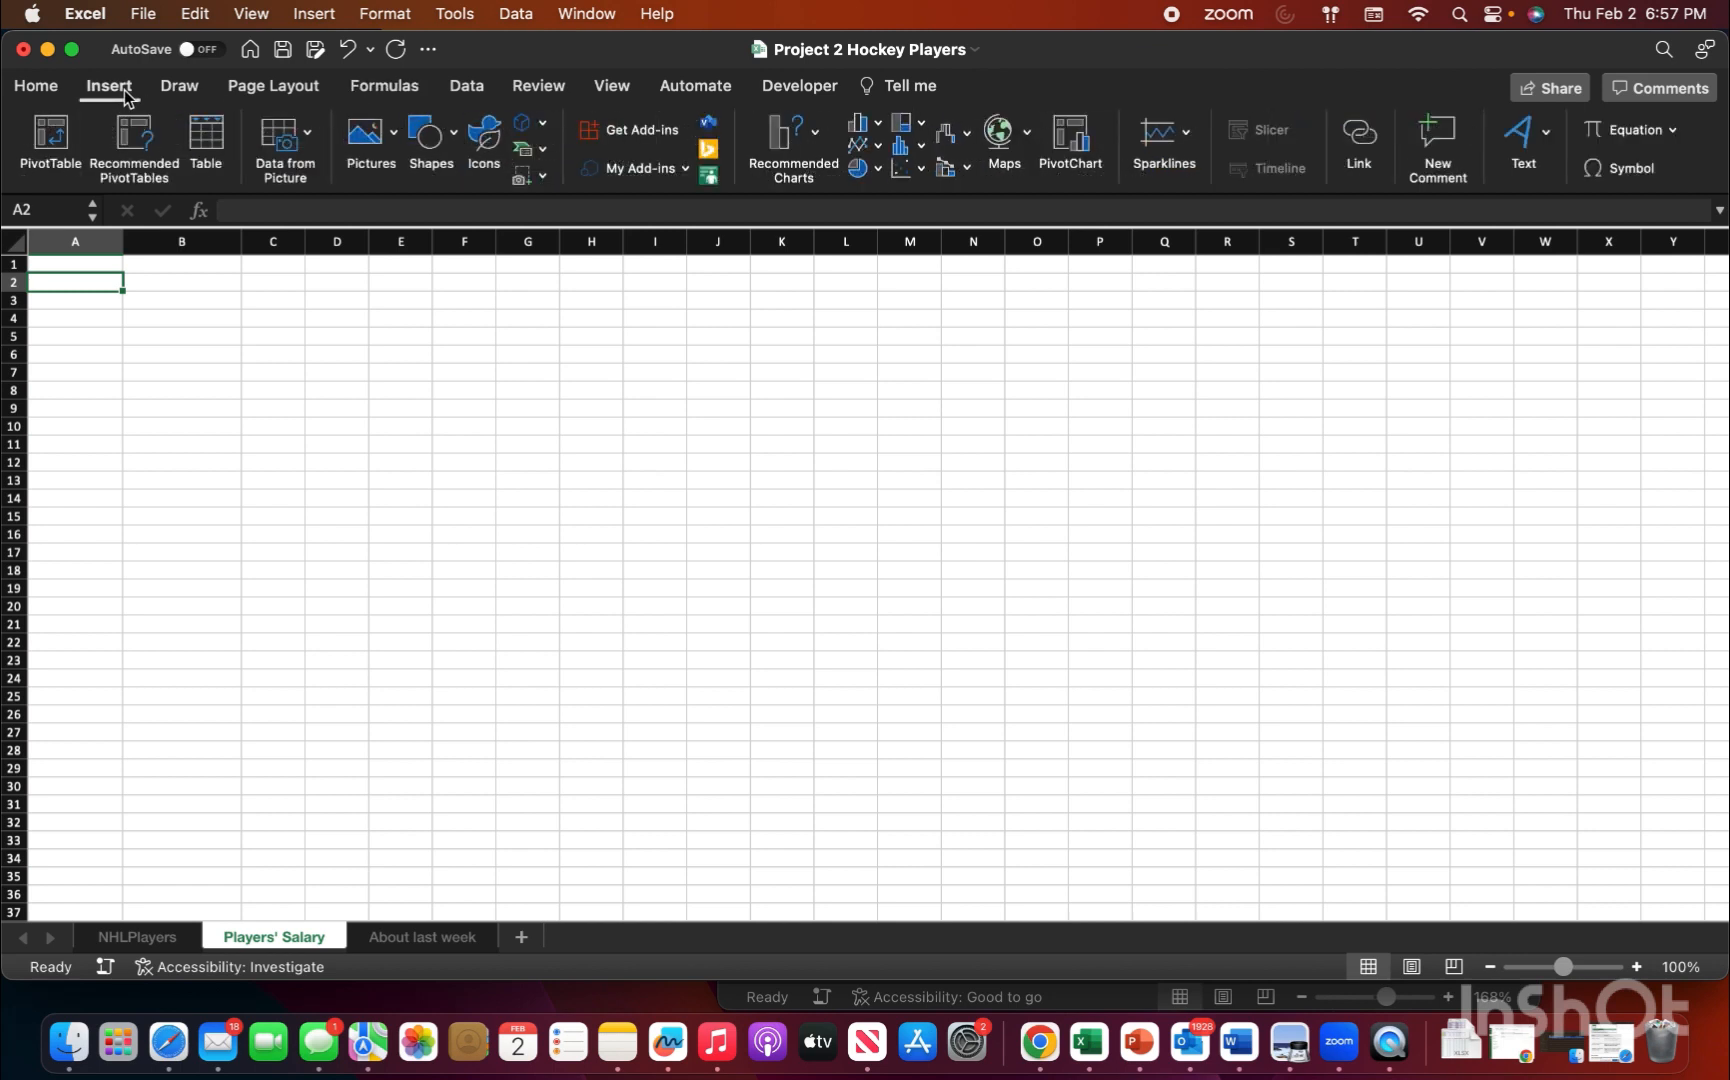
pyautogui.click(47, 137)
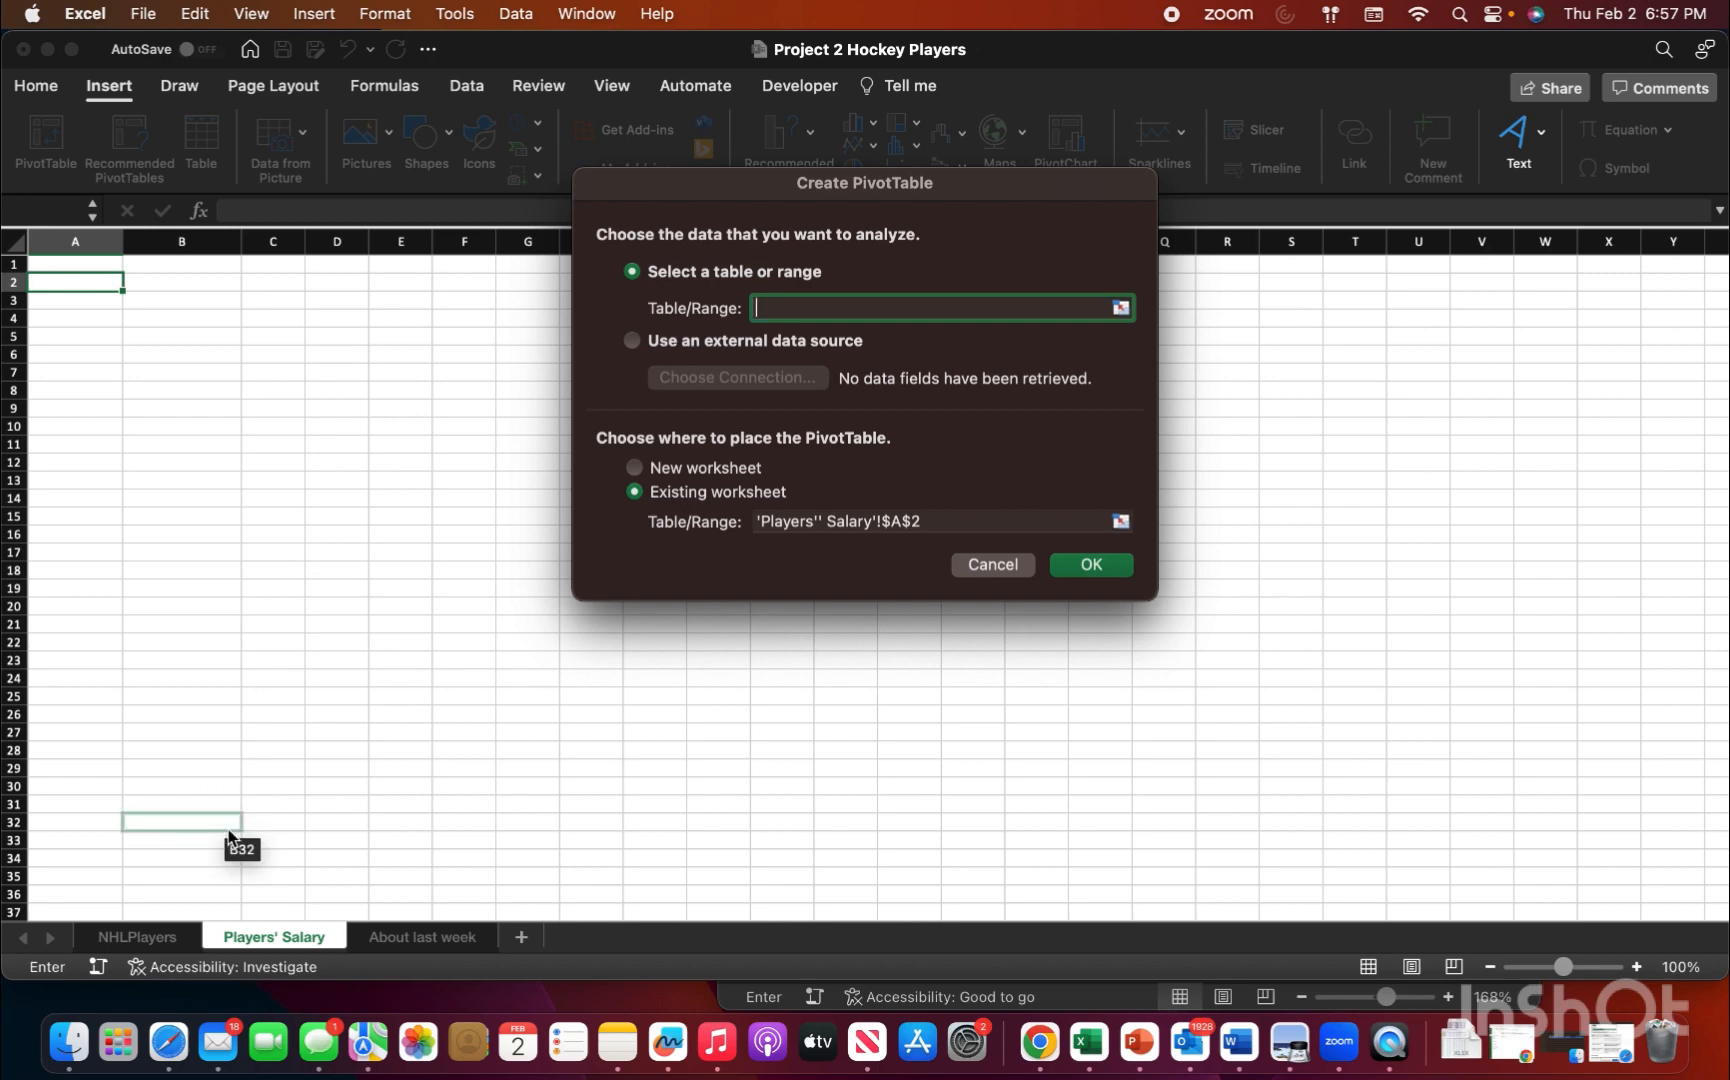
pyautogui.click(150, 940)
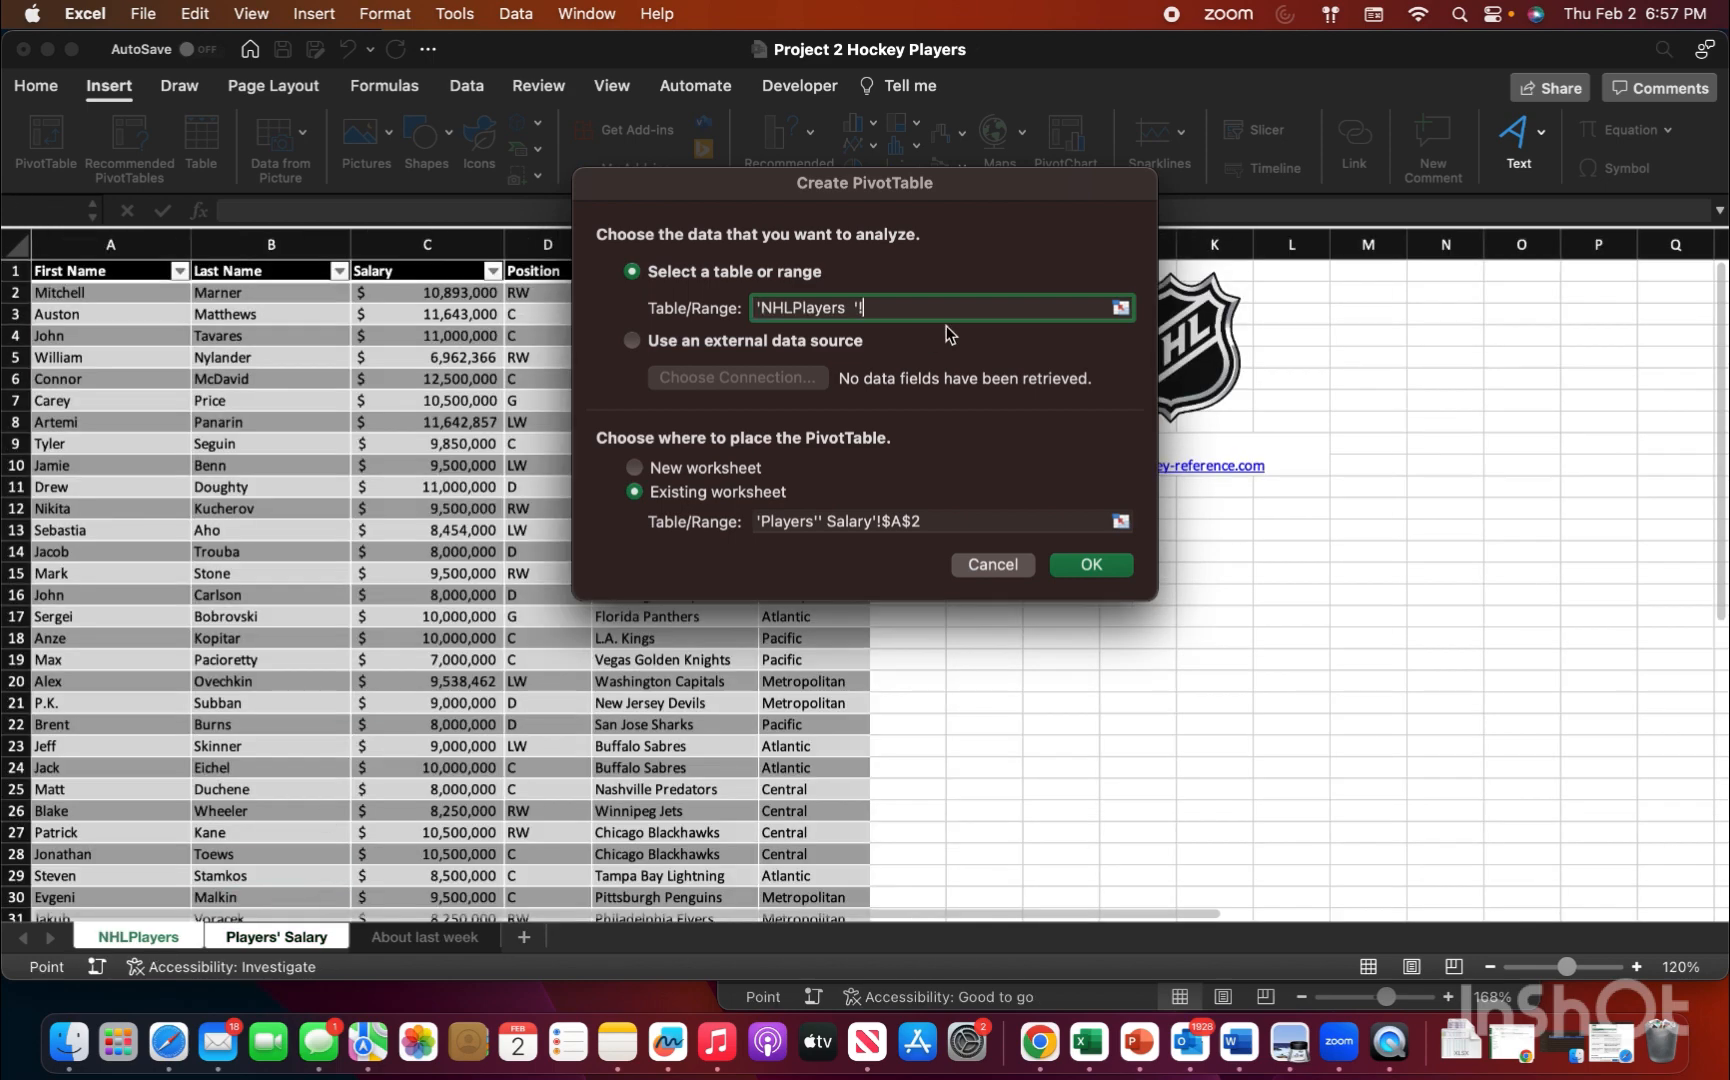
pyautogui.moveTo(930, 180); pyautogui.dragTo(1287, 201)
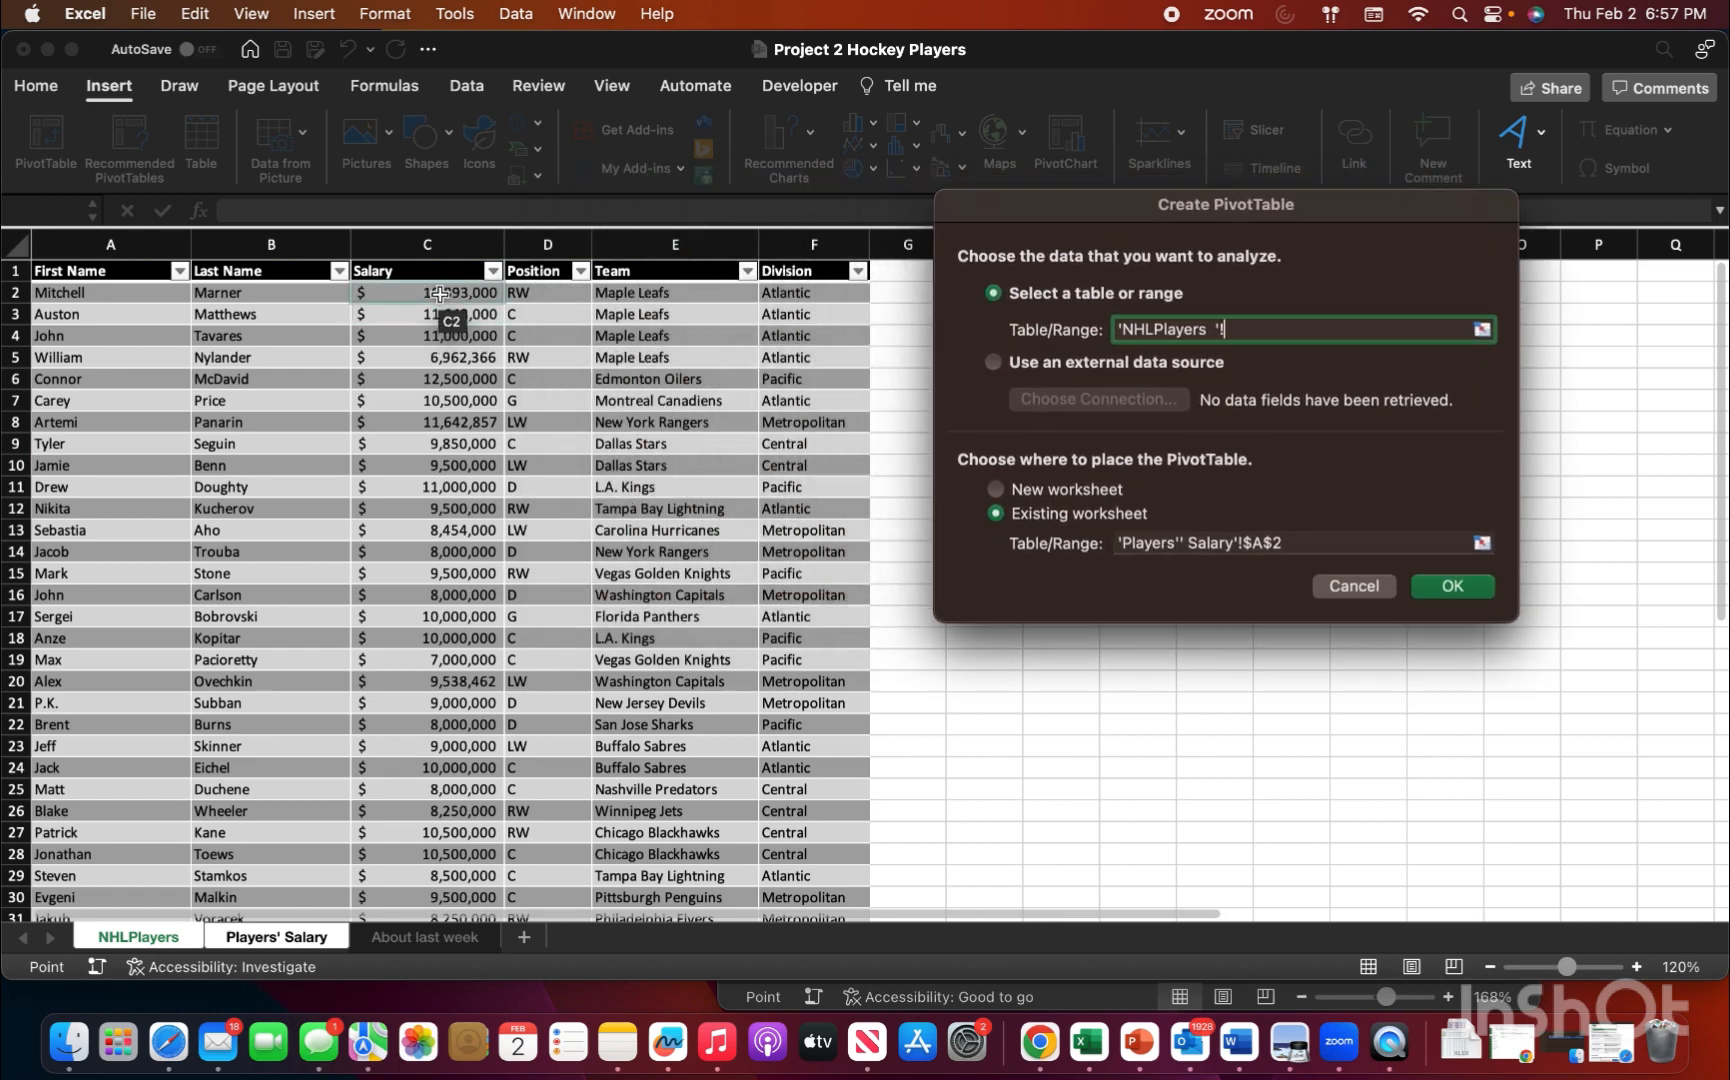
pyautogui.moveTo(440, 293); pyautogui.dragTo(528, 746)
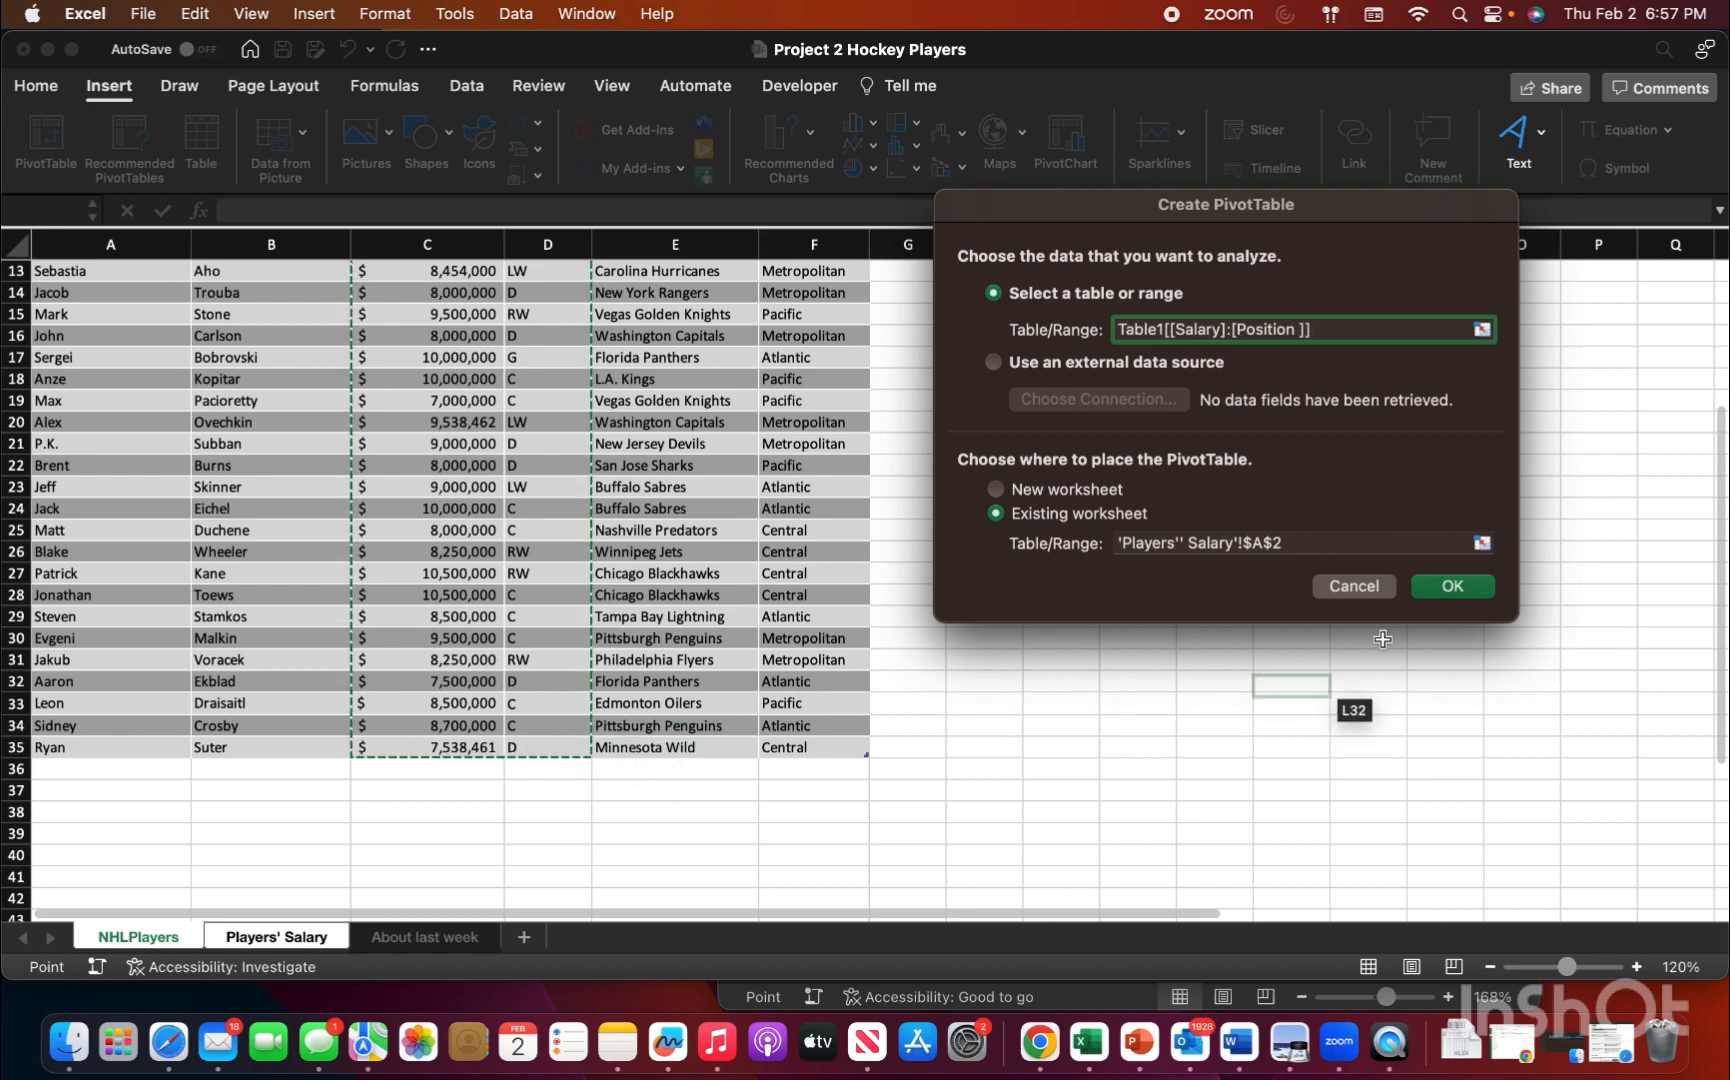
pyautogui.click(1434, 587)
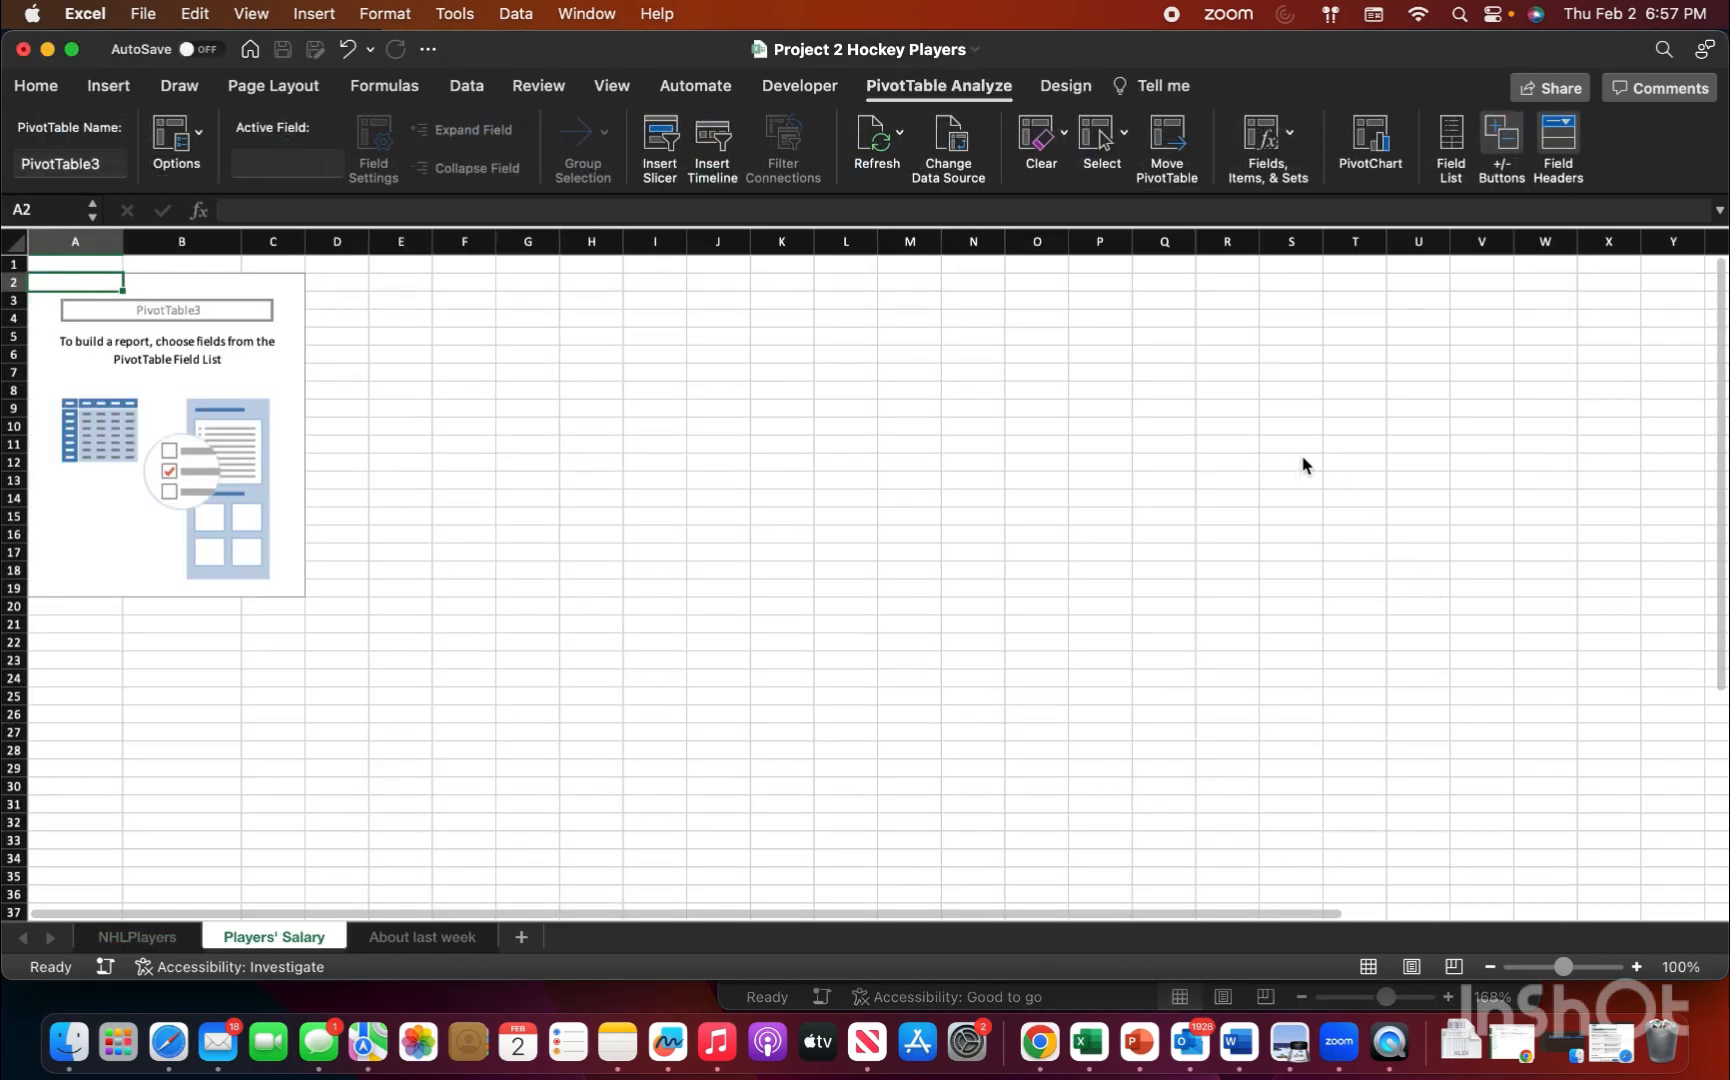
# Step: Add the Salary and Position fields to the new PivotTable, with Position as rows and Salary as values
pyautogui.click(152, 390)
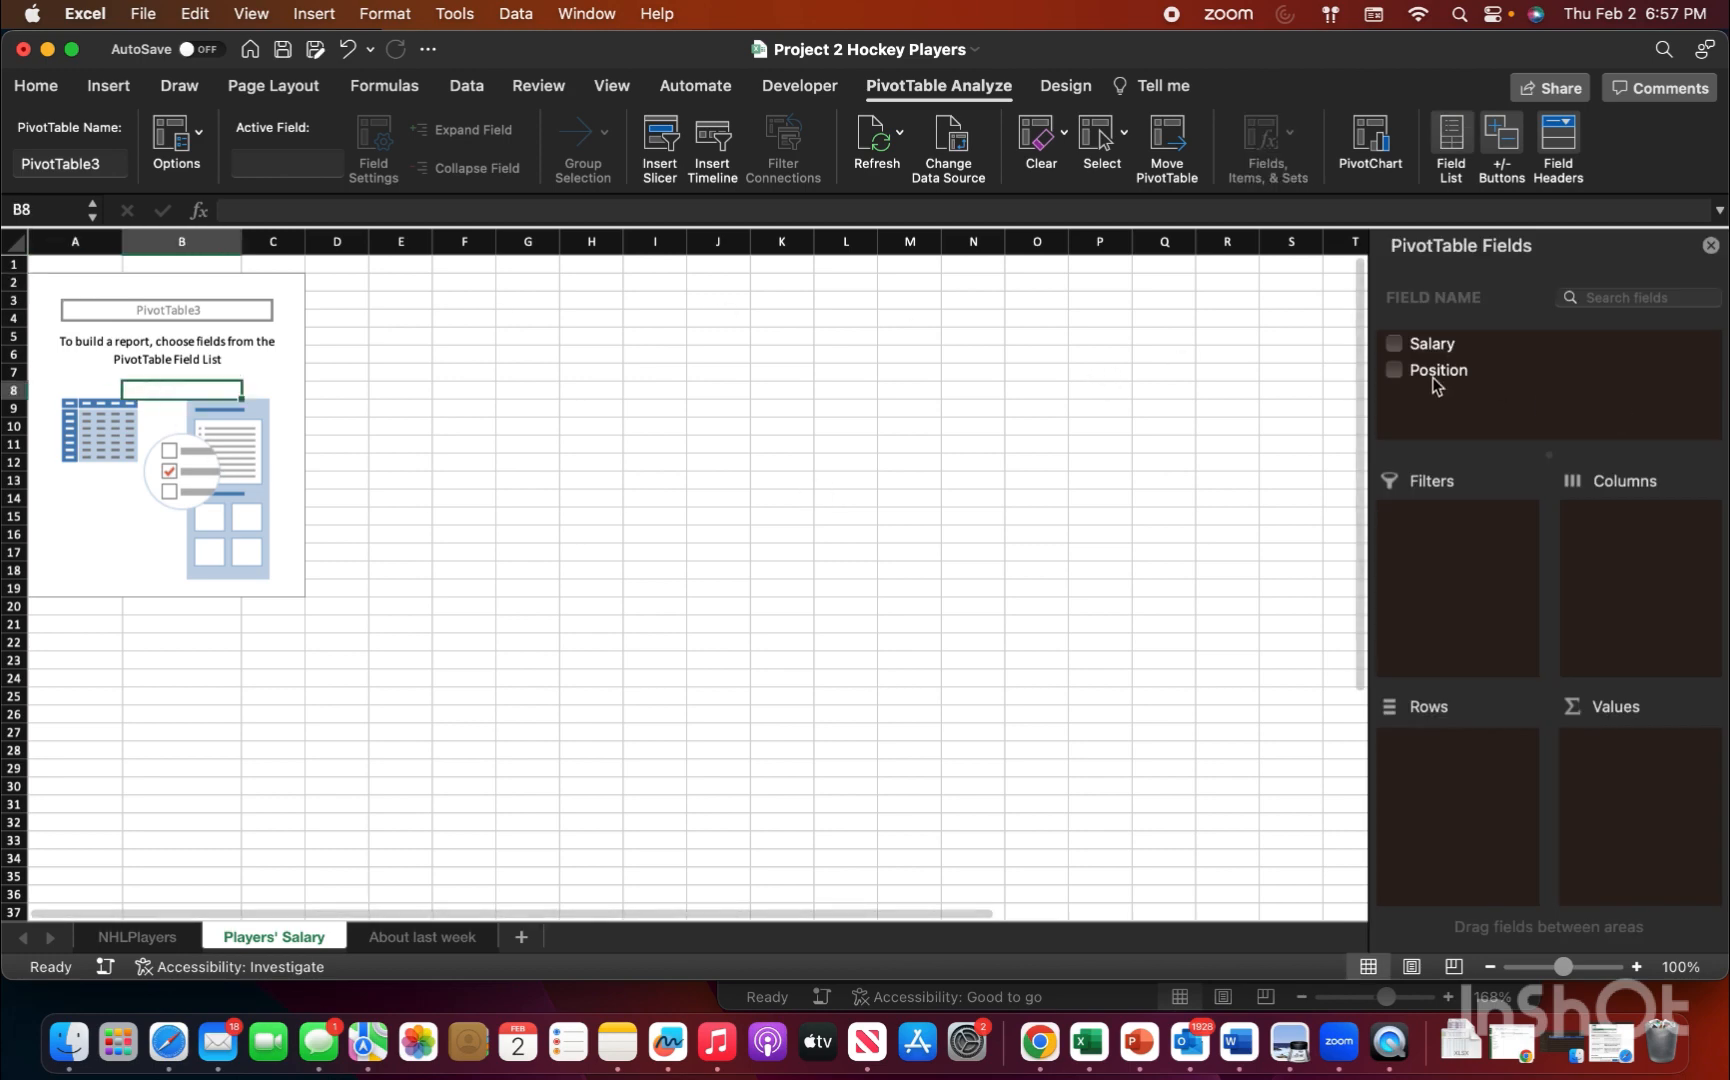
pyautogui.click(1397, 345)
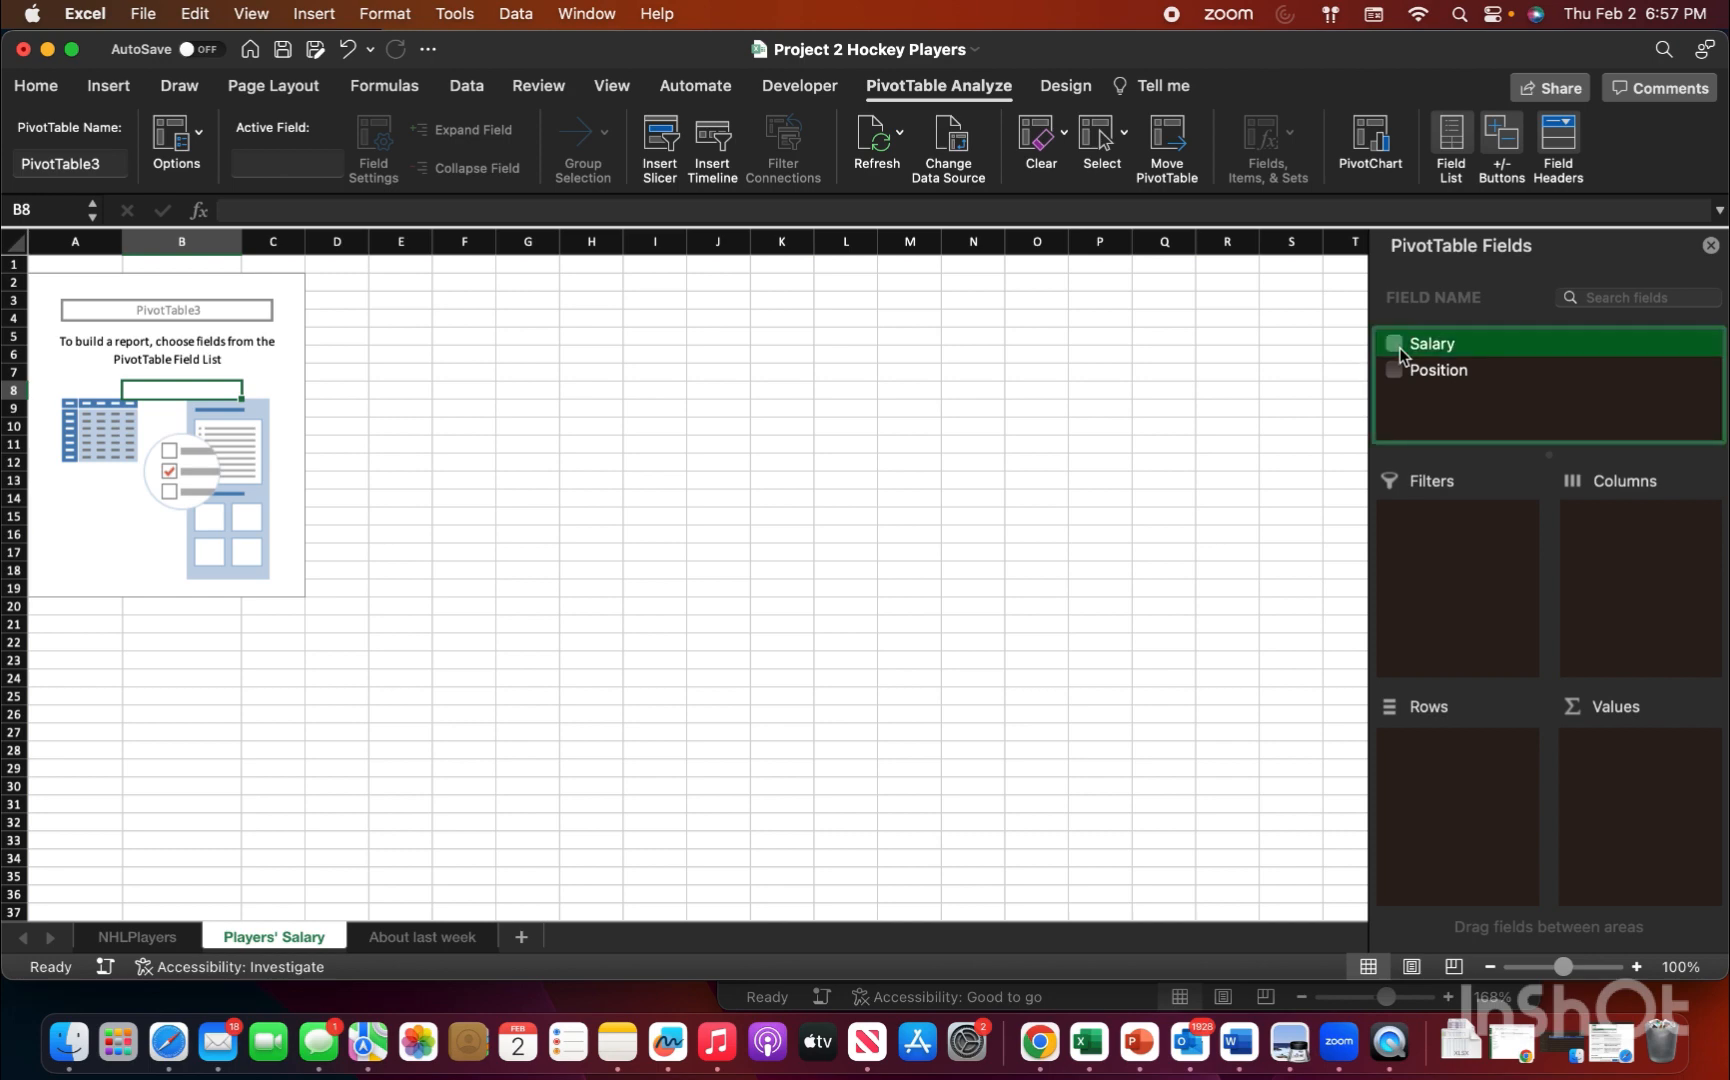
pyautogui.click(1395, 371)
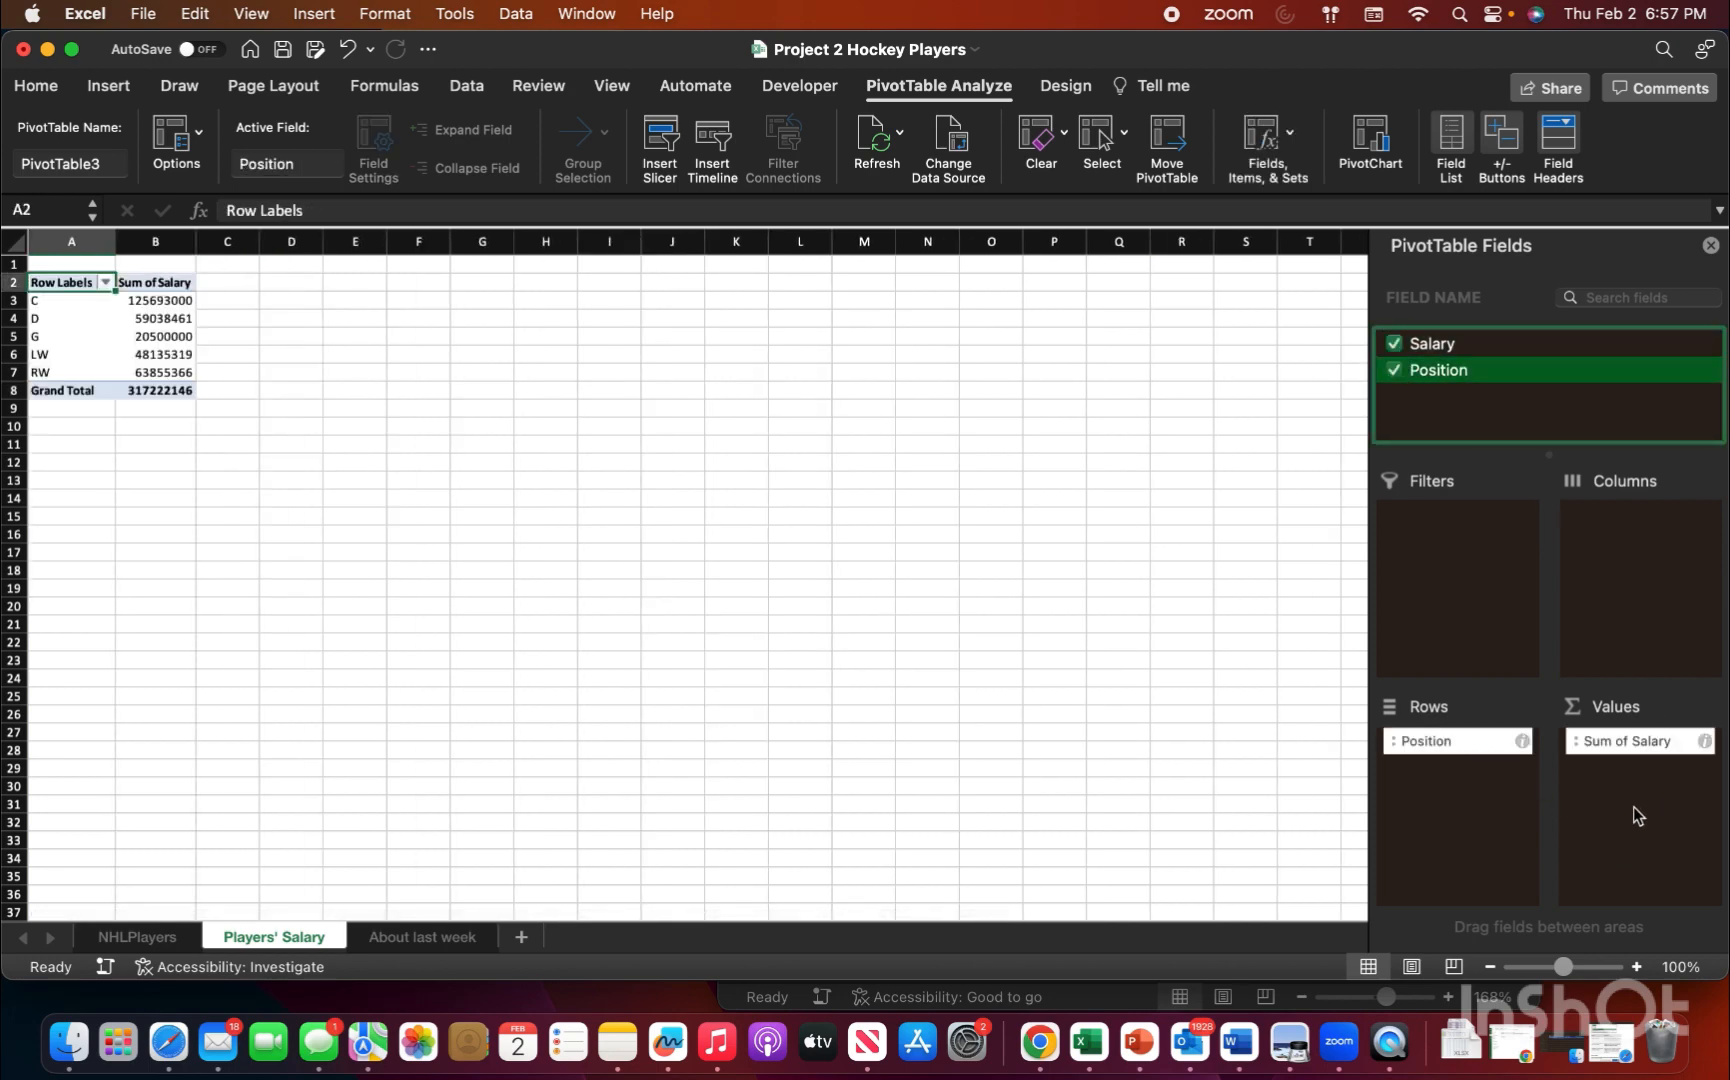
# Step: Summarize the Salary values in the PivotTable by Average
pyautogui.click(1639, 741)
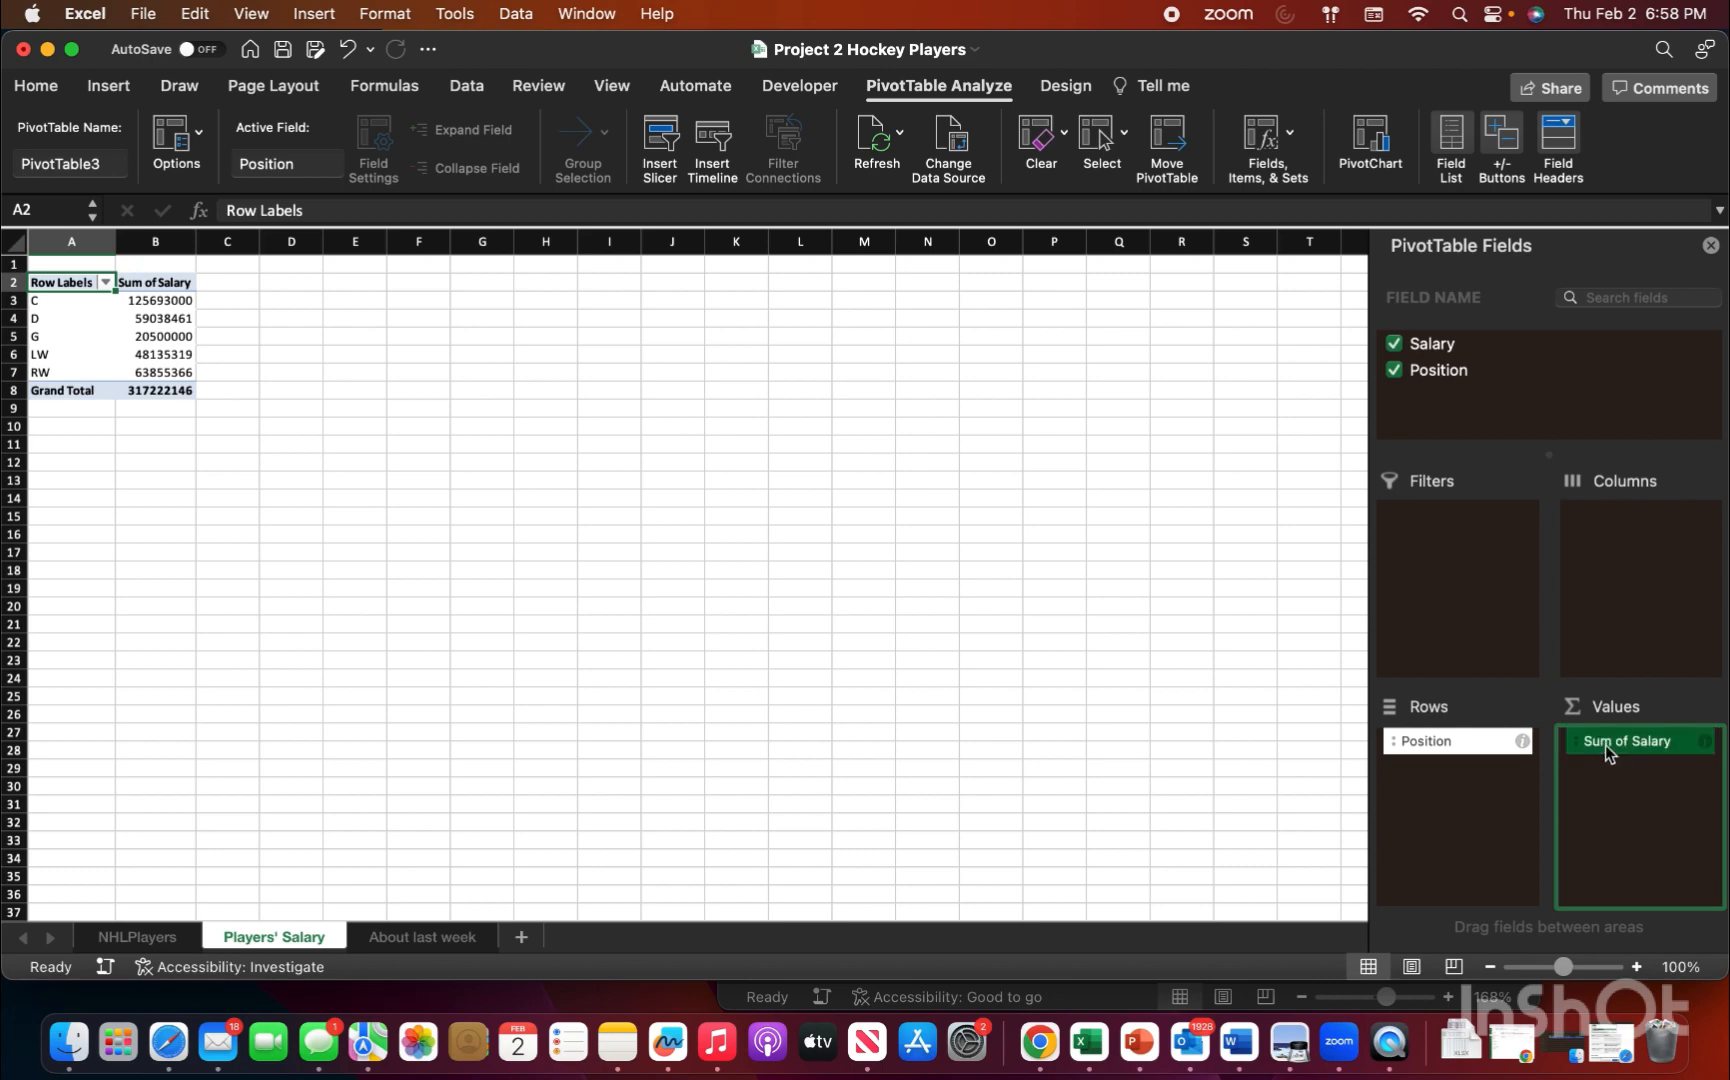
pyautogui.click(1705, 741)
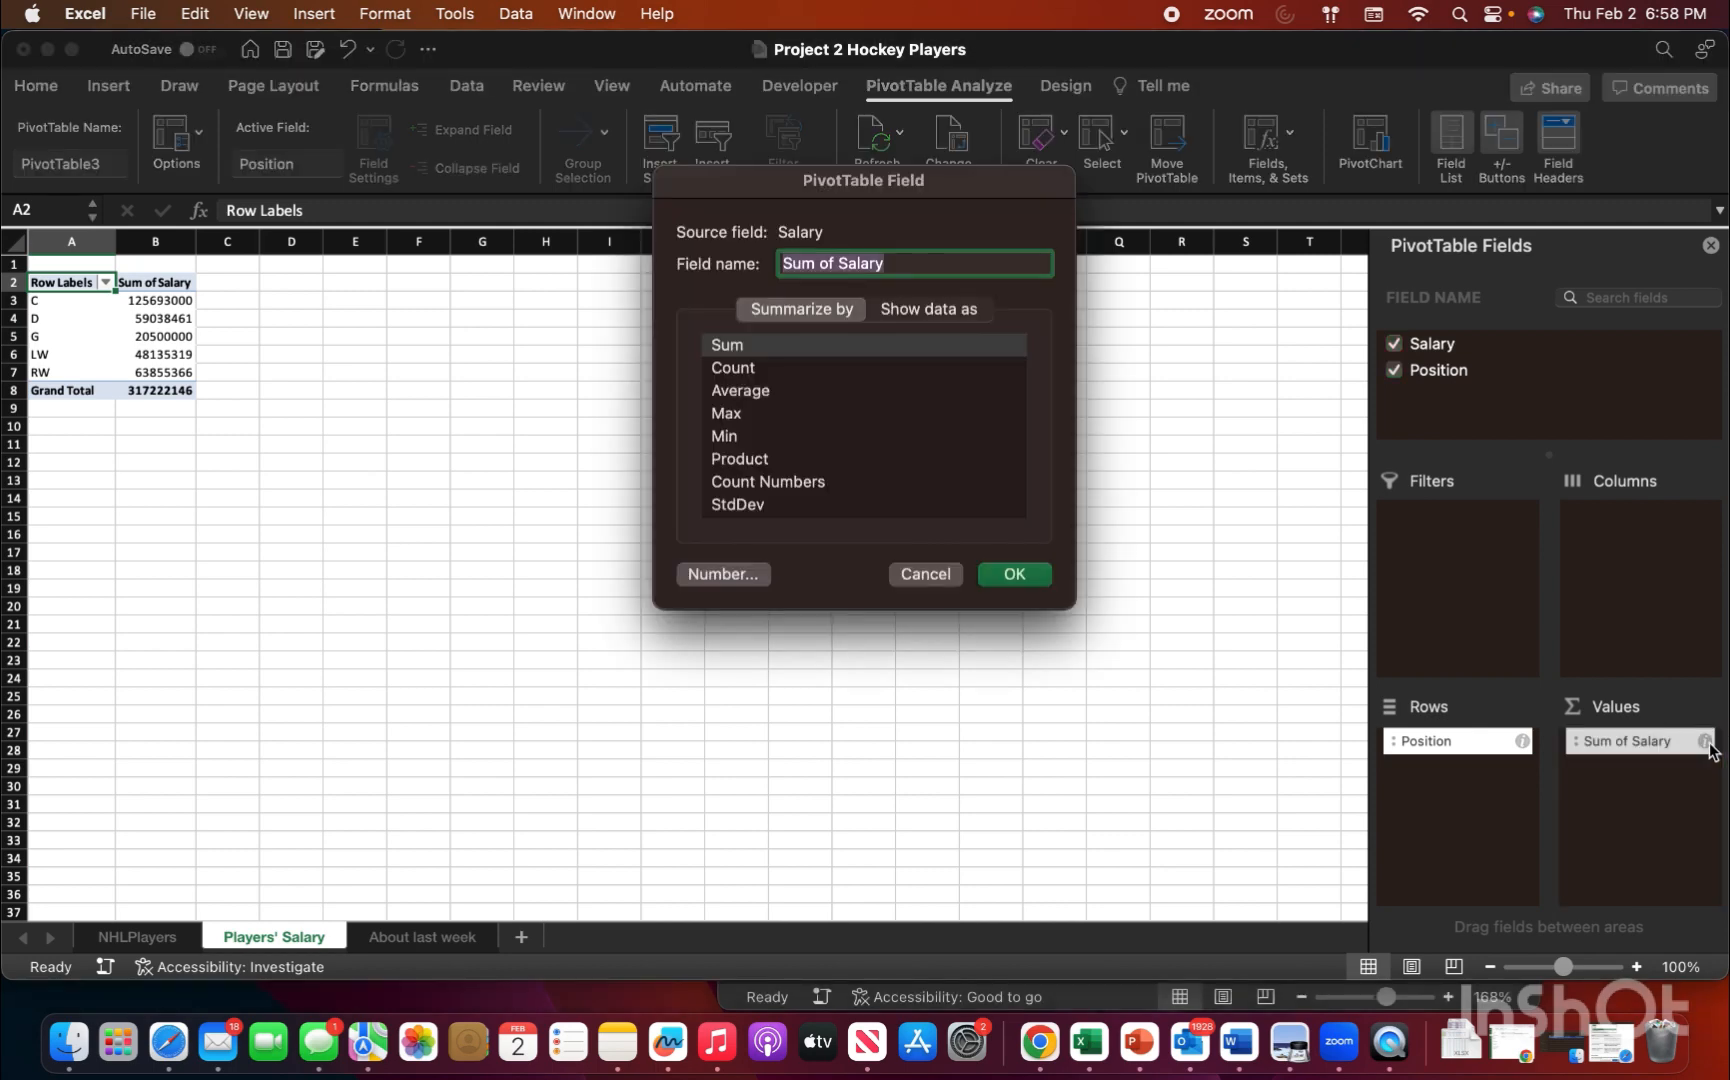
pyautogui.click(745, 391)
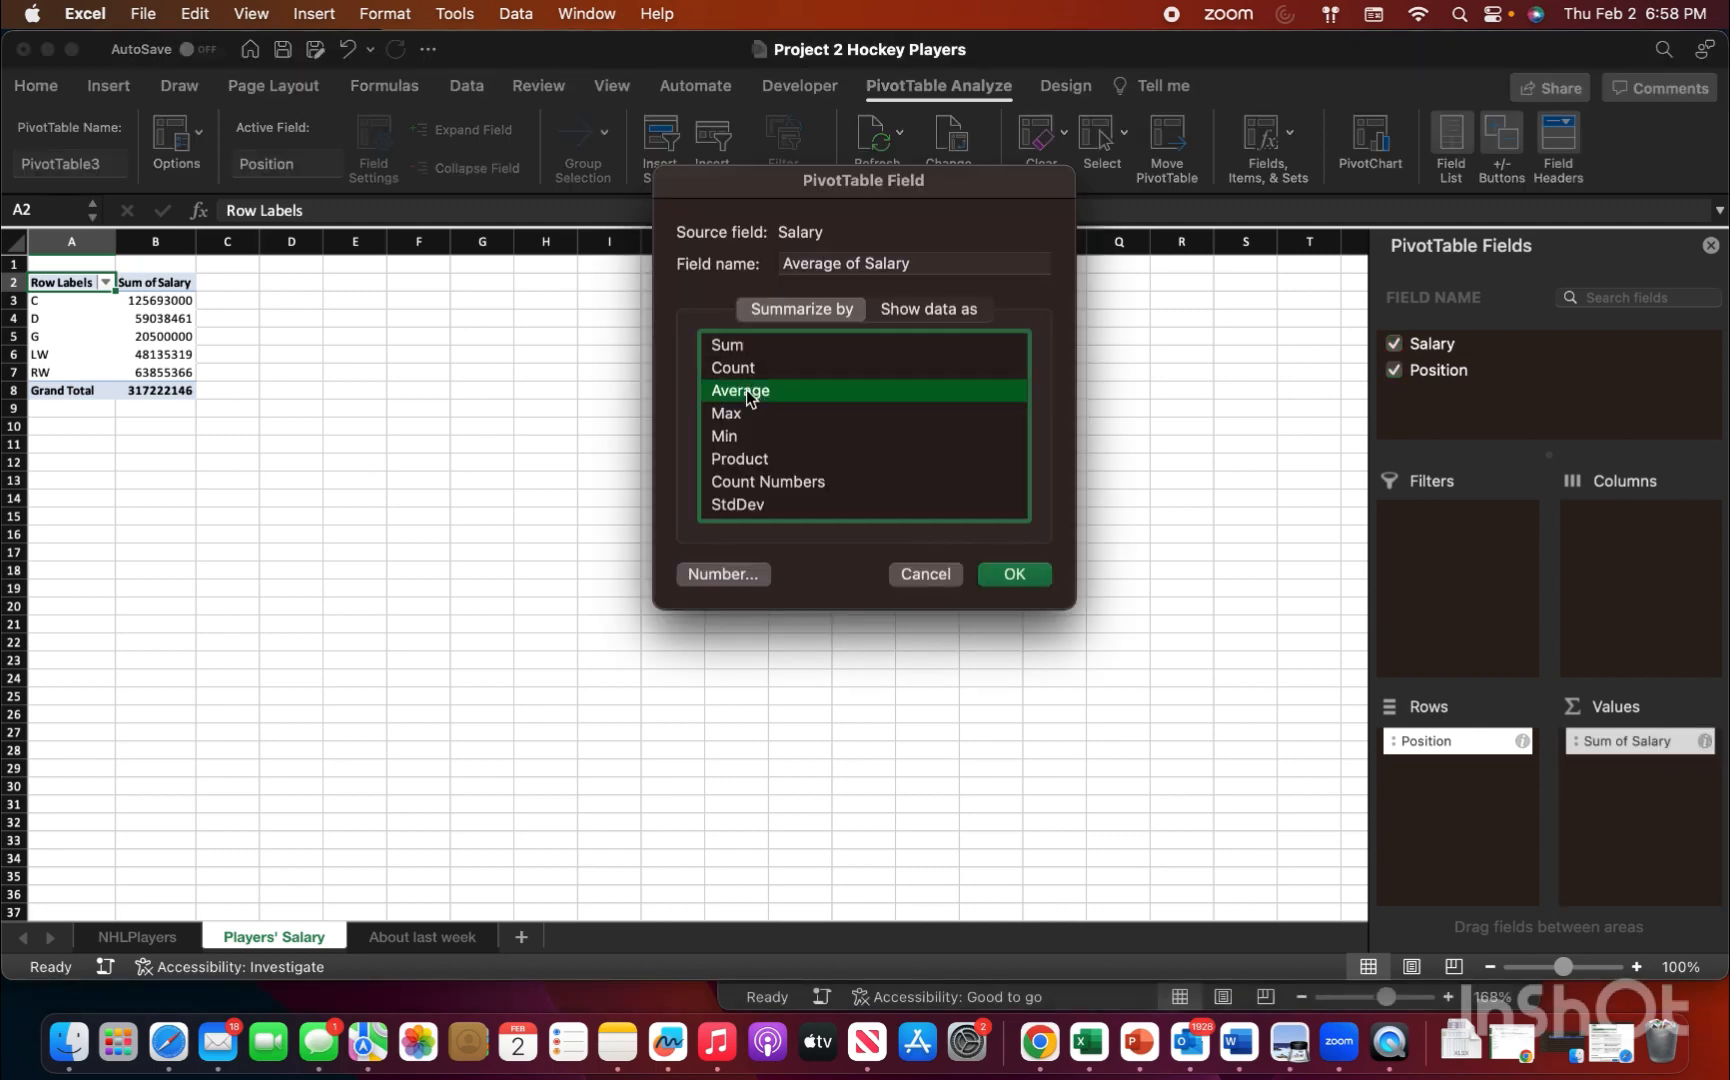
pyautogui.click(1031, 575)
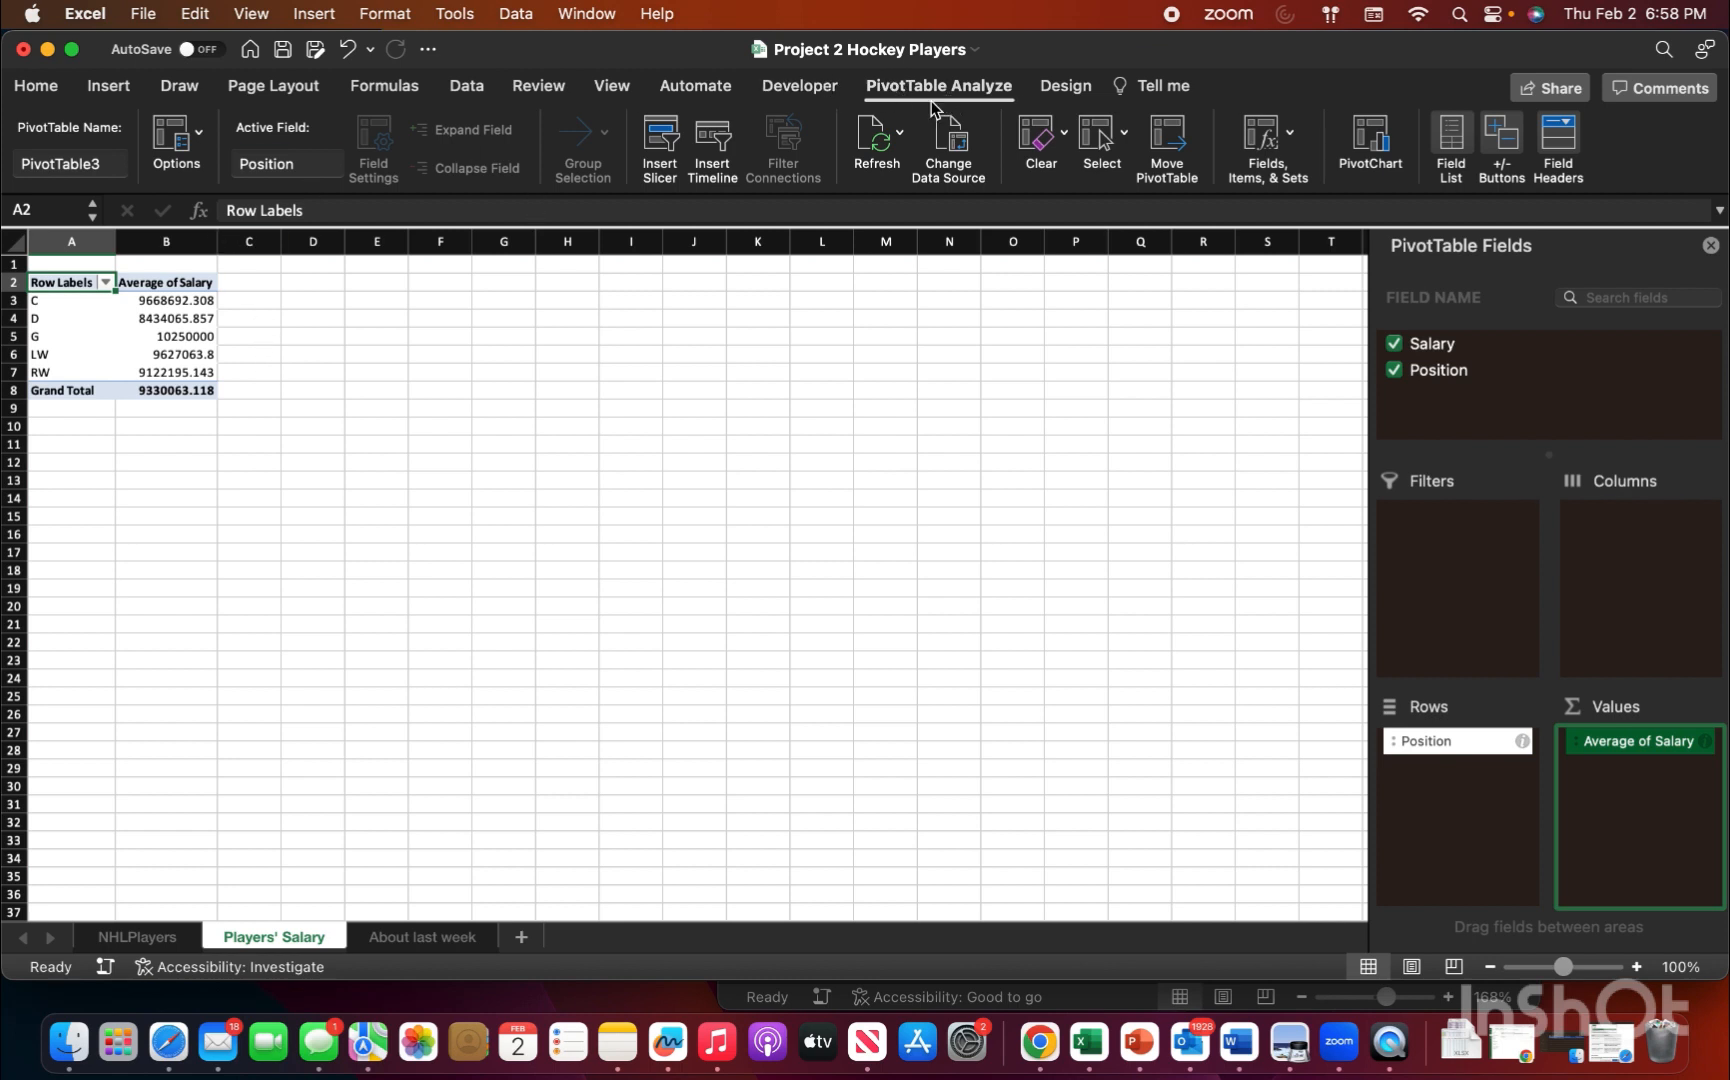
# Step: Confirm the PivotTable's data options with Refresh data when opening file enabled
pyautogui.click(176, 137)
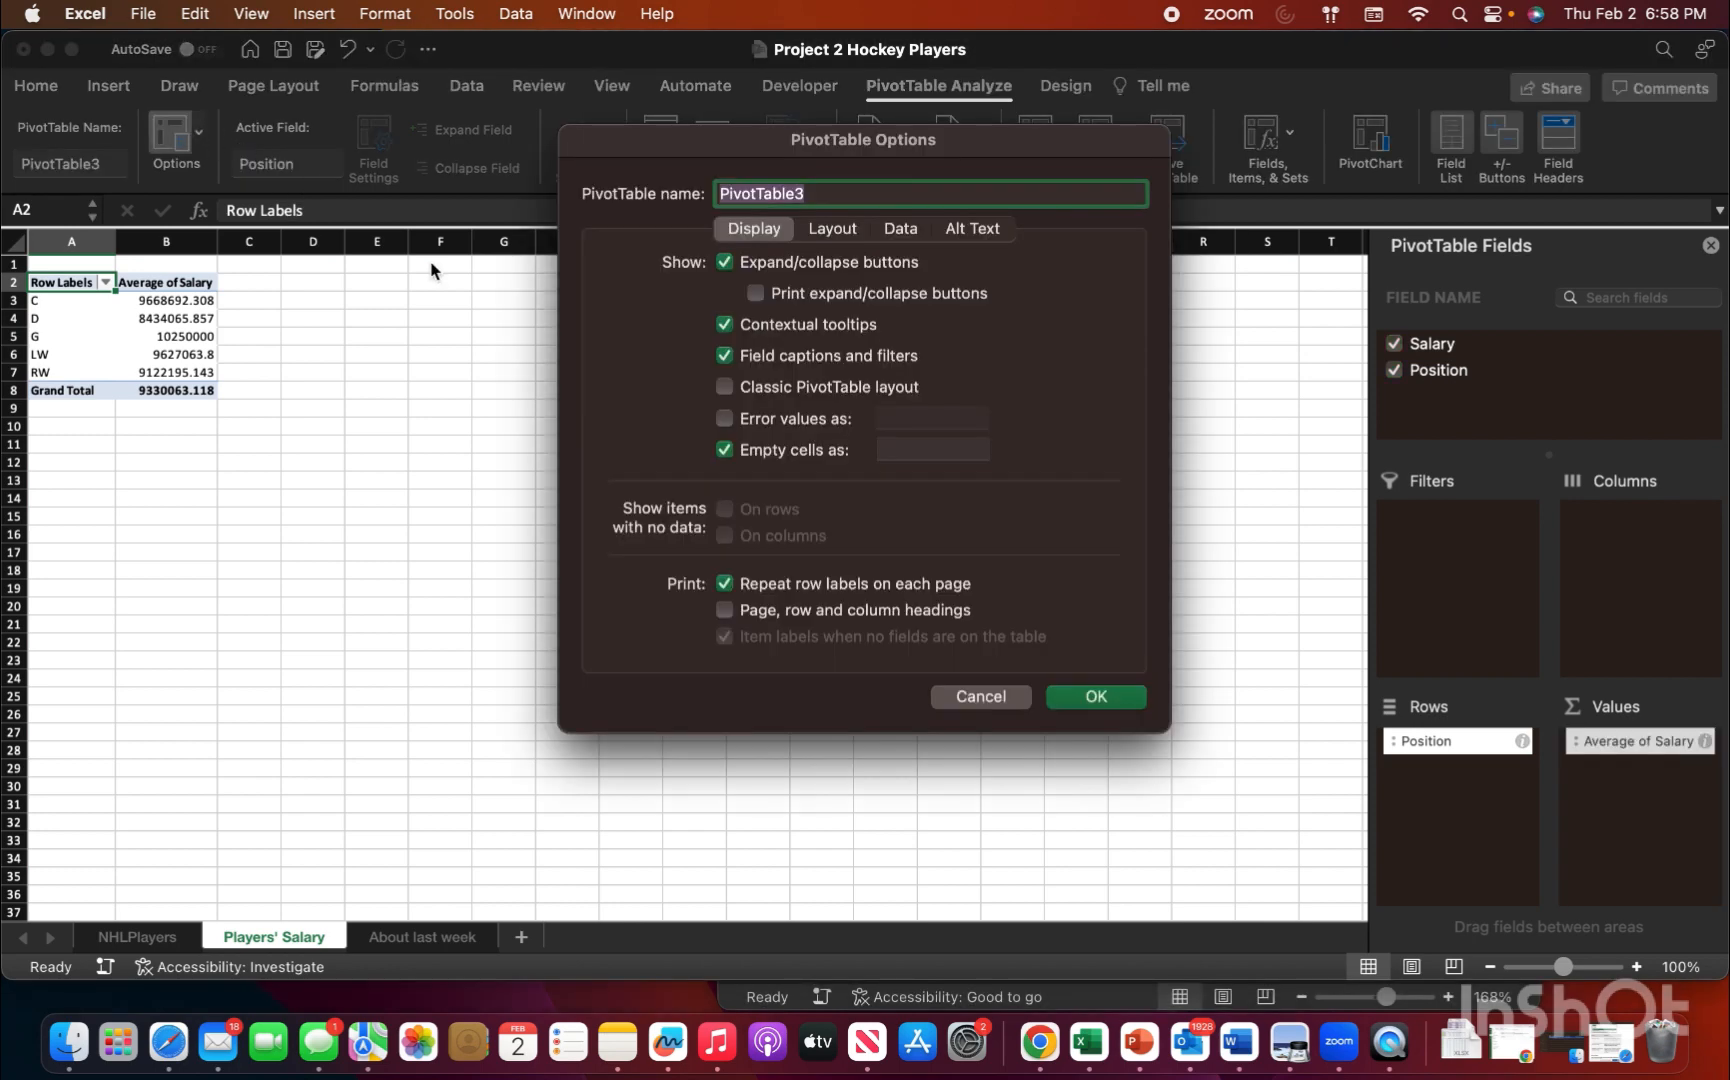
pyautogui.click(903, 229)
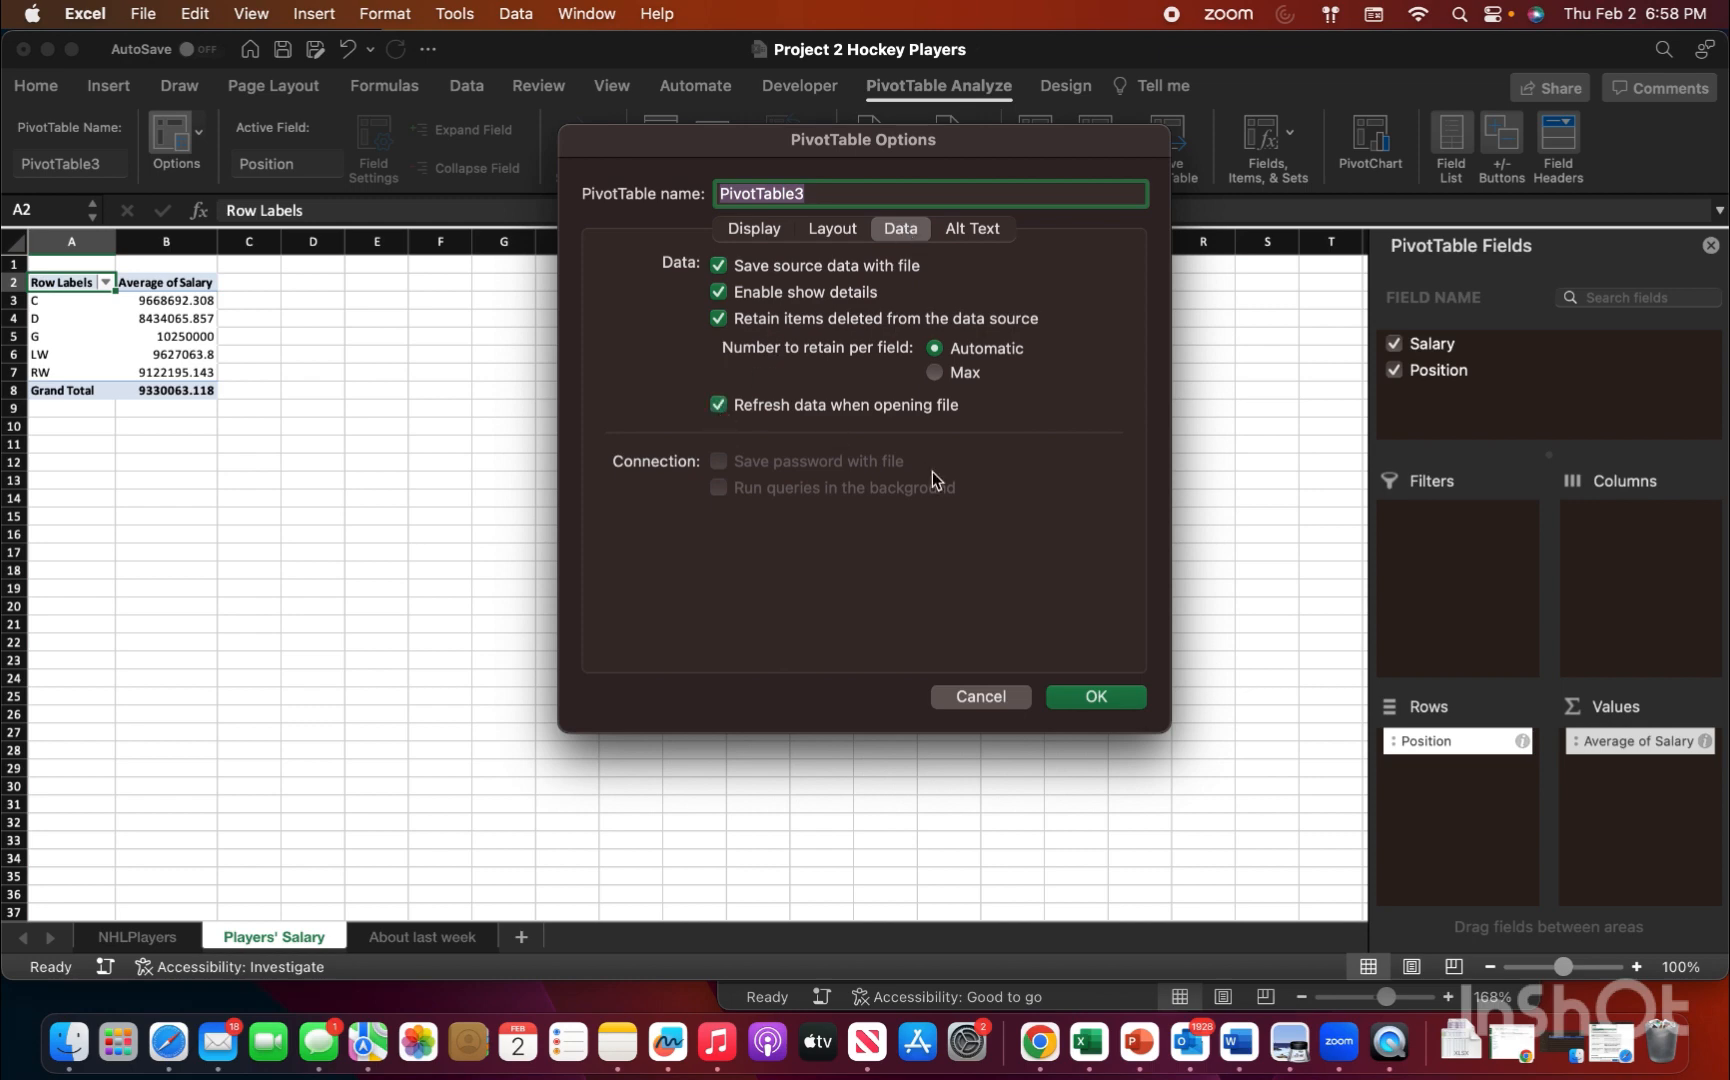
pyautogui.click(1119, 697)
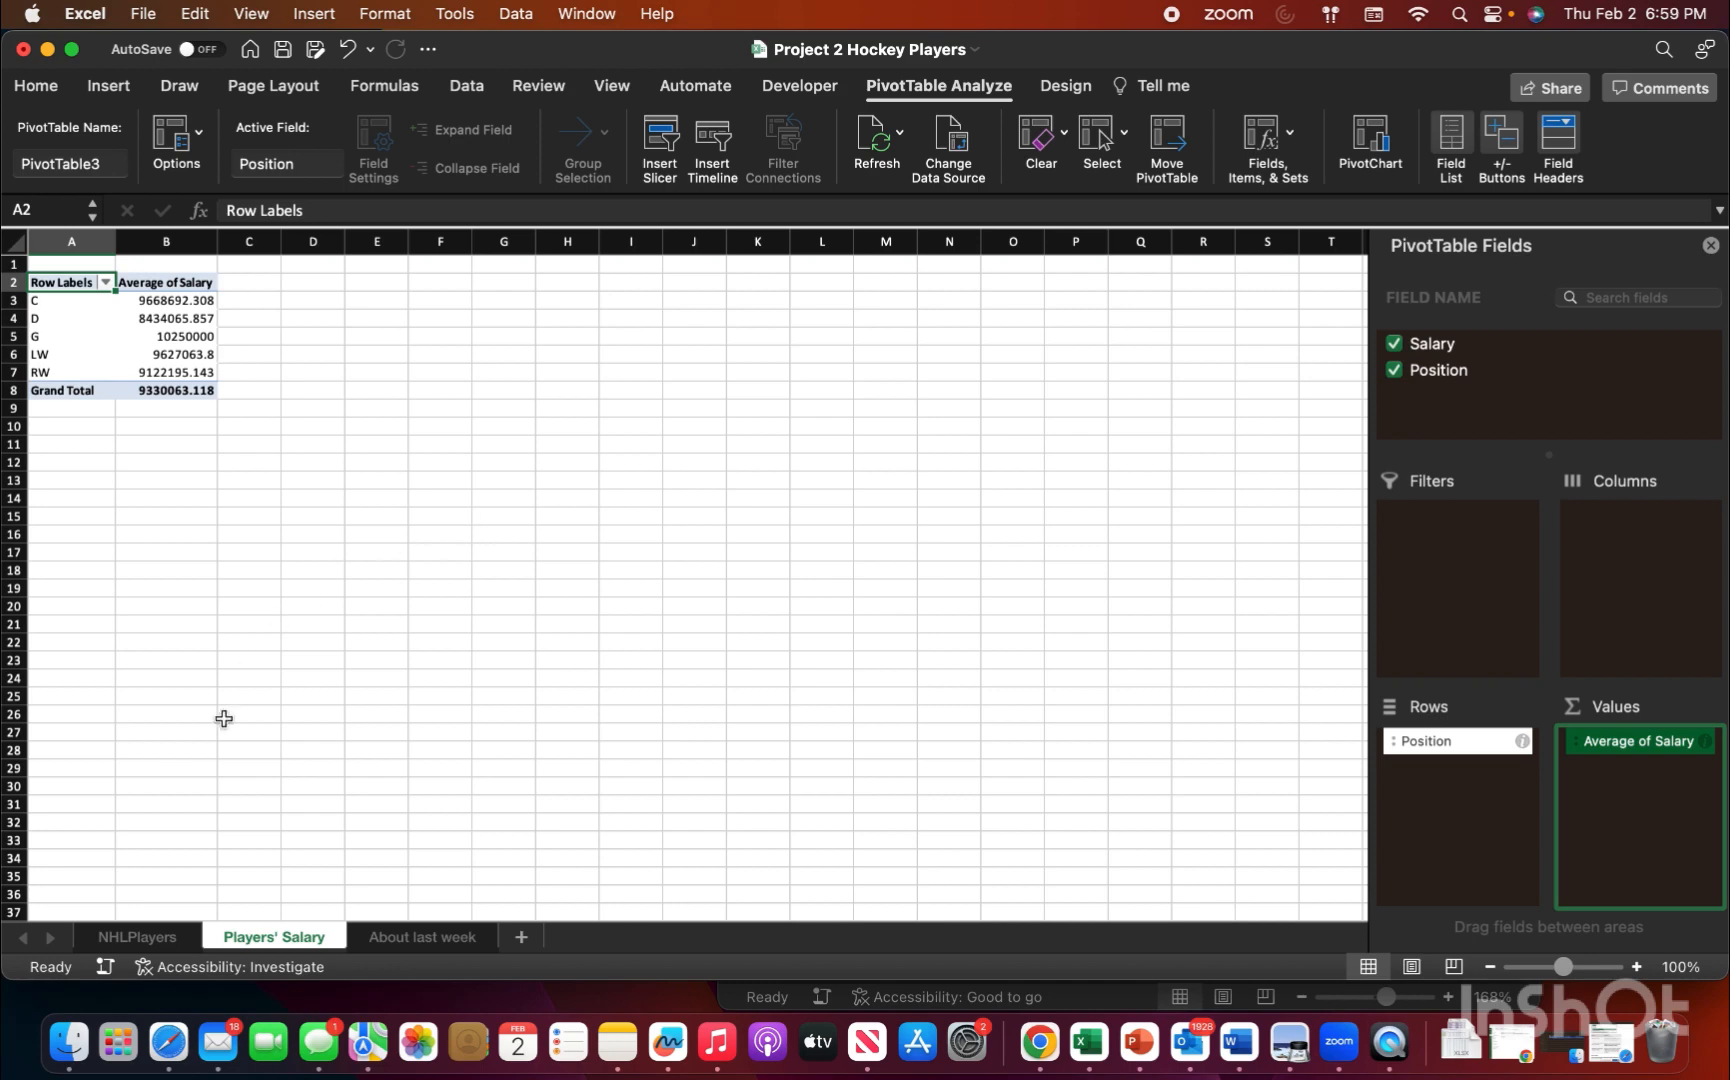
# Step: Add cell watches for the four Maple Leafs player rows, A2:F5, on the NHLPlayers sheet
pyautogui.click(135, 937)
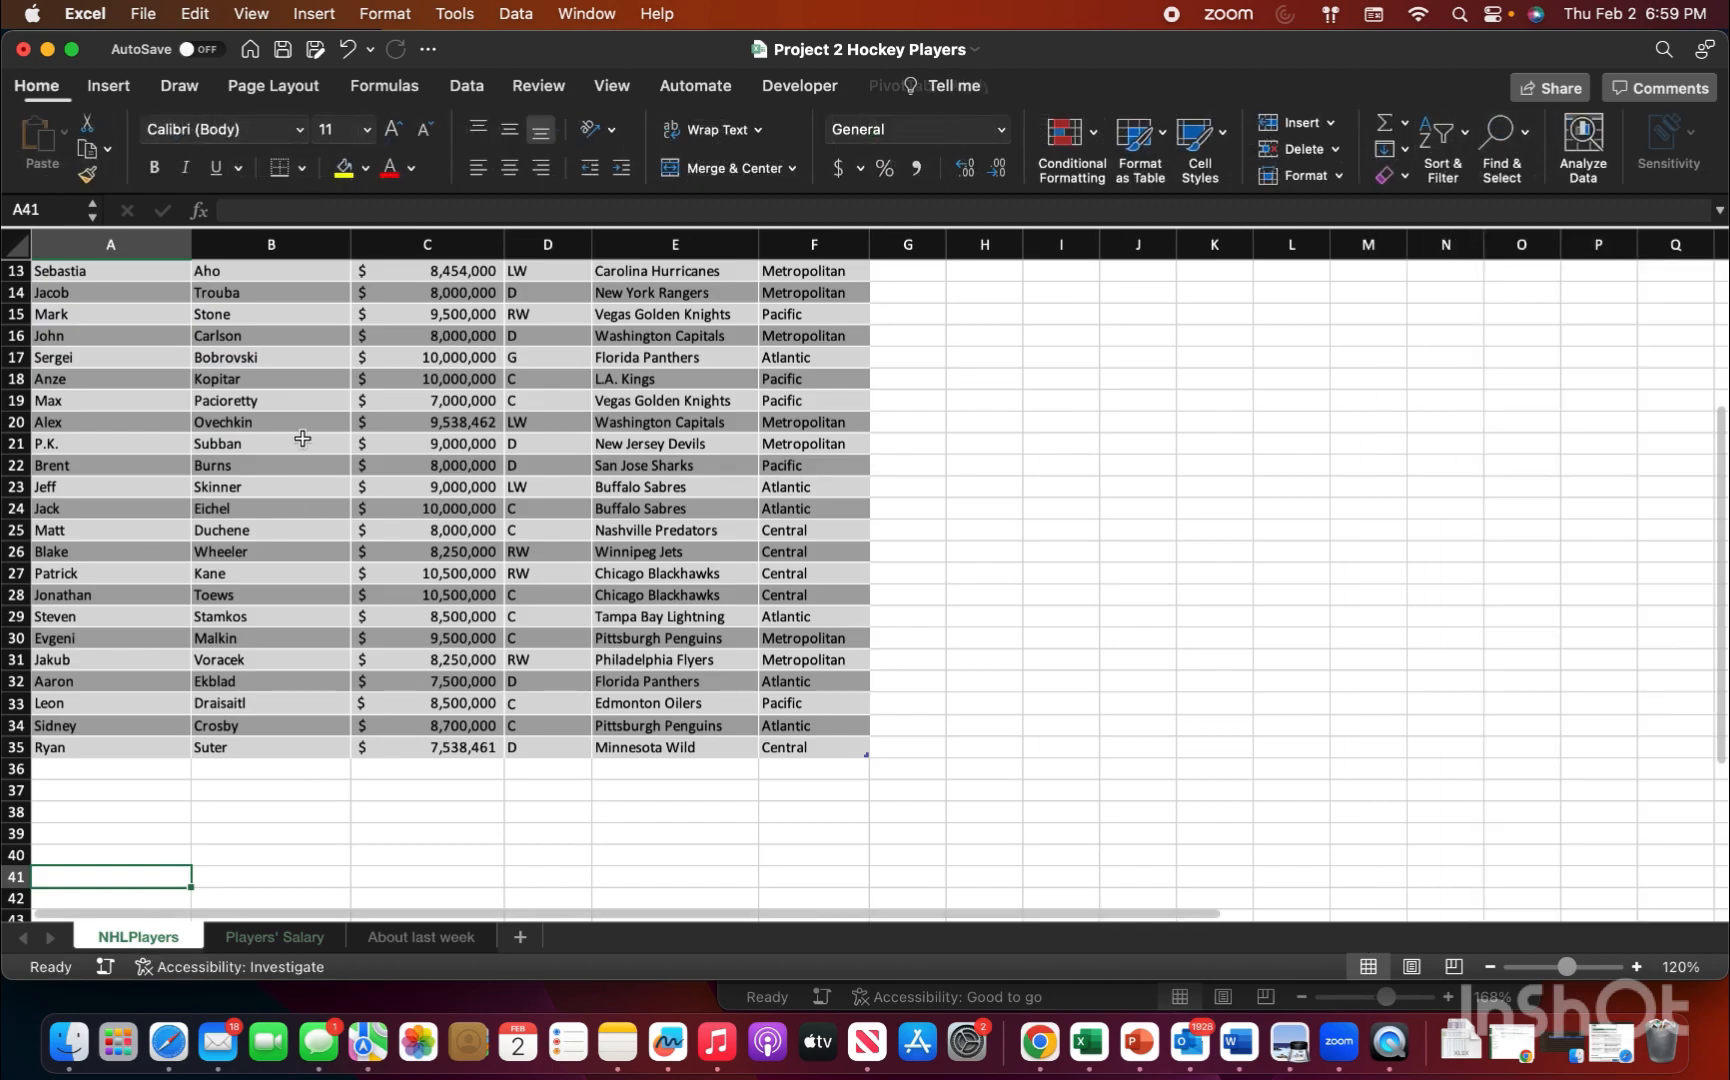
pyautogui.scroll(3, 338, 480)
pyautogui.scroll(2, 338, 480)
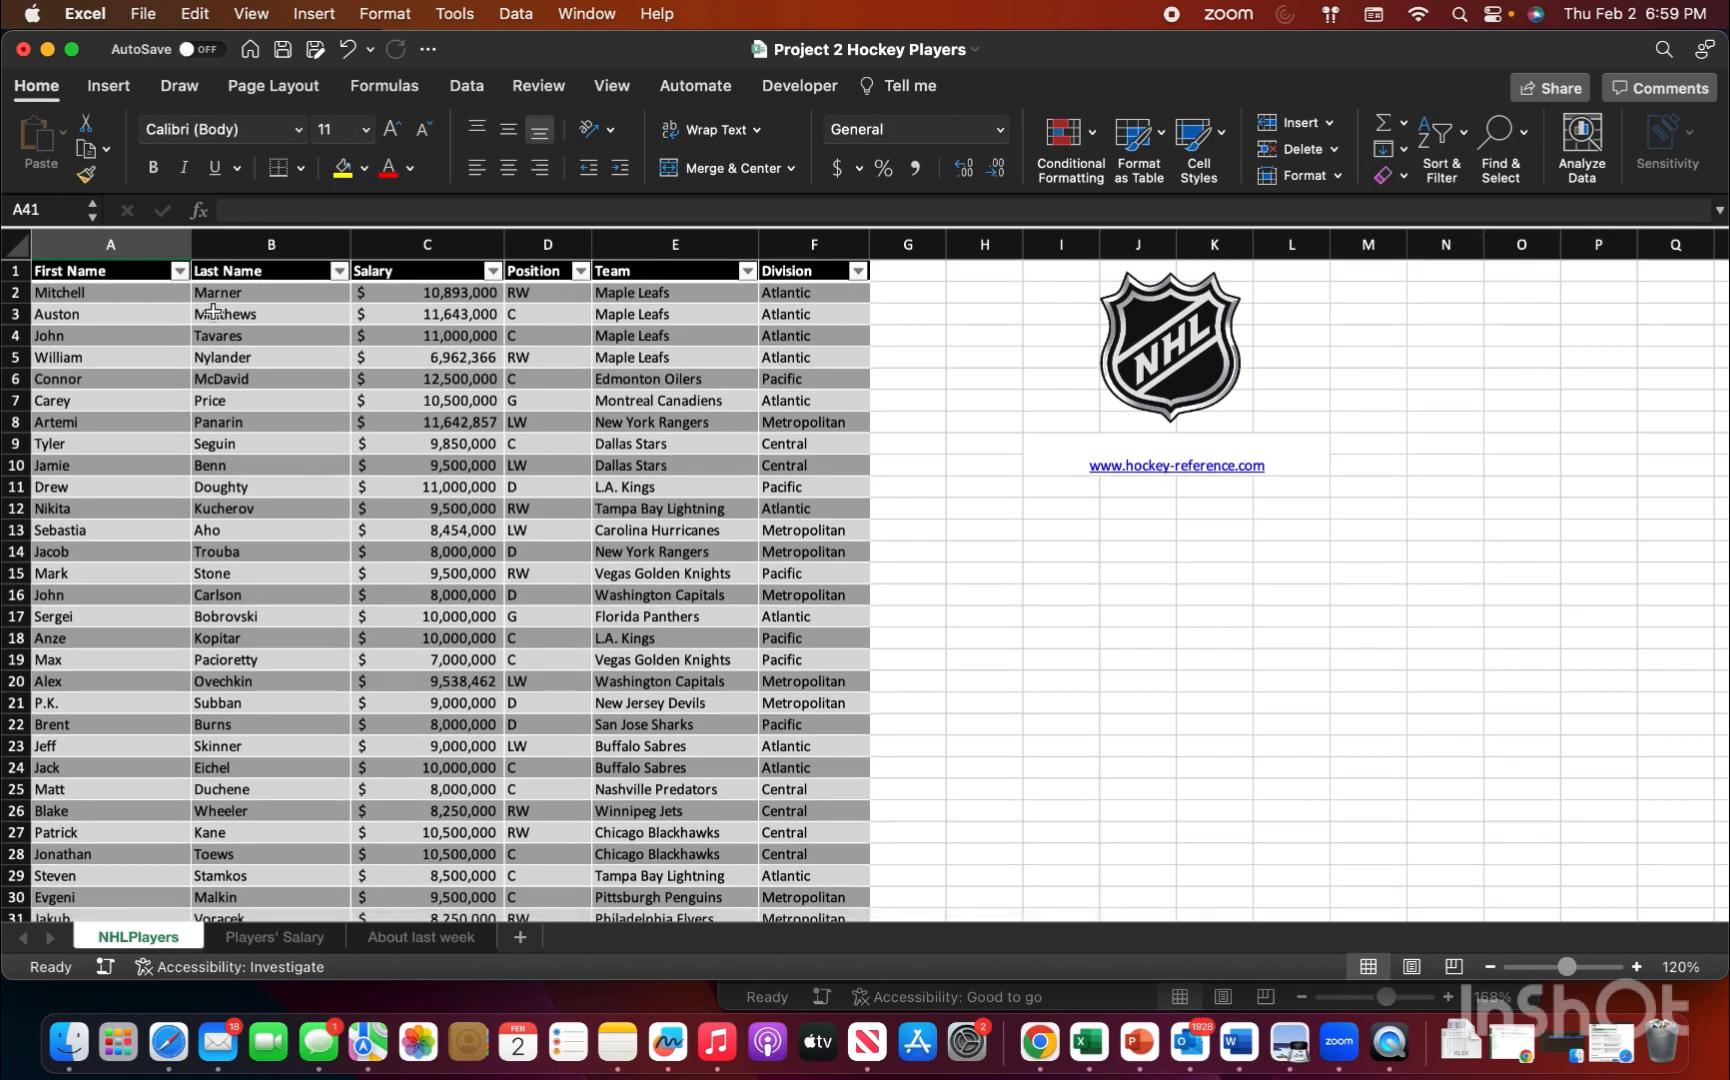
pyautogui.moveTo(131, 299); pyautogui.dragTo(797, 358)
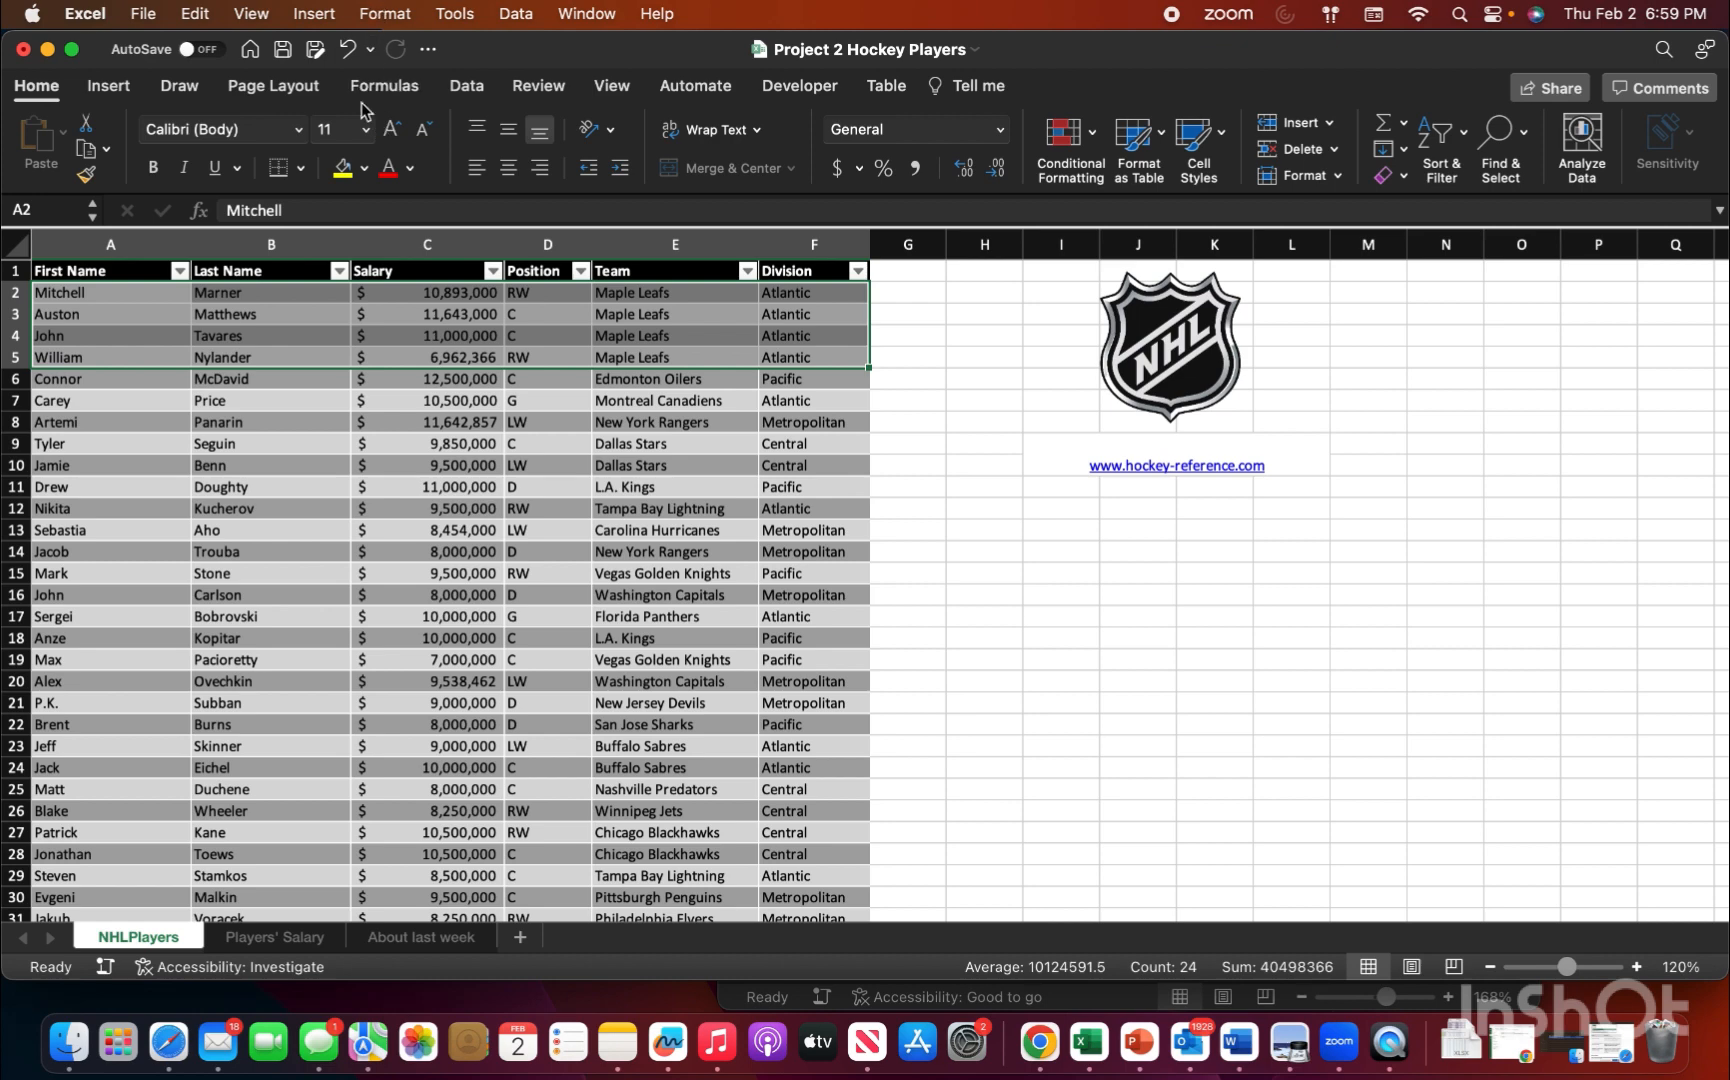
pyautogui.click(398, 88)
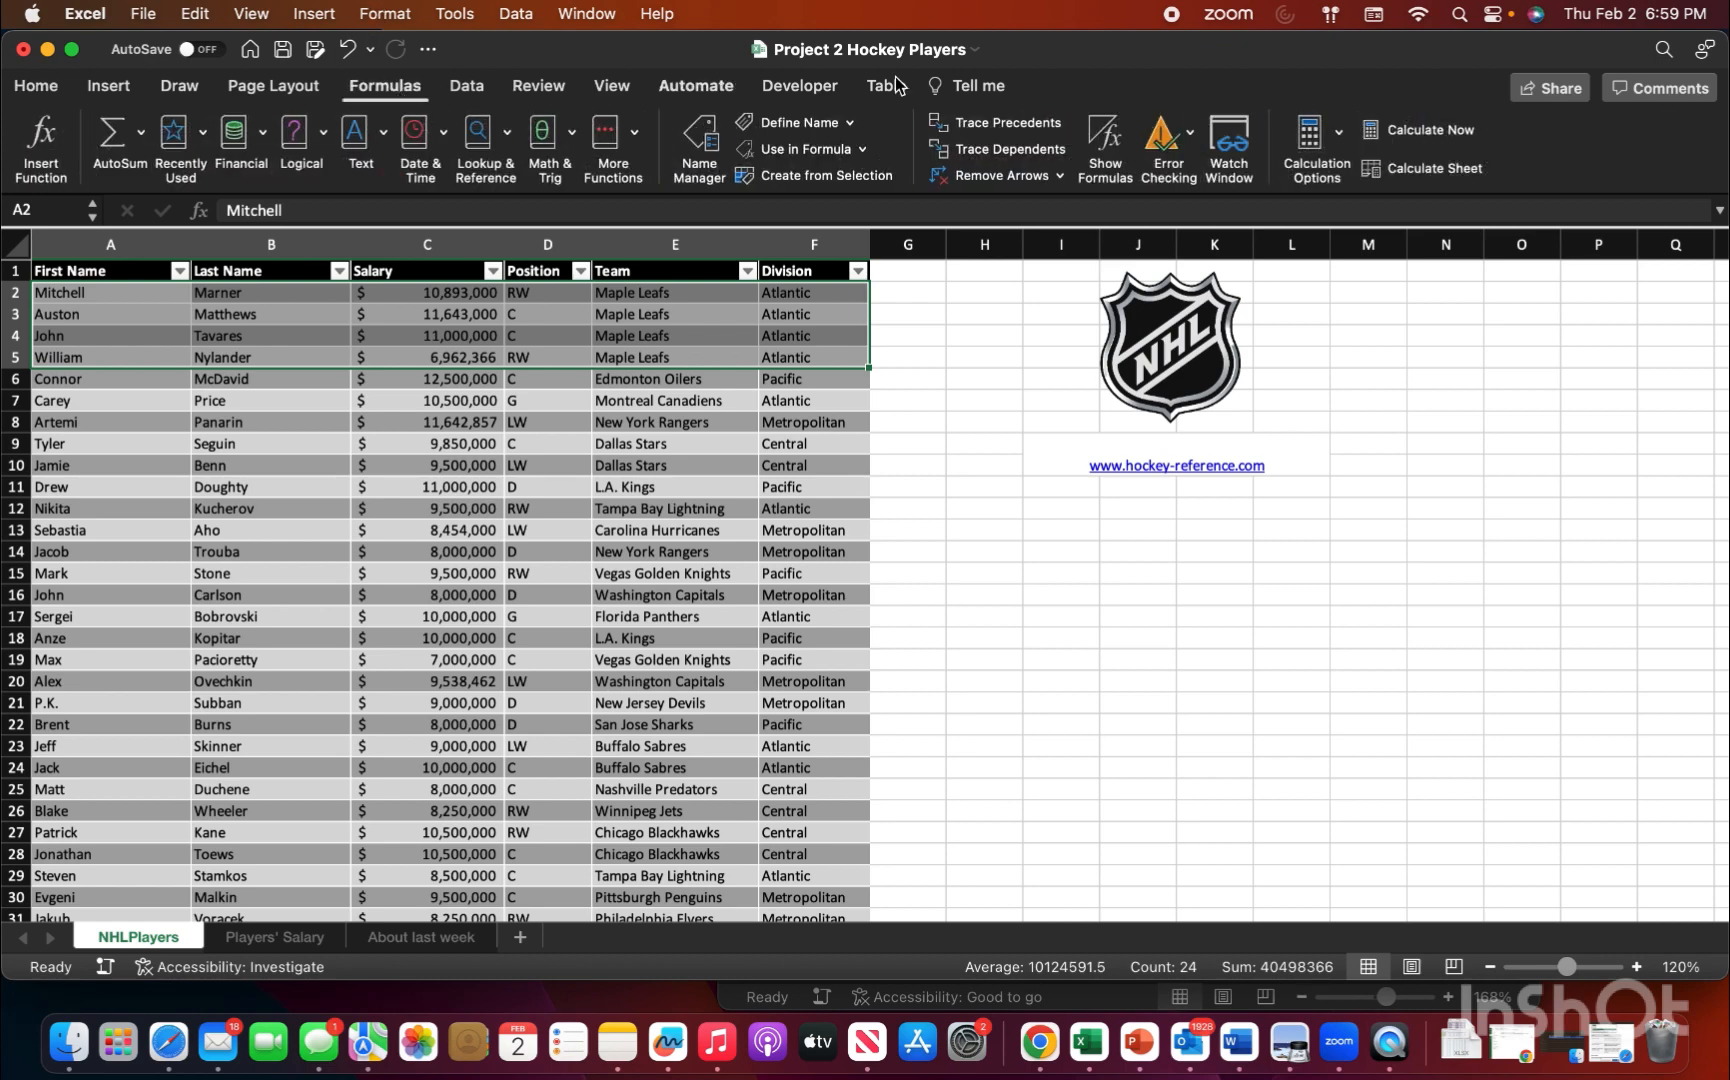
pyautogui.click(1238, 138)
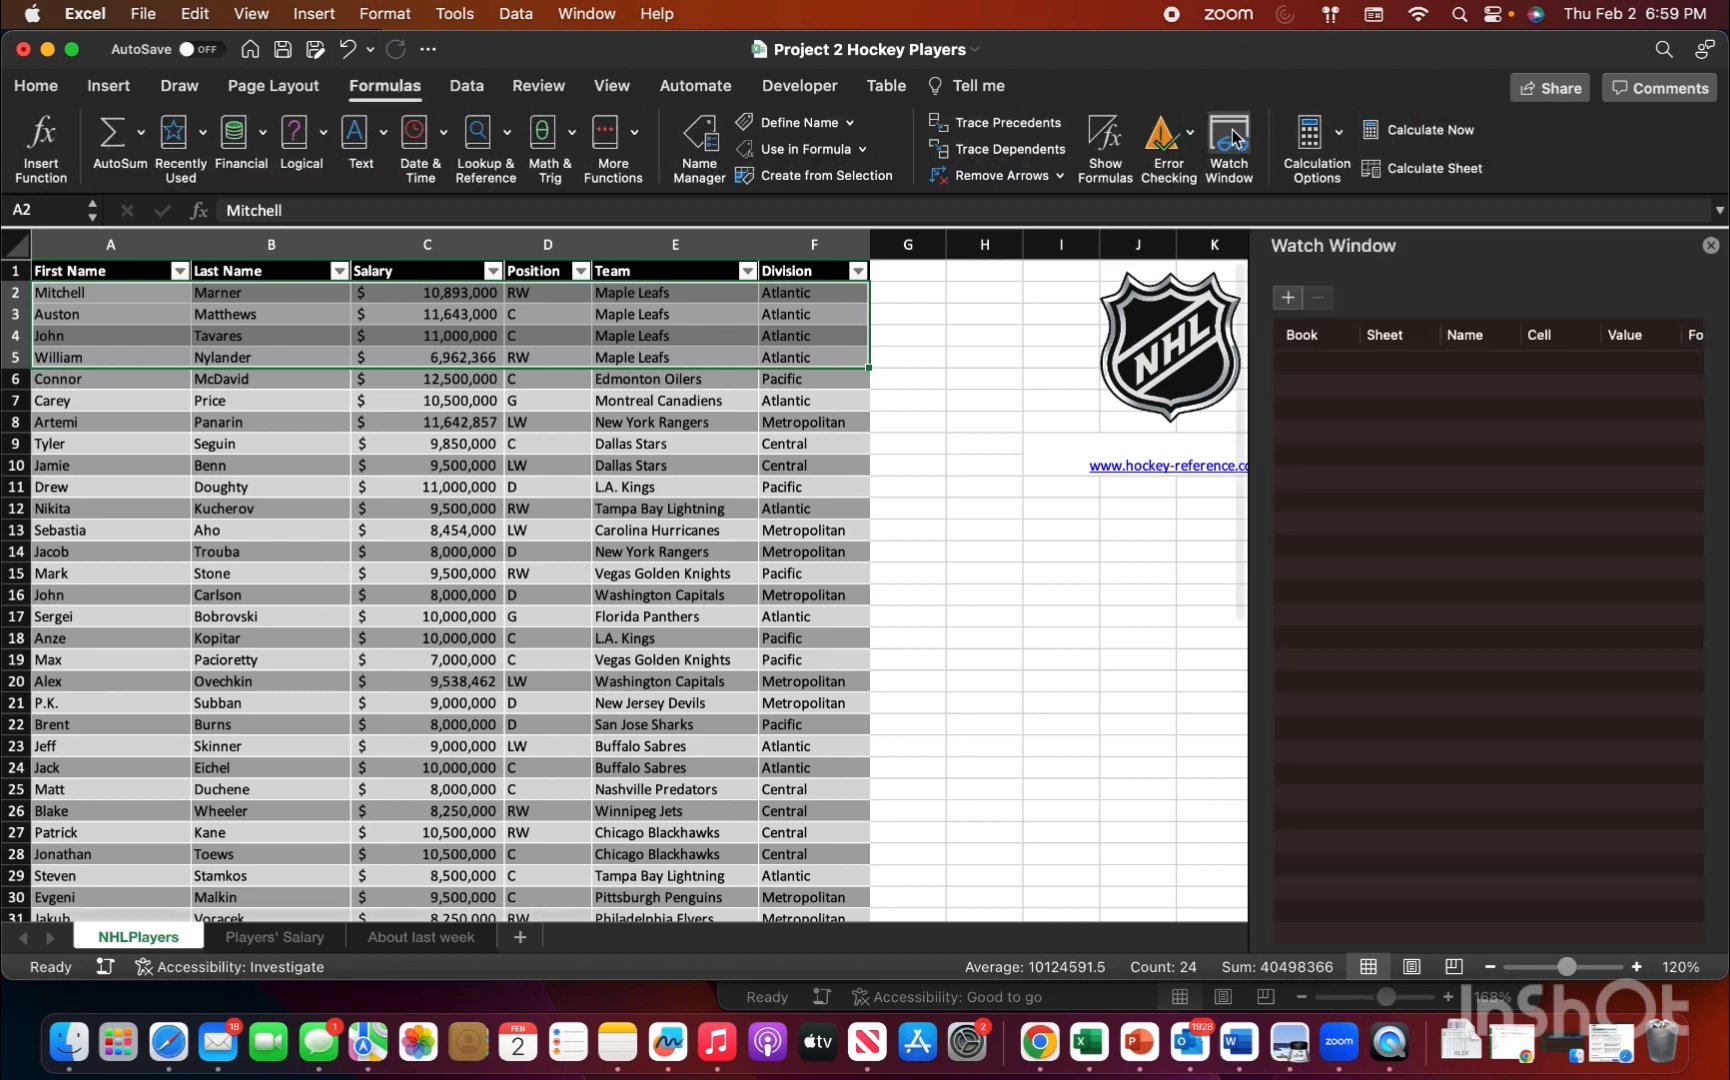
pyautogui.click(1289, 298)
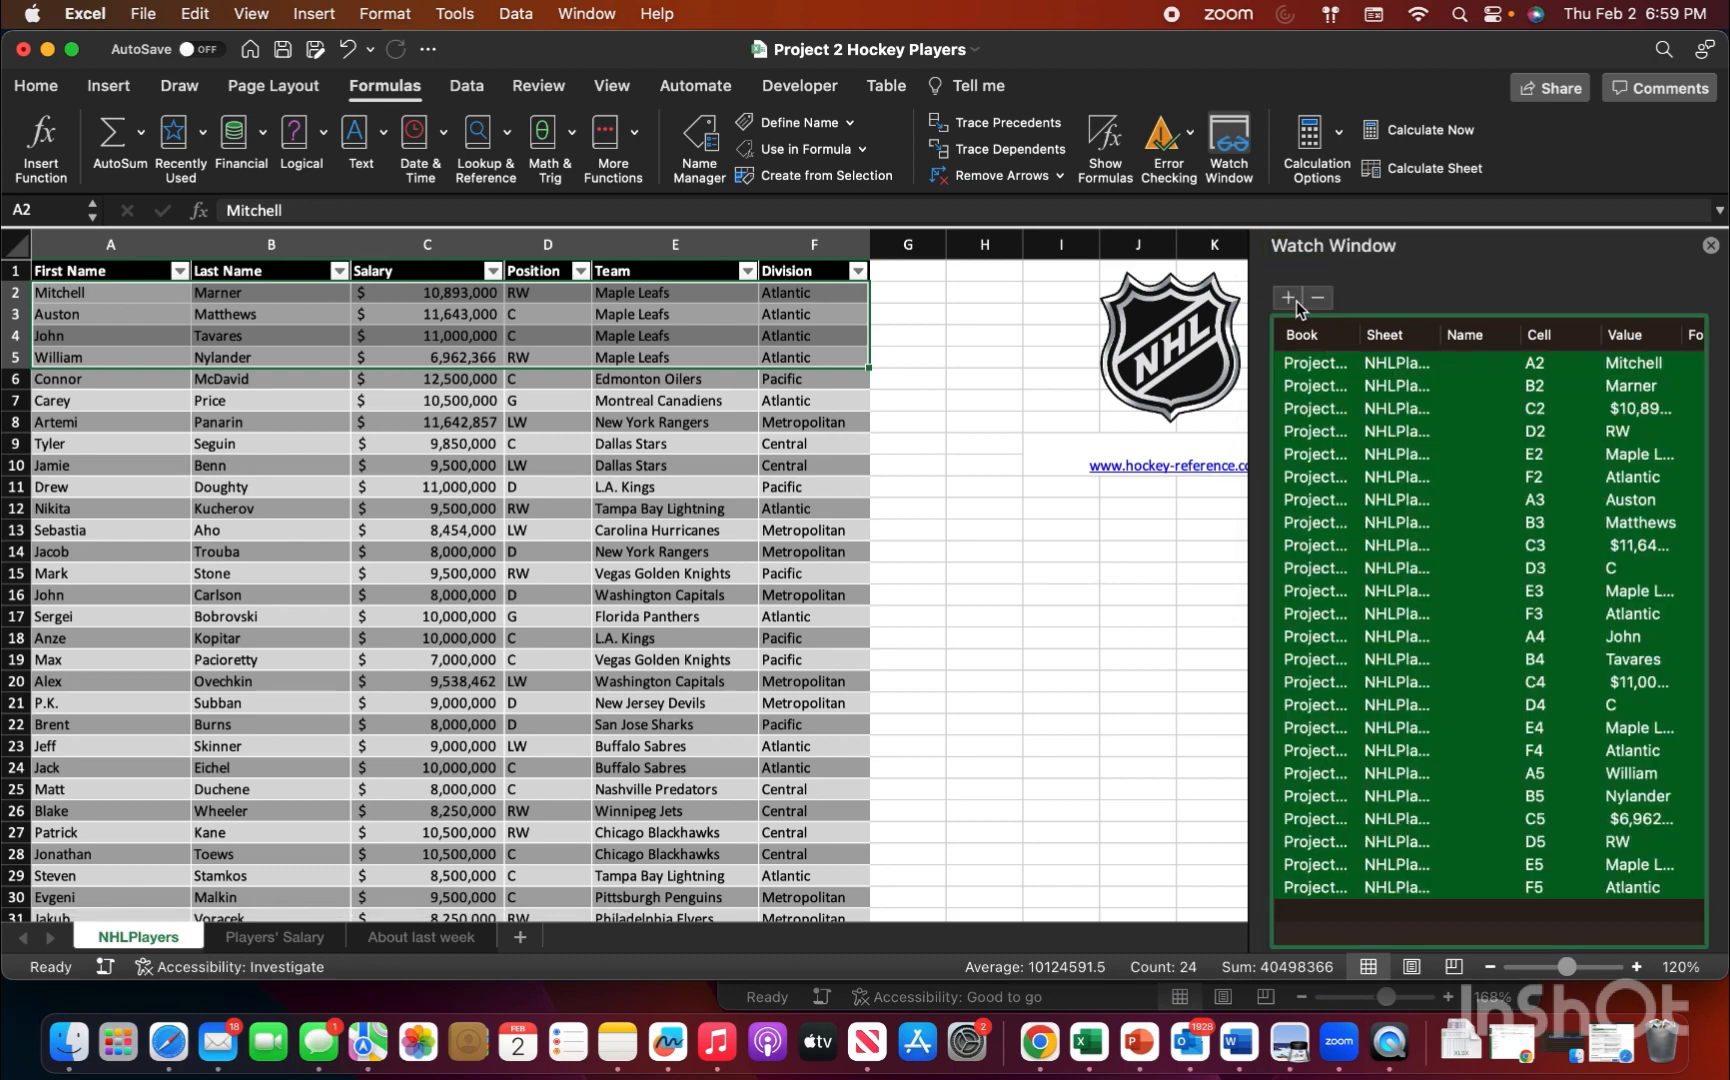
pyautogui.hscroll(2, 1411, 568)
pyautogui.scroll(-1, 1411, 568)
pyautogui.hscroll(-2, 1411, 568)
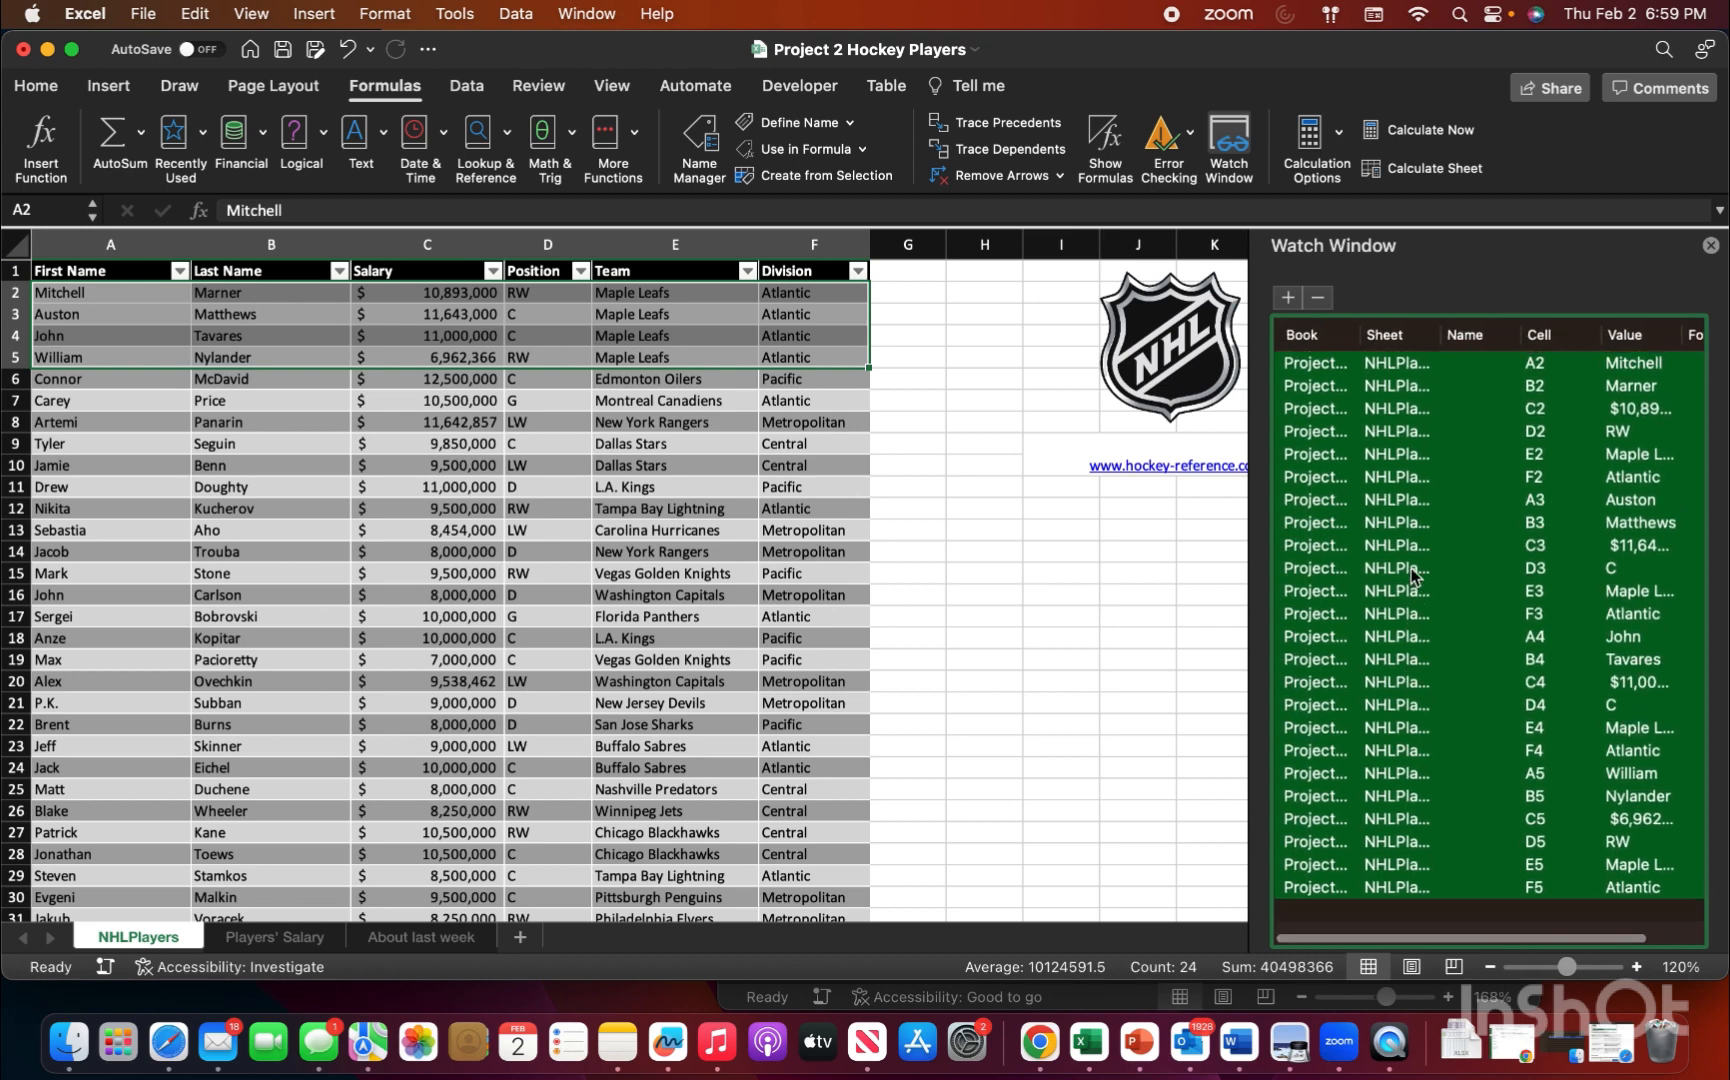
pyautogui.scroll(1, 1411, 568)
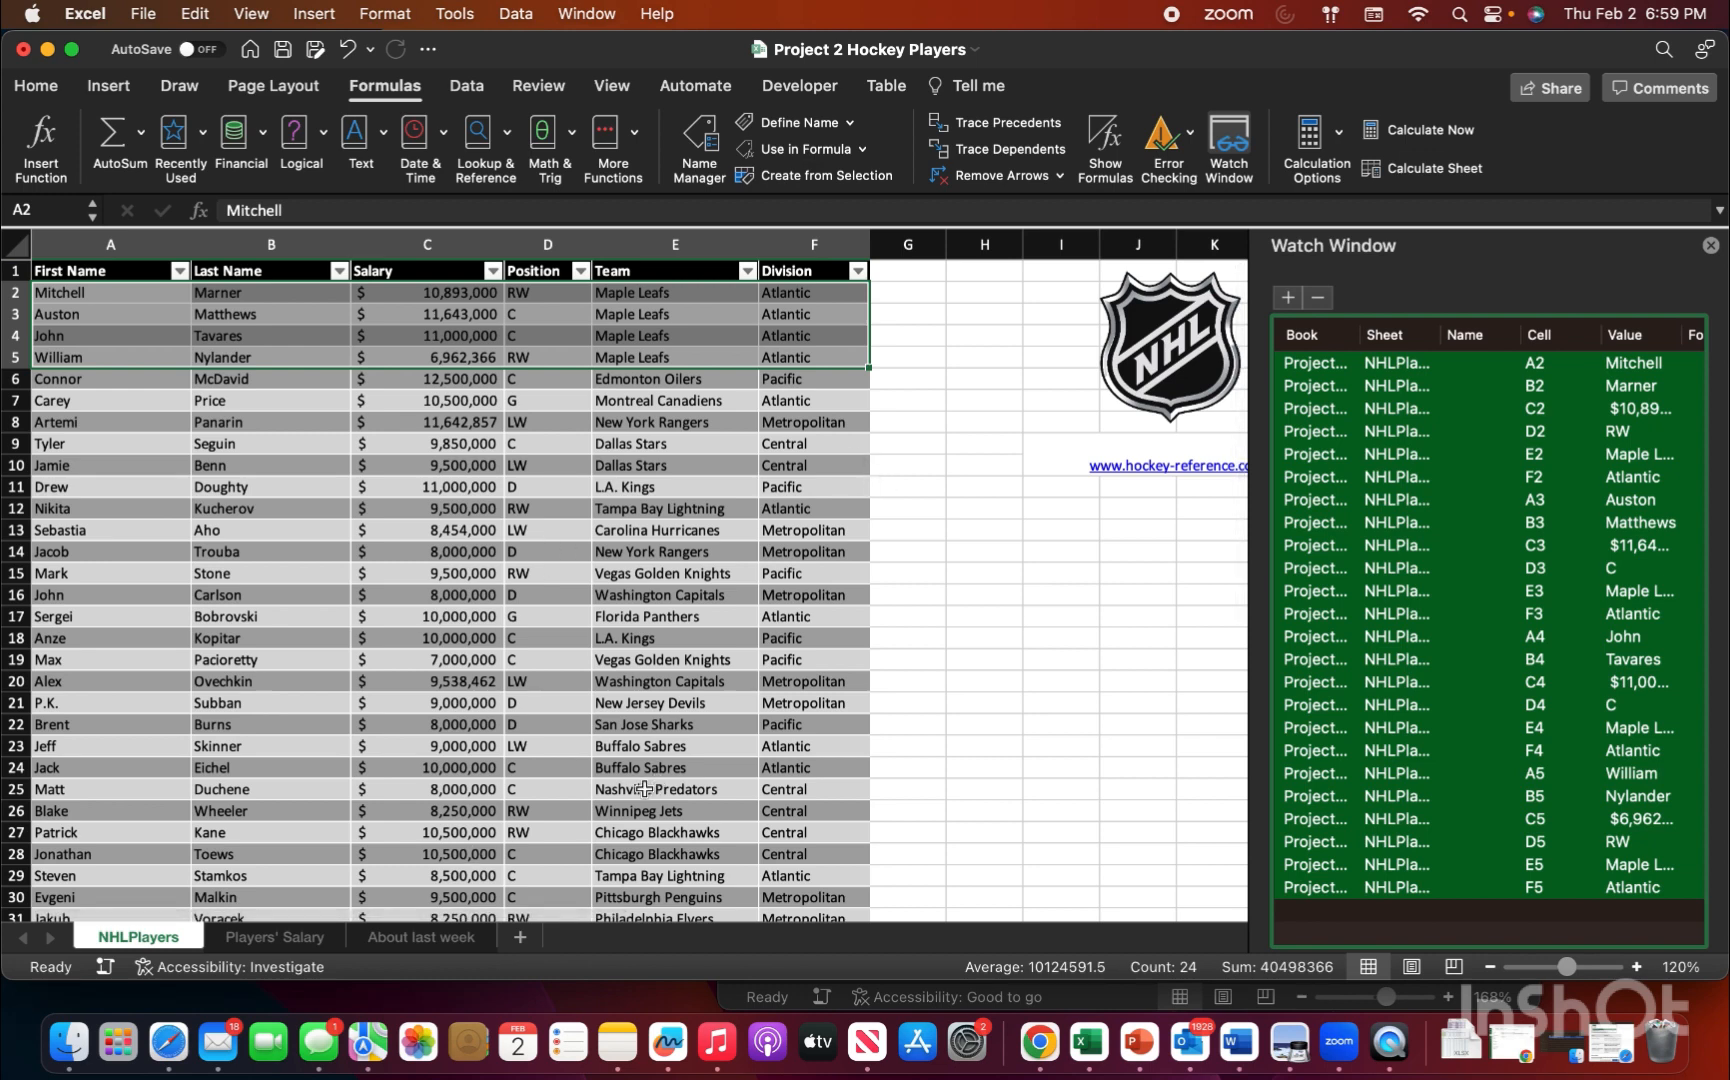
# Step: Enter =AND(B2:B5>0) in cell B6 of the About last week sheet to test whether every player scored a goal
pyautogui.click(421, 940)
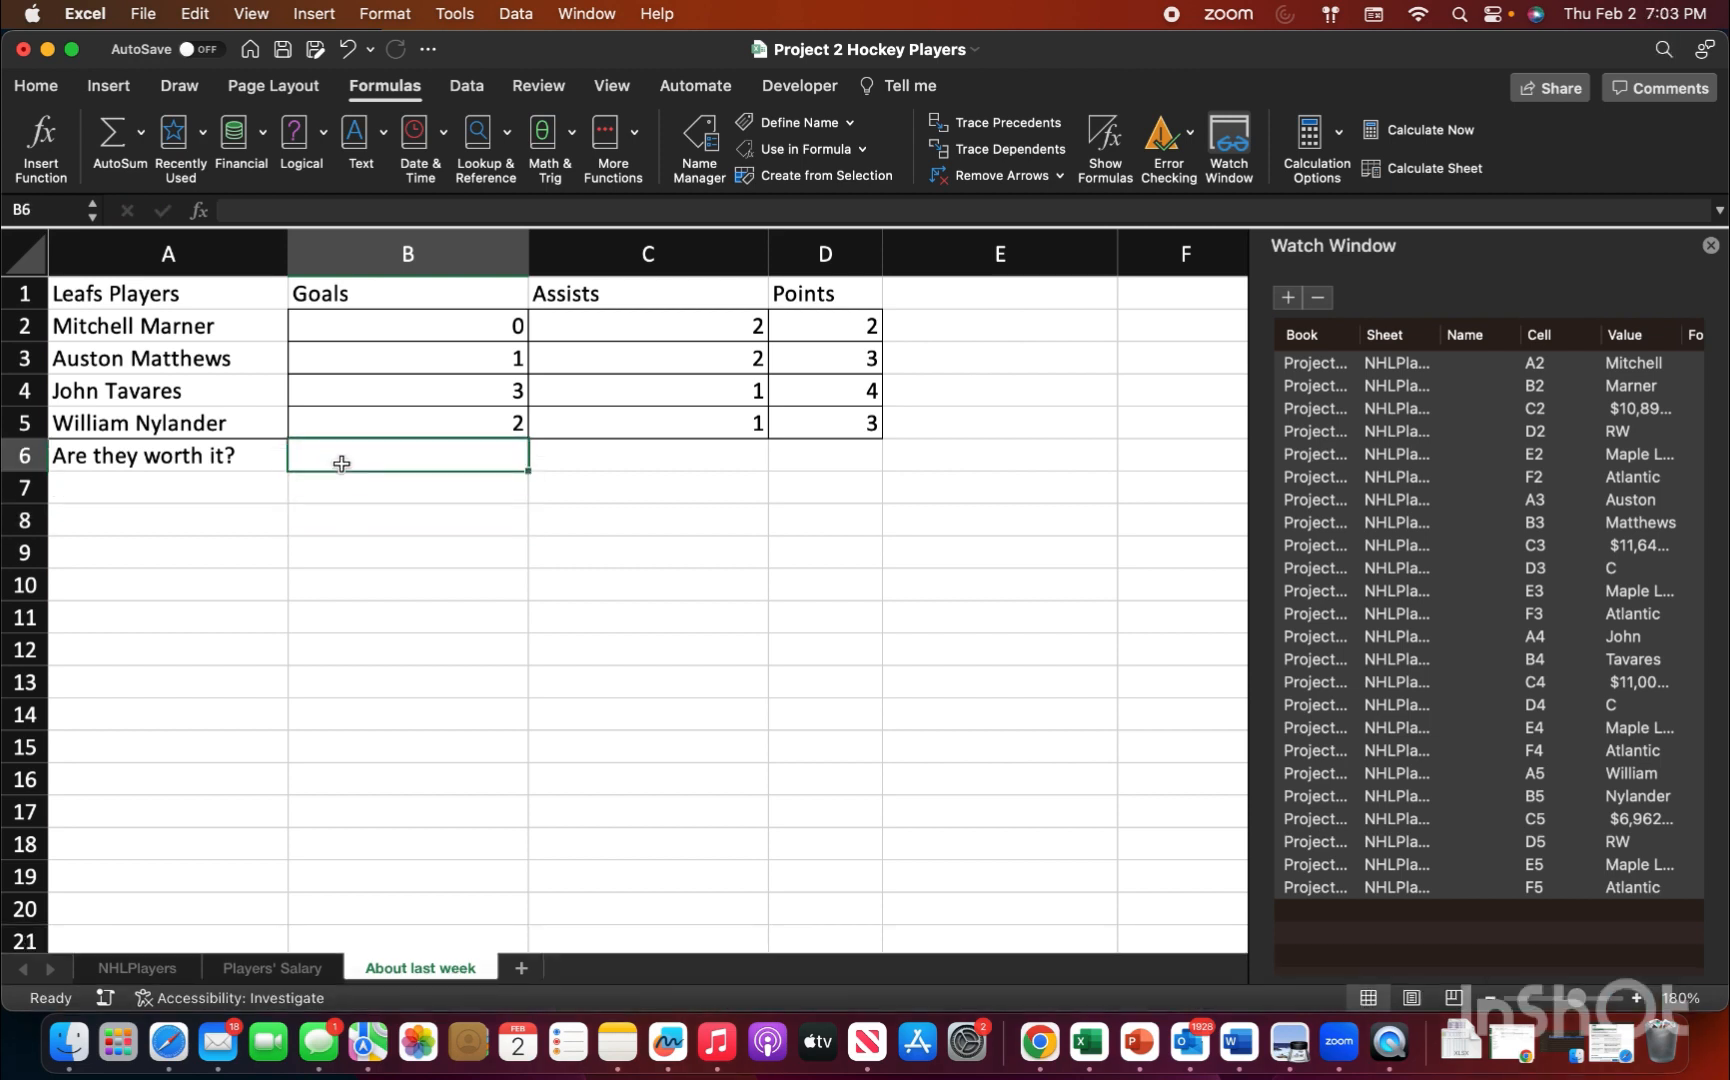
pyautogui.write('=and')
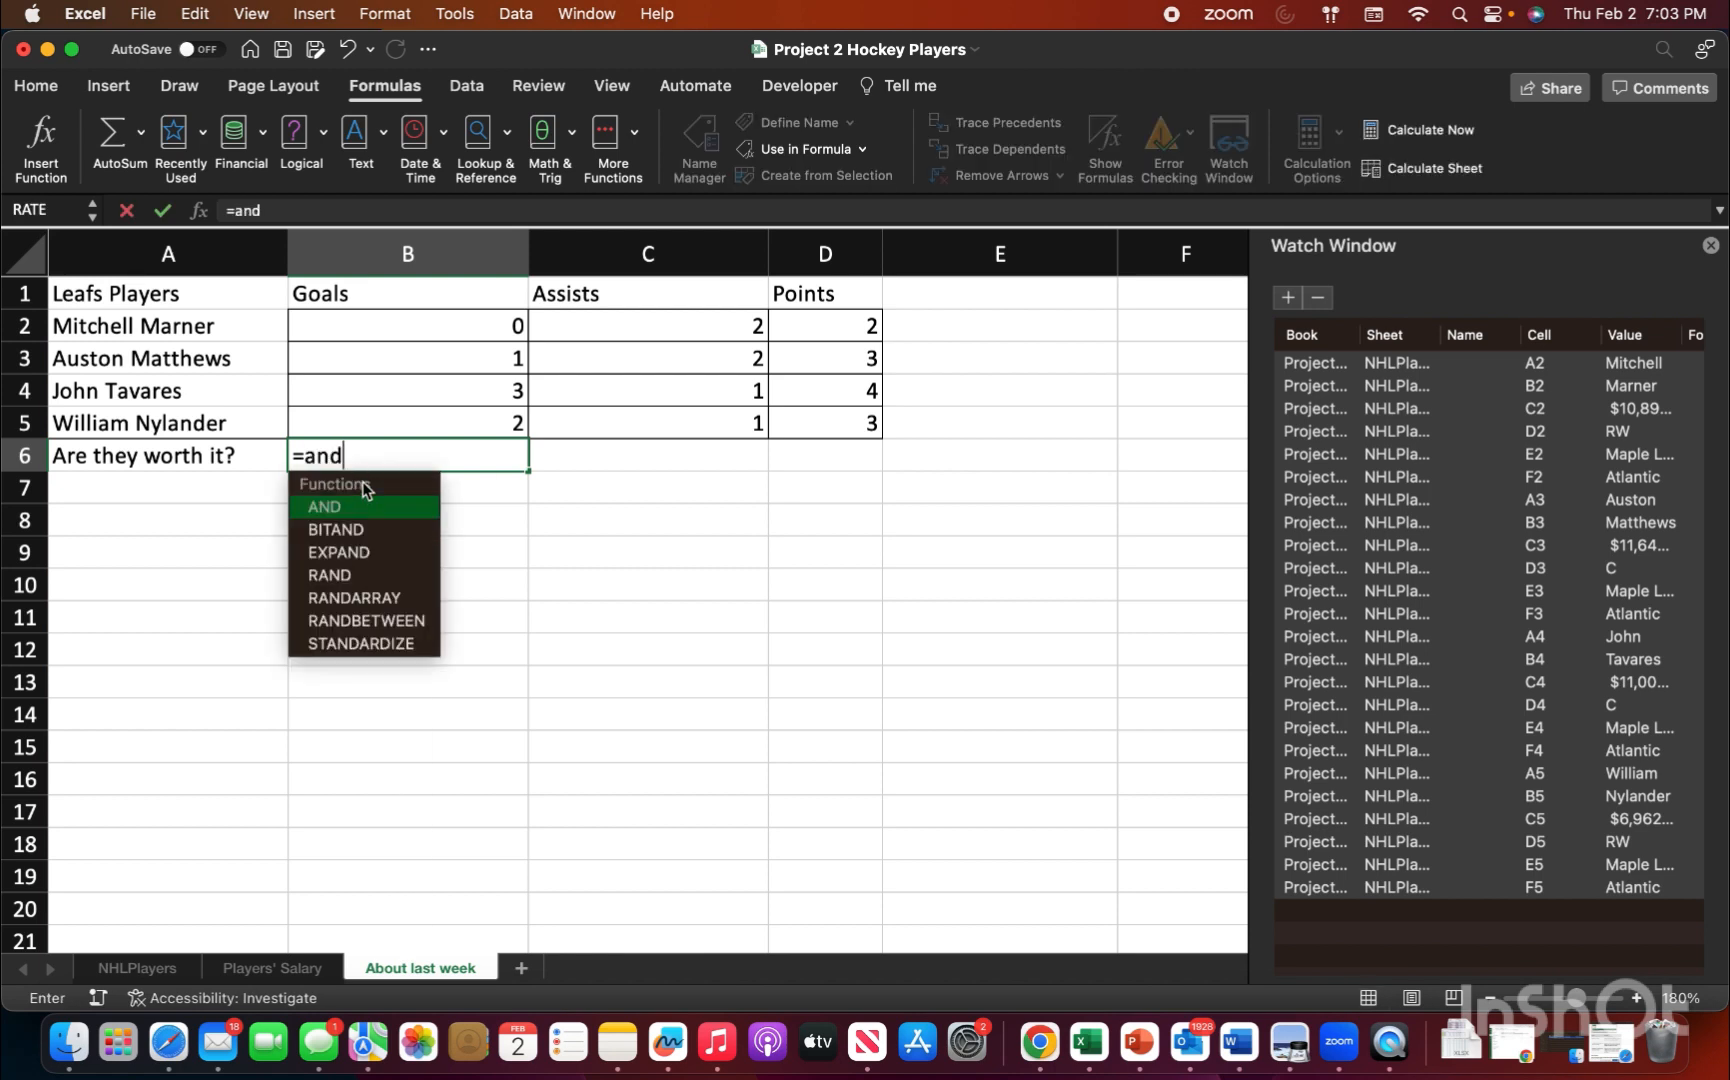
pyautogui.doubleClick(364, 506)
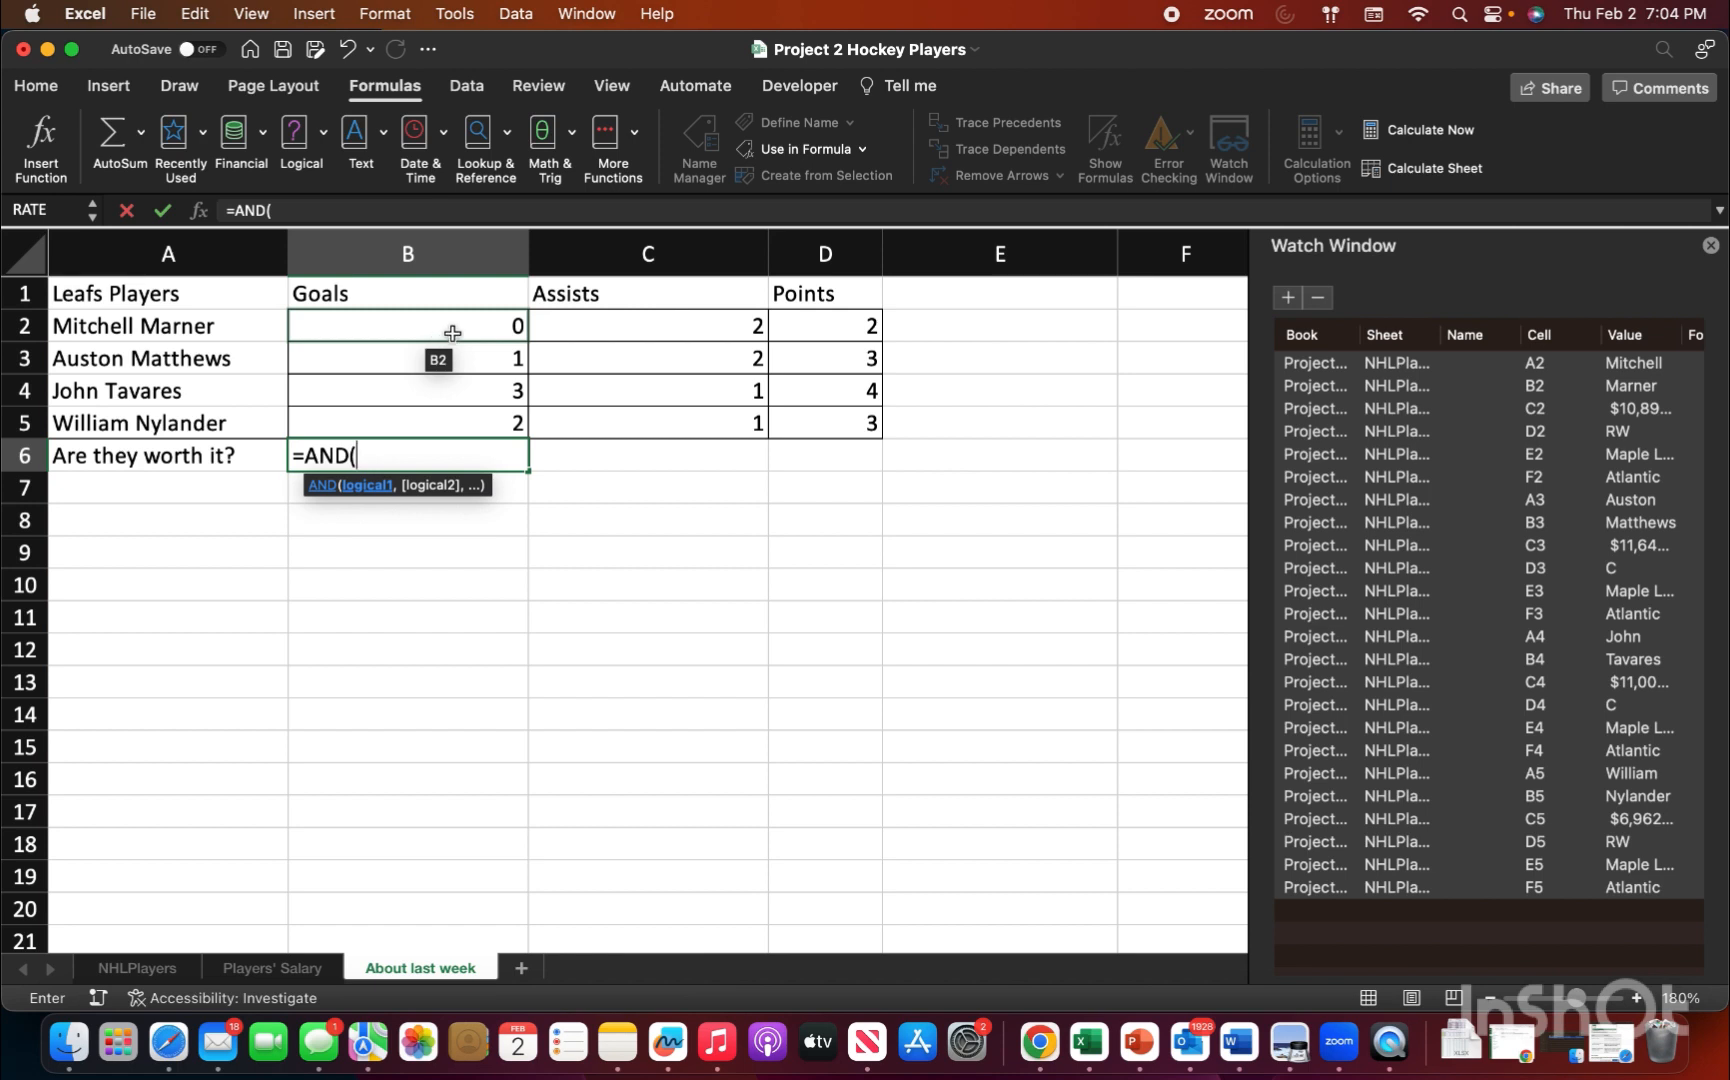
pyautogui.moveTo(444, 330); pyautogui.dragTo(456, 416)
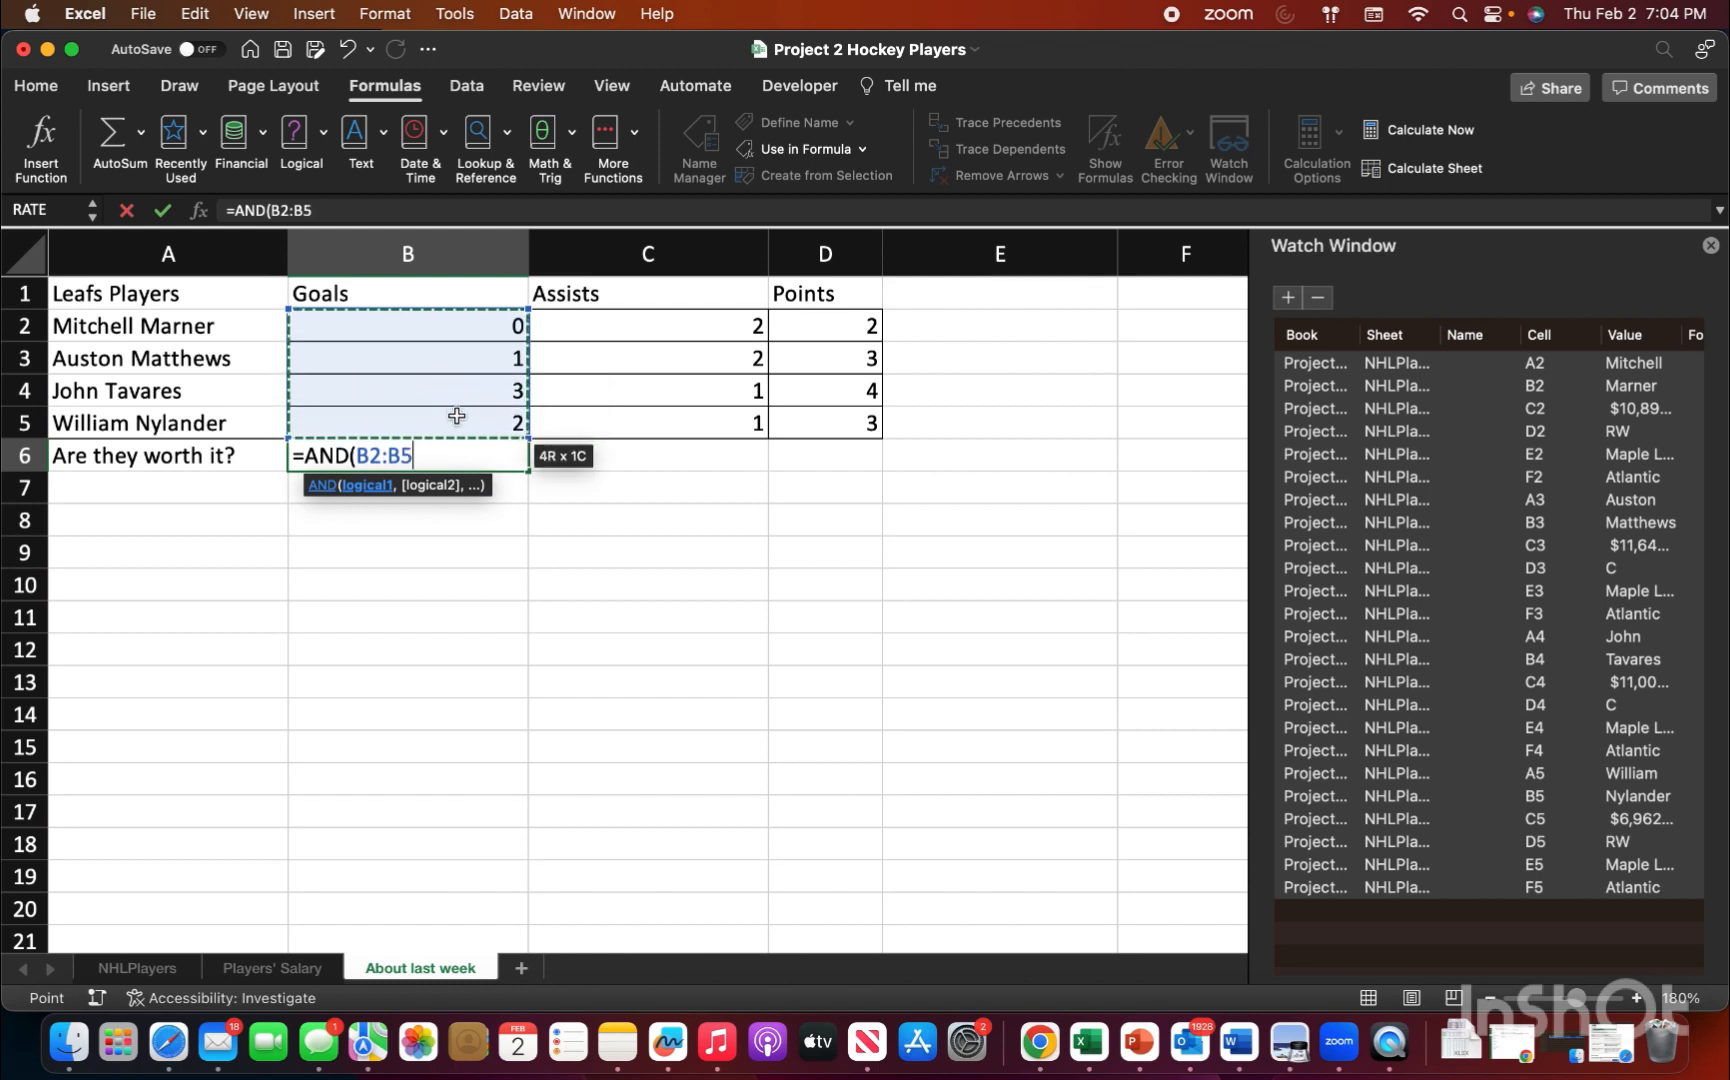
pyautogui.write('>')
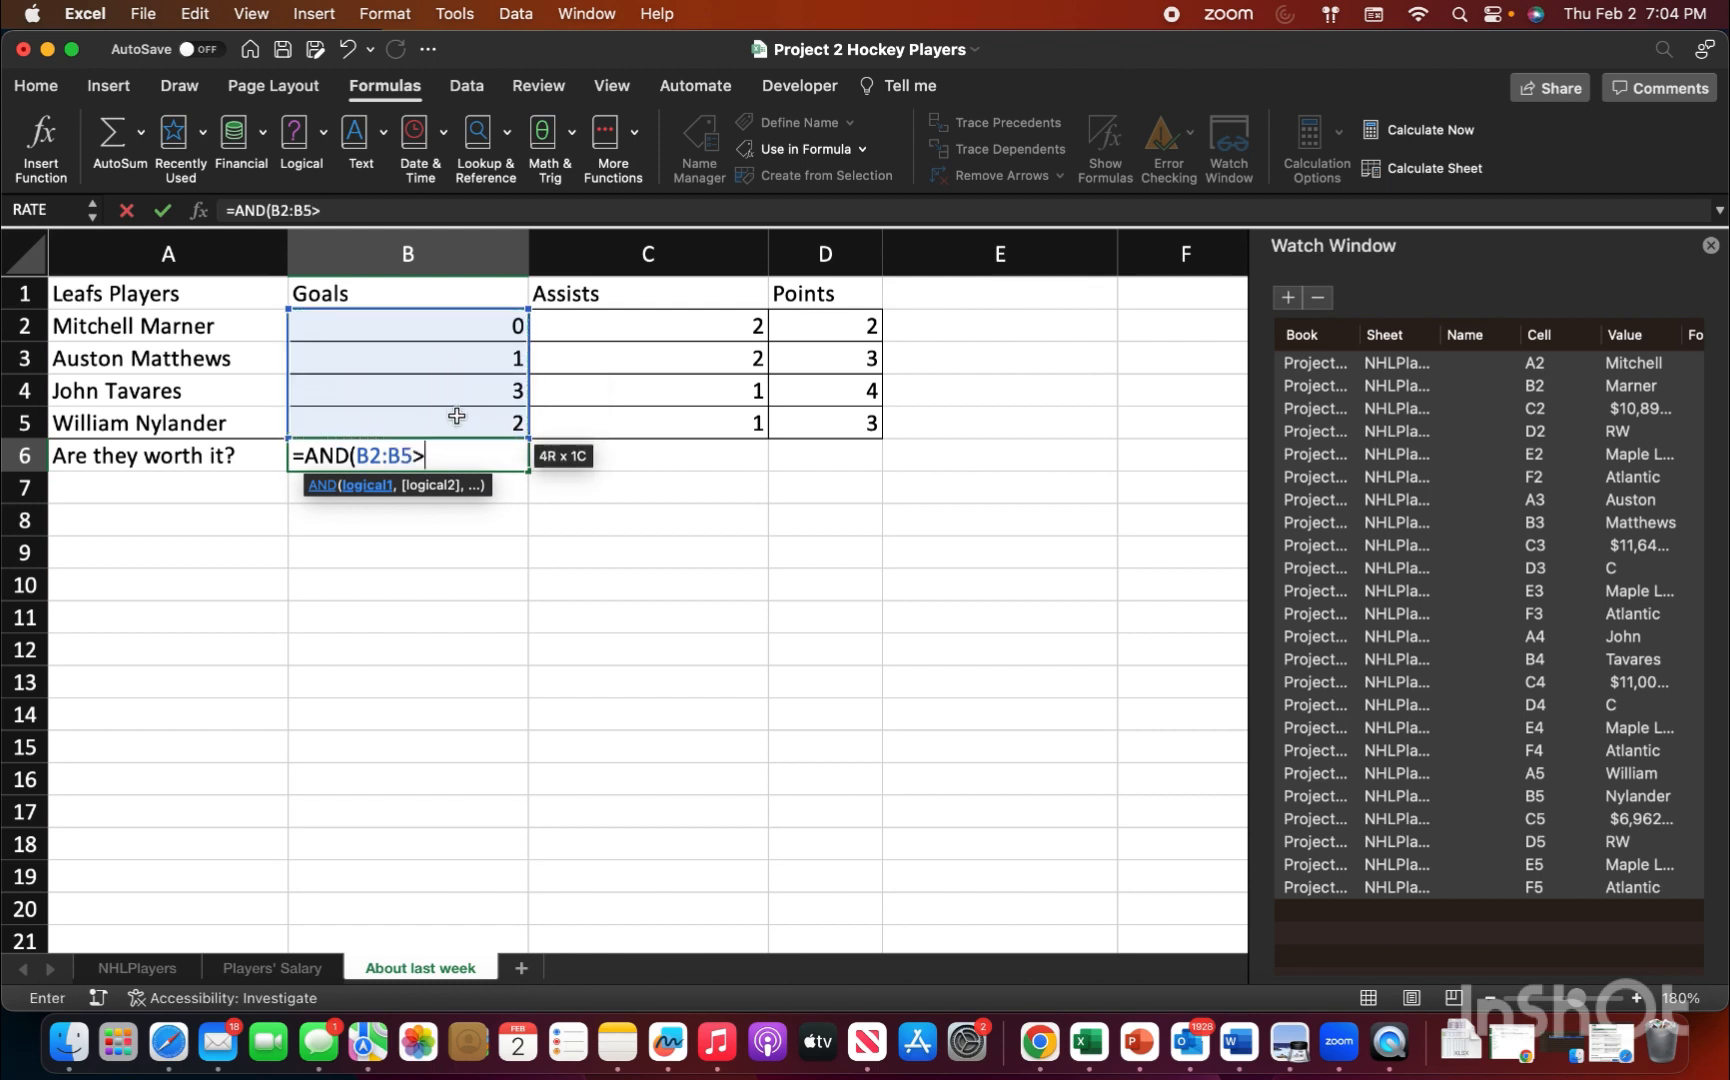
pyautogui.write('0)')
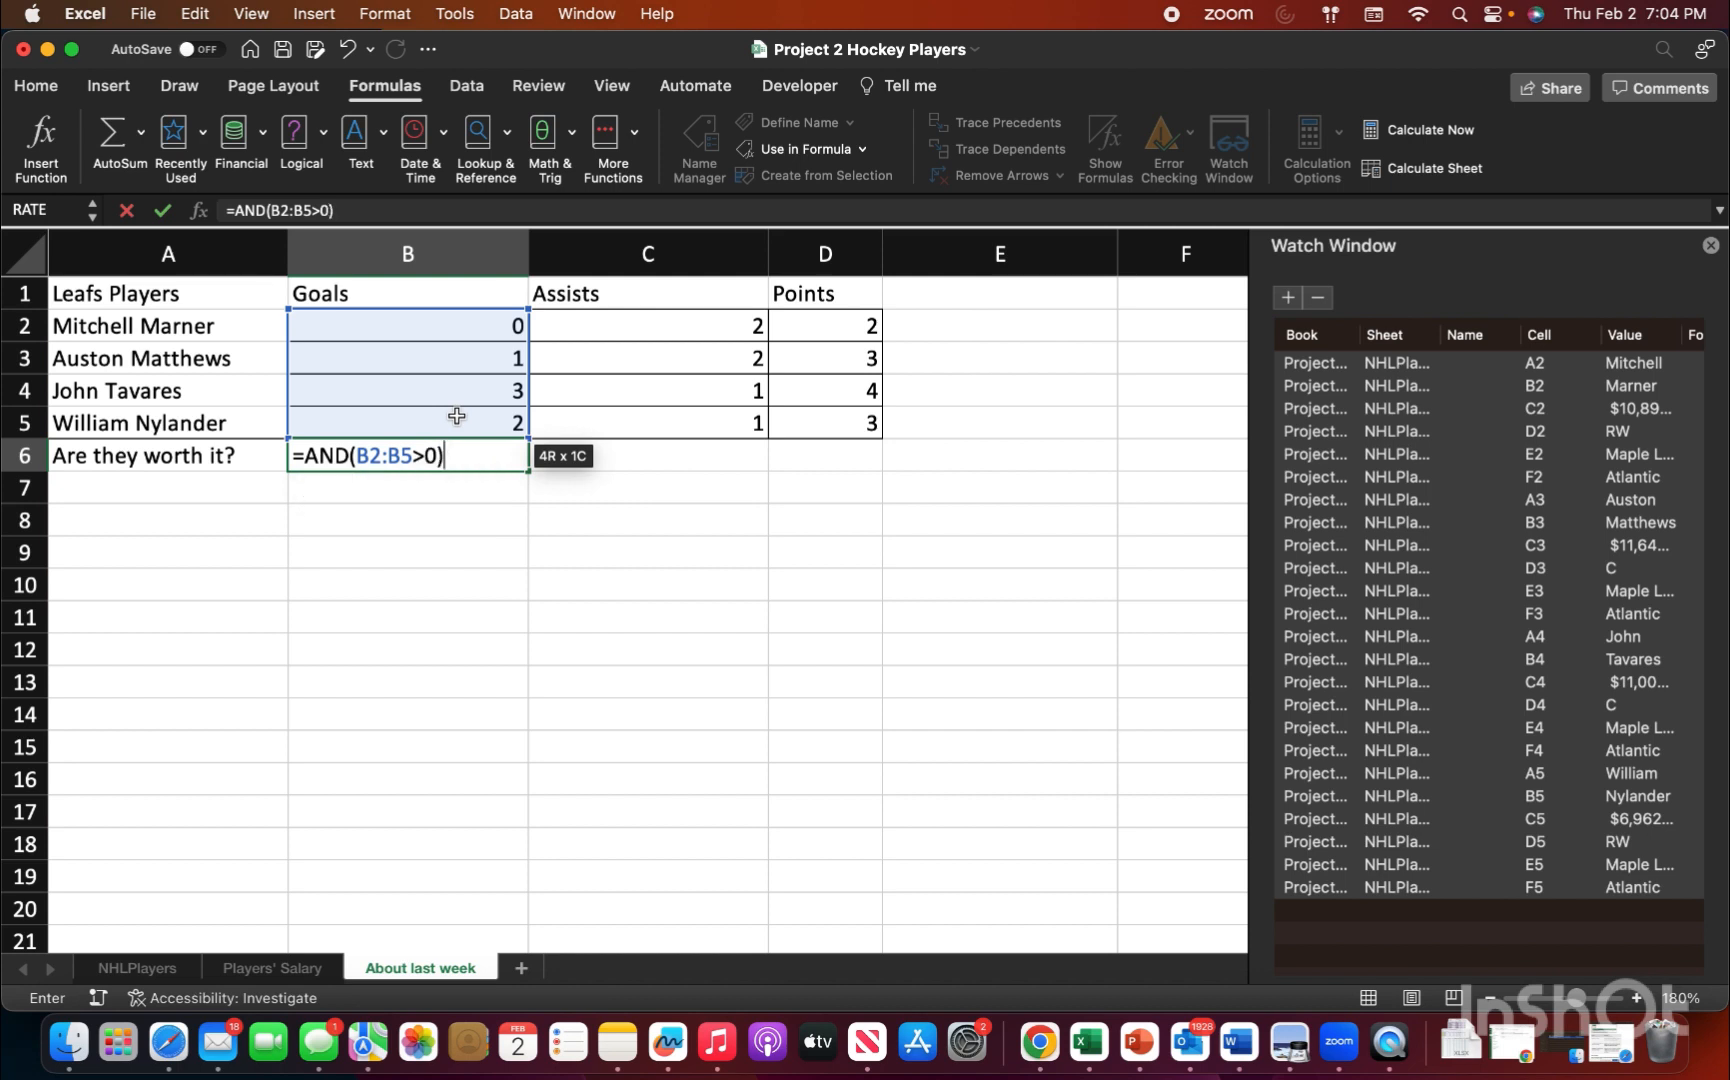
pyautogui.press('Return')
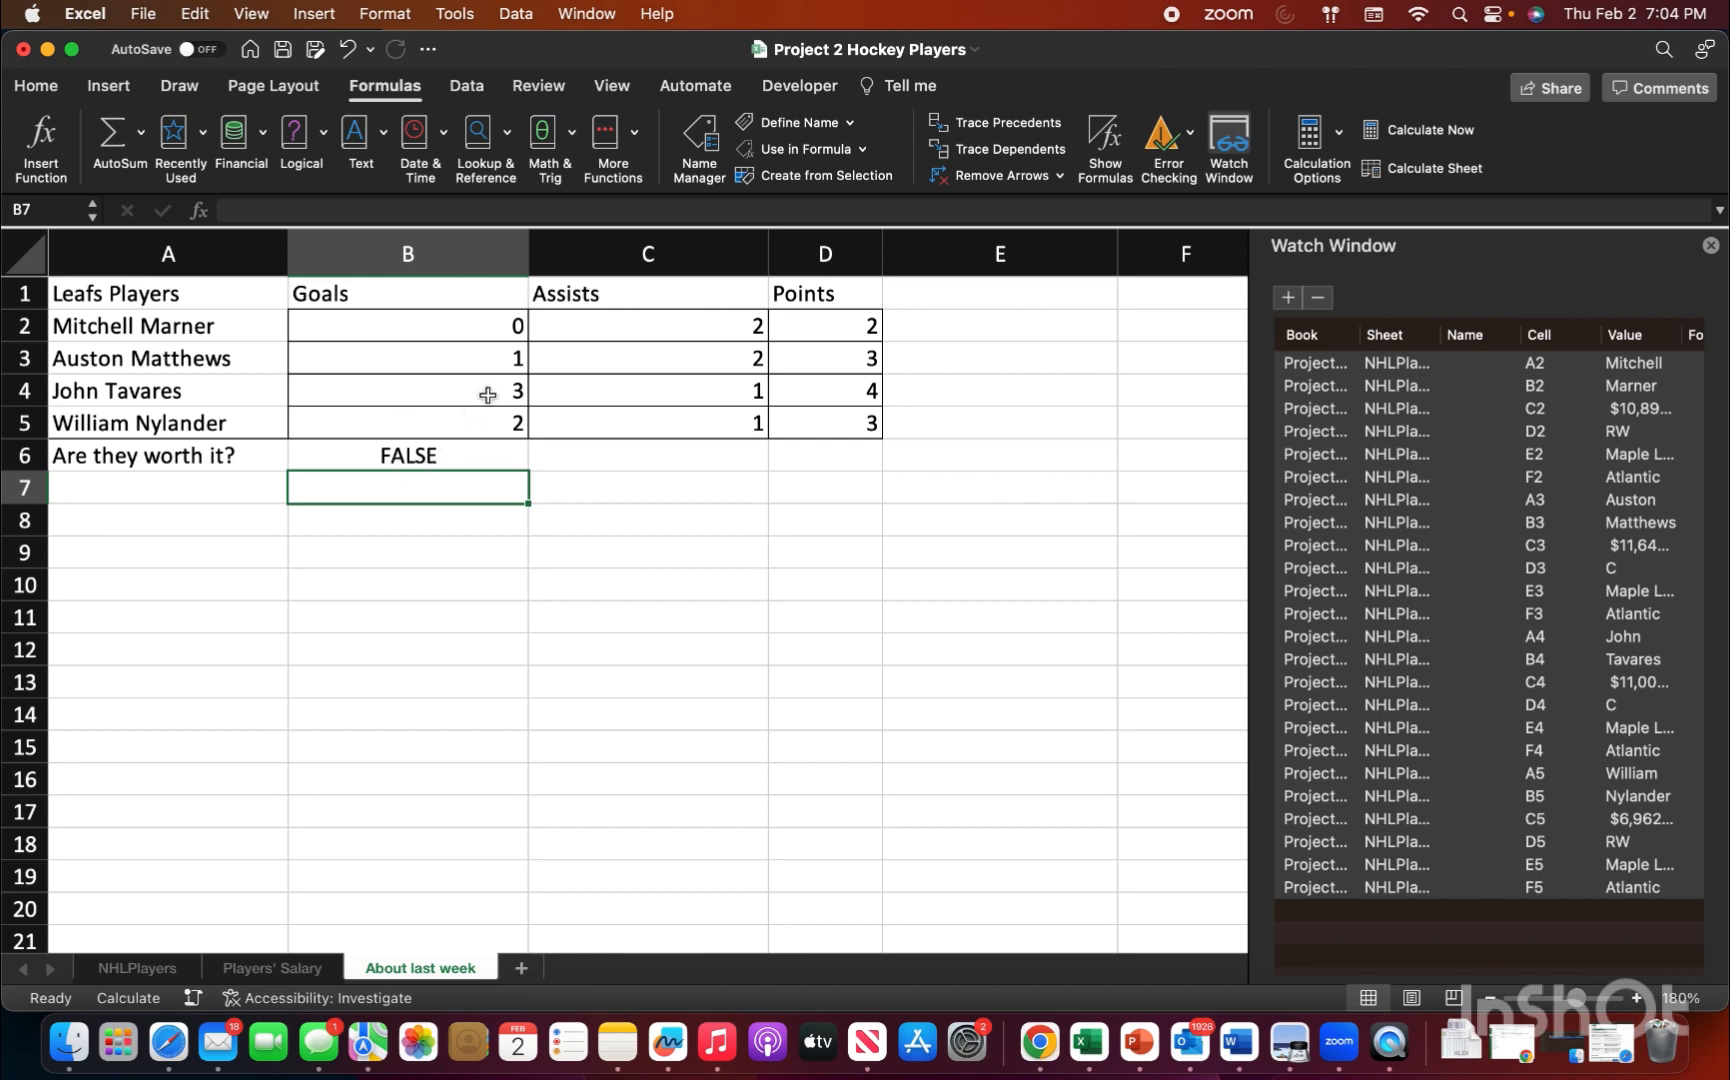
pyautogui.click(390, 333)
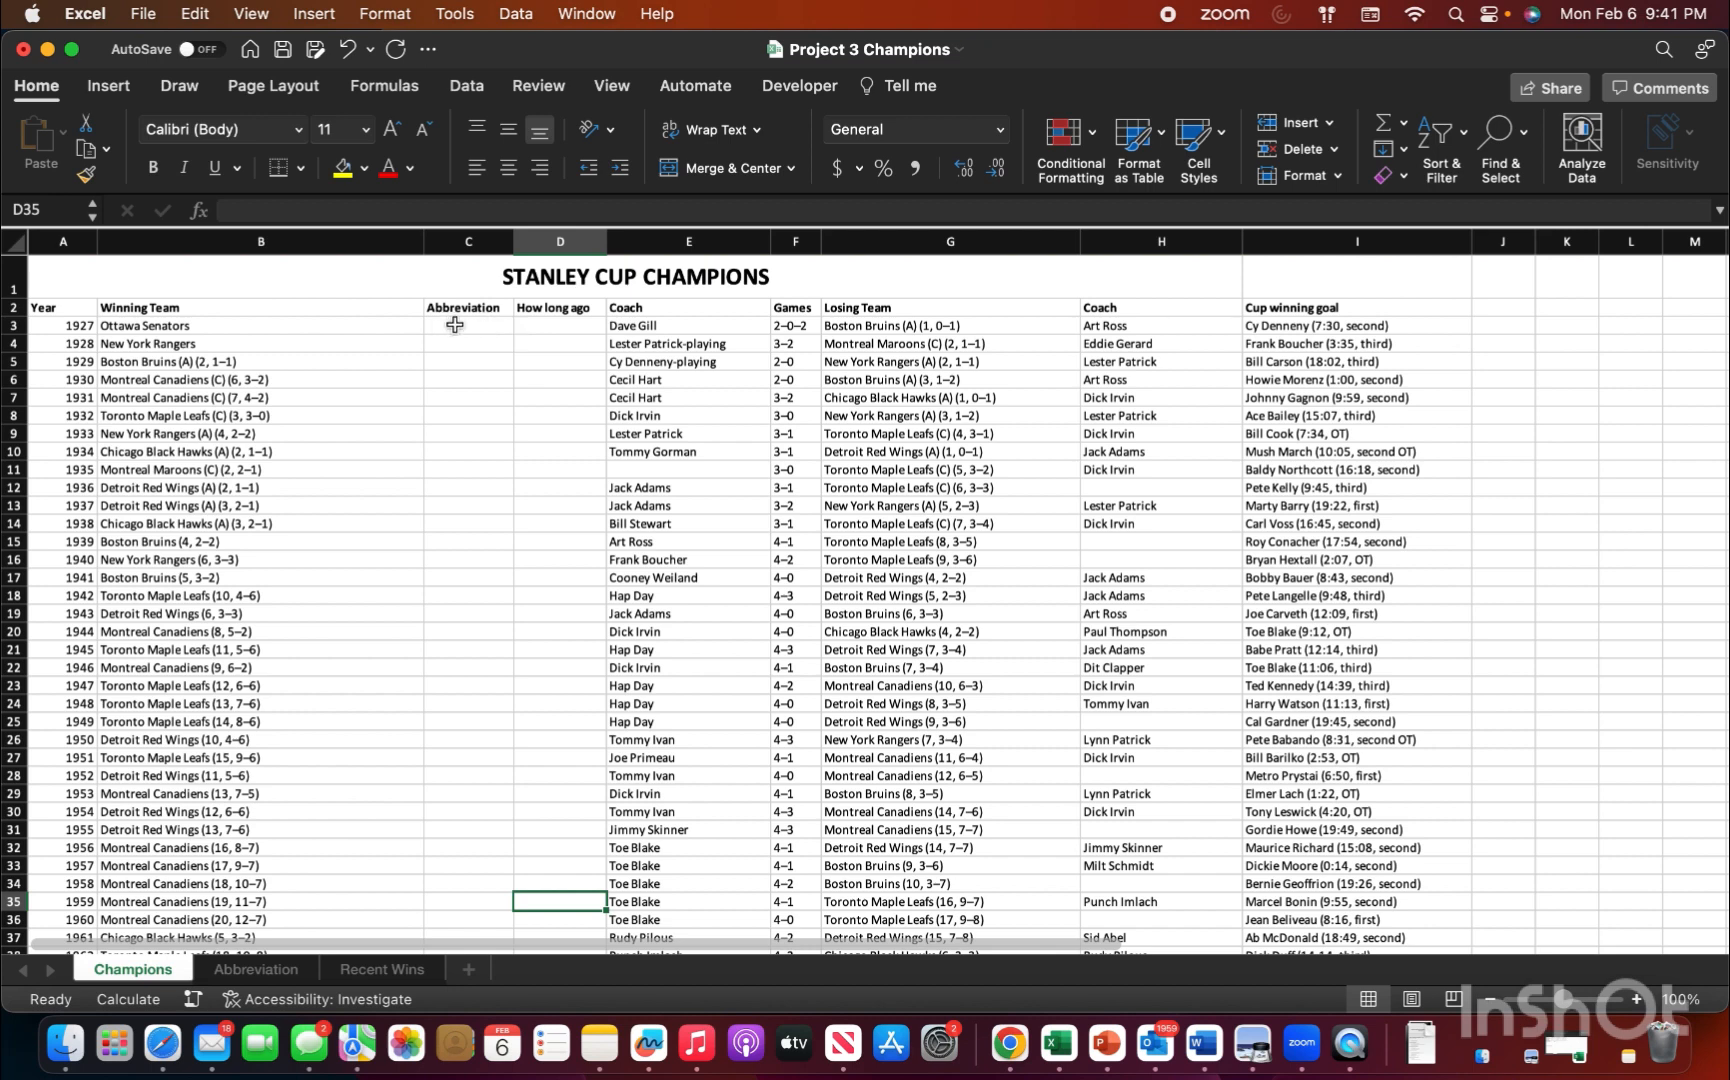
# Step: Start a LOOKUP formula in cell C3 of the Champions sheet in the Project 3 Champions workbook, with B3 as the lookup value
pyautogui.click(463, 328)
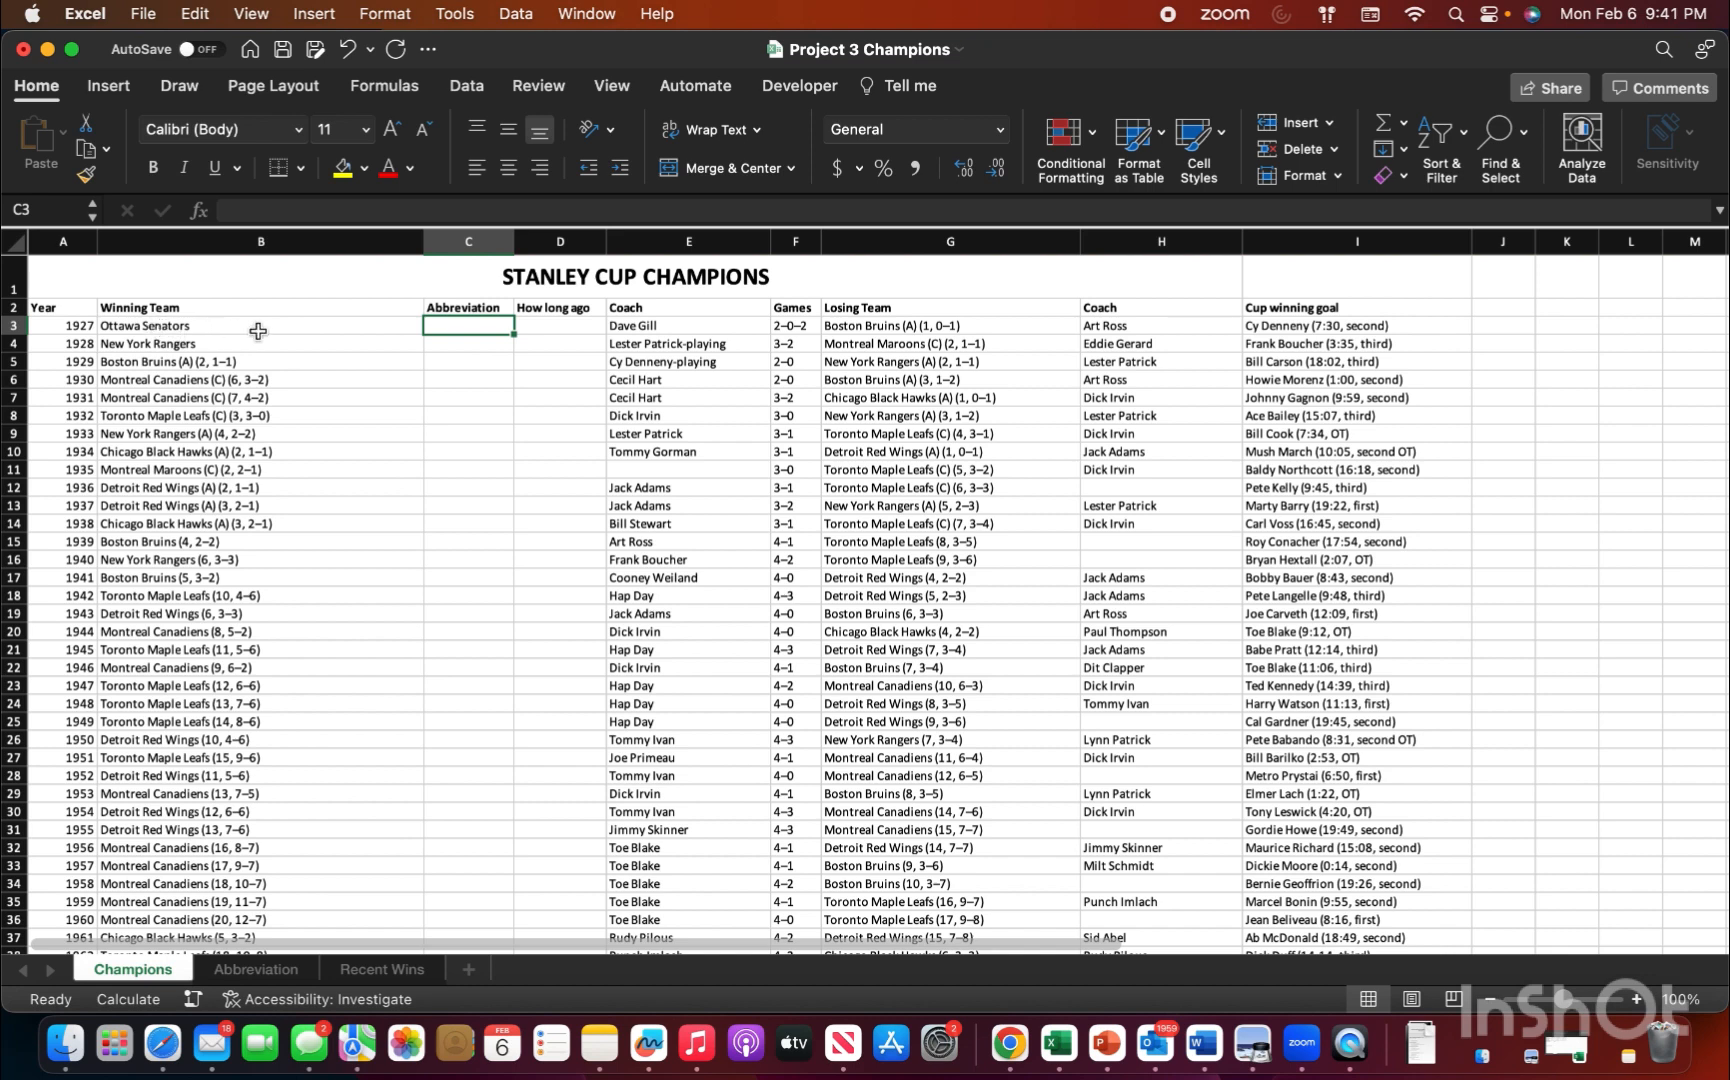
pyautogui.write('=')
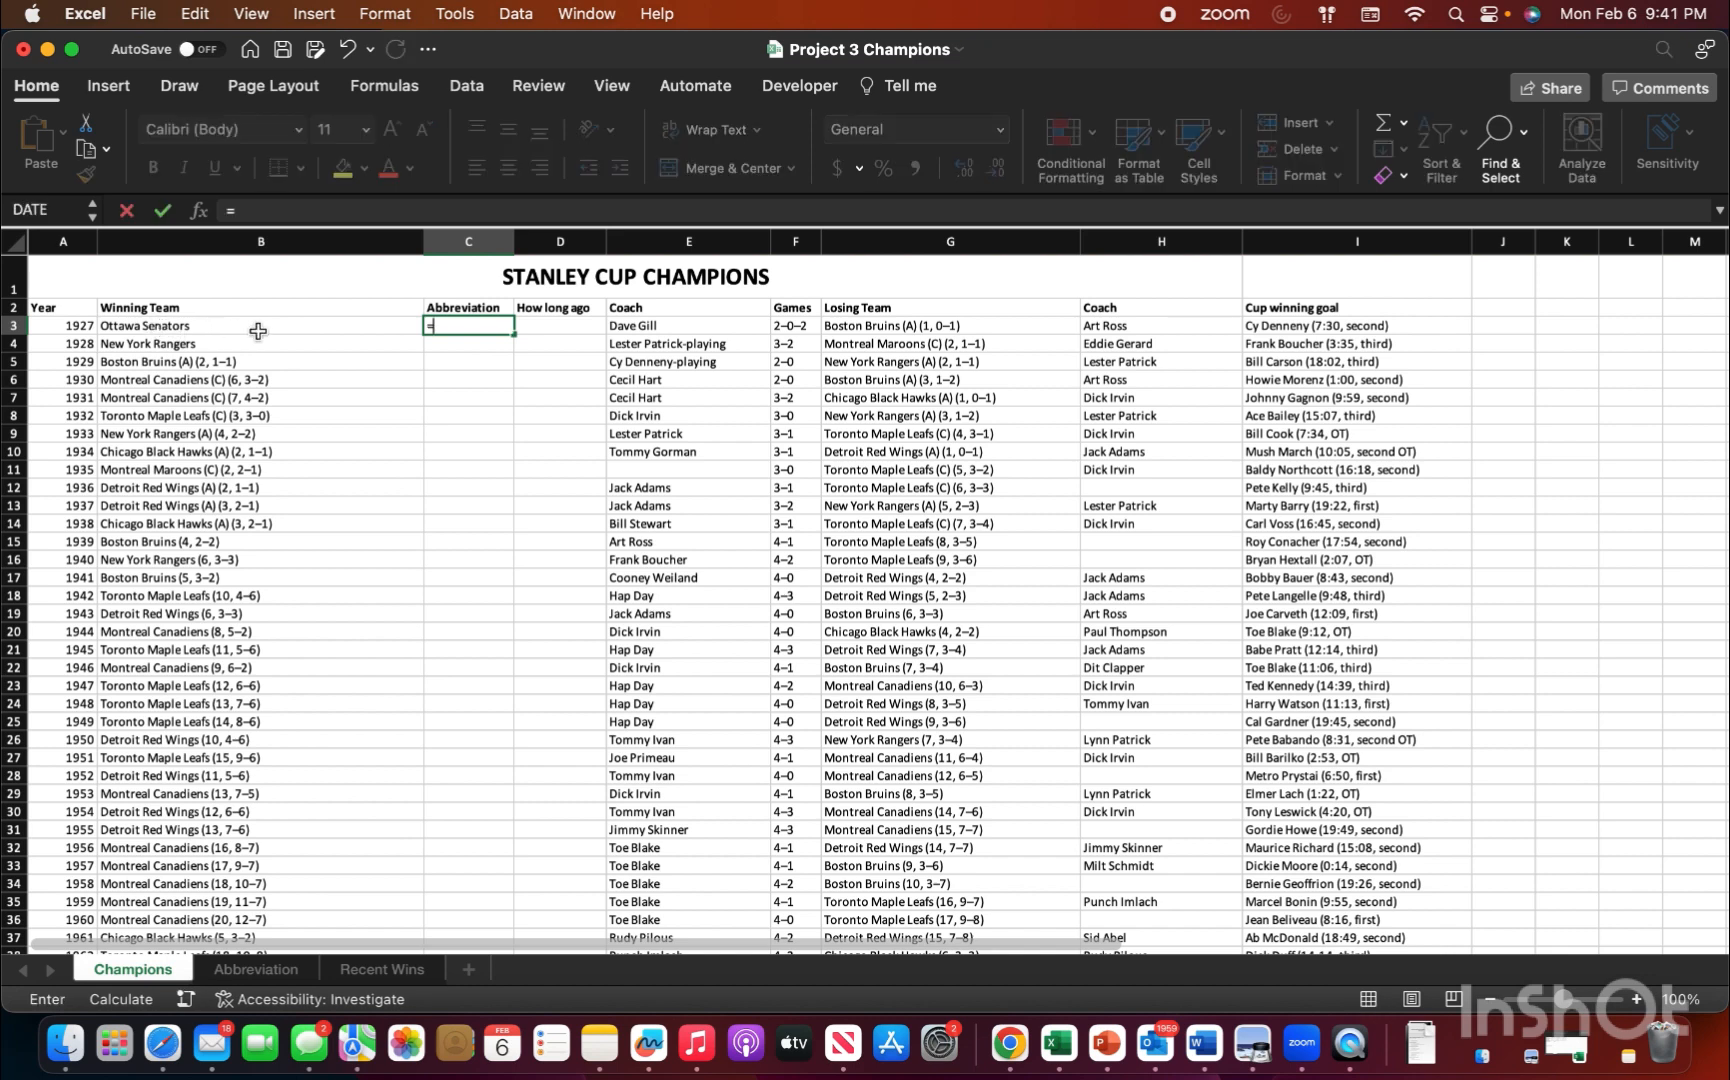
pyautogui.write('lok')
pyautogui.press('BackSpace')
pyautogui.write('o')
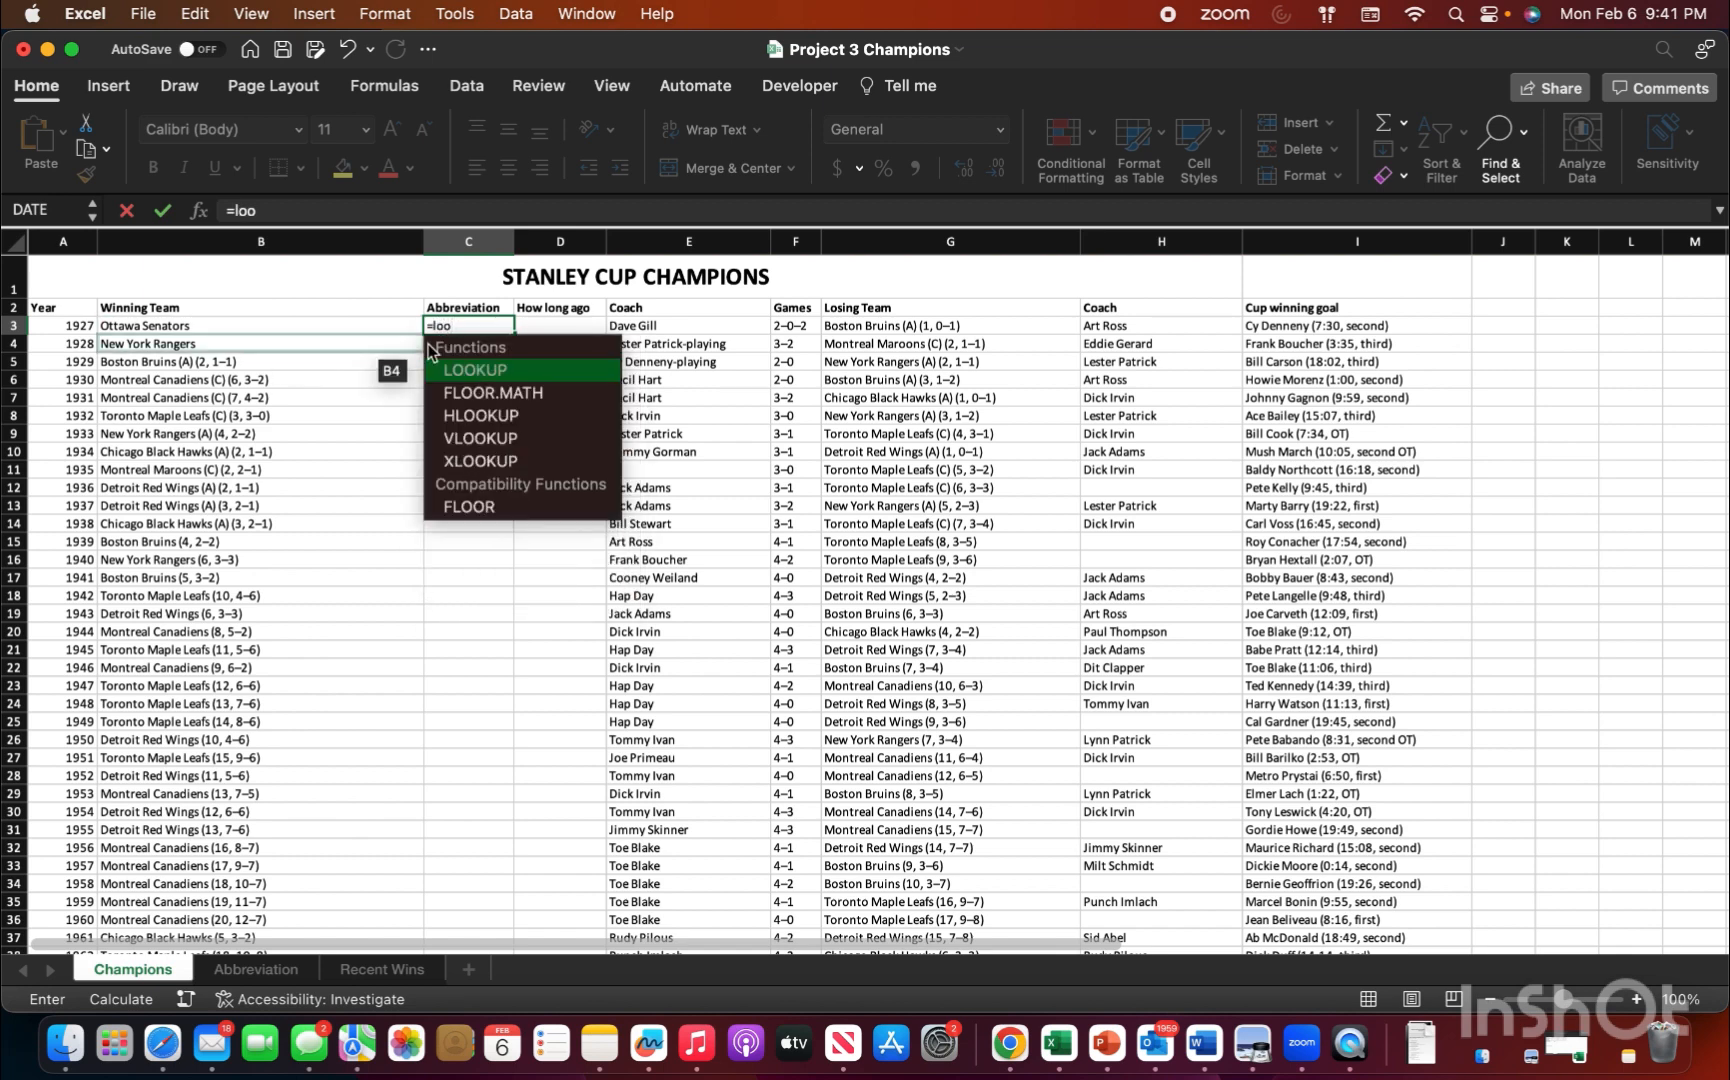
pyautogui.doubleClick(460, 371)
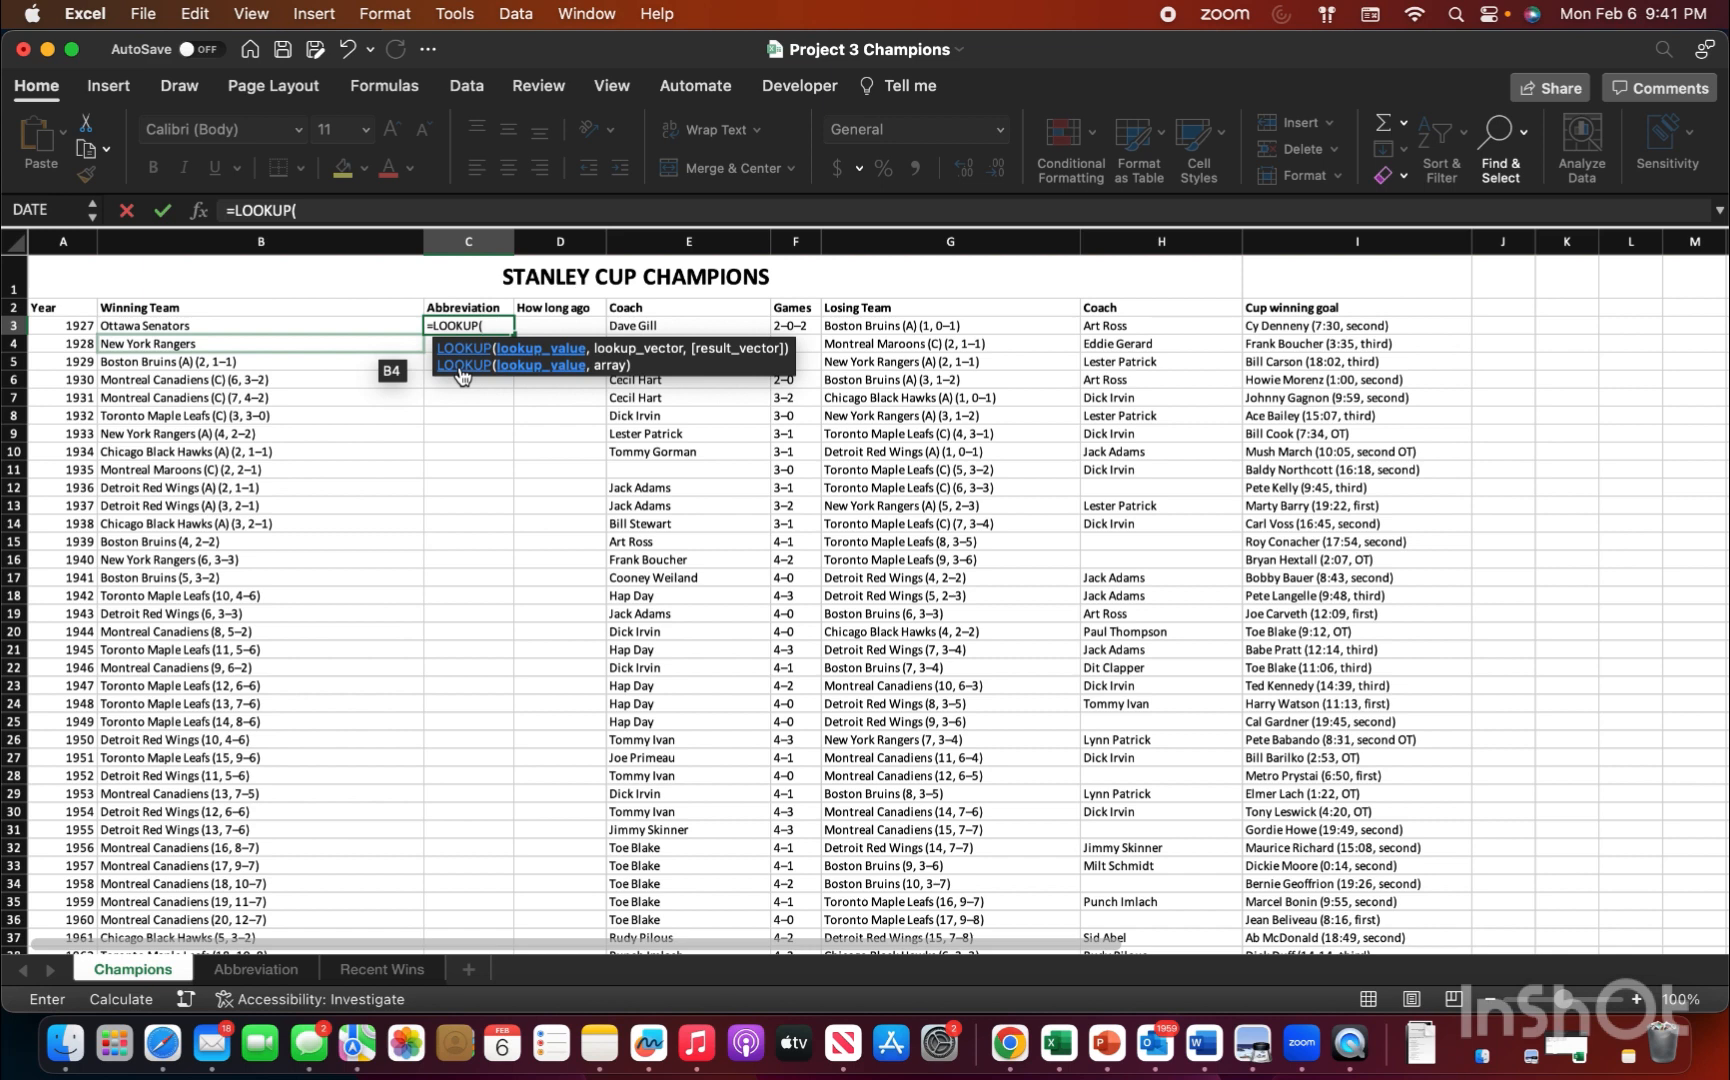
pyautogui.write(',')
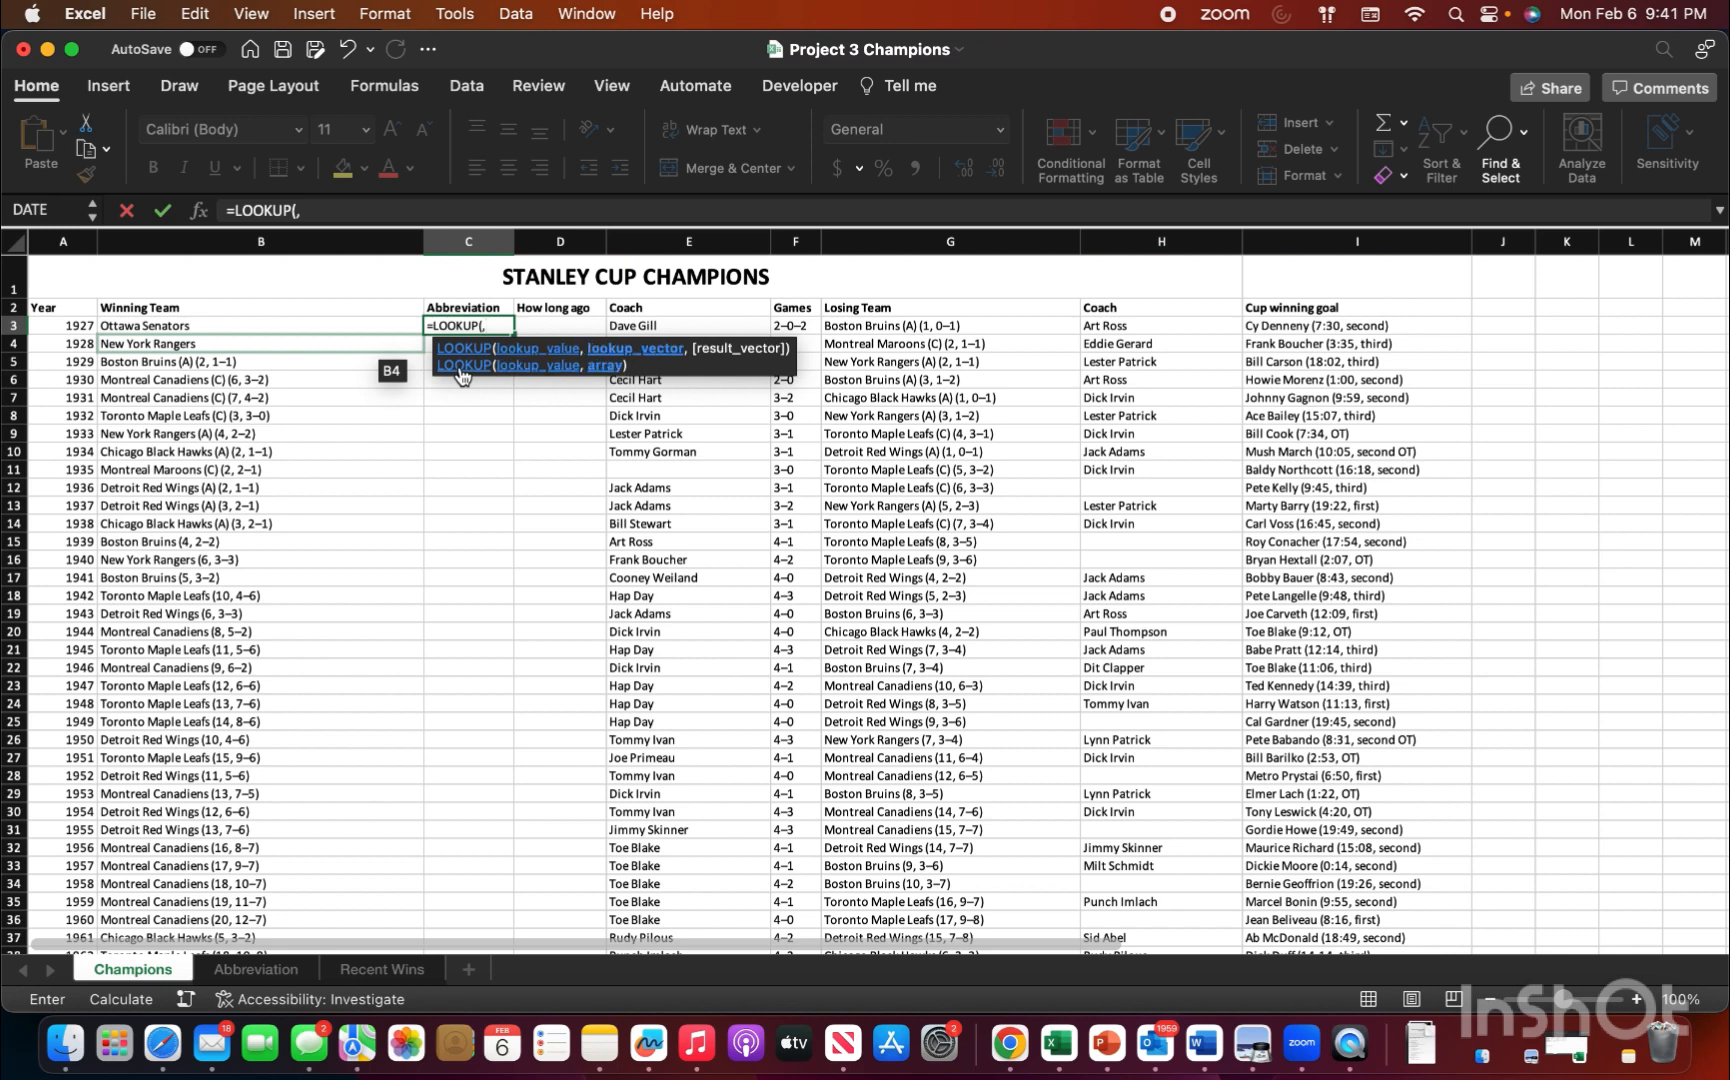
pyautogui.press('BackSpace')
pyautogui.click(270, 325)
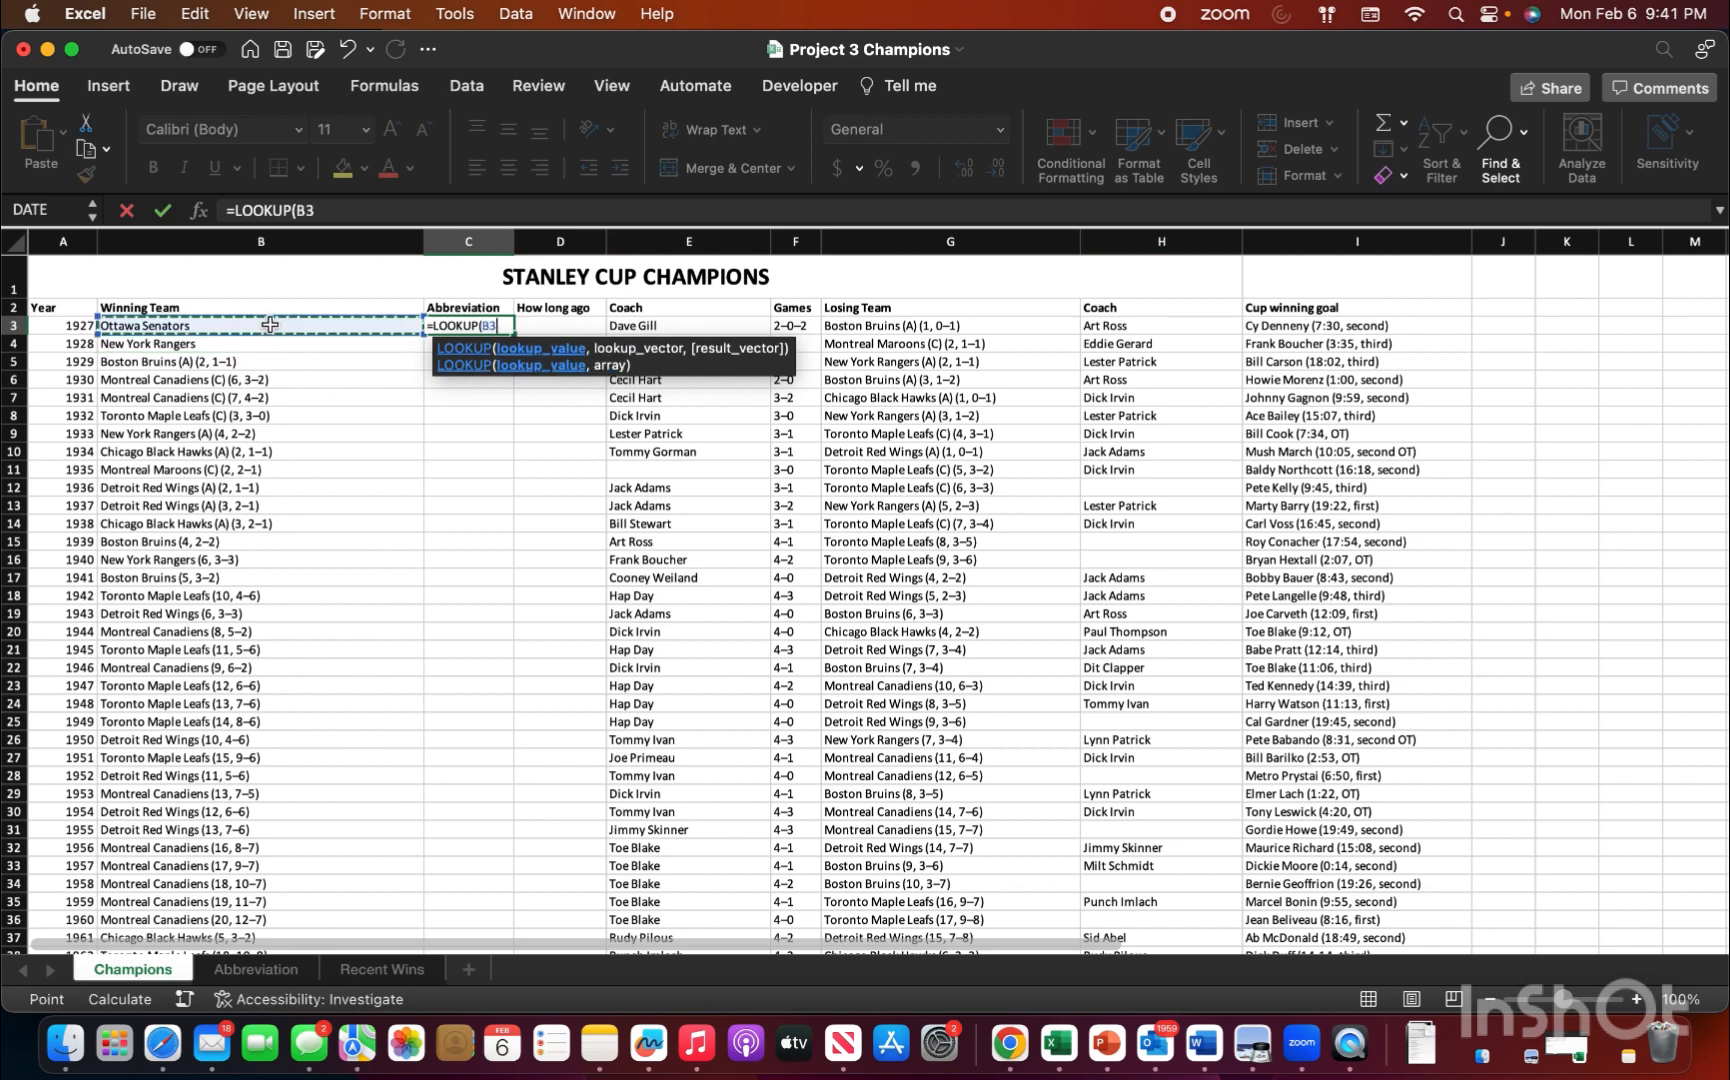
pyautogui.write(',')
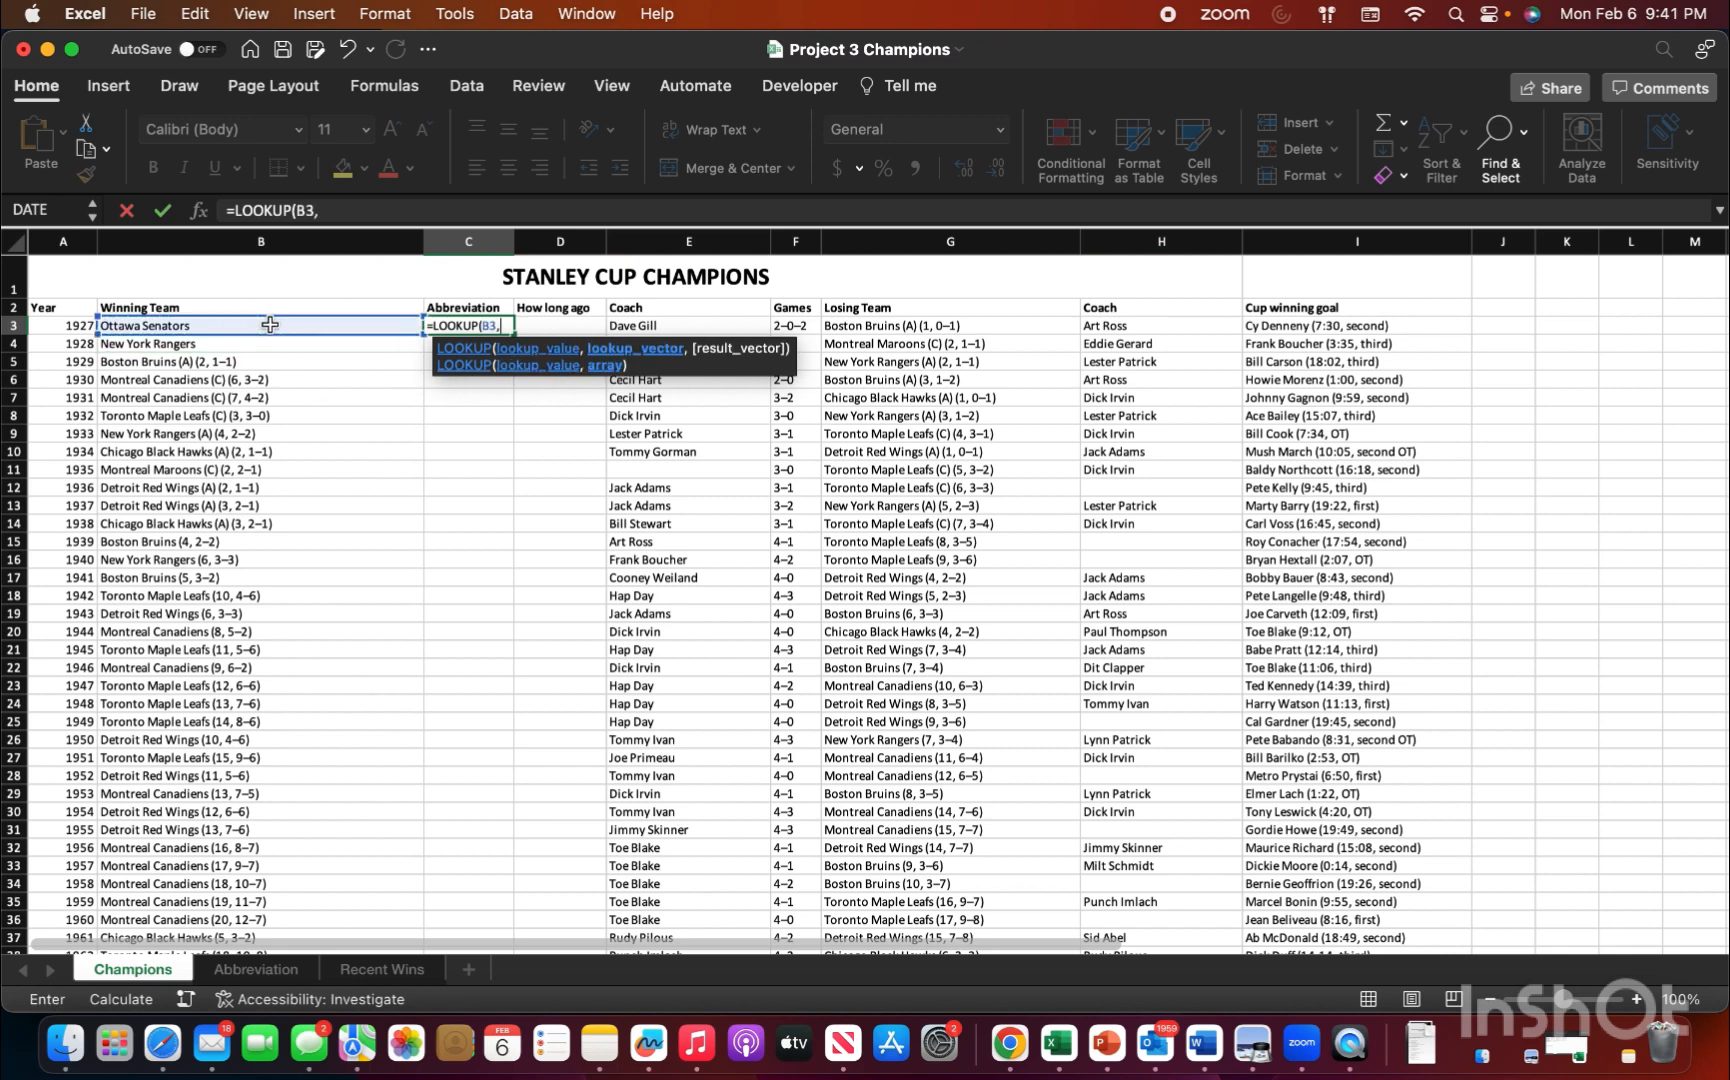
# Step: Complete the LOOKUP formula with Abbreviation!A2:A57 as the lookup vector and the matching Short column cells as the result vector
pyautogui.click(276, 970)
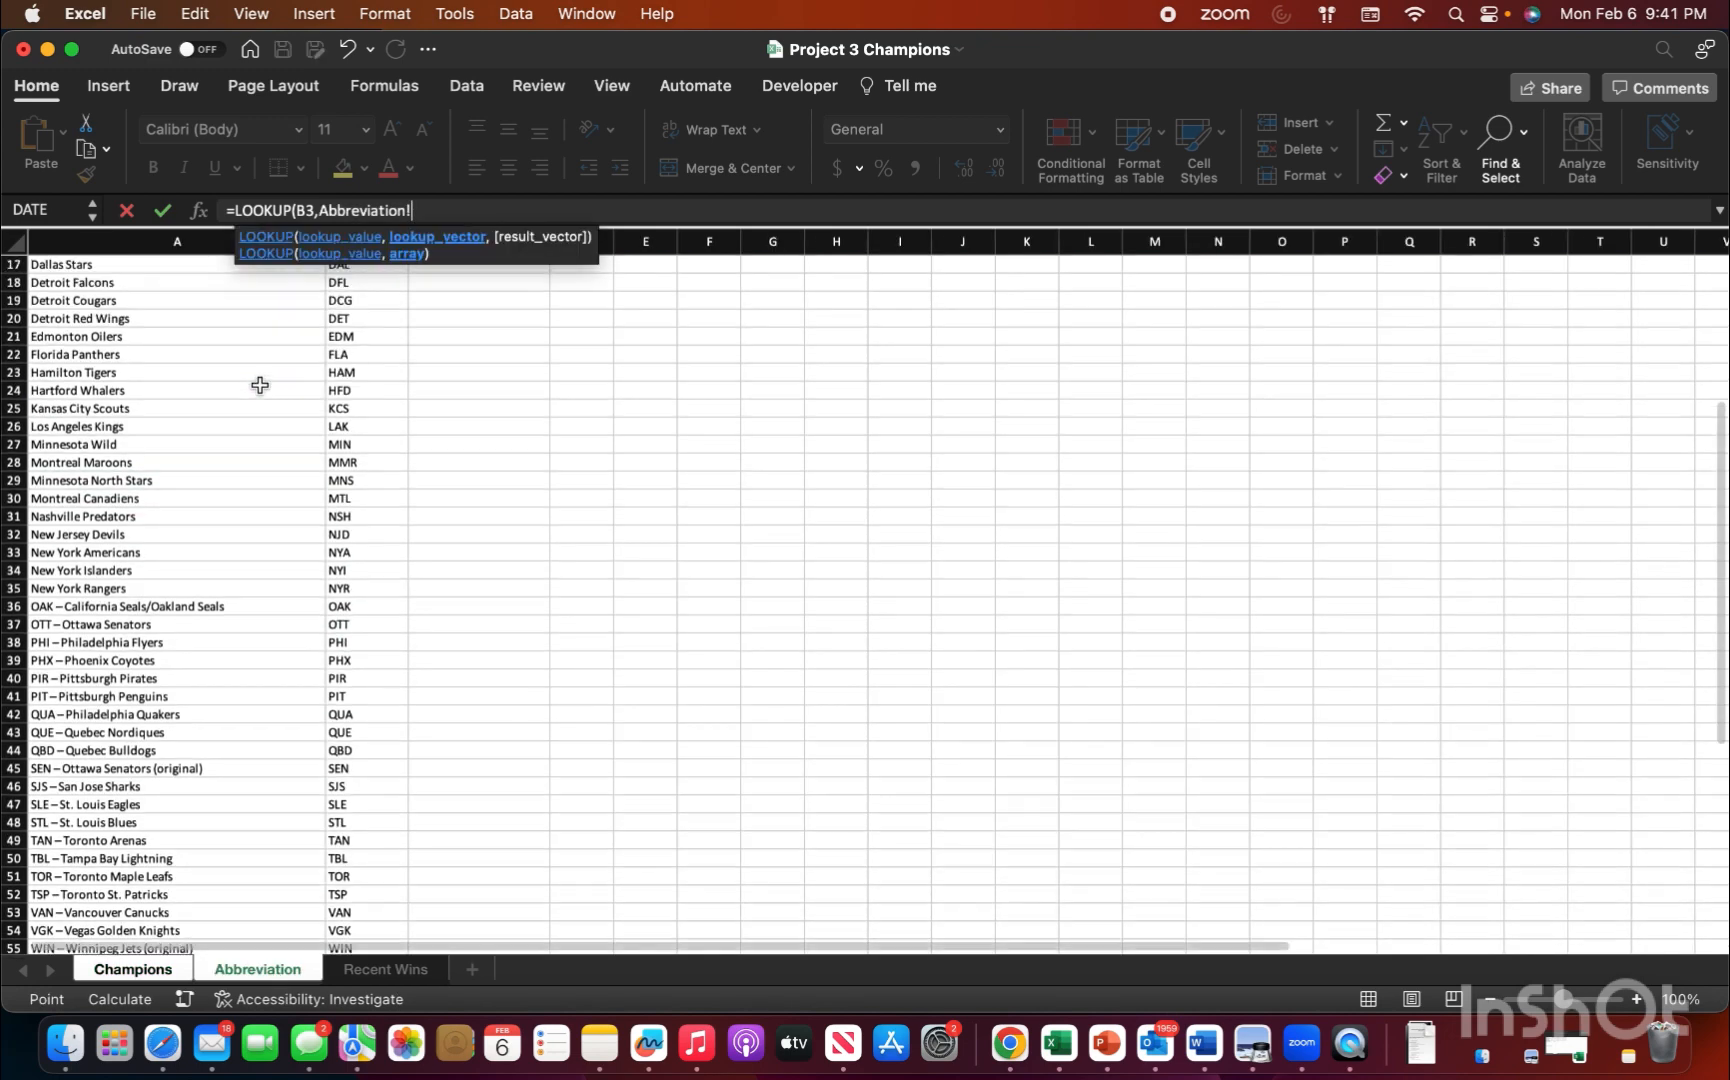
pyautogui.scroll(5, 260, 385)
pyautogui.click(117, 283)
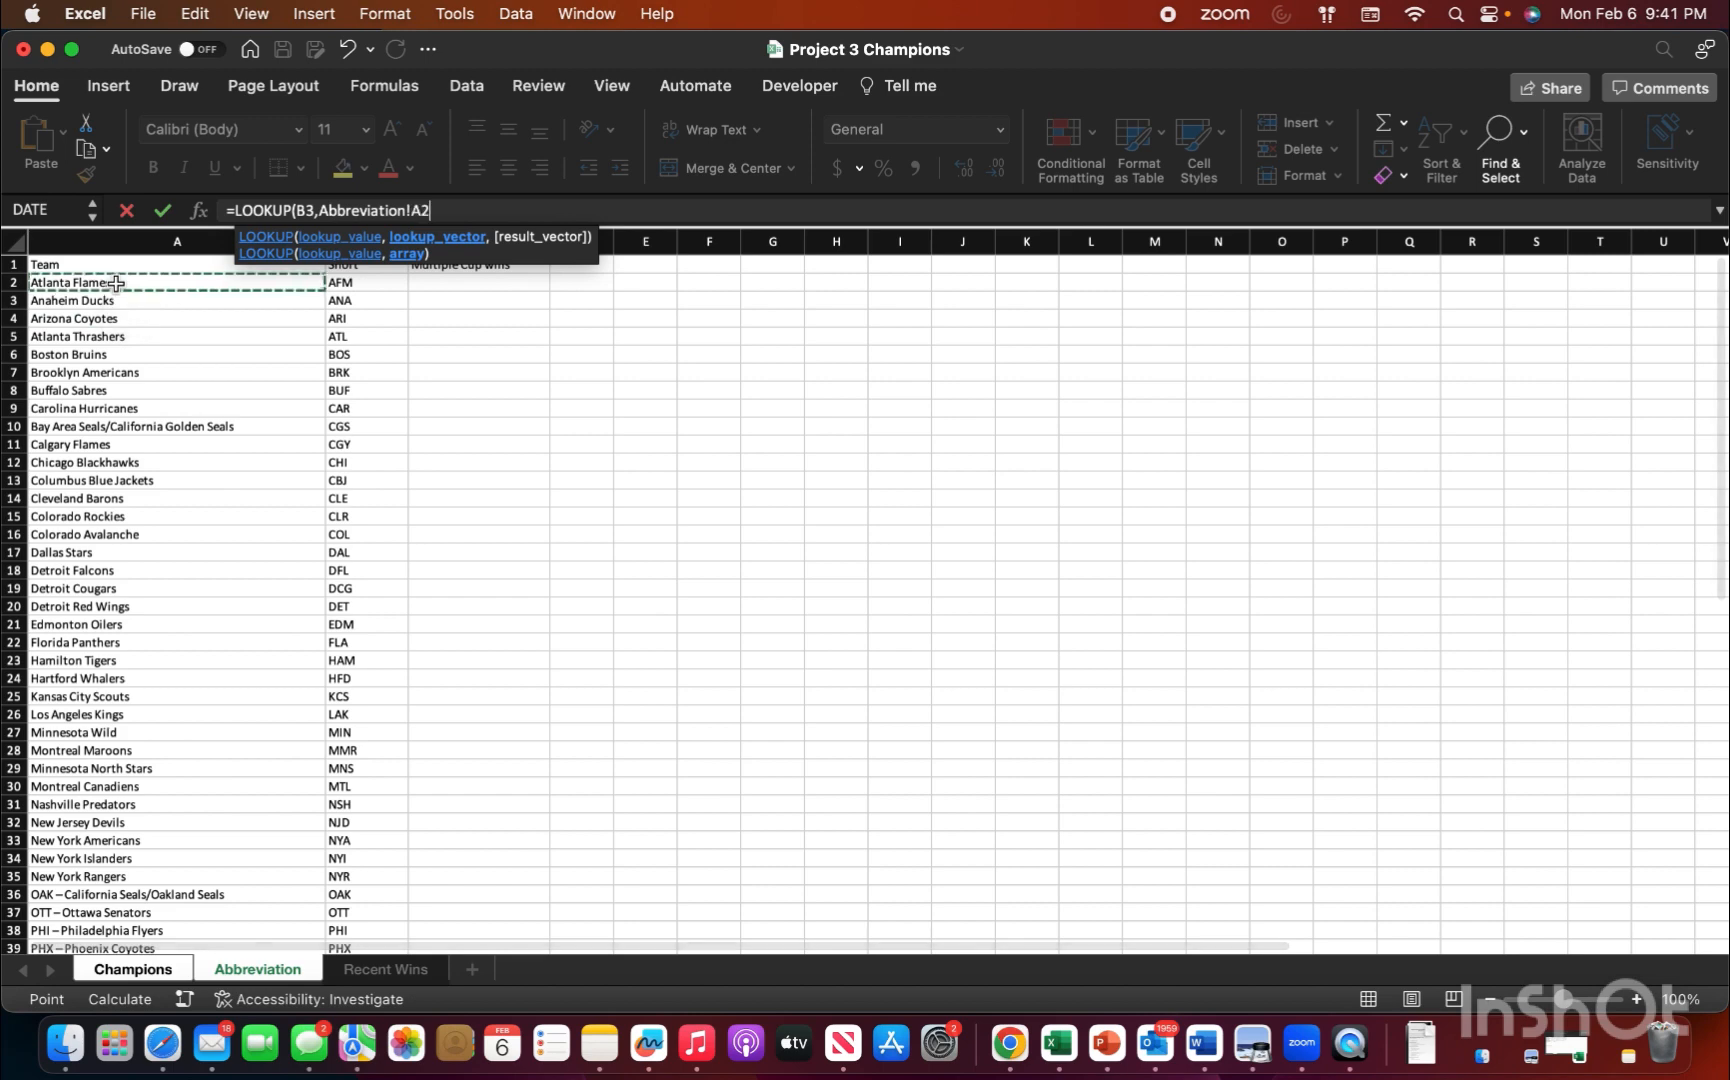
pyautogui.moveTo(117, 283); pyautogui.dragTo(110, 799)
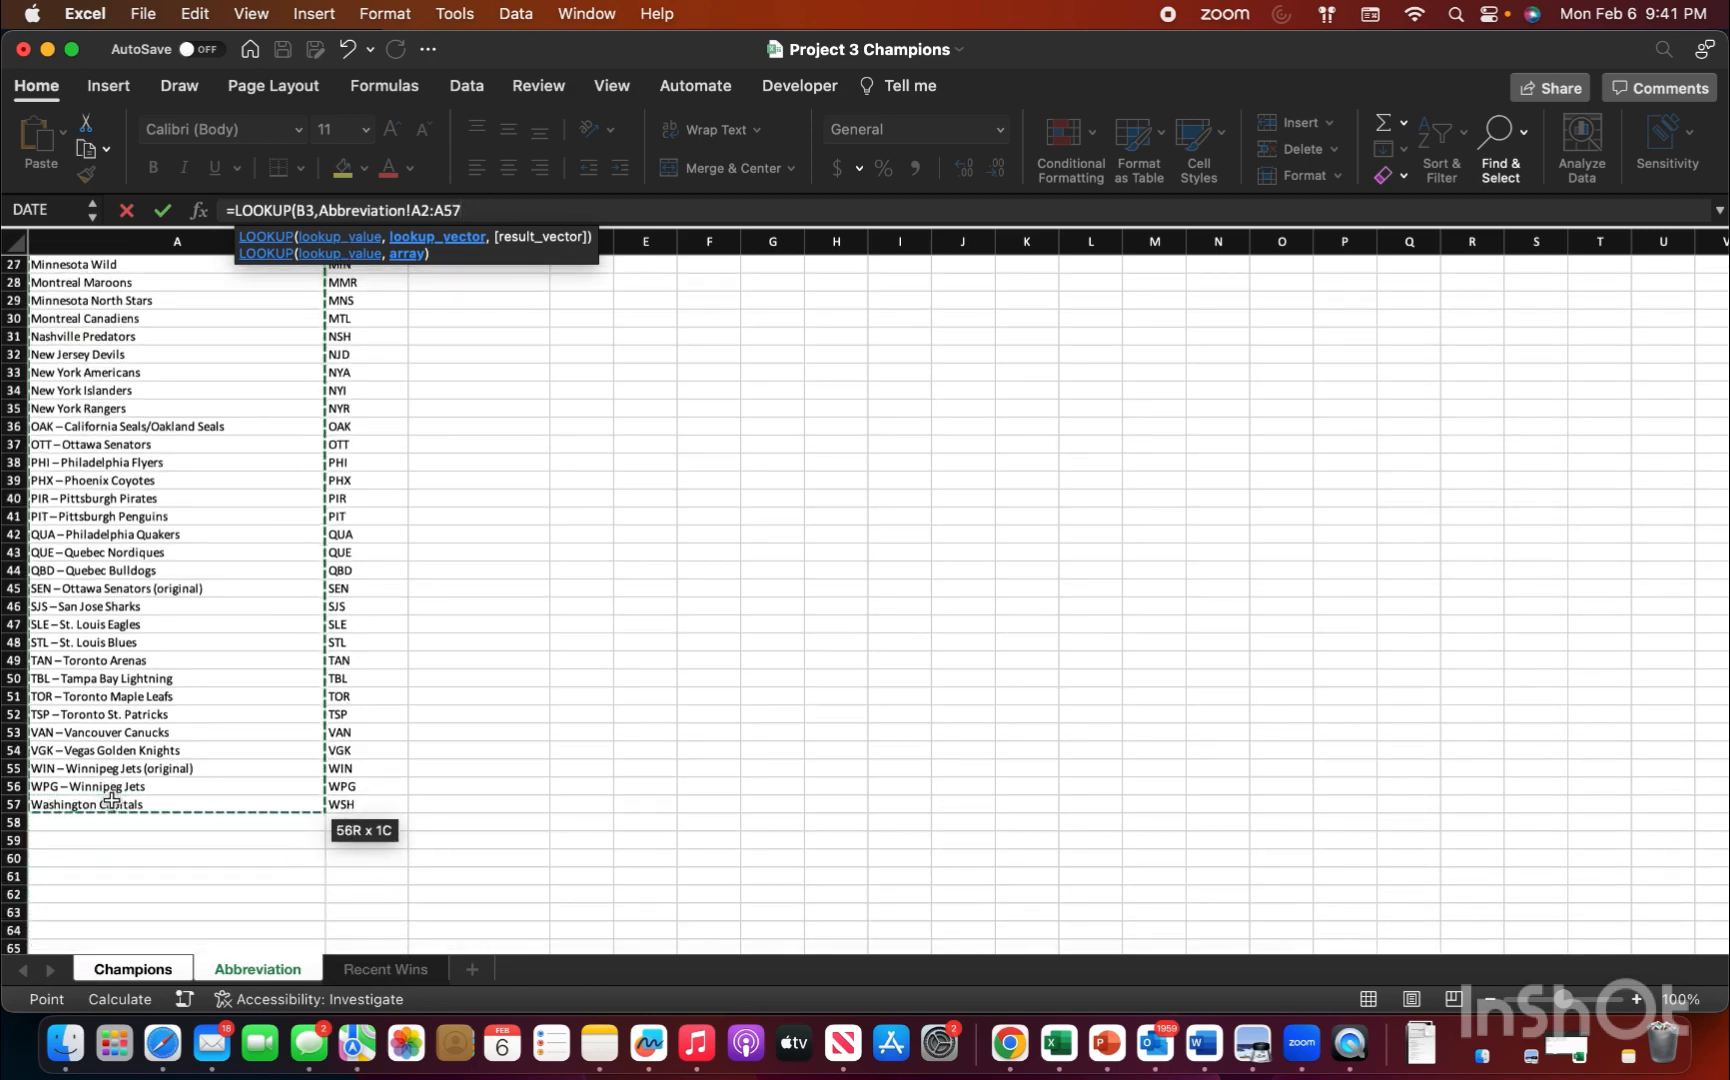
pyautogui.write(',')
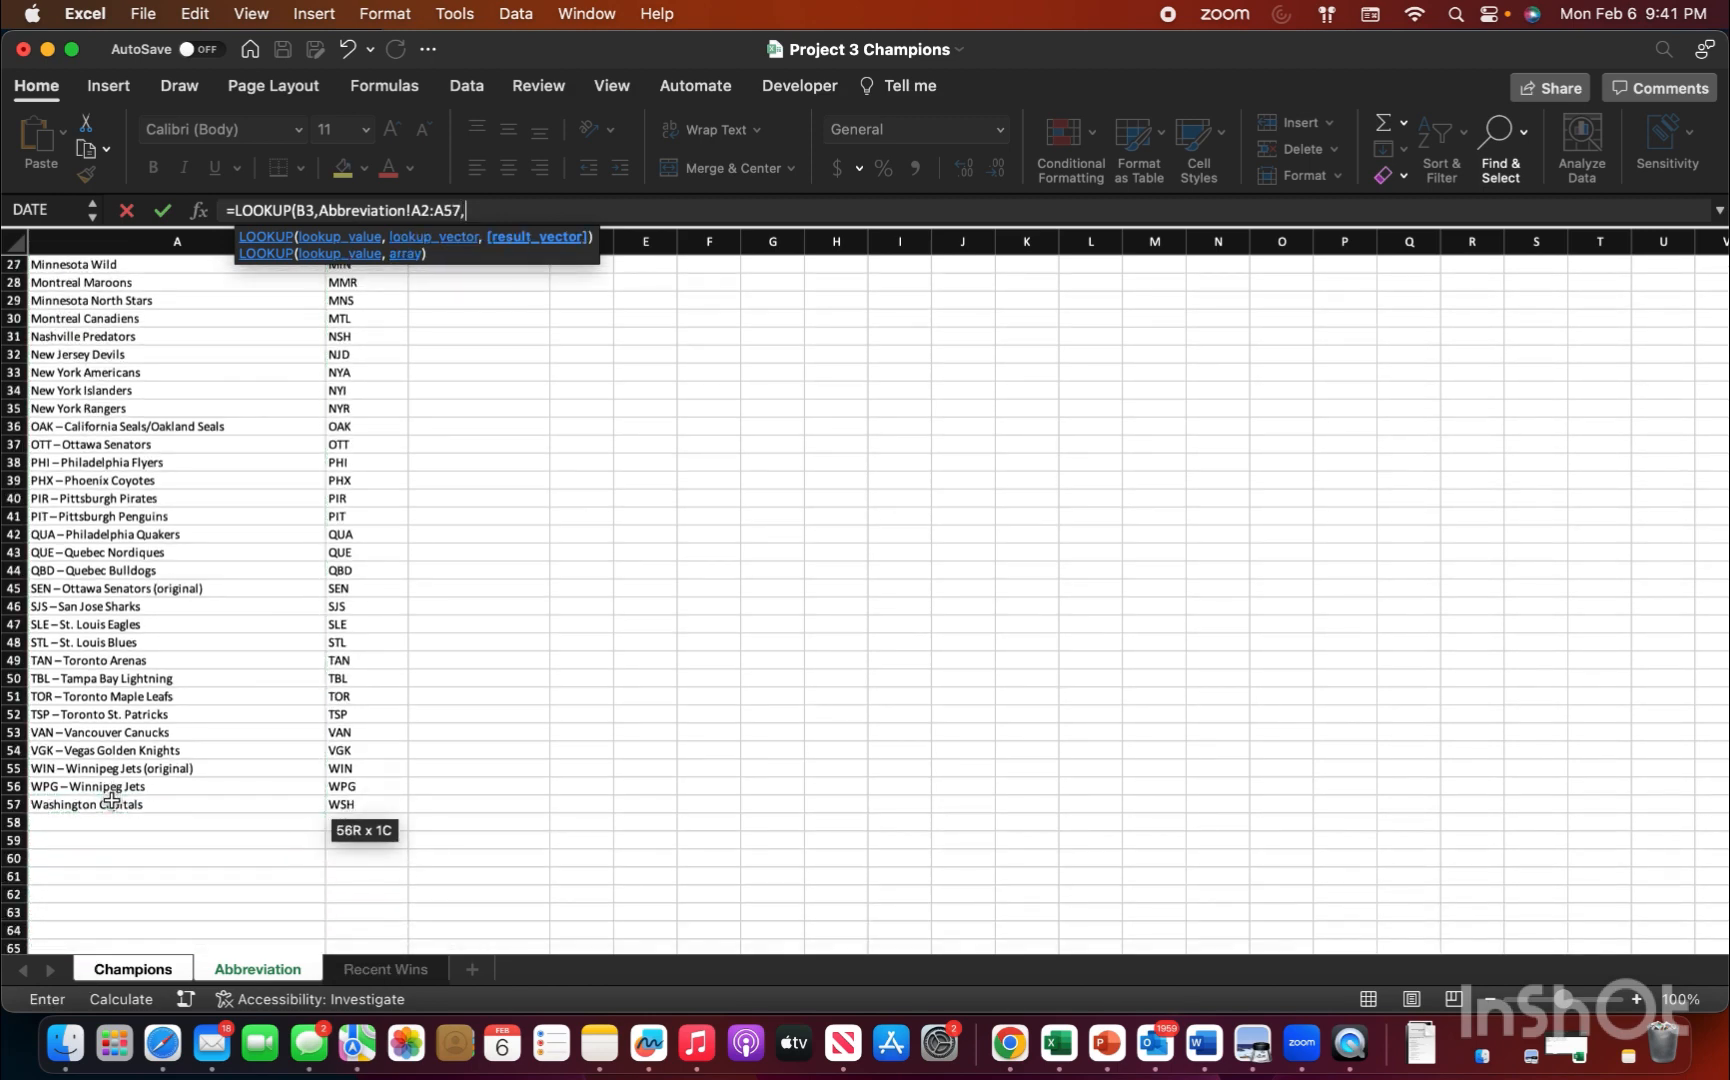
pyautogui.scroll(9, 336, 487)
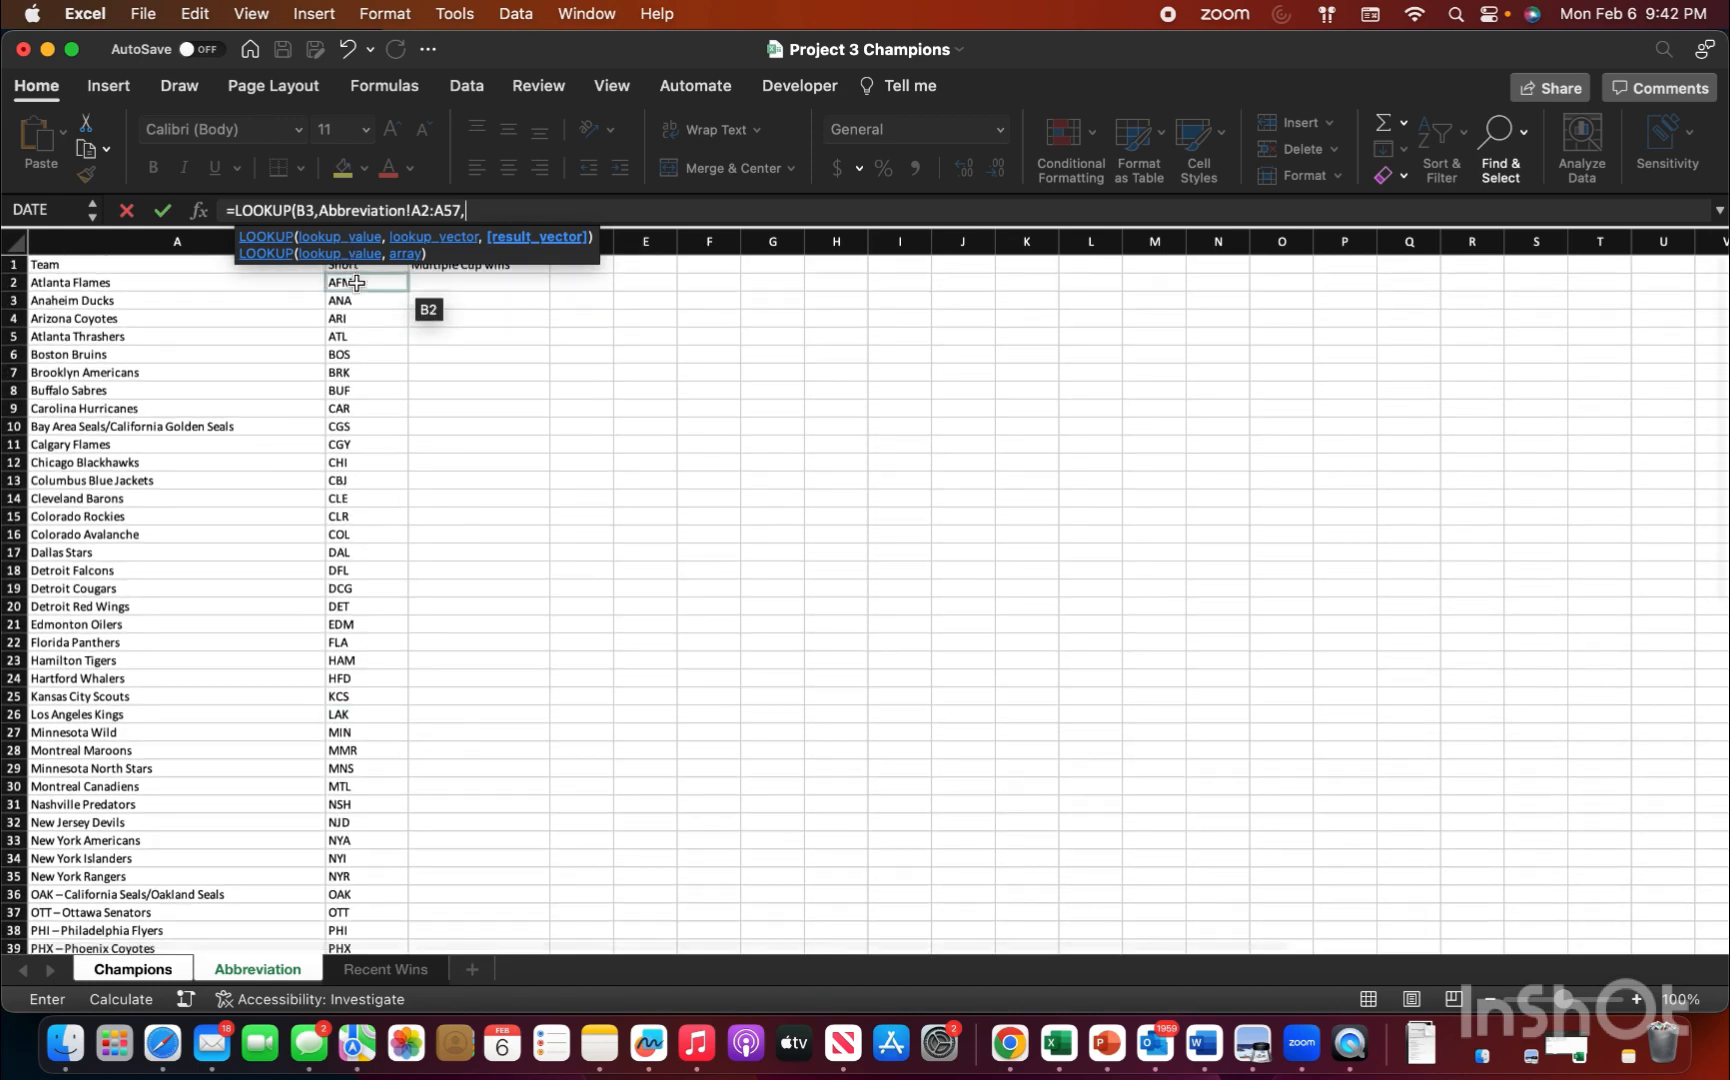
pyautogui.moveTo(357, 283); pyautogui.dragTo(392, 797)
pyautogui.press('Return')
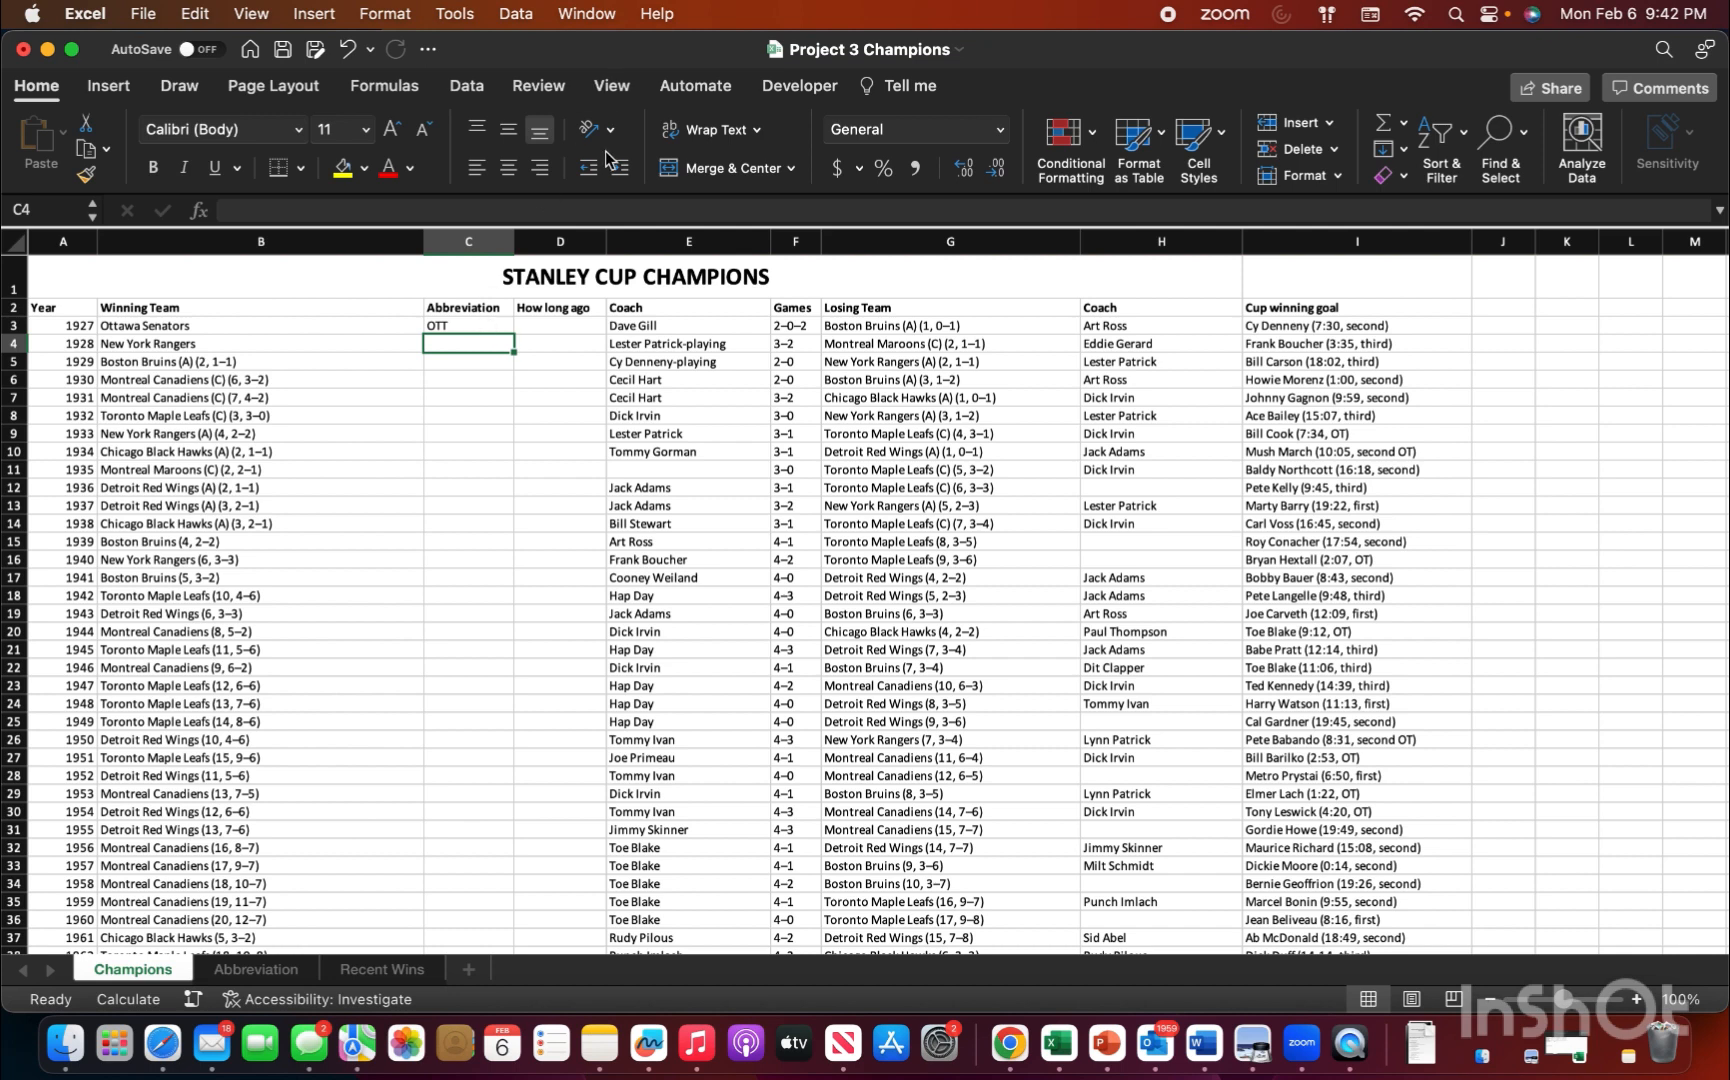
# Step: Protect the workbook structure by entering the protection password
pyautogui.click(560, 86)
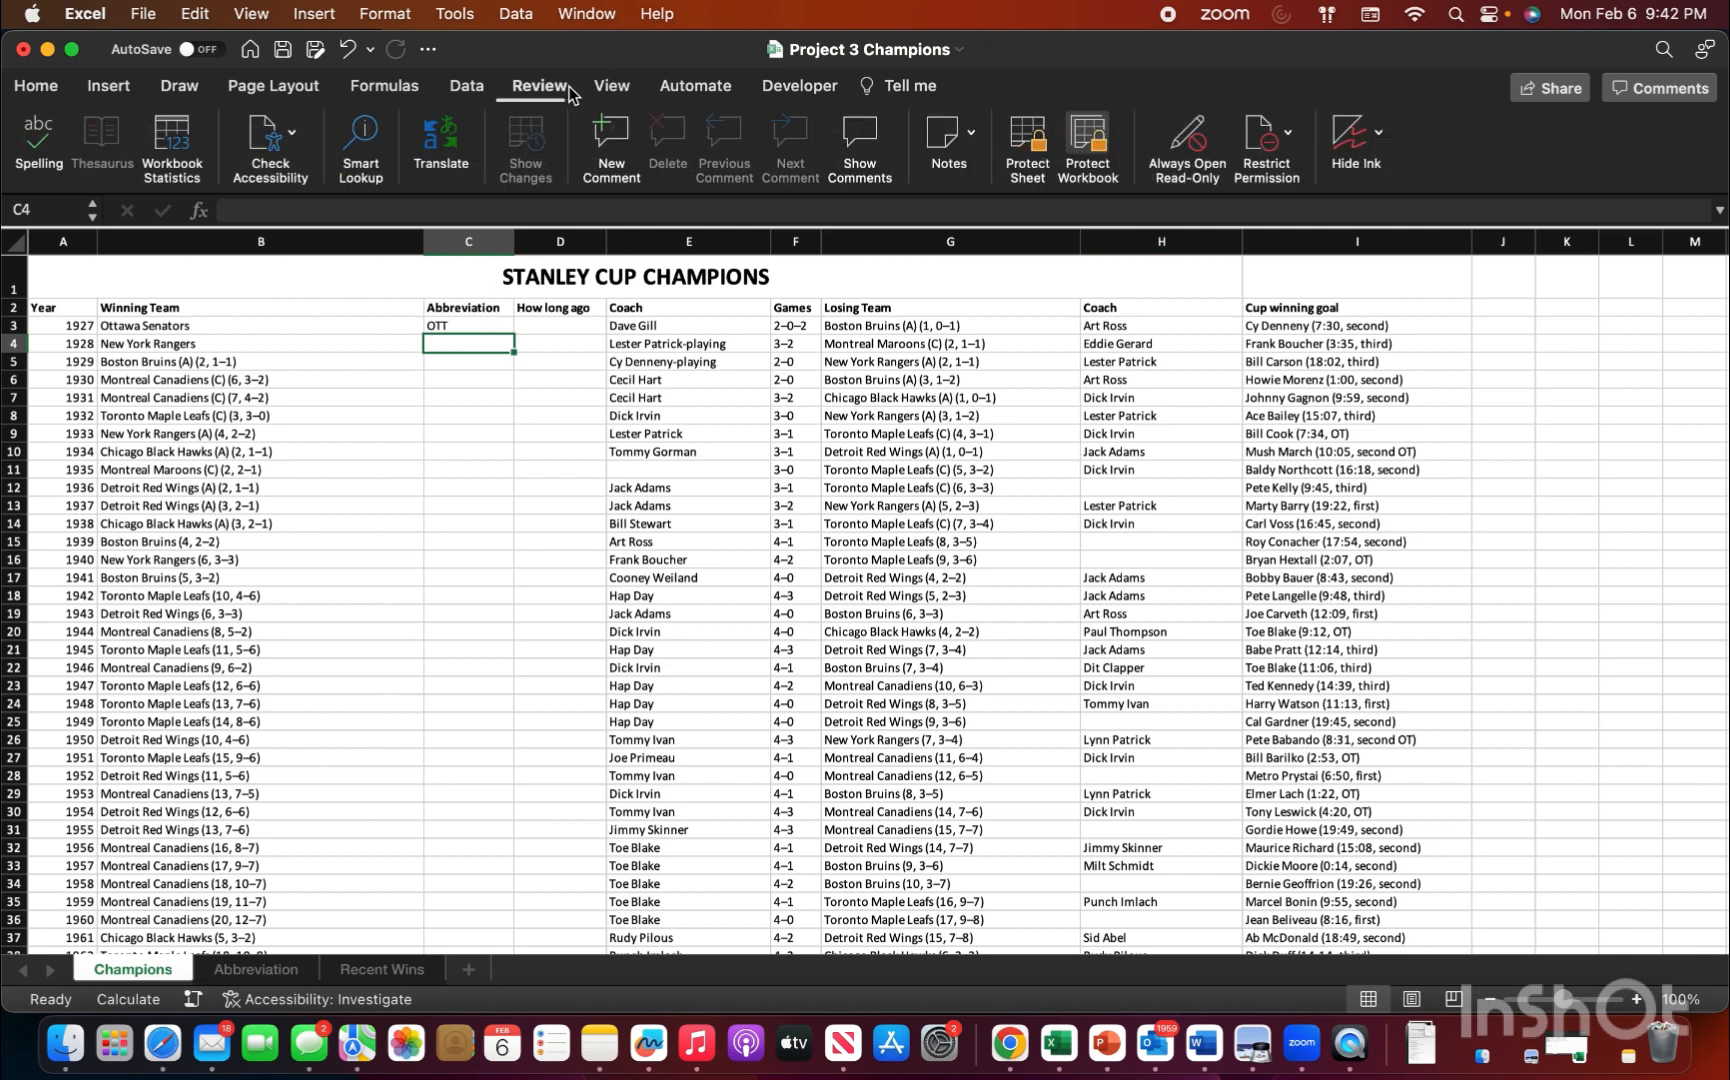
pyautogui.click(1097, 145)
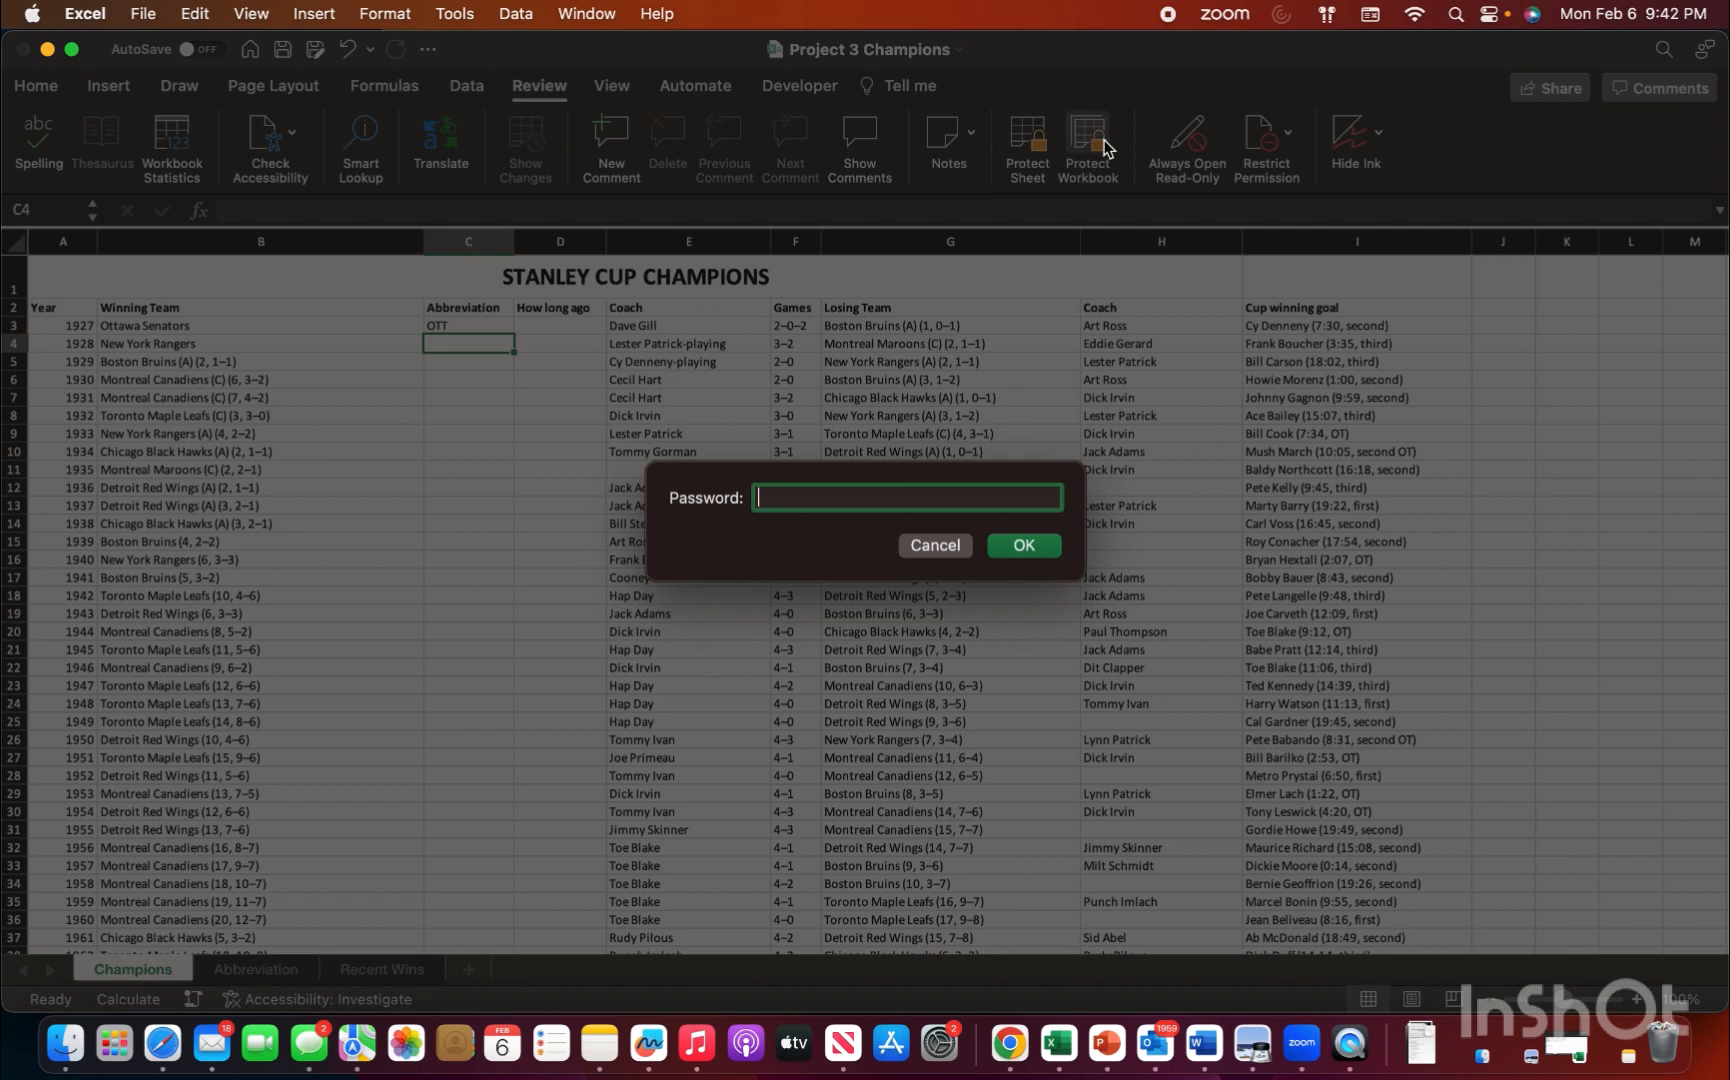
pyautogui.write('123456789')
pyautogui.press('Return')
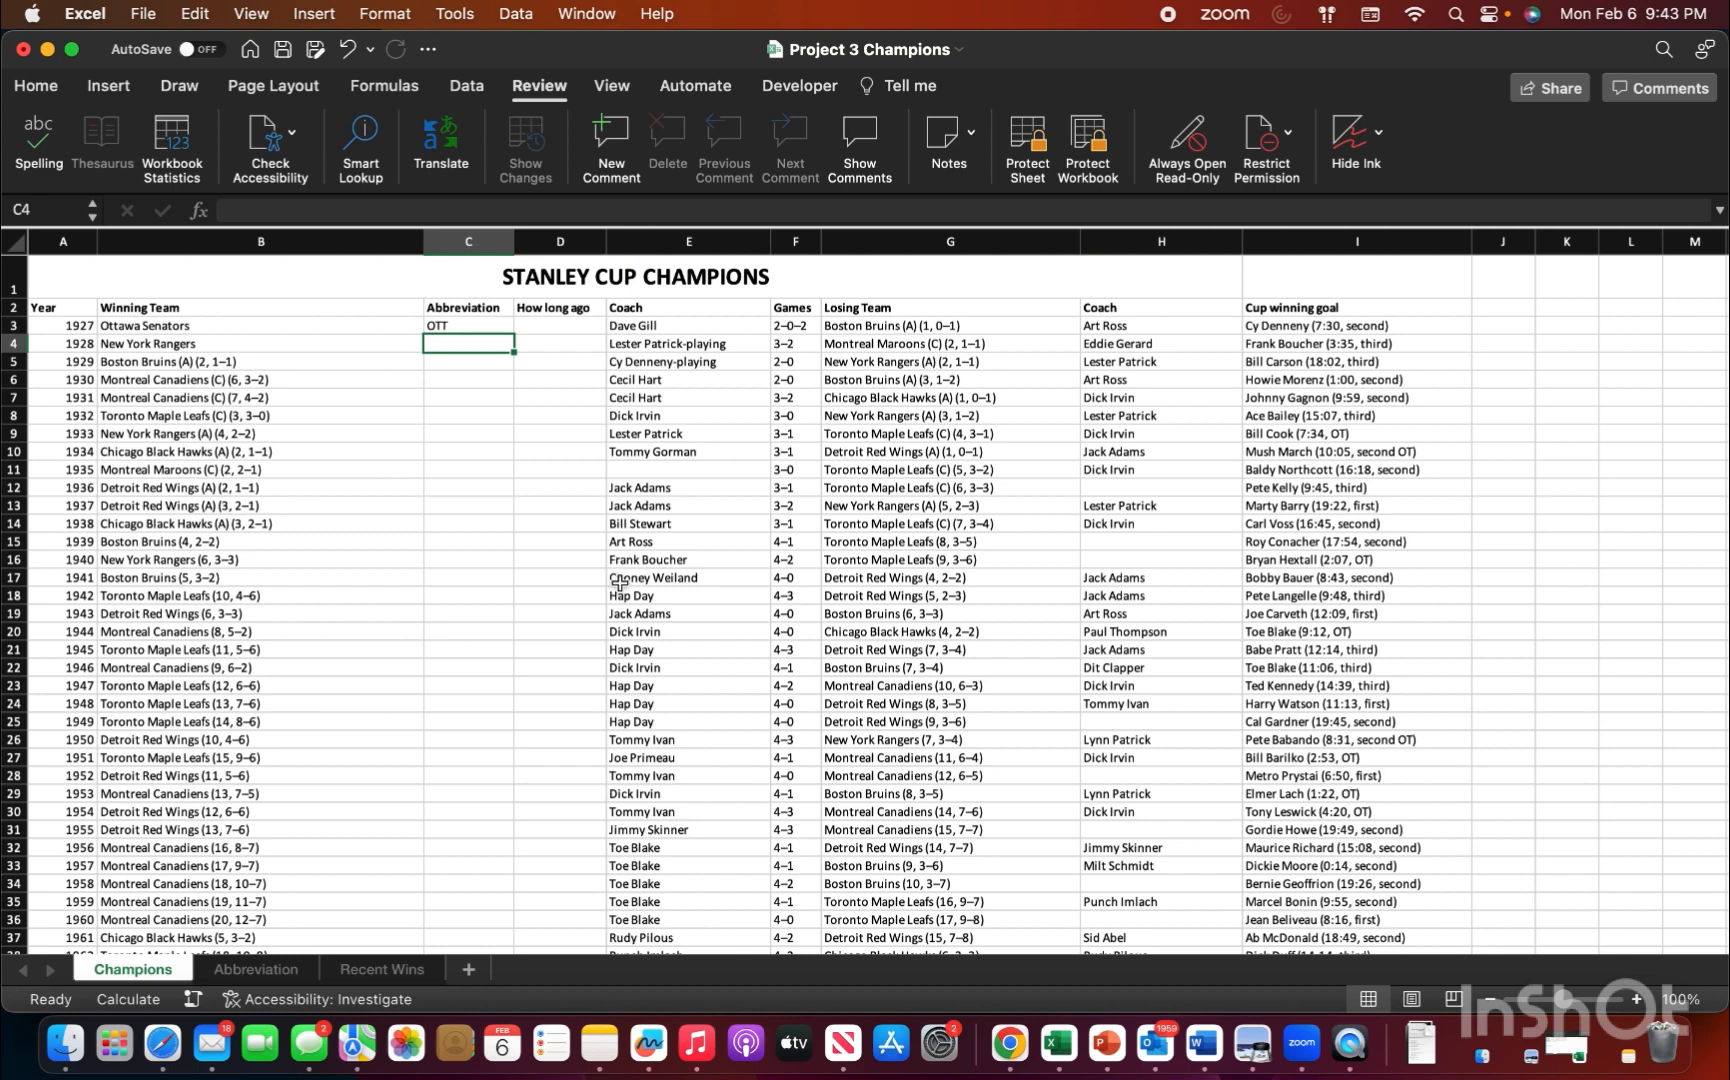
# Step: Start an IF formula with a nested AND test in cell G3 of the Recent Wins sheet
pyautogui.click(386, 971)
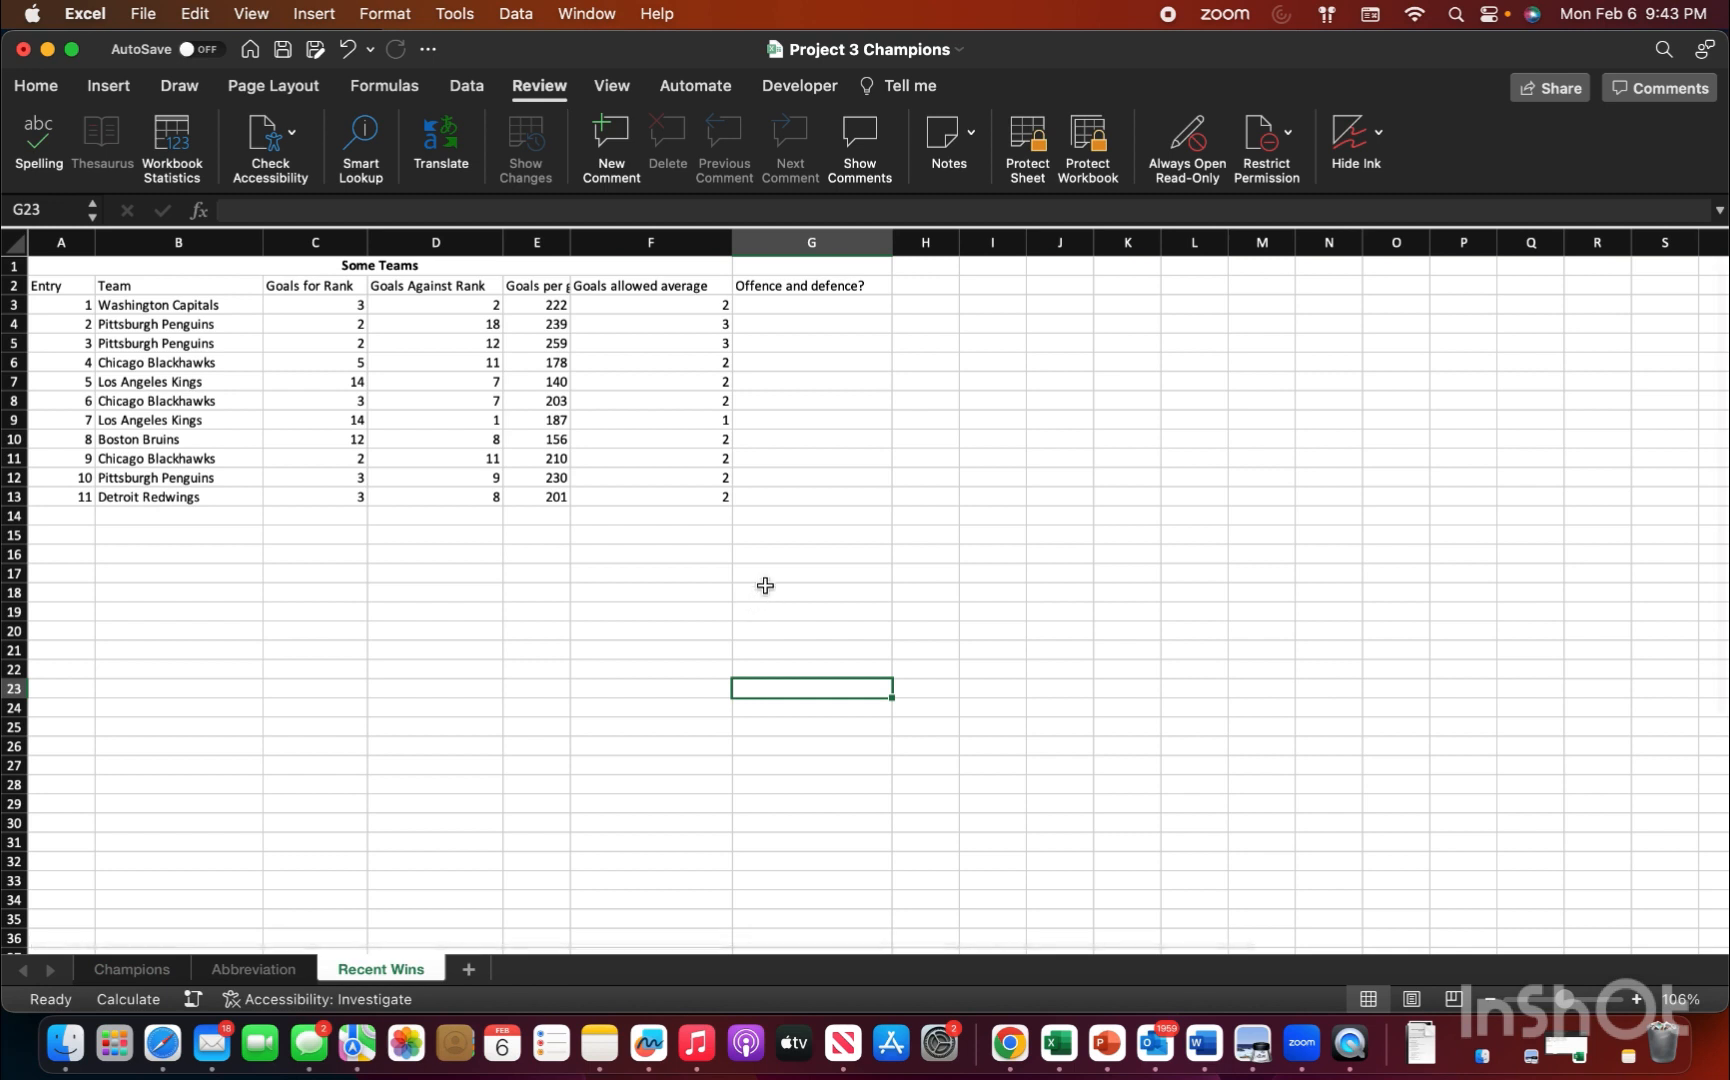
pyautogui.click(790, 307)
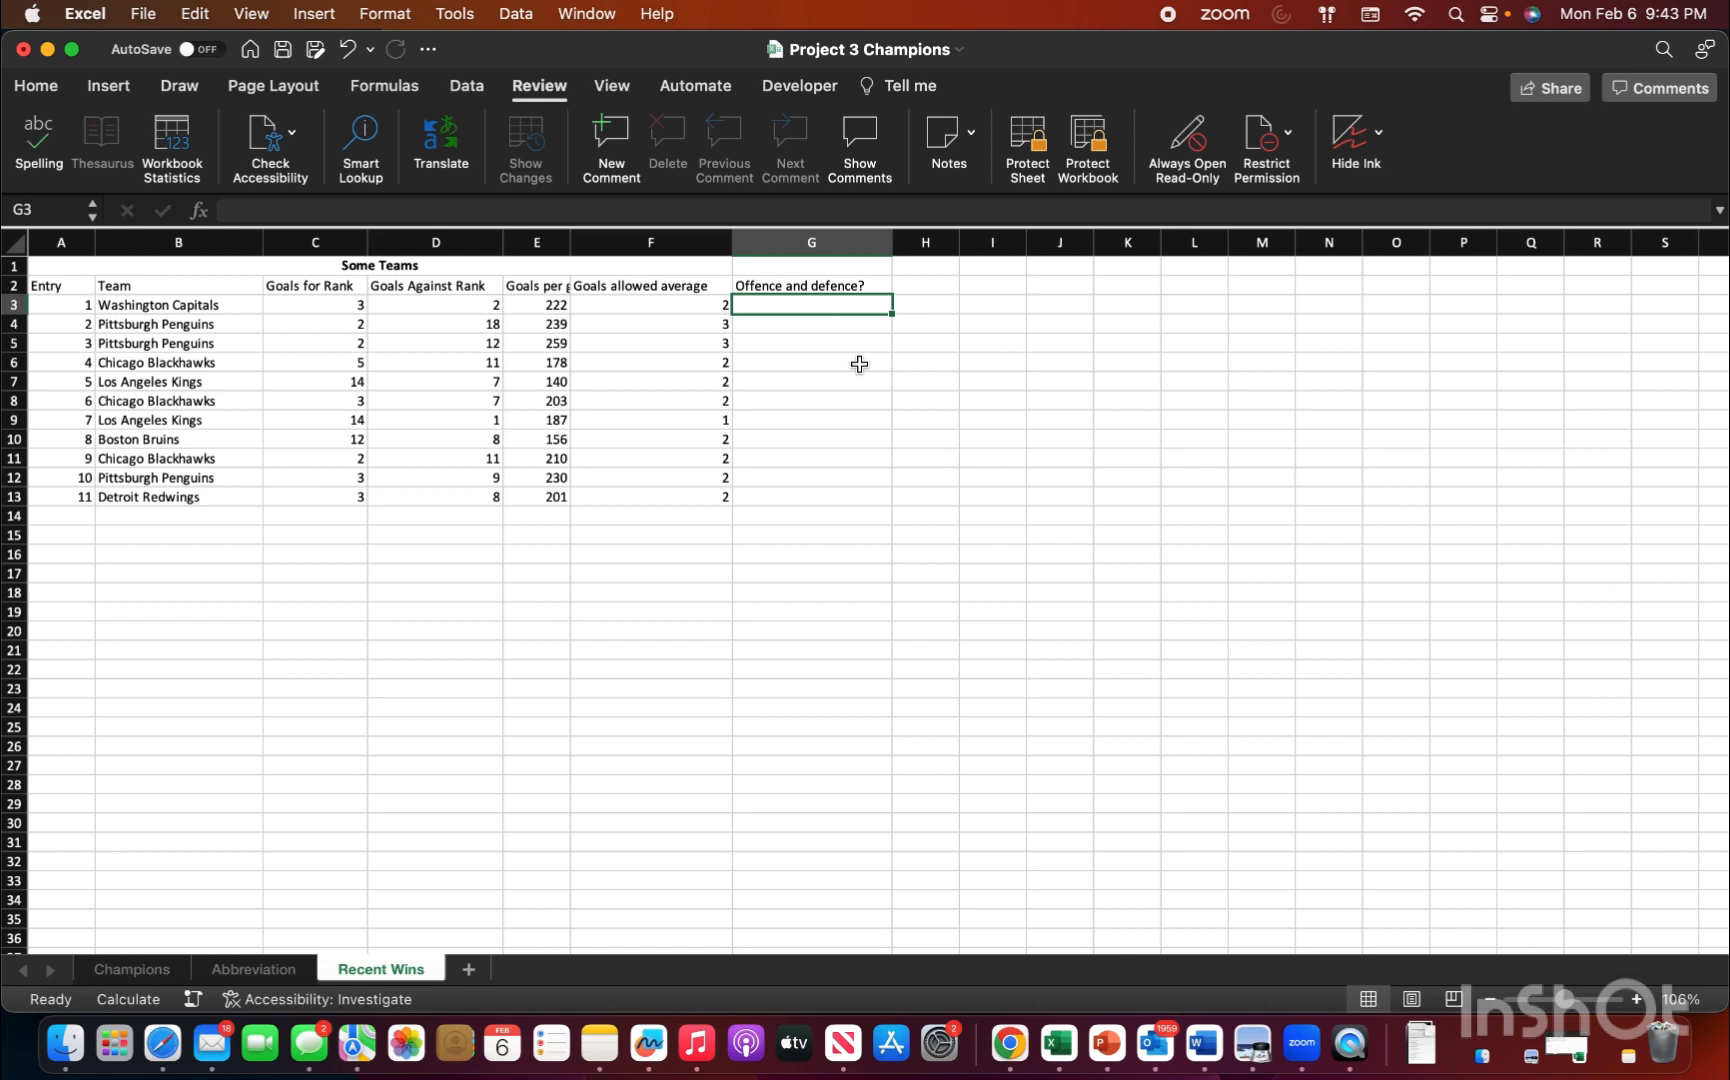
pyautogui.write('=if')
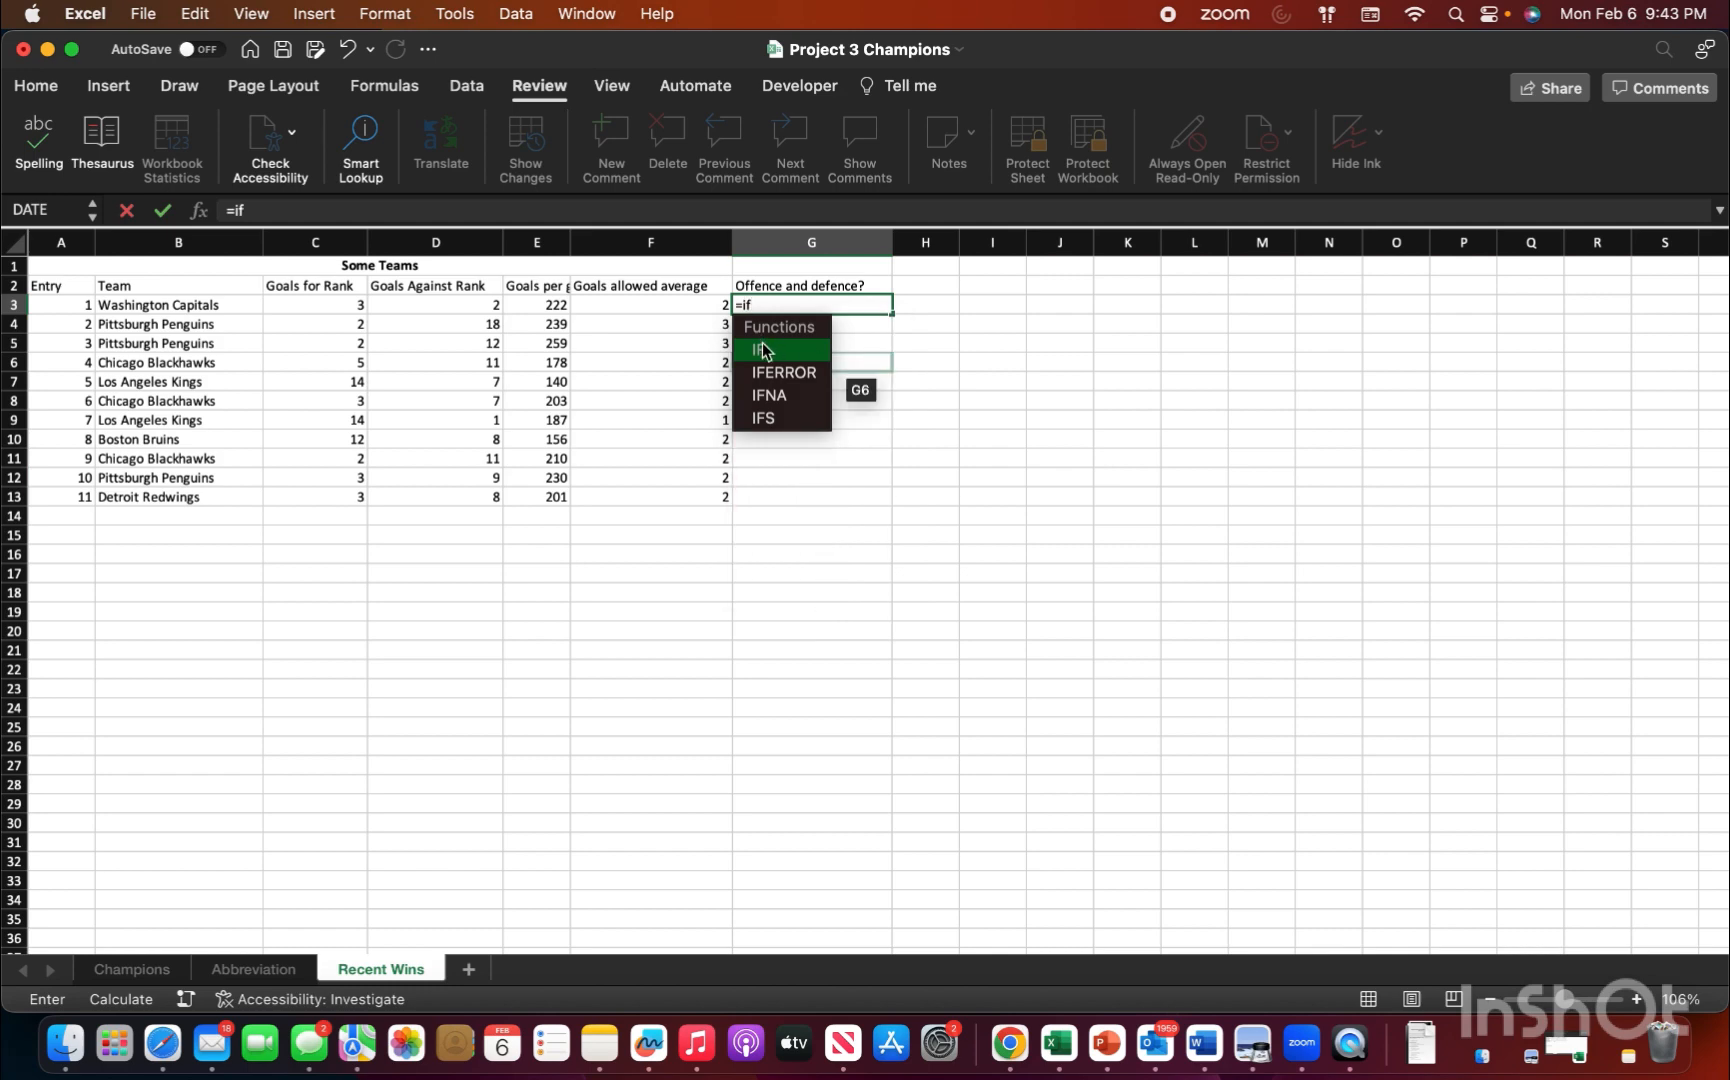
pyautogui.doubleClick(764, 349)
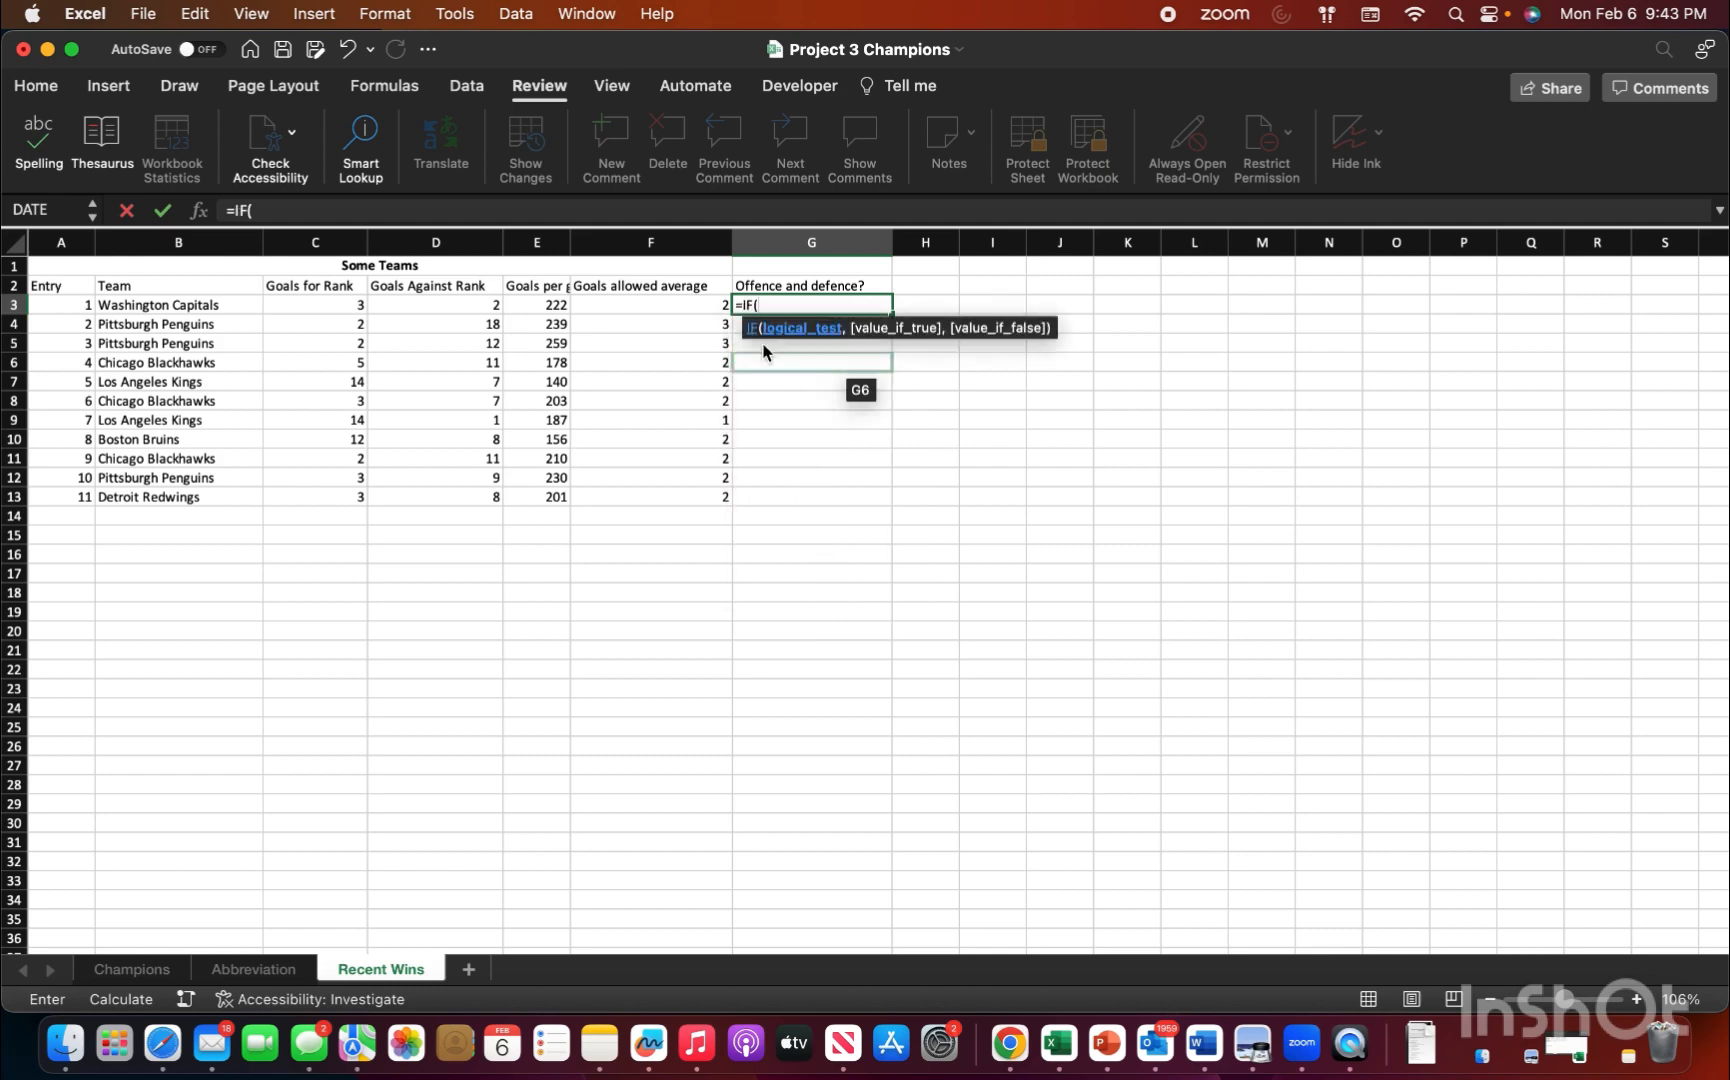
pyautogui.write('and')
pyautogui.doubleClick(785, 351)
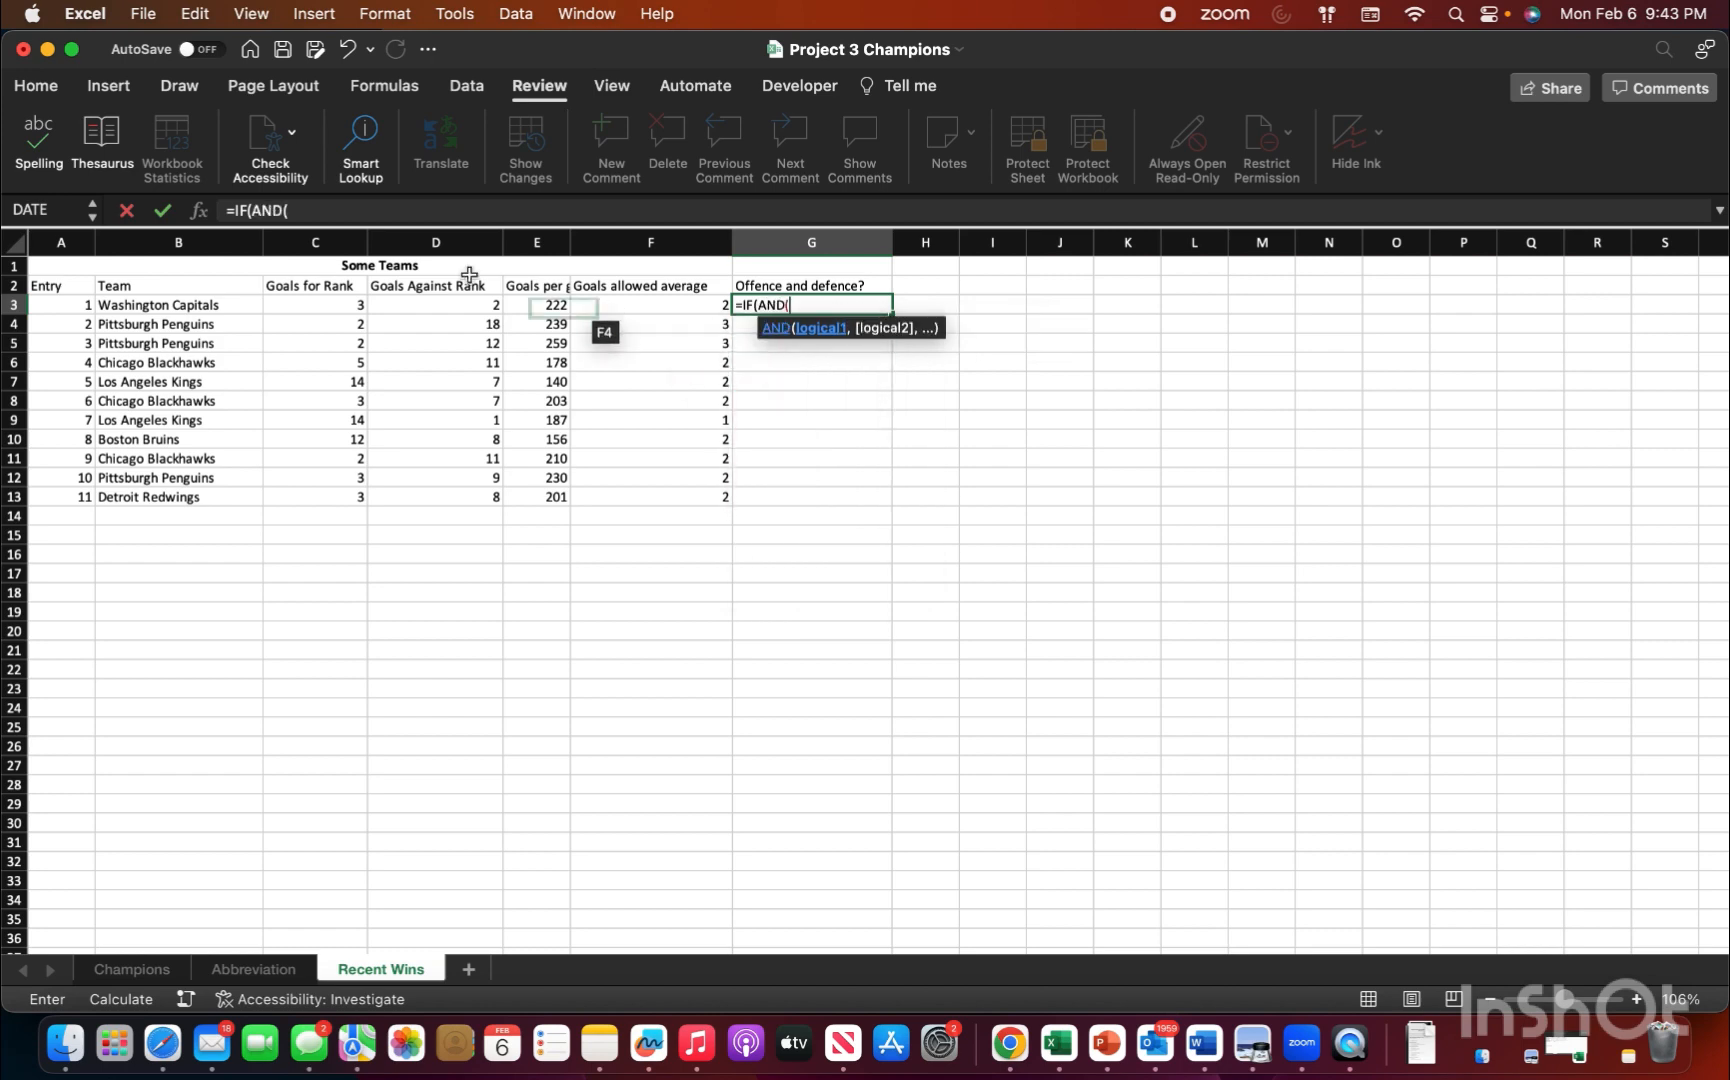
# Step: Set the AND conditions to C3<11 and D3<11 as the complete logical test of the IF formula
pyautogui.click(334, 305)
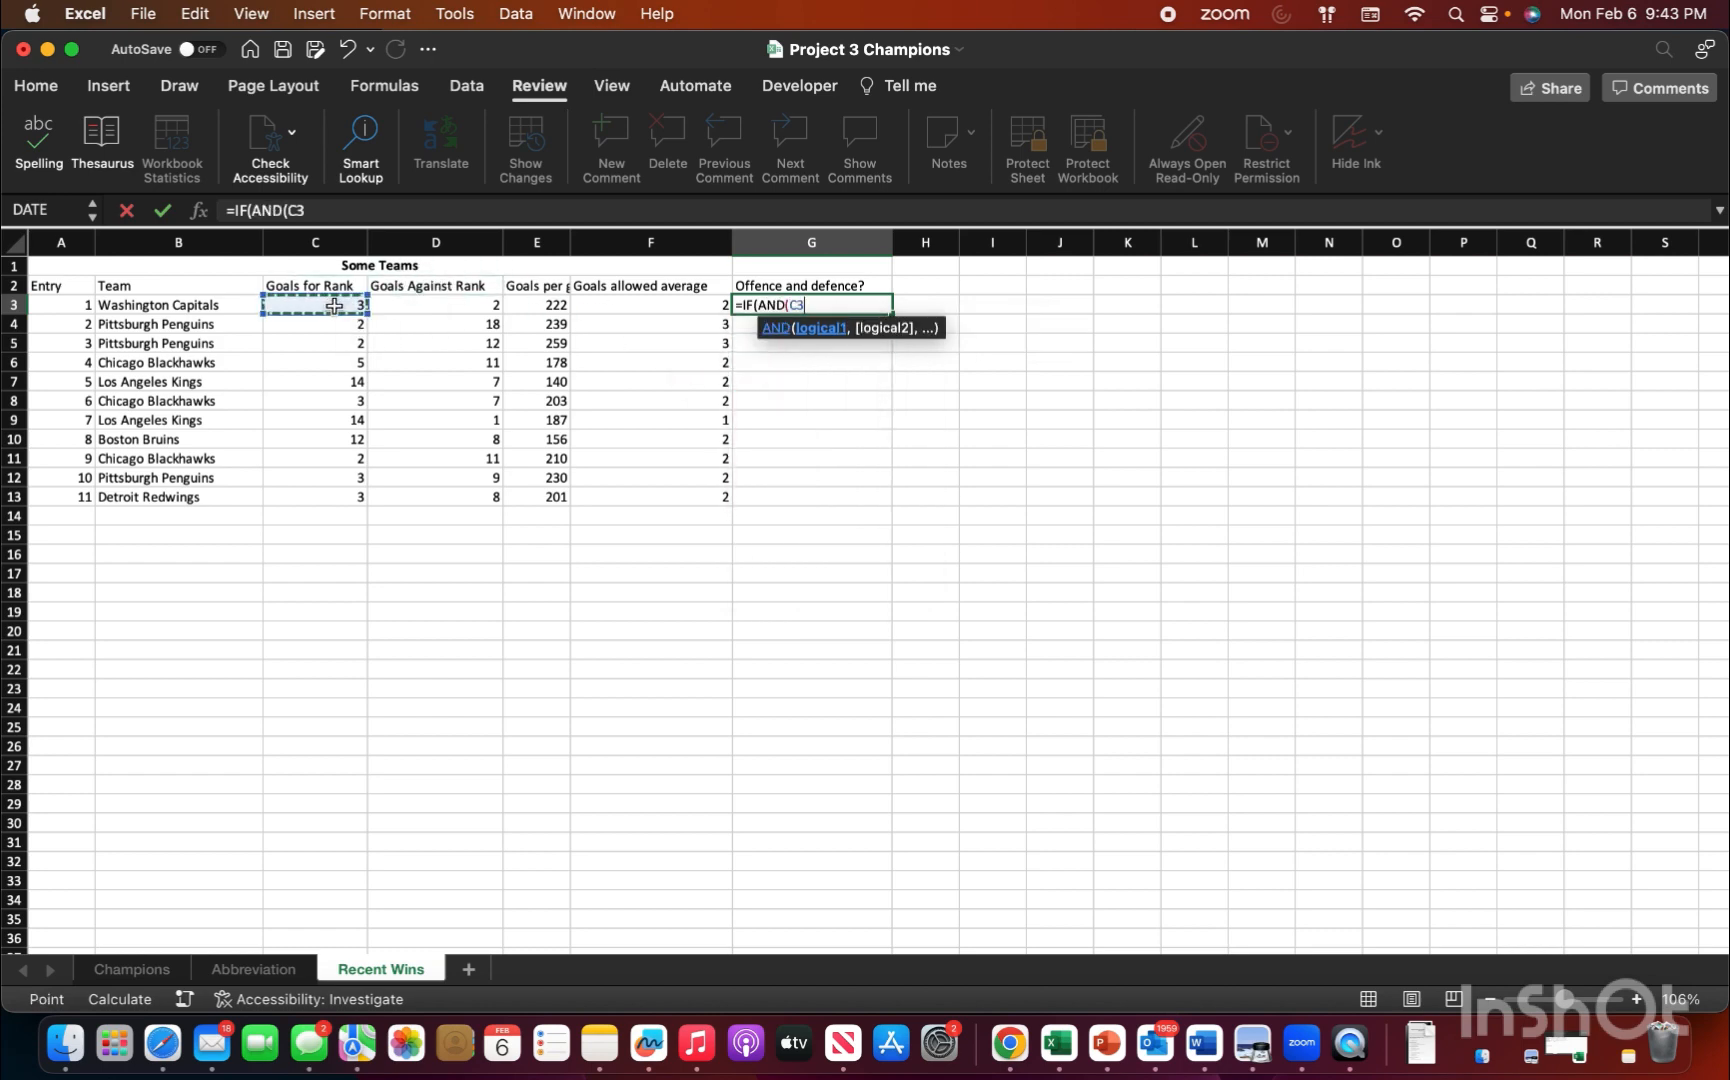
pyautogui.write('<11')
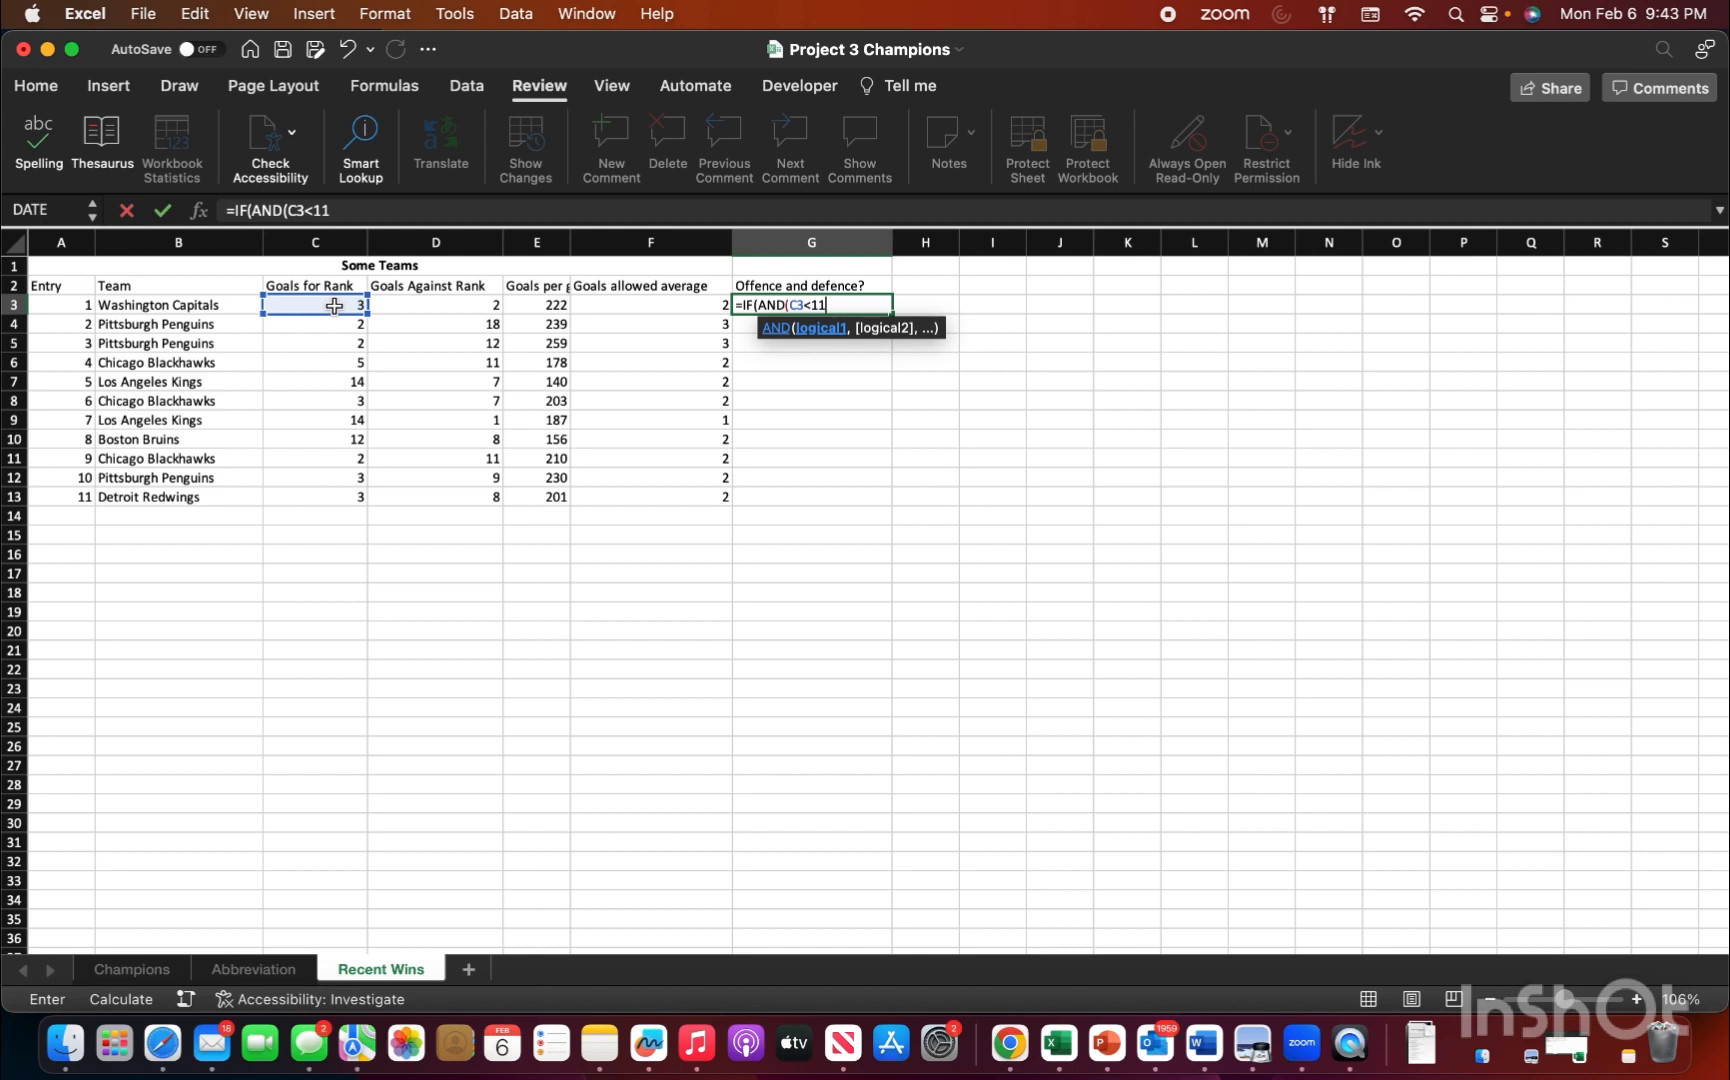
pyautogui.write(',')
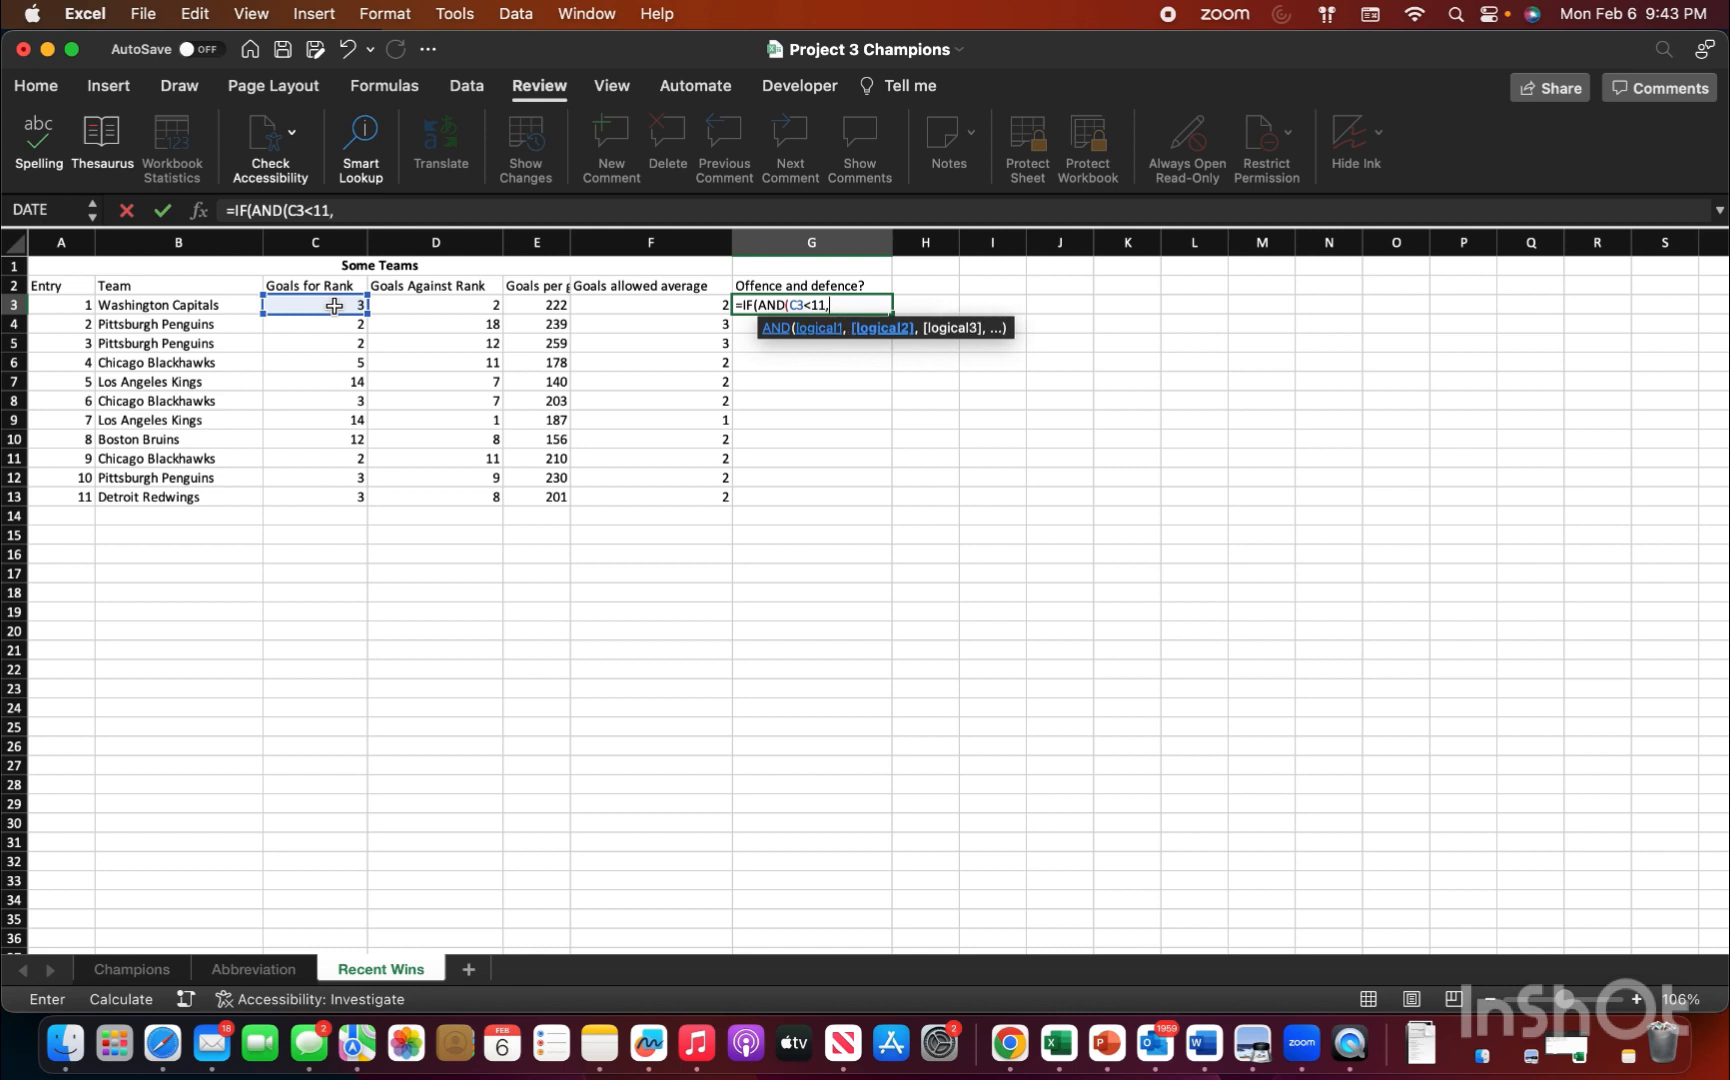
pyautogui.click(391, 310)
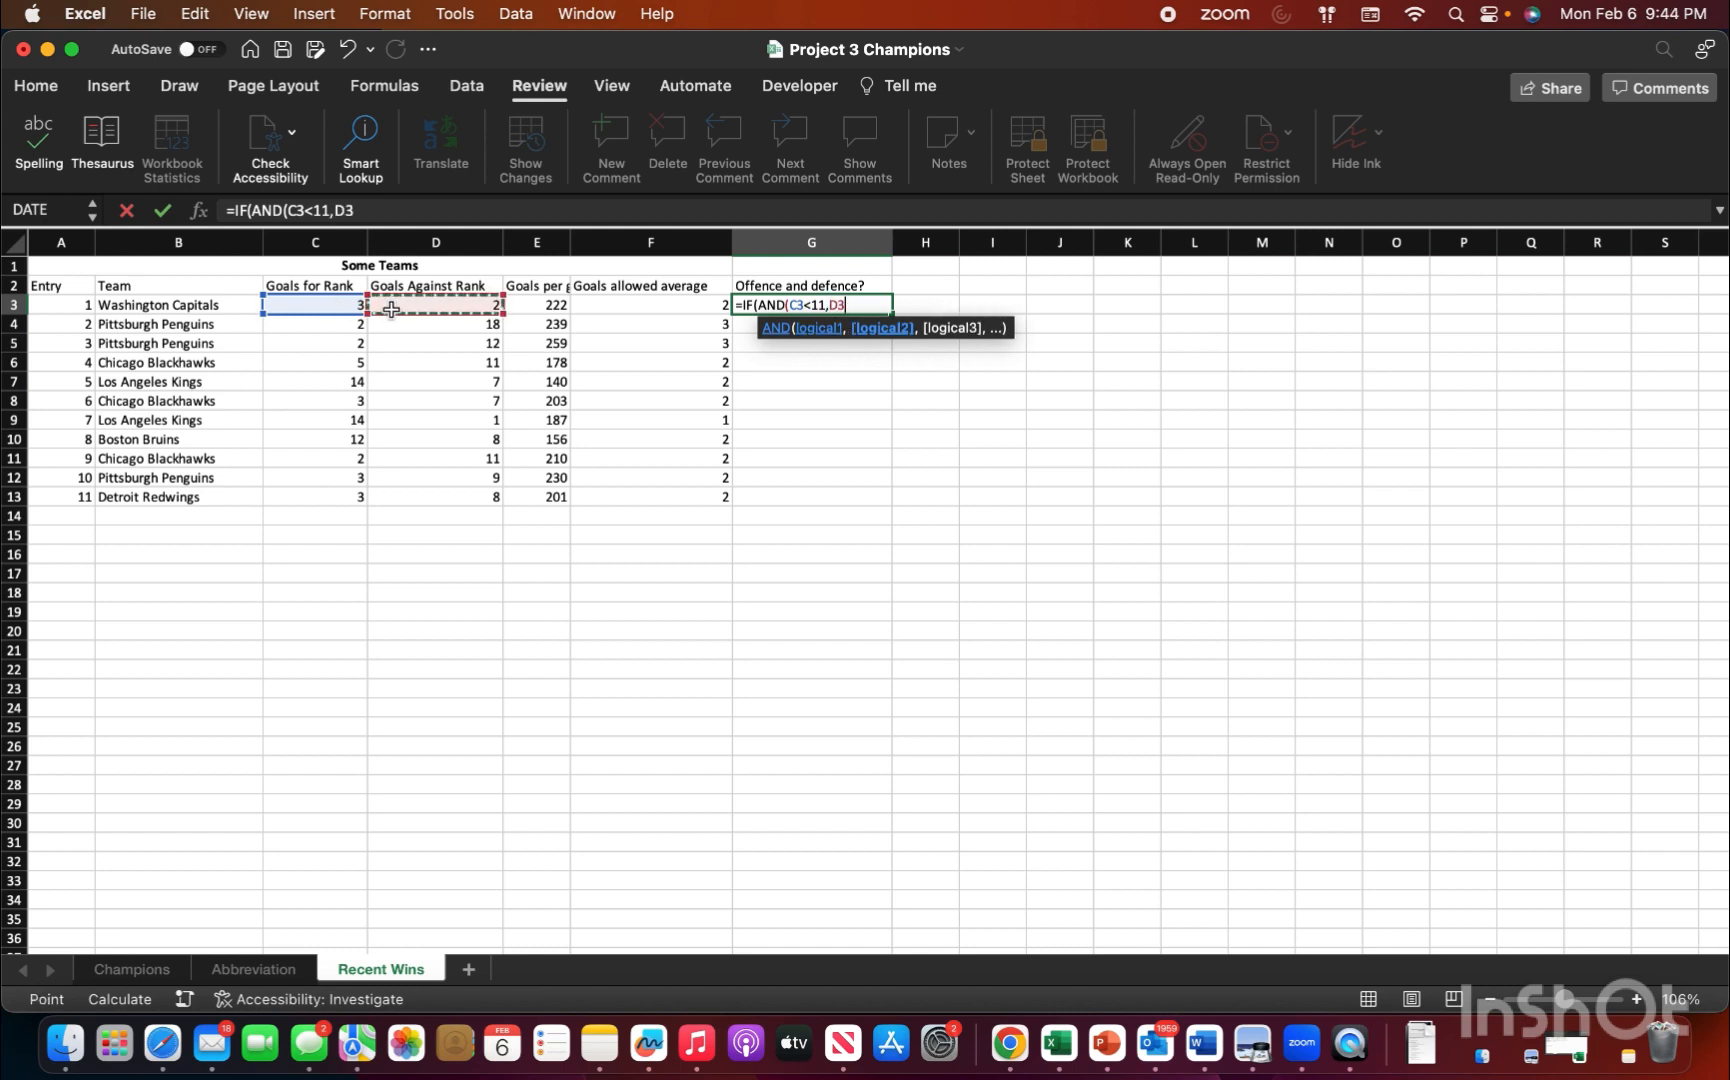
pyautogui.write('<11')
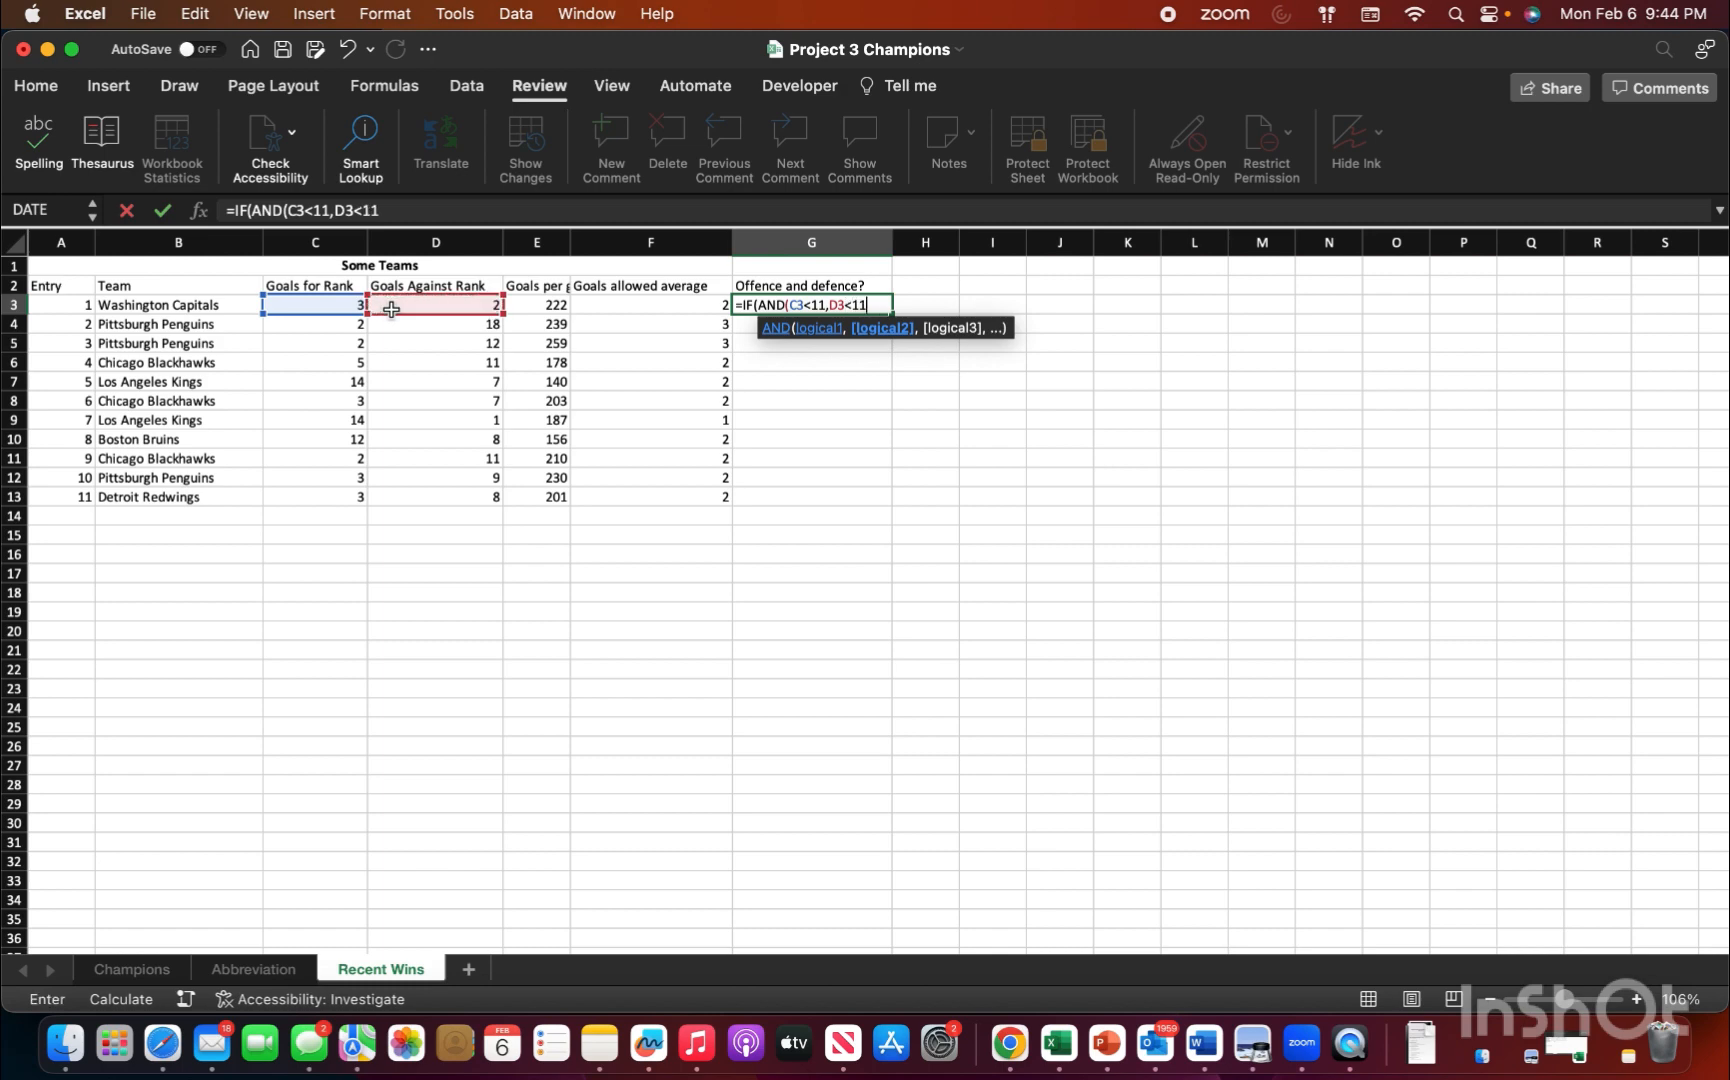
pyautogui.write('),')
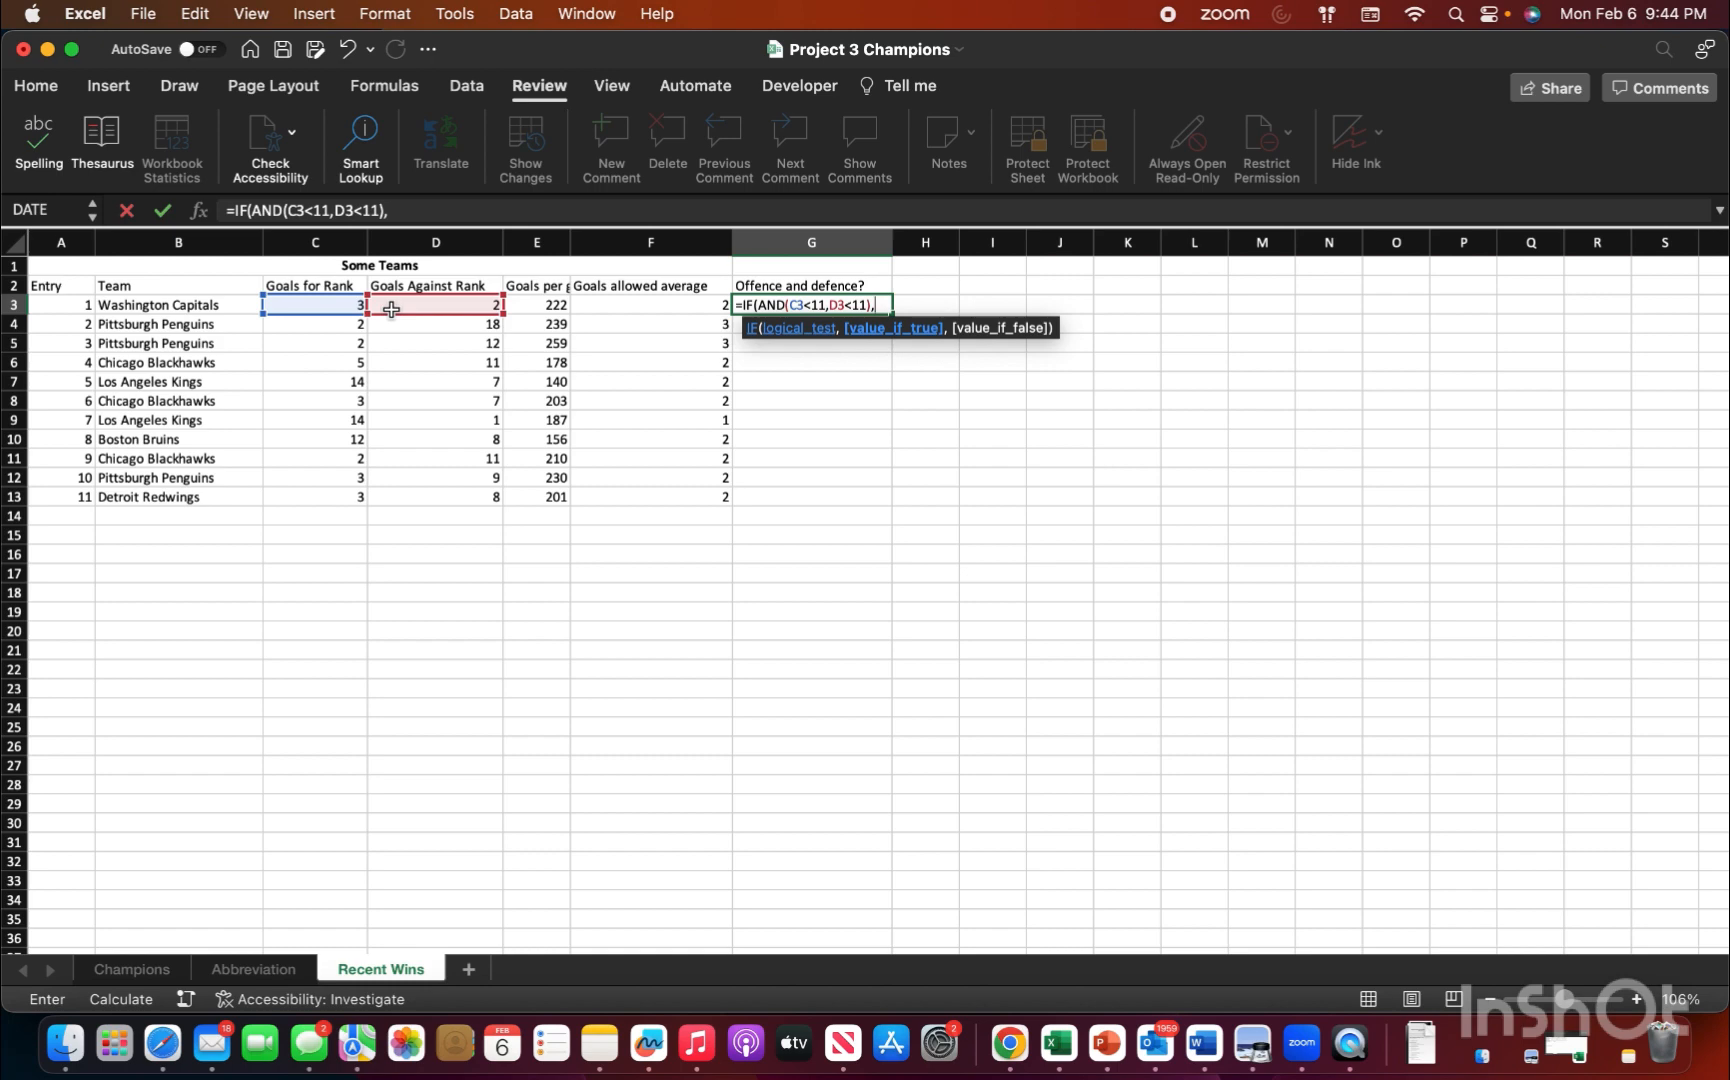
# Step: Complete the IF formula with "Expected" as the true value and "Not expected" as the false value
pyautogui.write('"Expected",')
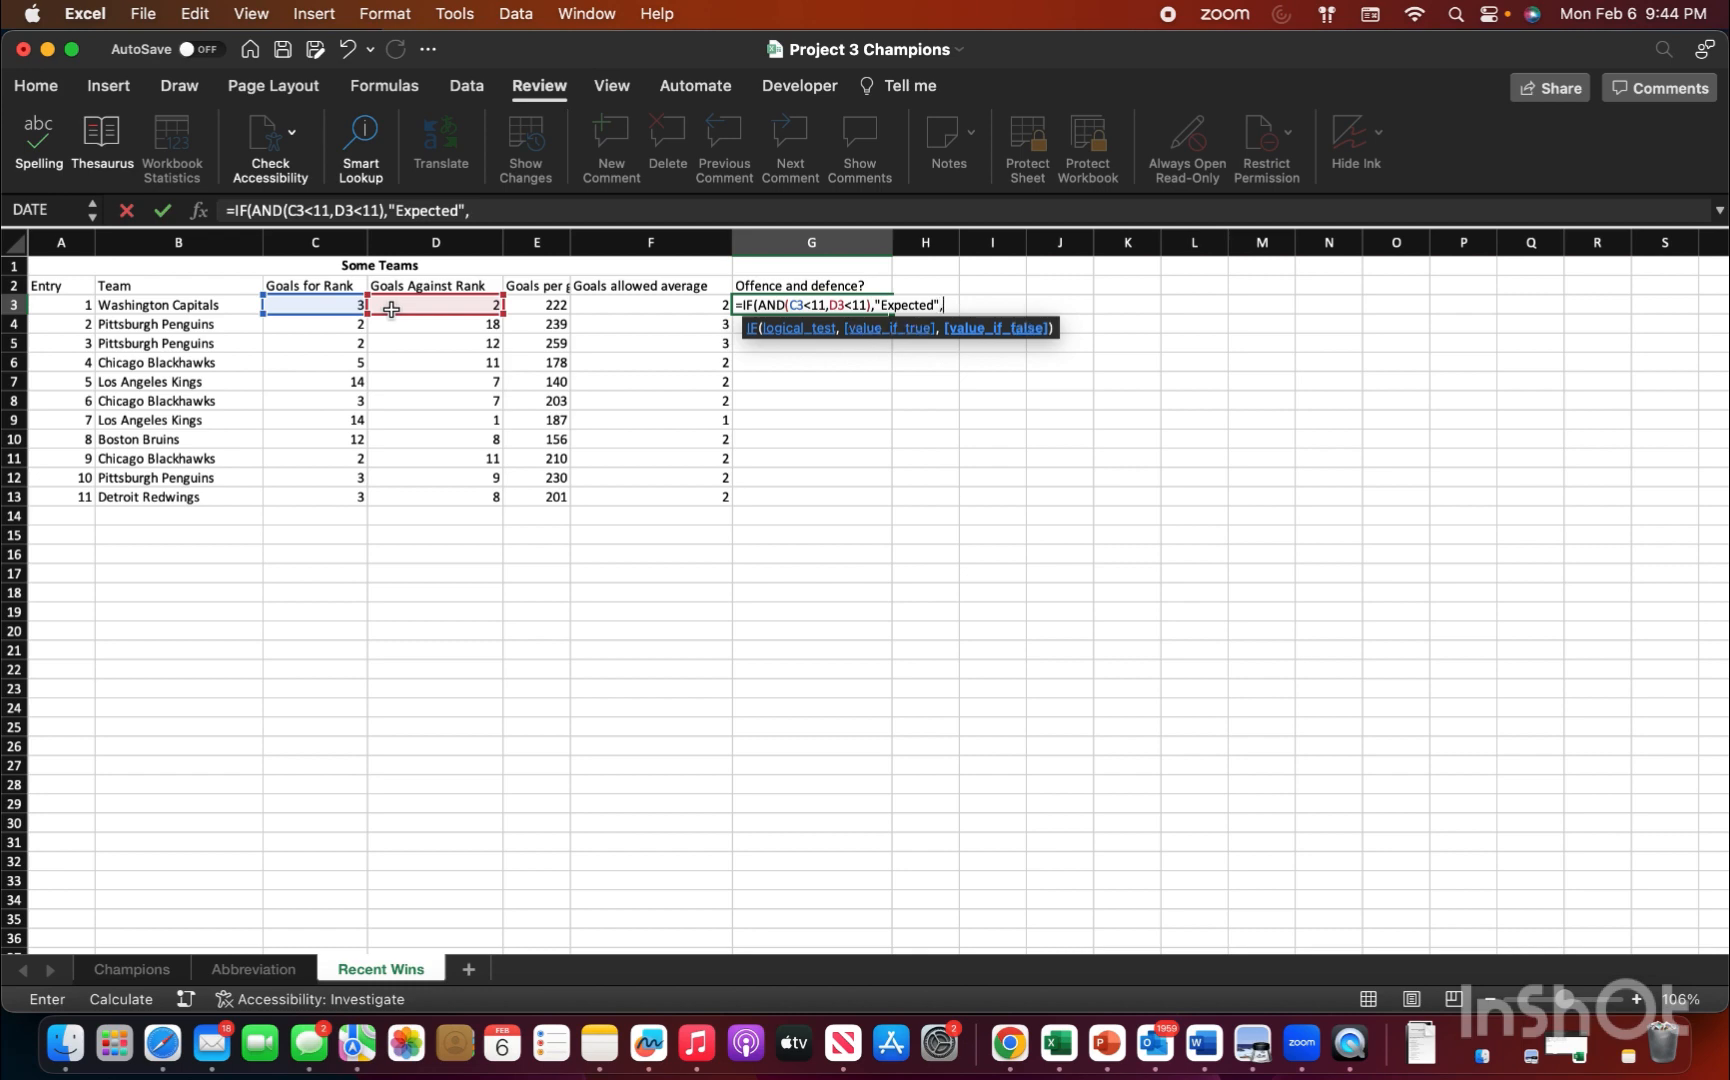
pyautogui.write('"N')
pyautogui.write('ot expec')
pyautogui.write('ted"')
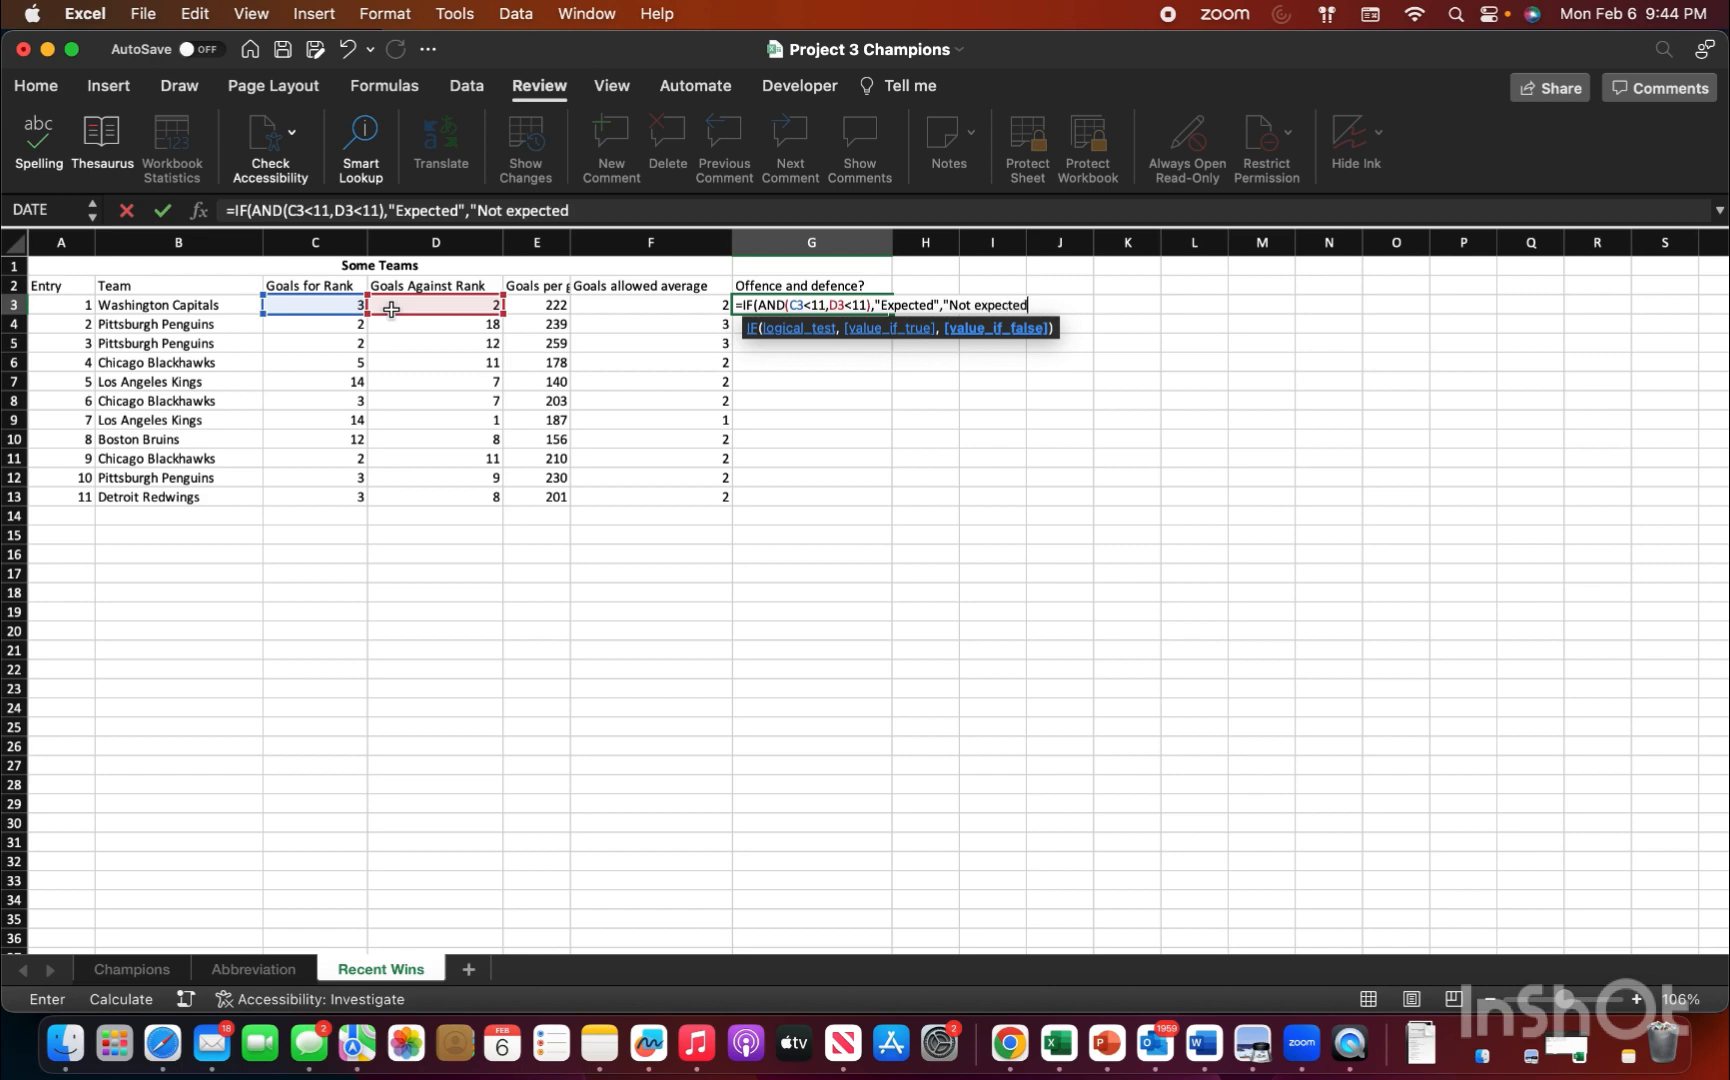
pyautogui.write(')')
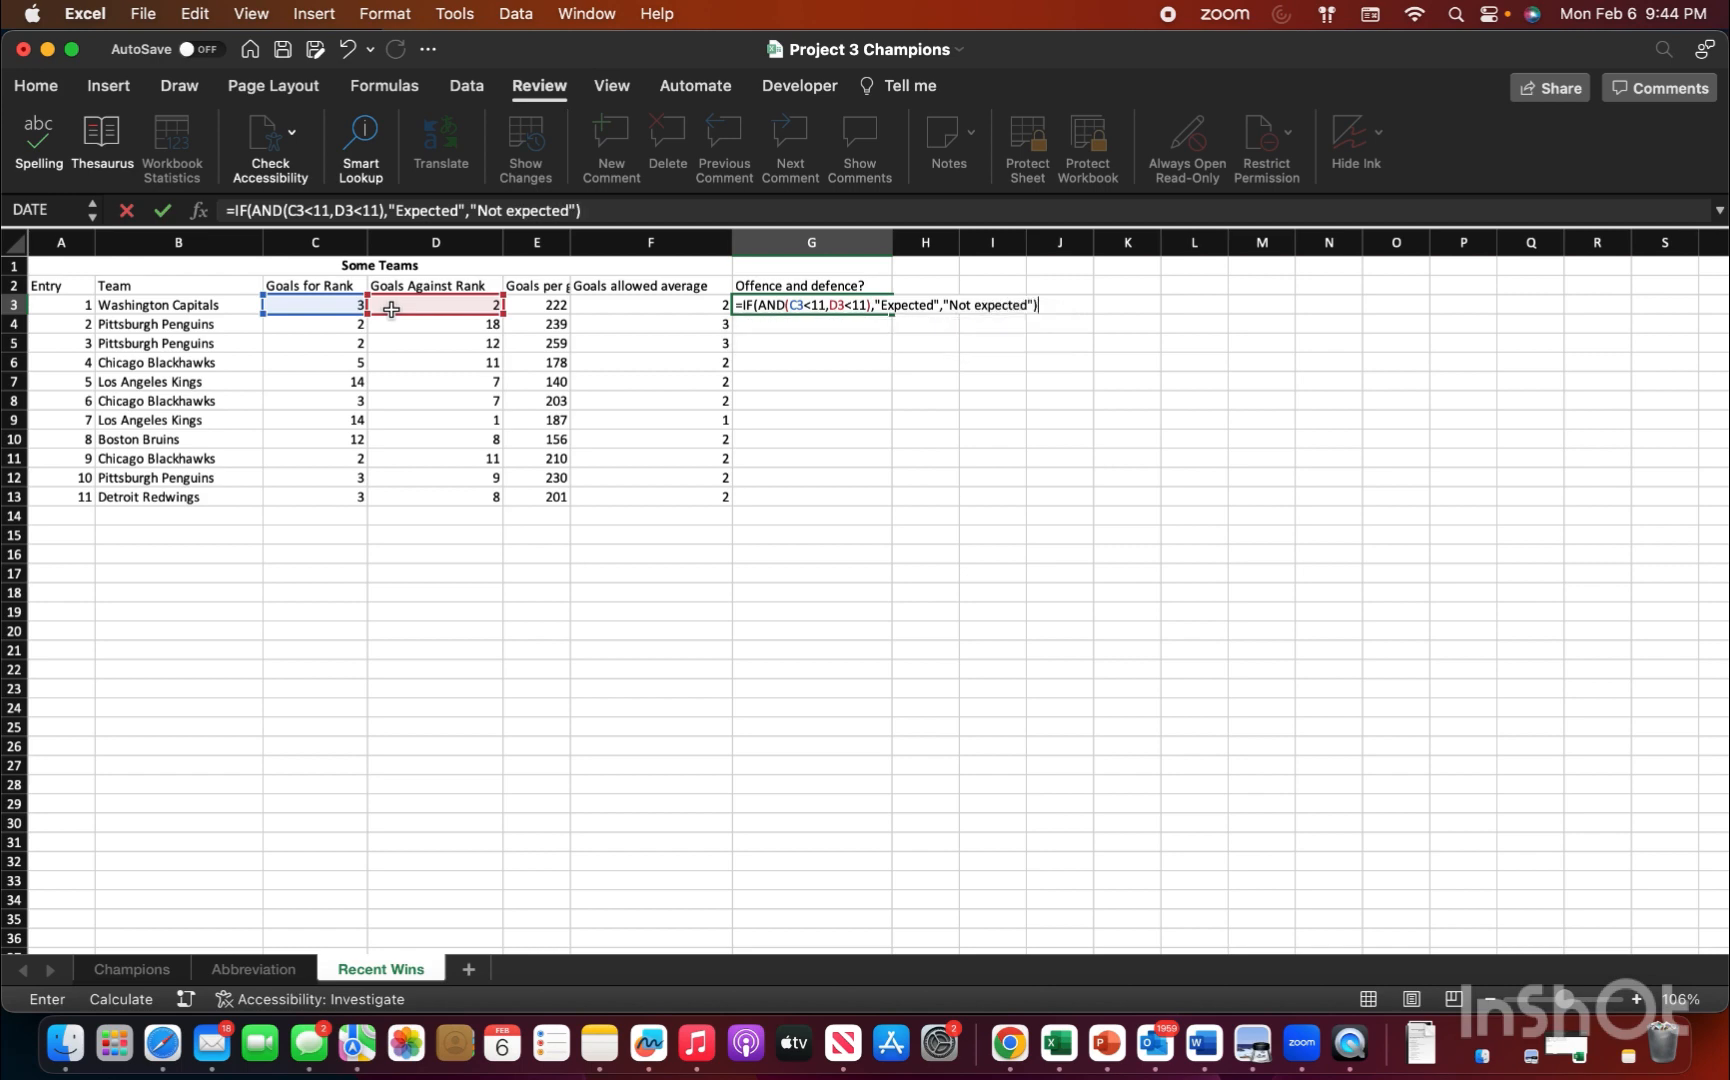
pyautogui.press('Return')
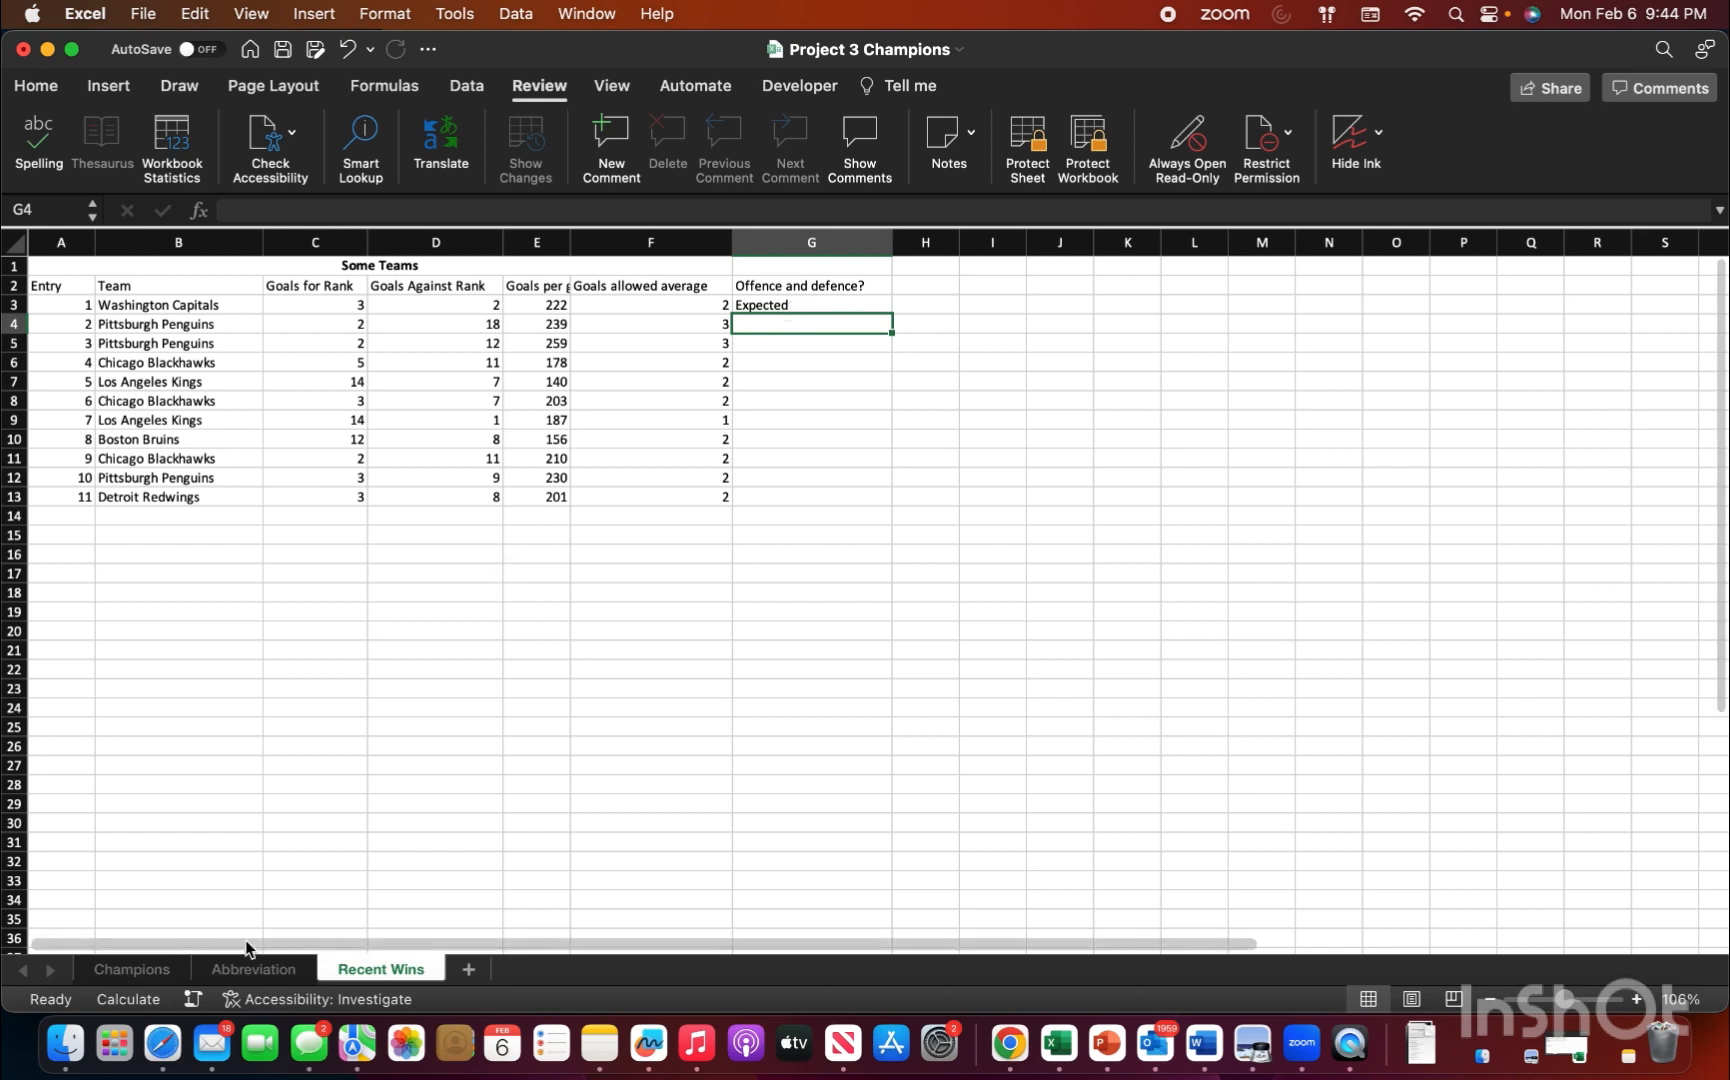
# Step: Start a DATEDIF formula in cell D43 of the Champions sheet, in the How long ago column of the 1967 row
pyautogui.click(130, 968)
pyautogui.scroll(-5, 312, 644)
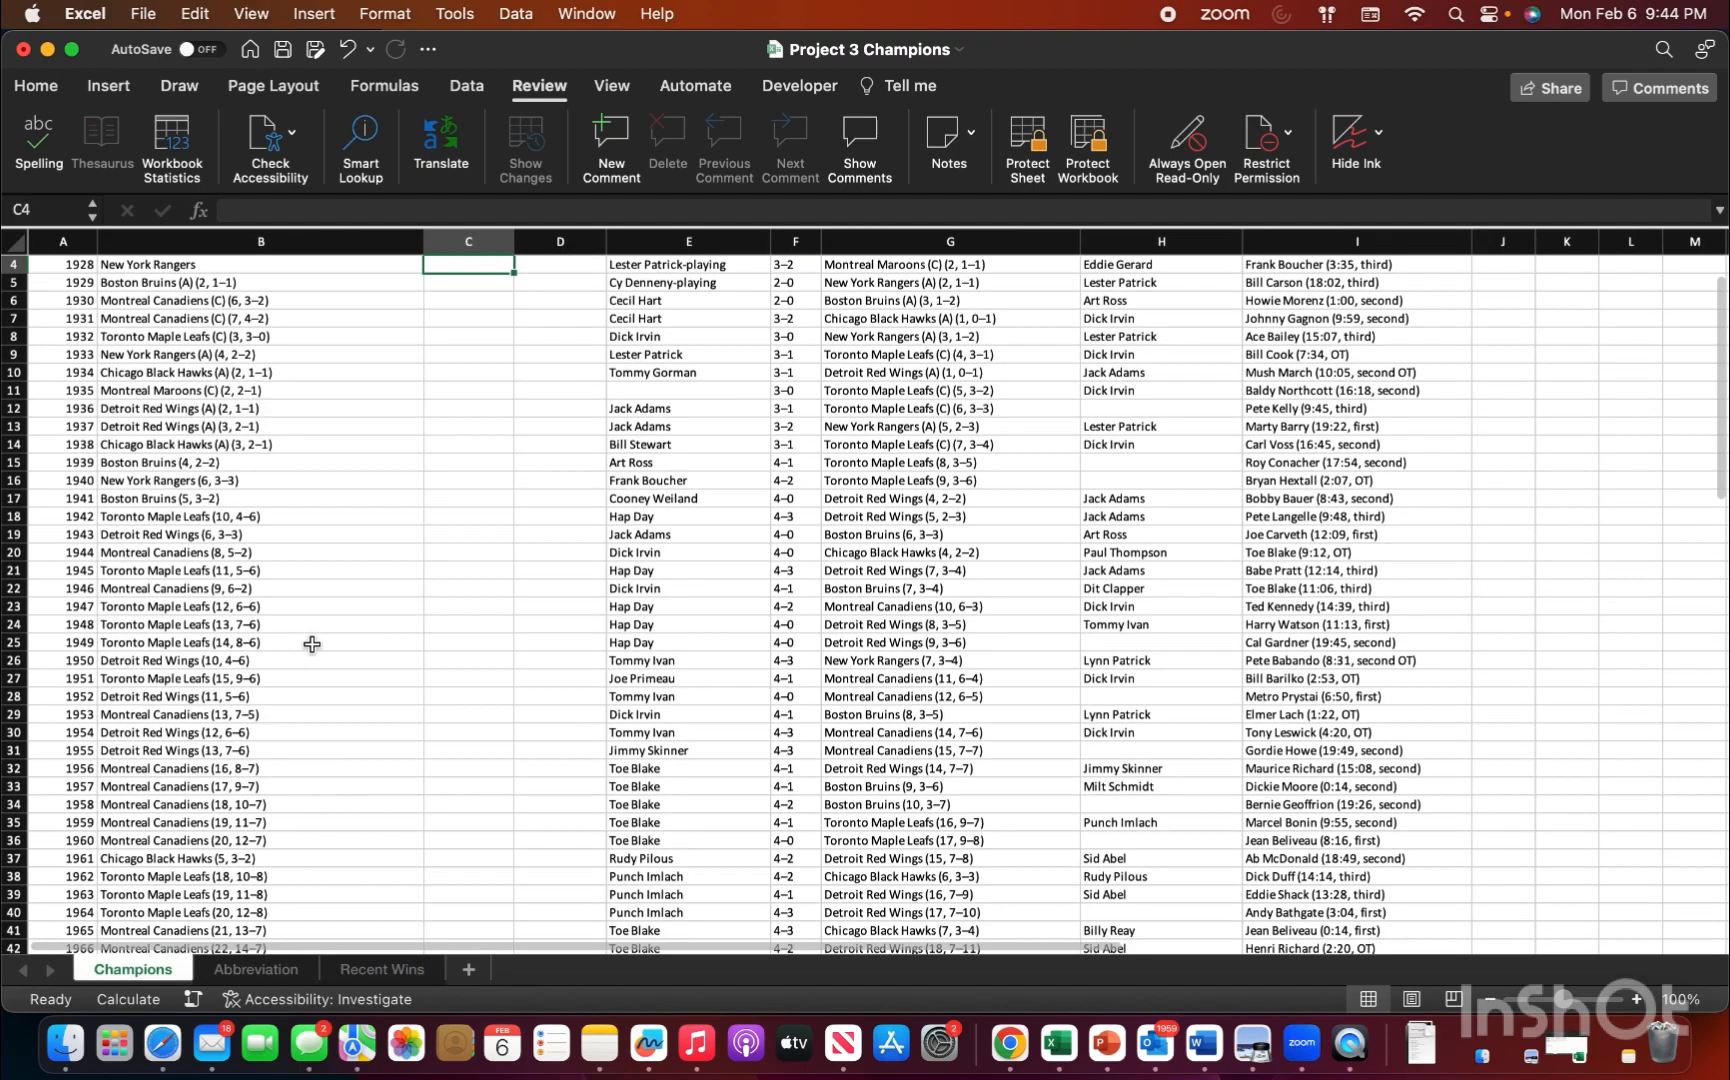
pyautogui.scroll(-5, 312, 644)
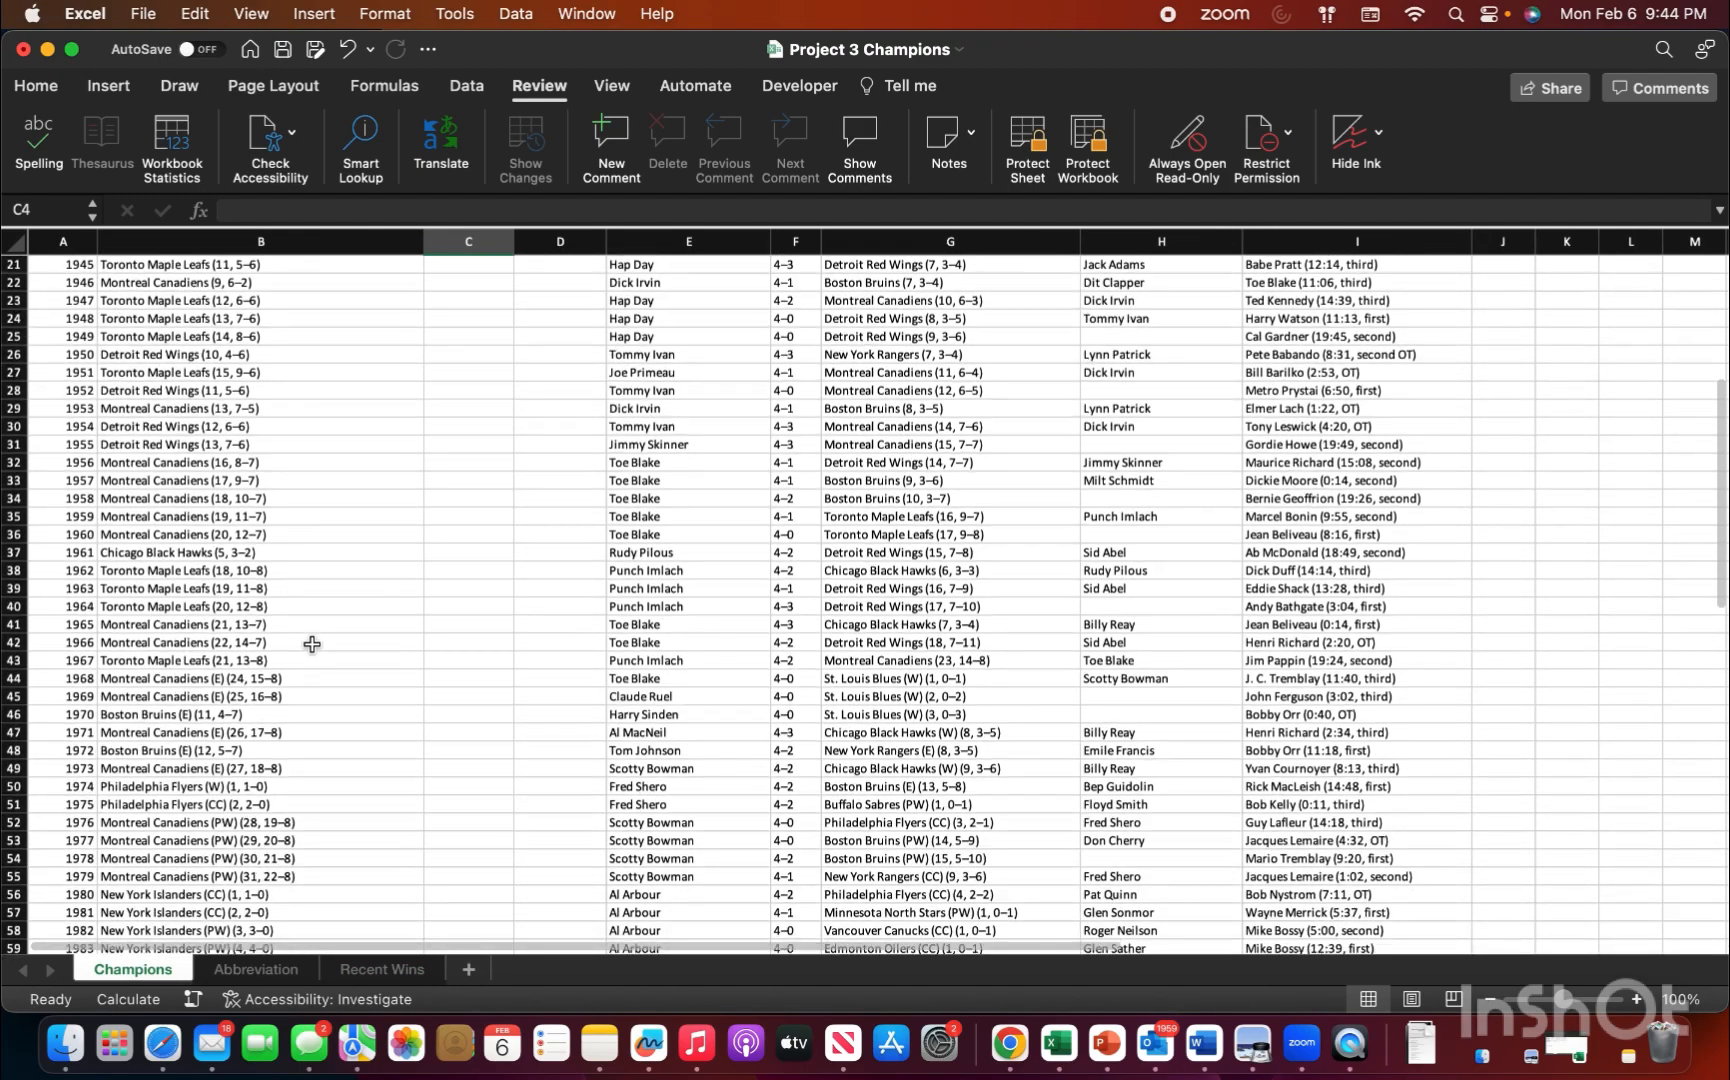
pyautogui.scroll(-1, 313, 629)
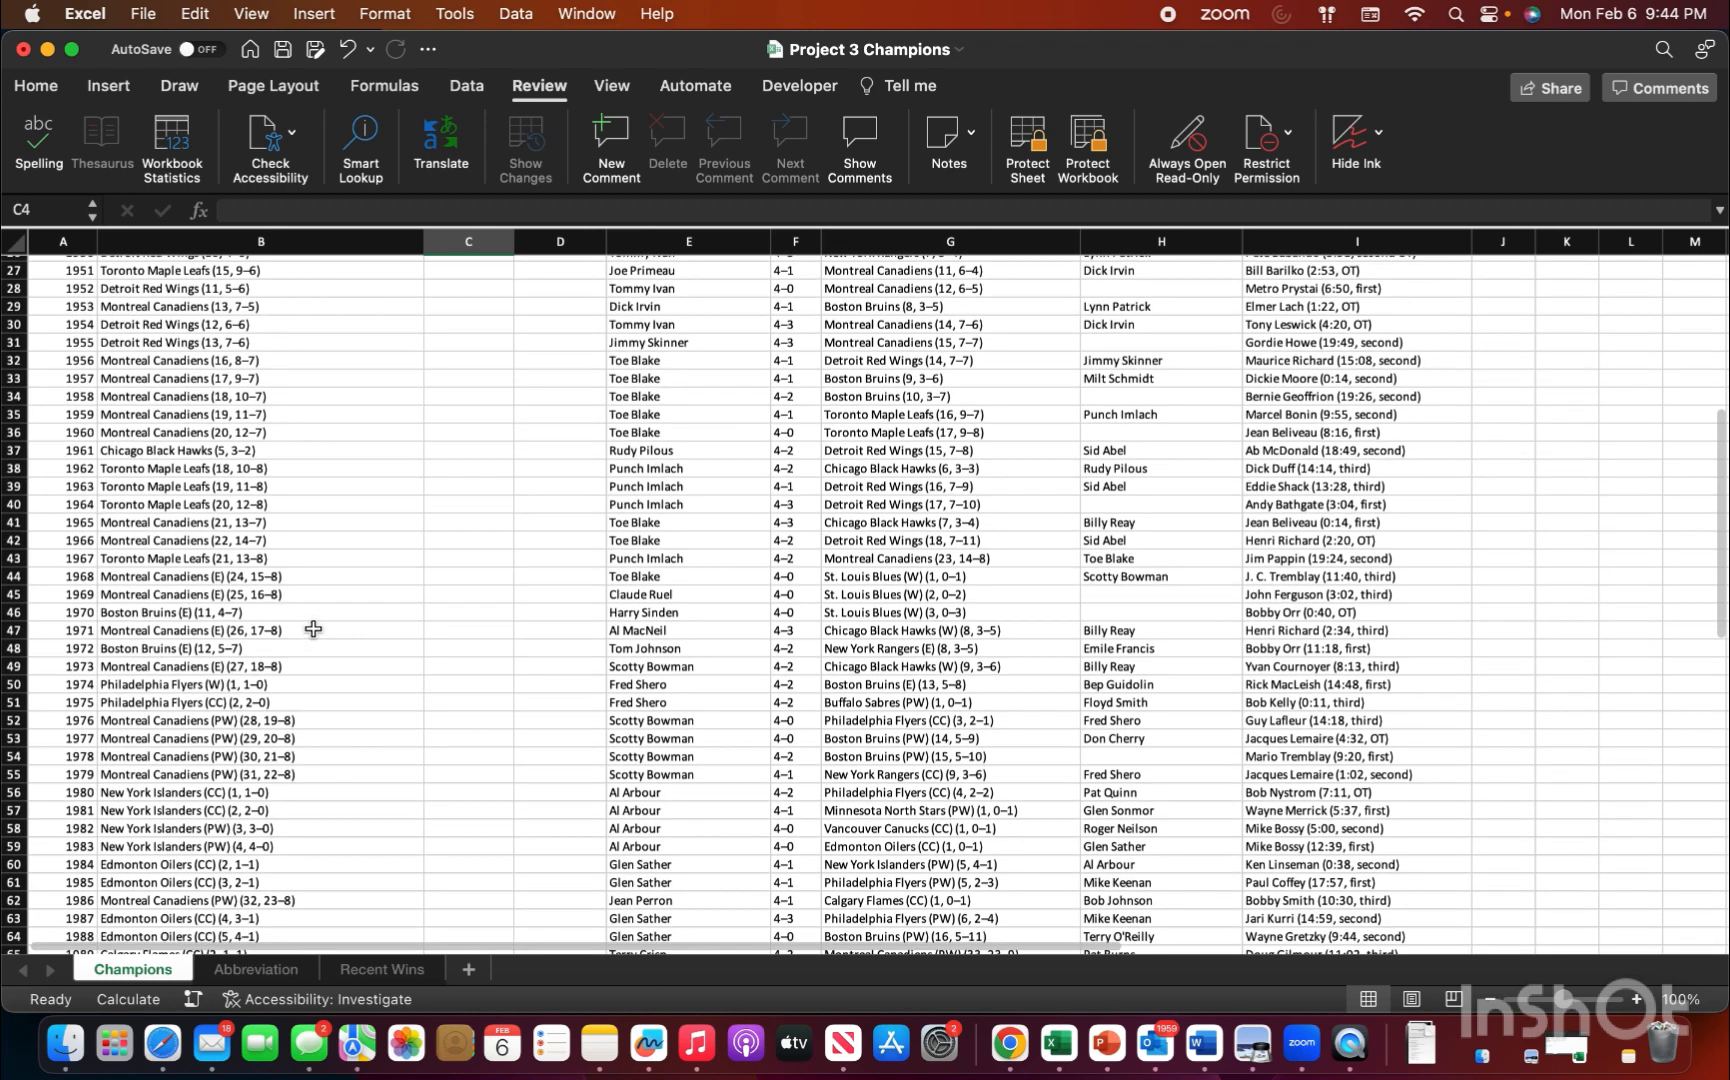
pyautogui.click(447, 560)
pyautogui.click(585, 565)
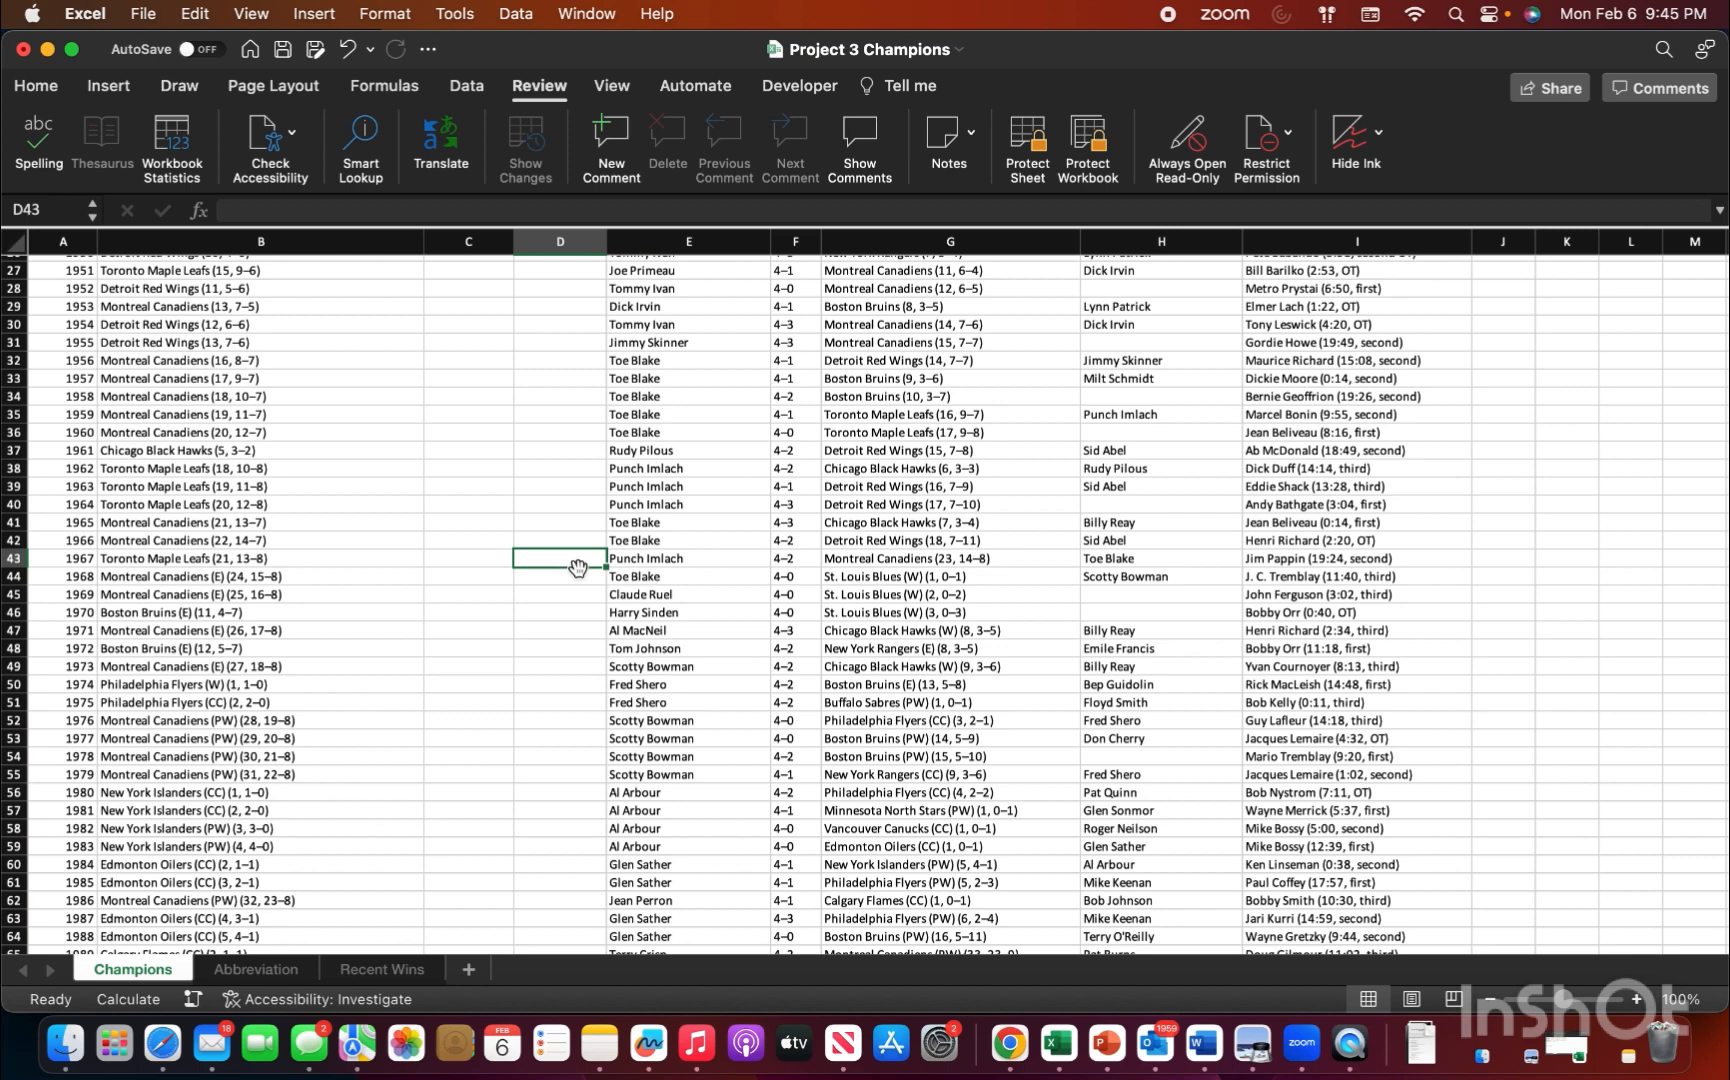
pyautogui.write('=')
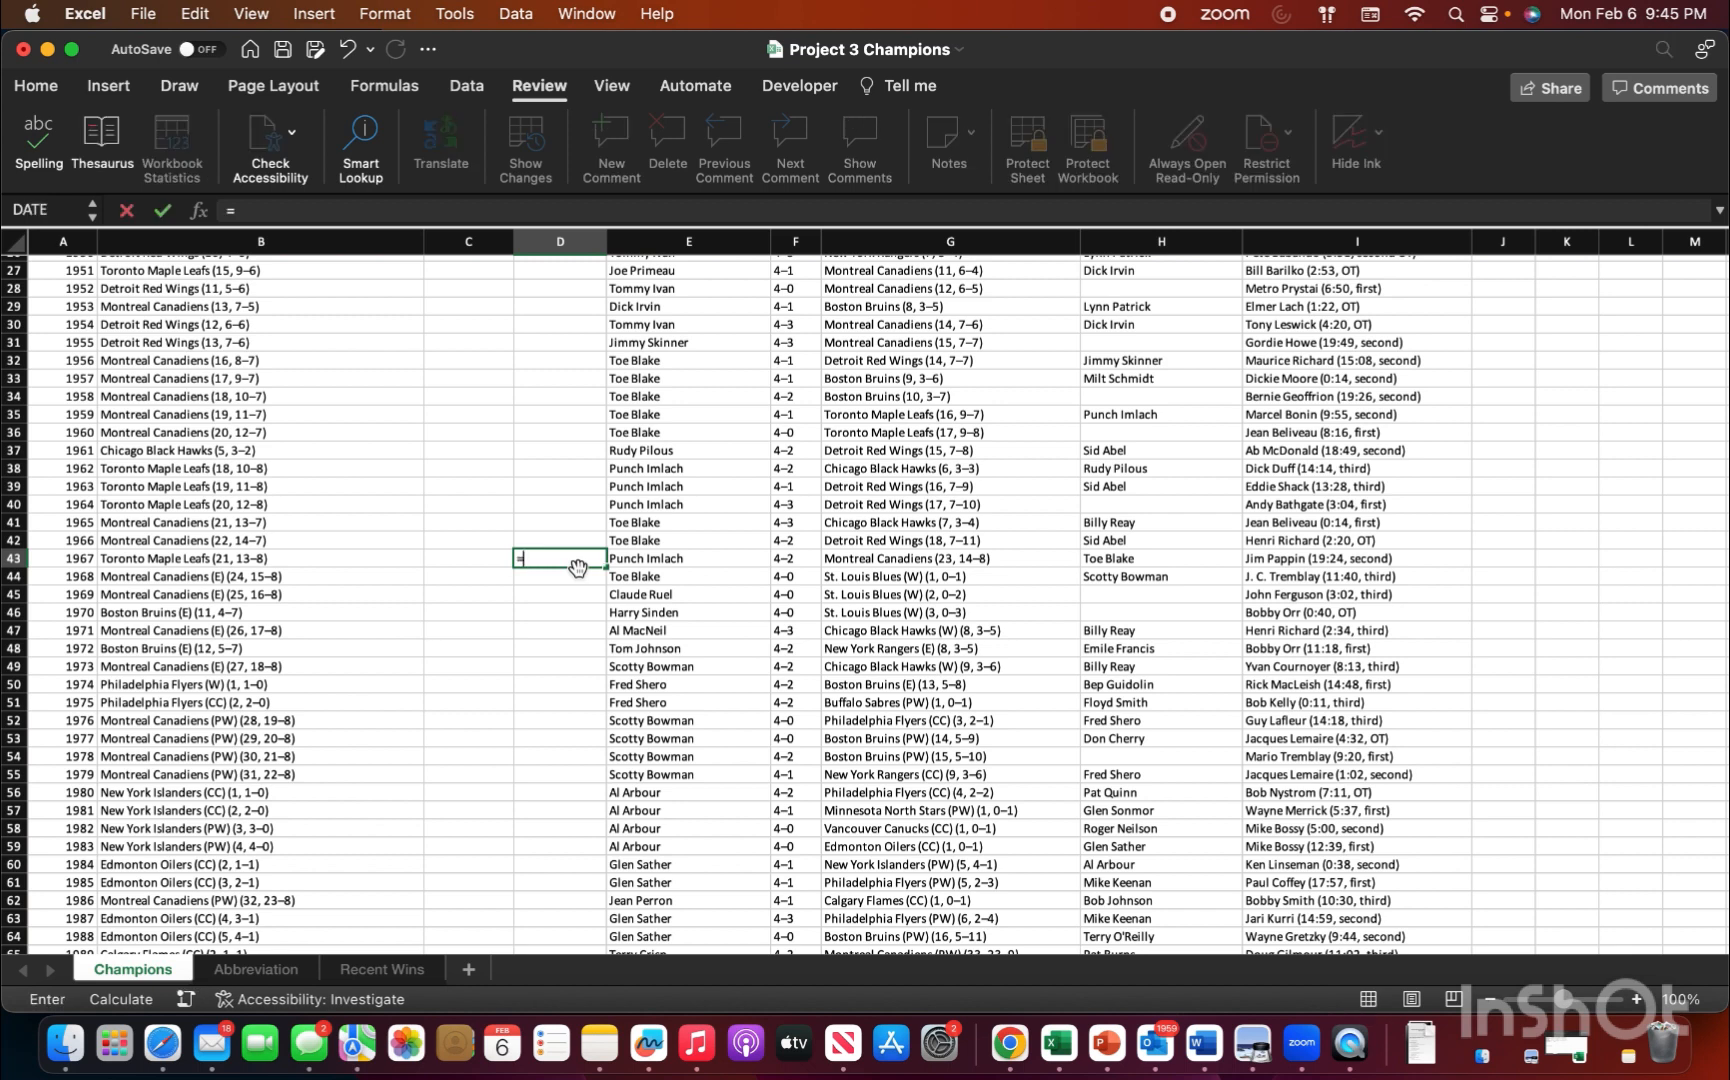
pyautogui.write('datedif(')
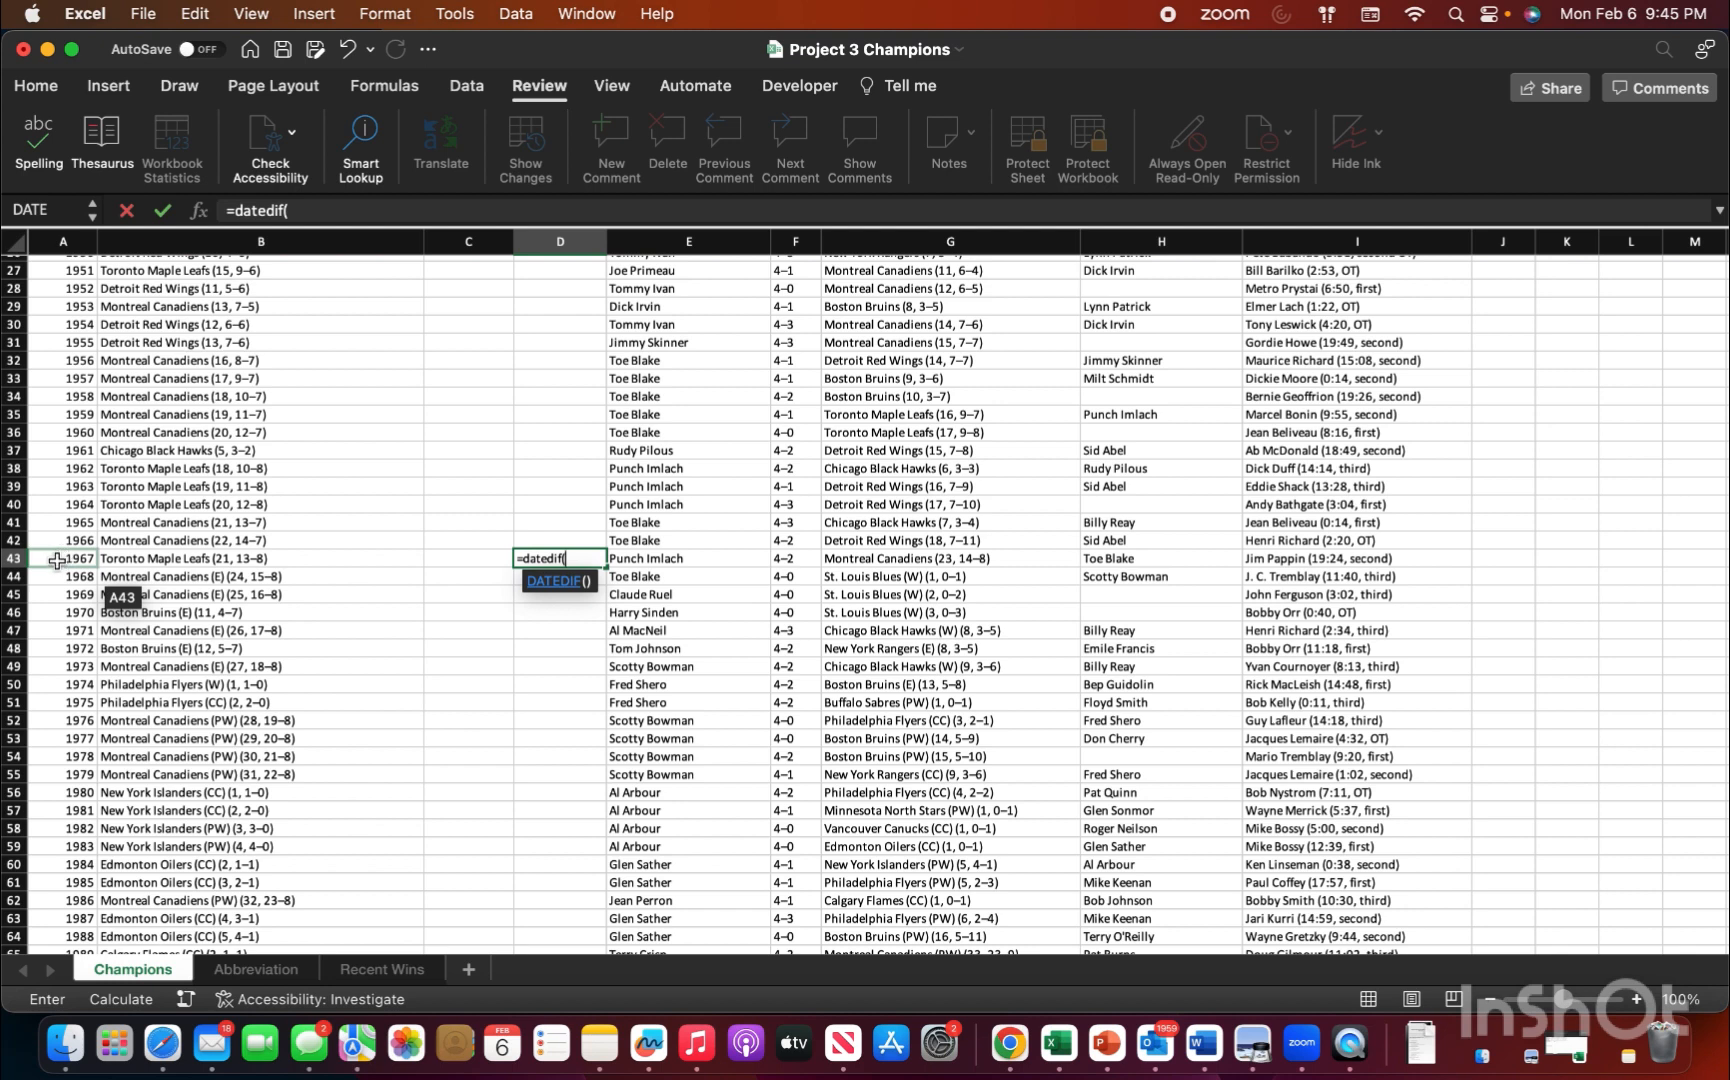
# Step: Complete the DATEDIF formula with A43 as the start date, TODAY() as the end date and "Y" as the unit
pyautogui.click(62, 558)
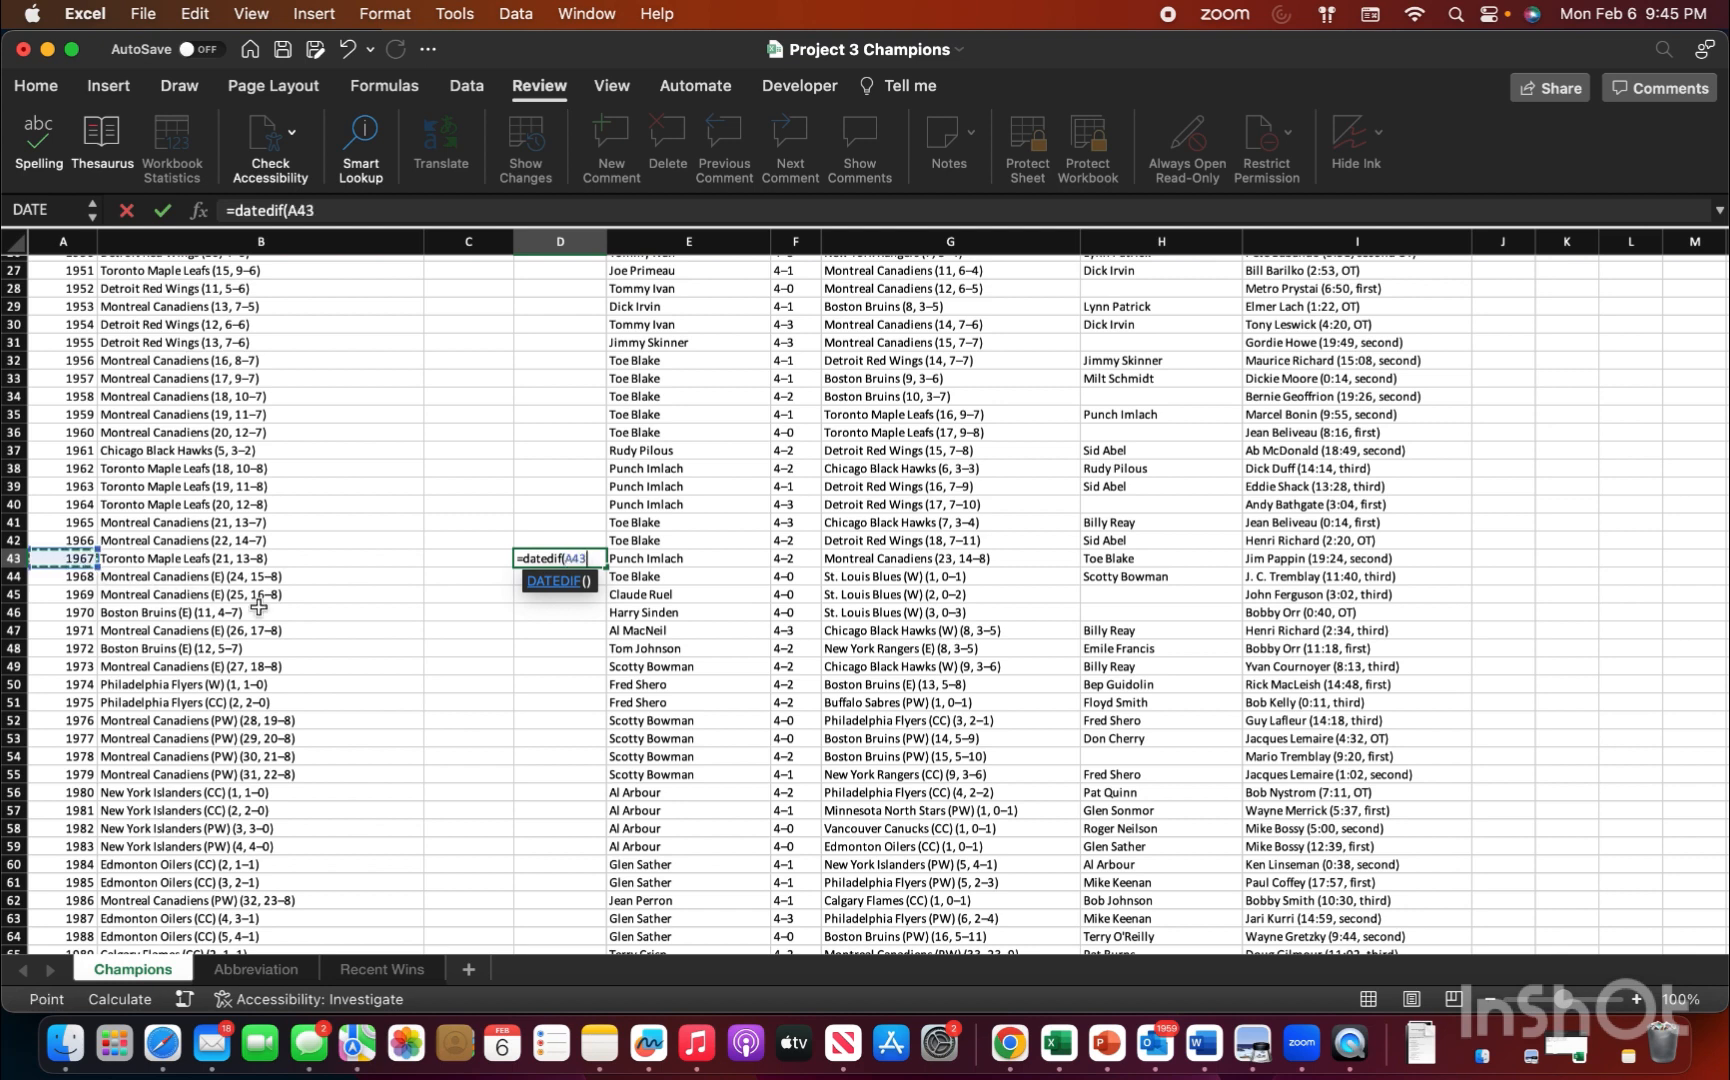
pyautogui.write(',')
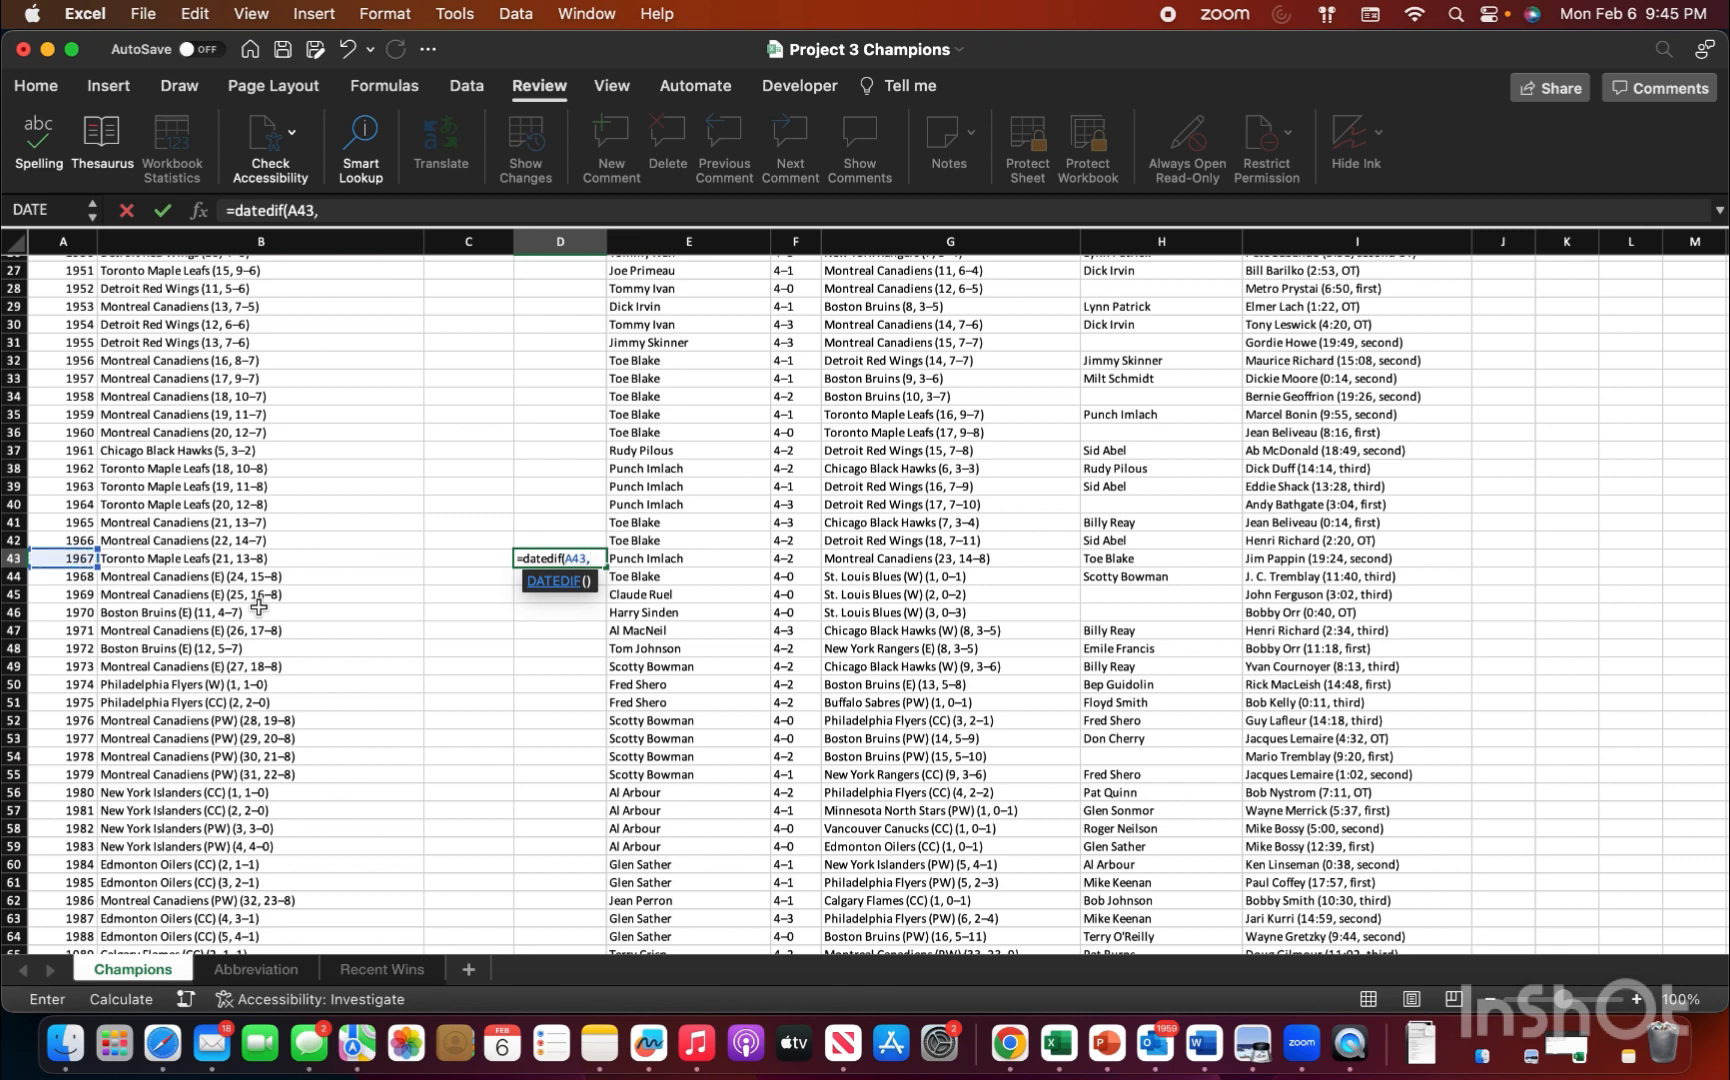
pyautogui.write('today')
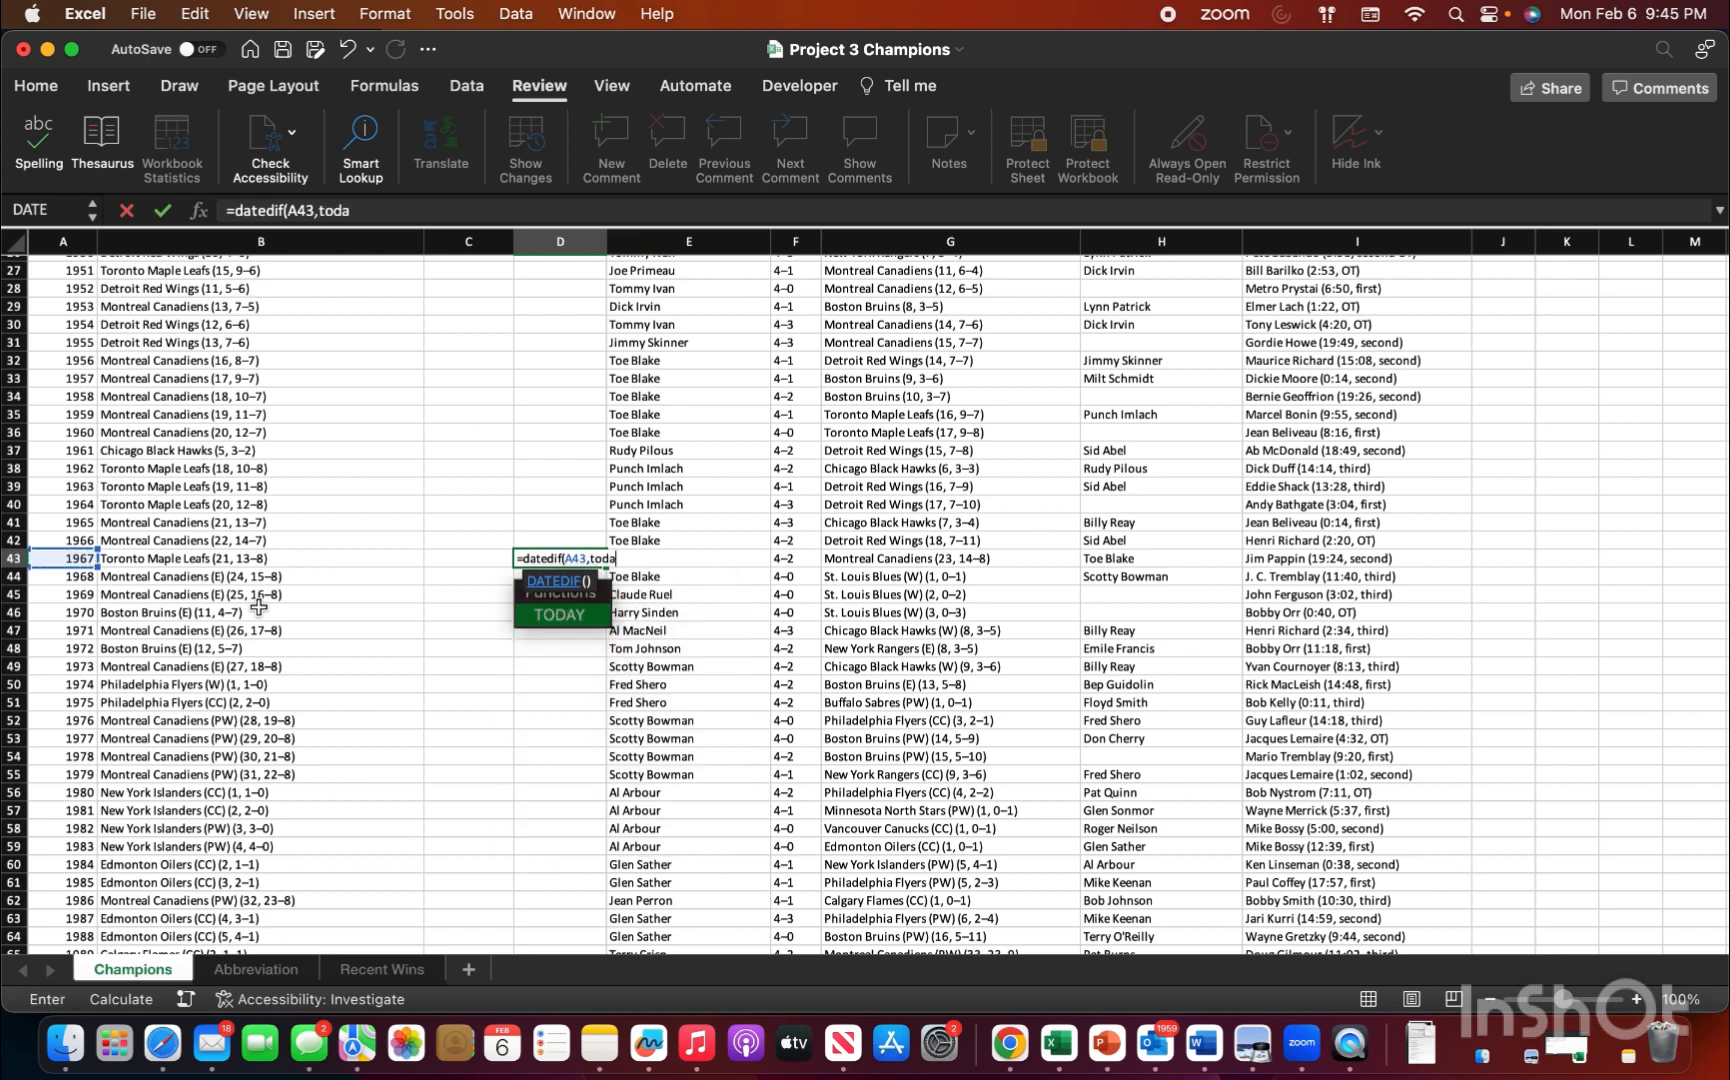
pyautogui.doubleClick(559, 616)
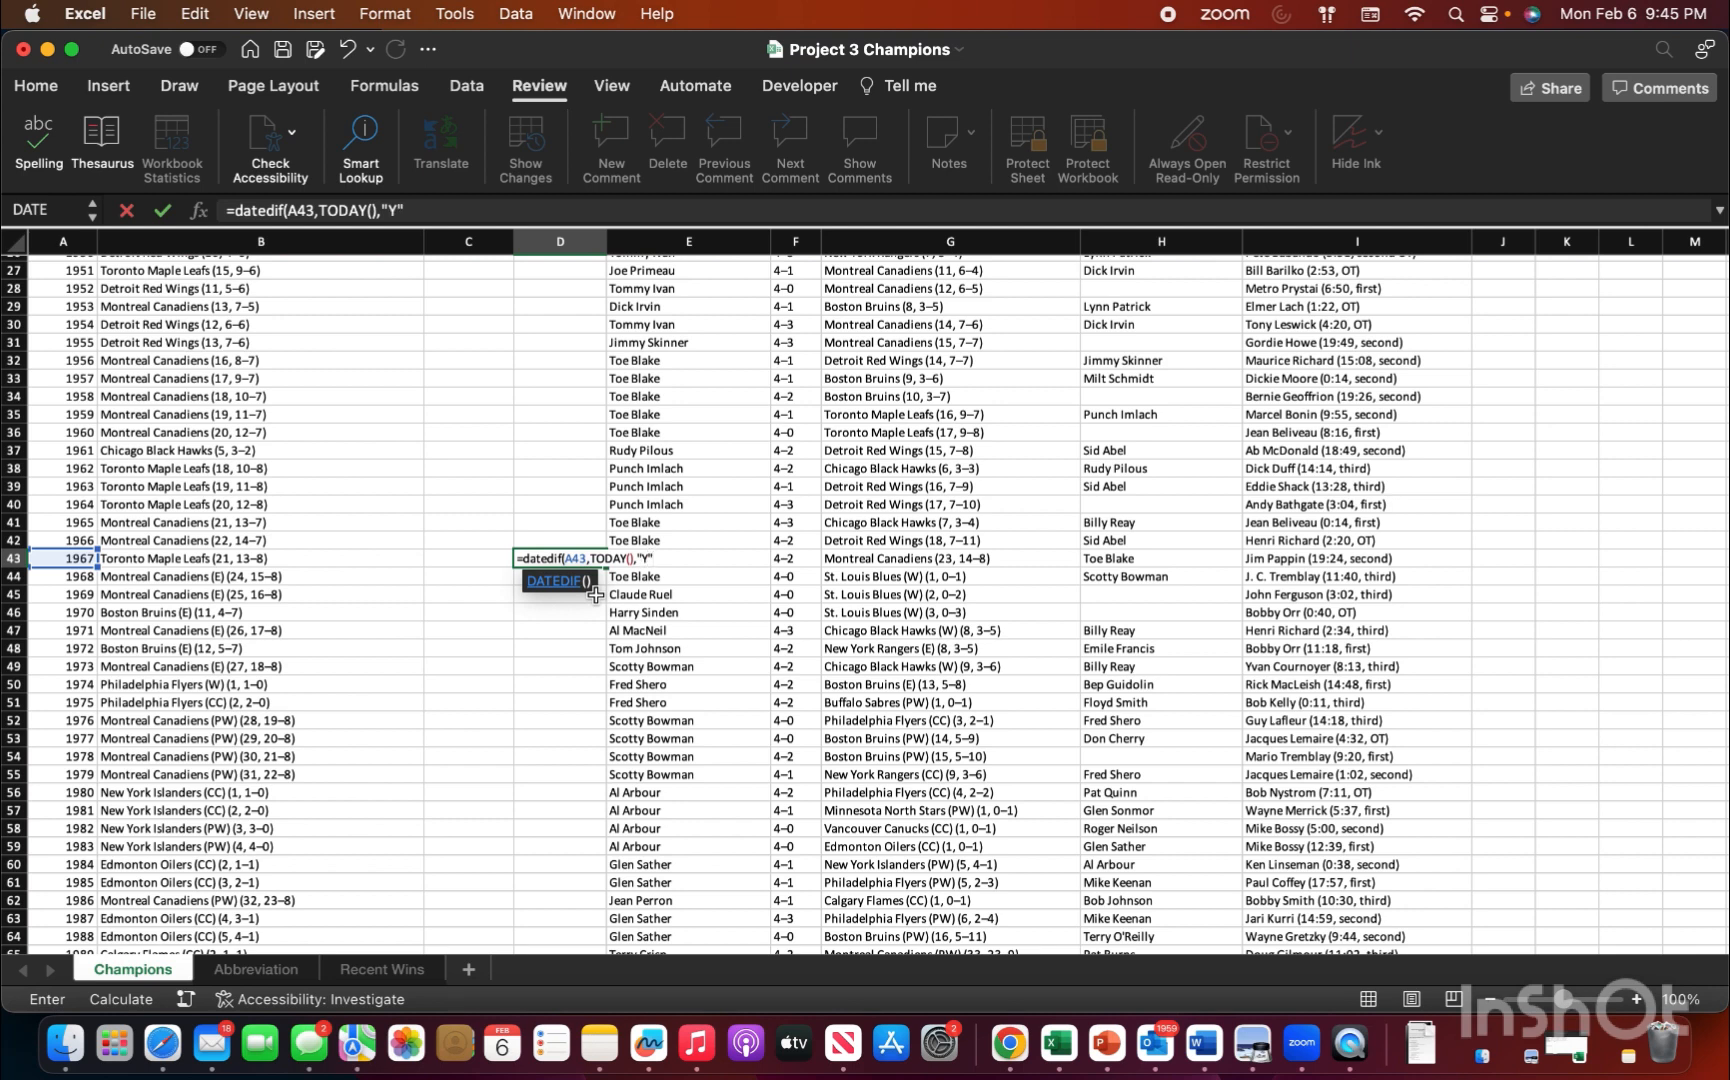
pyautogui.write(')')
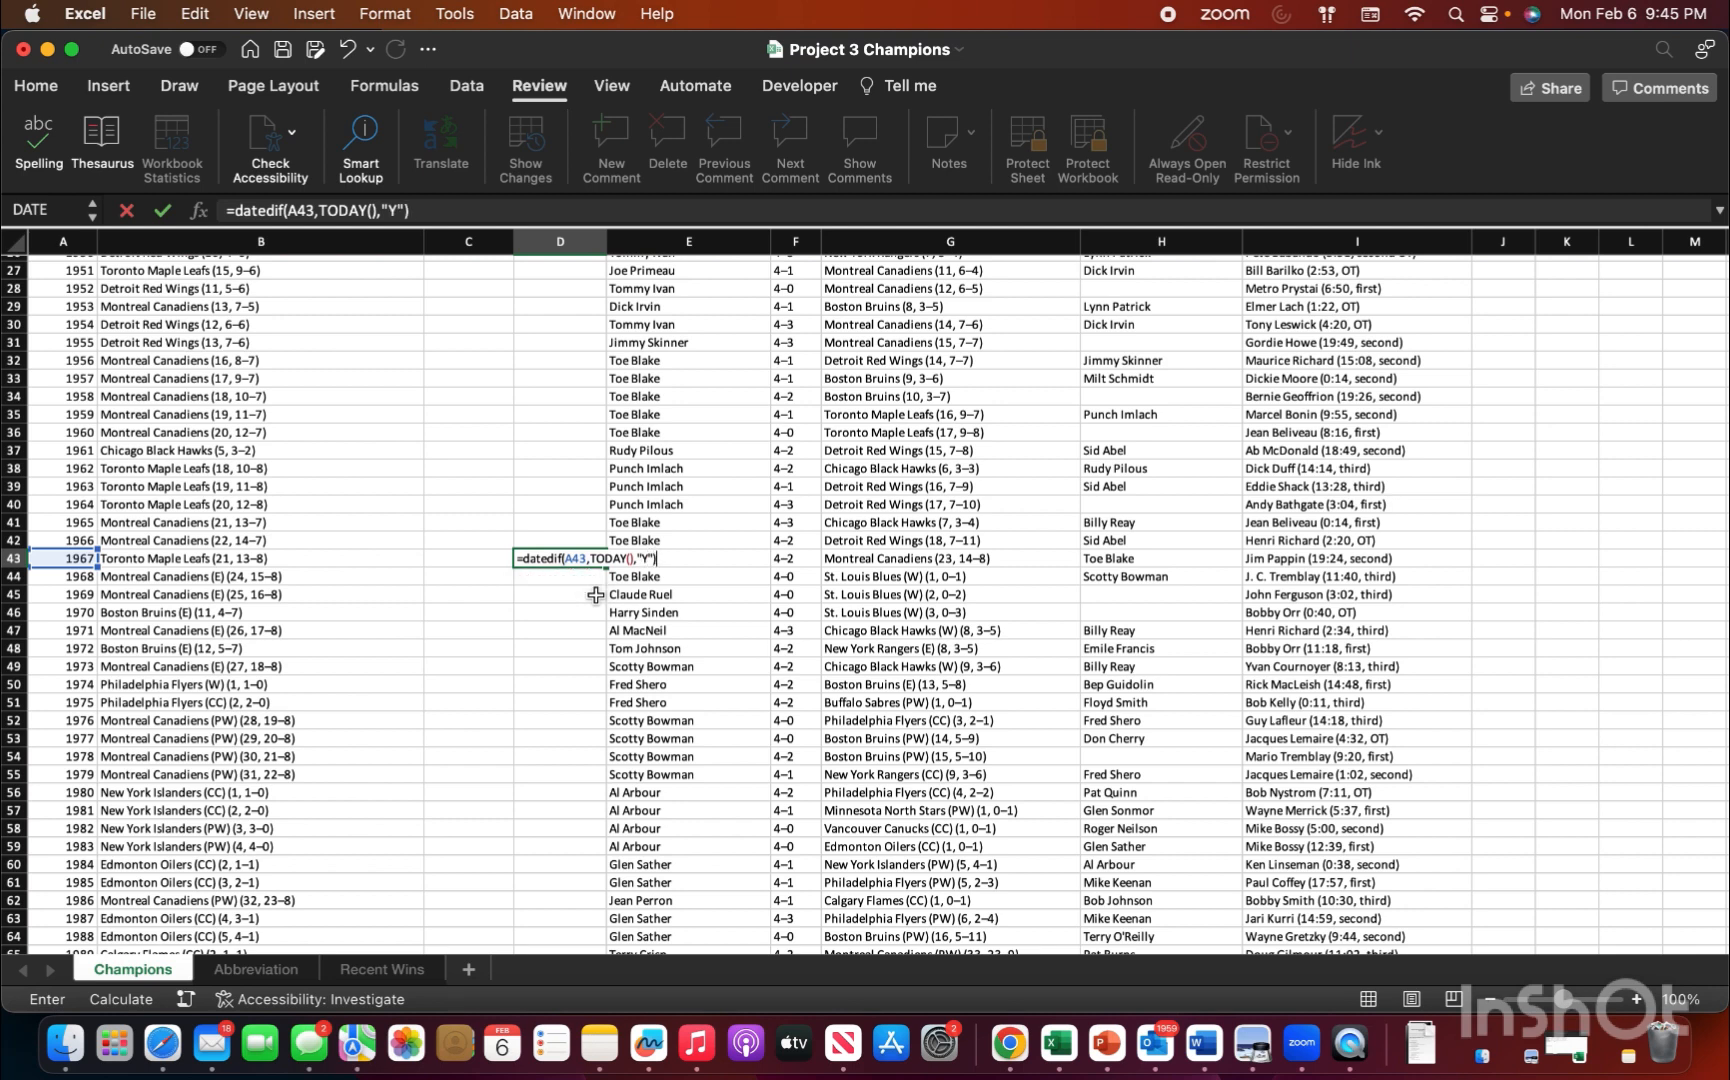
pyautogui.press('Return')
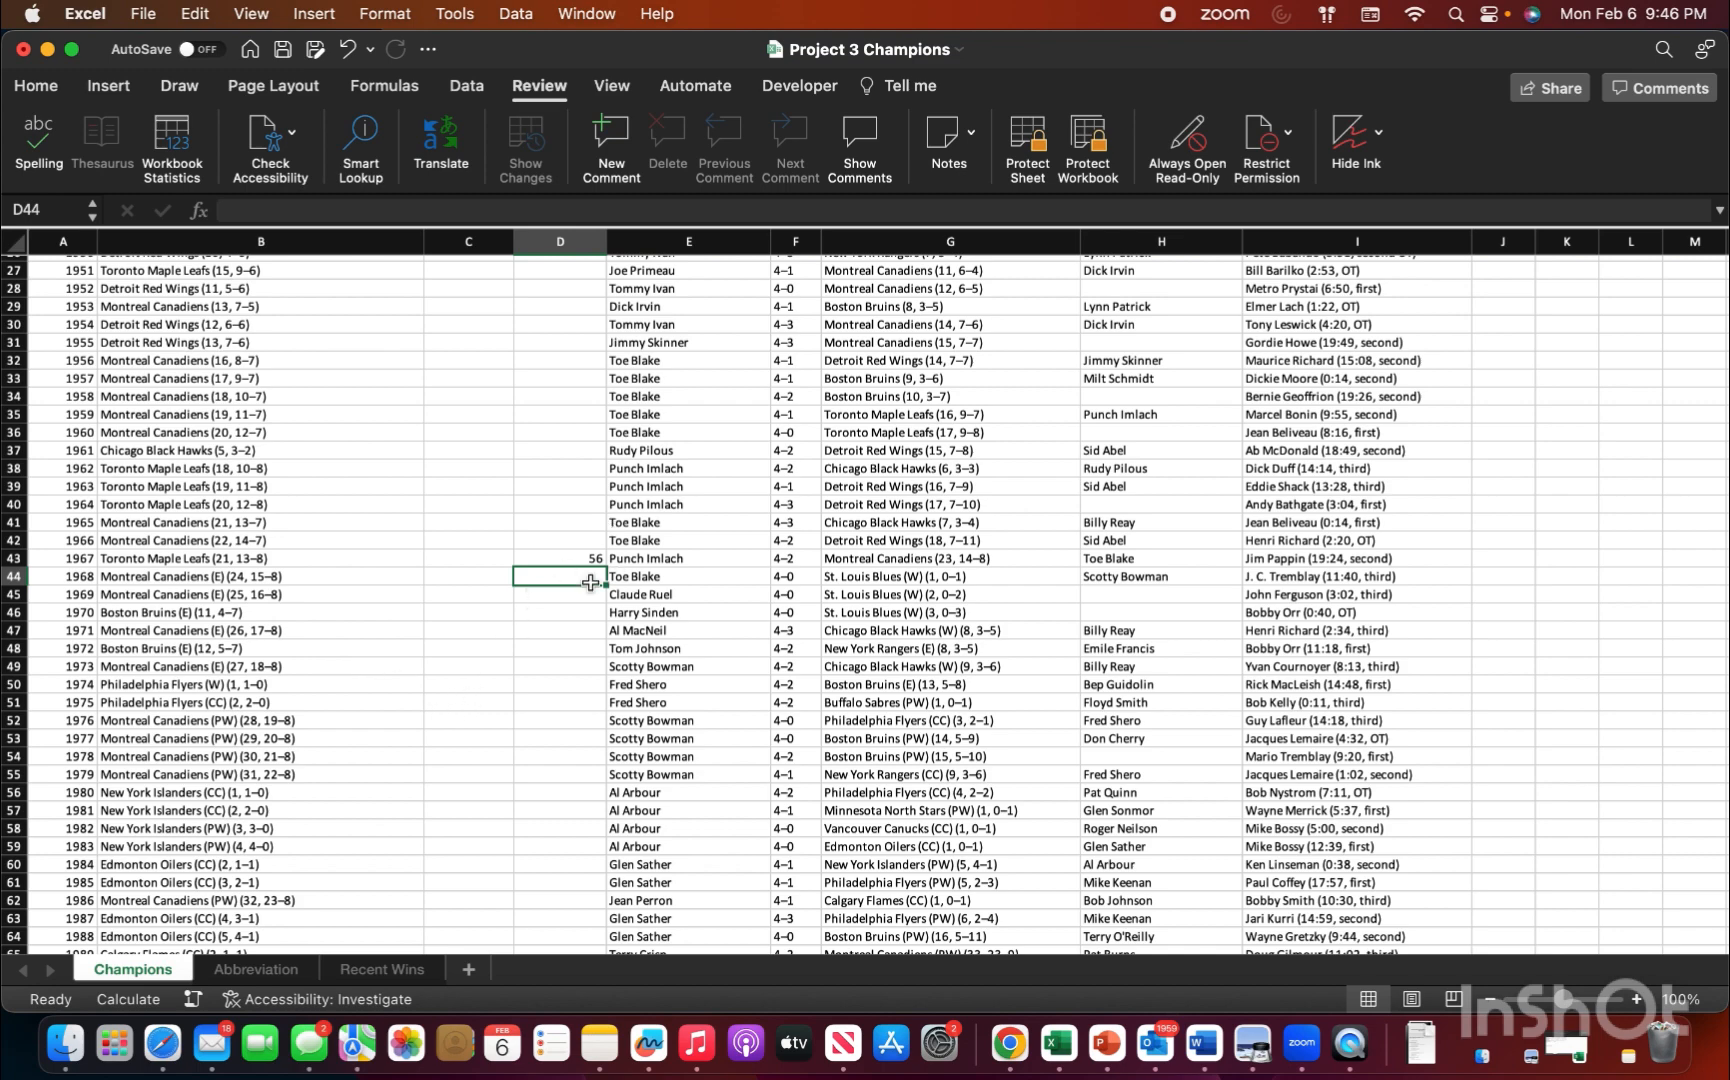
pyautogui.scroll(10, 596, 610)
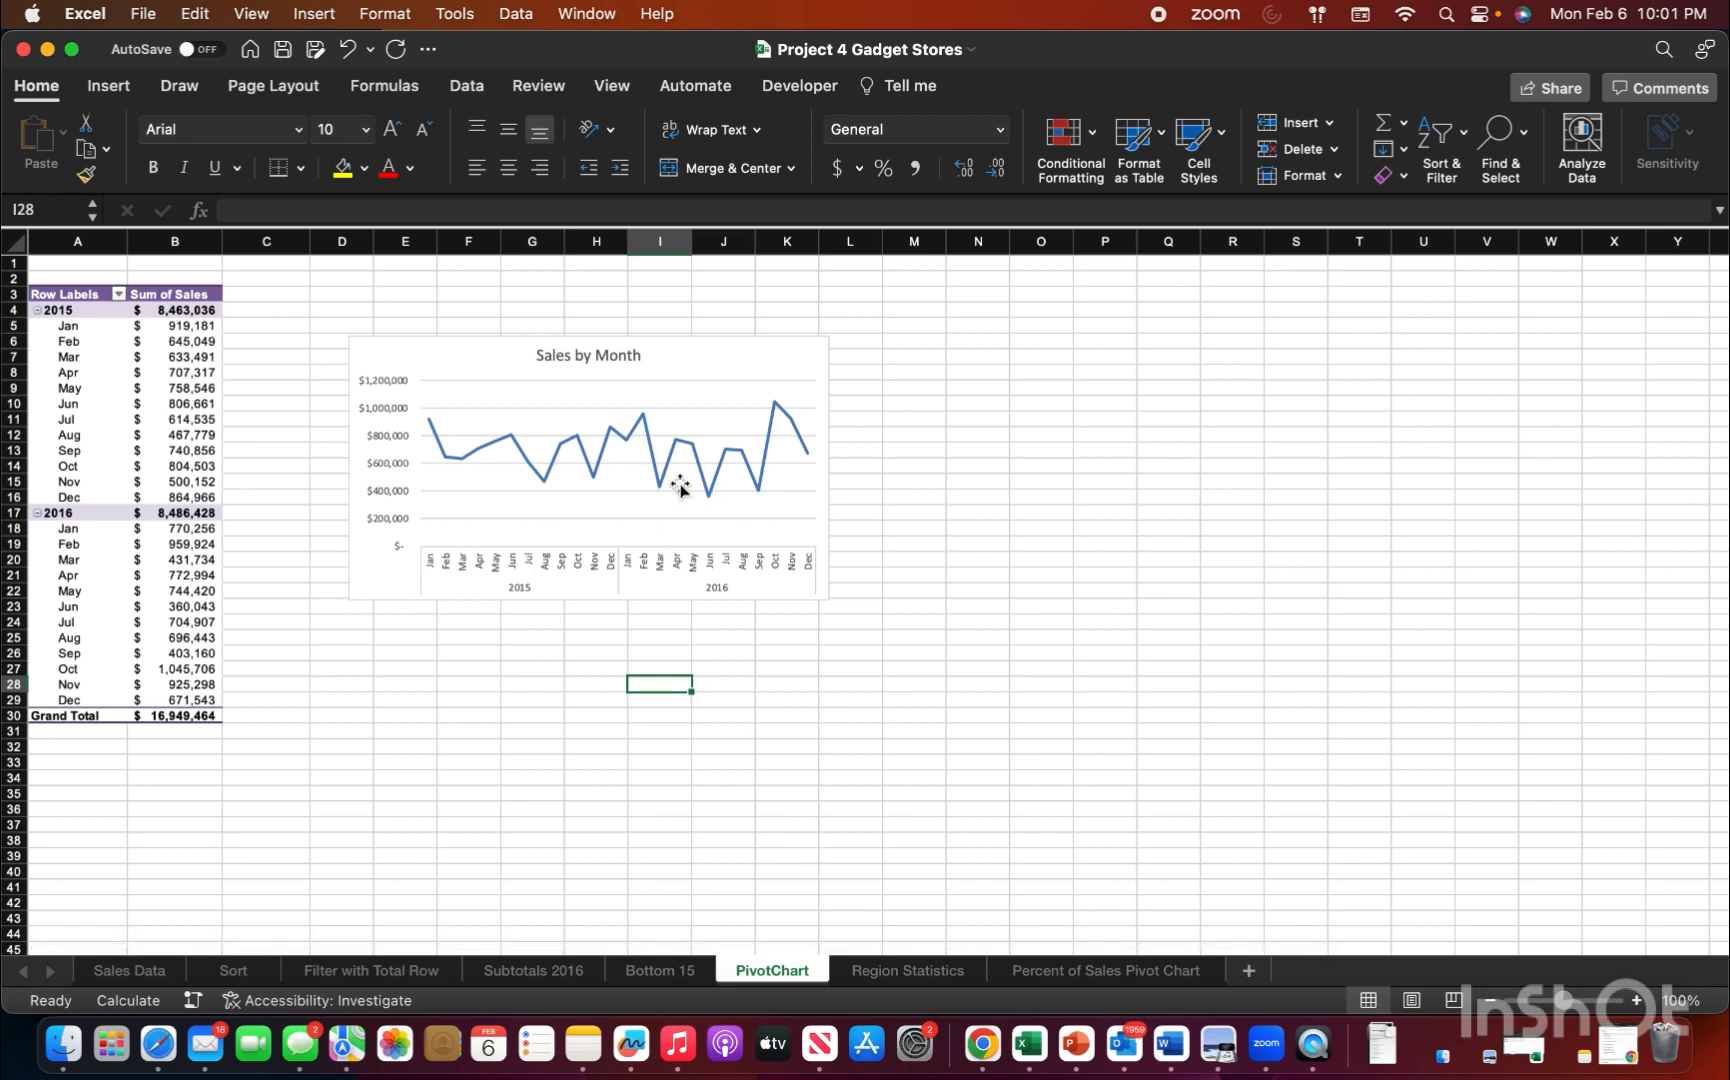
# Step: Add the Region field as a filter to the Sales by Month PivotChart in the Project 4 Gadget Stores workbook
pyautogui.click(690, 370)
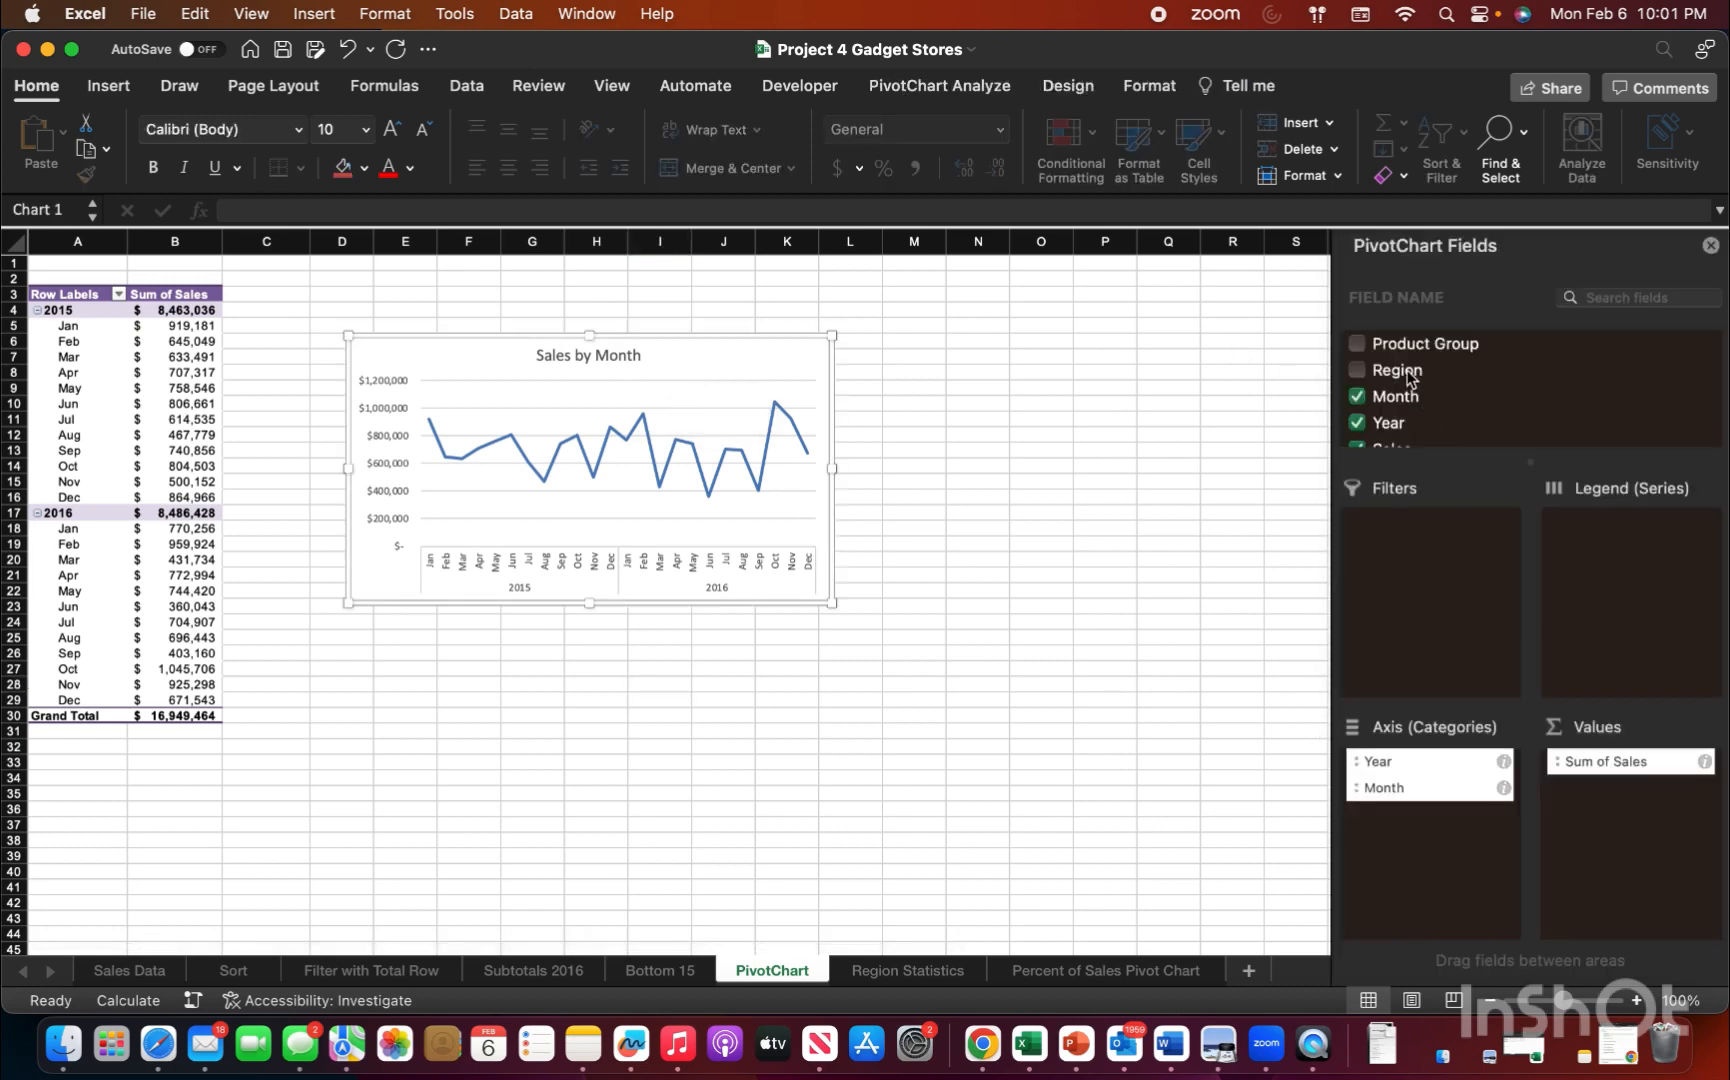
pyautogui.moveTo(1407, 375); pyautogui.dragTo(1429, 568)
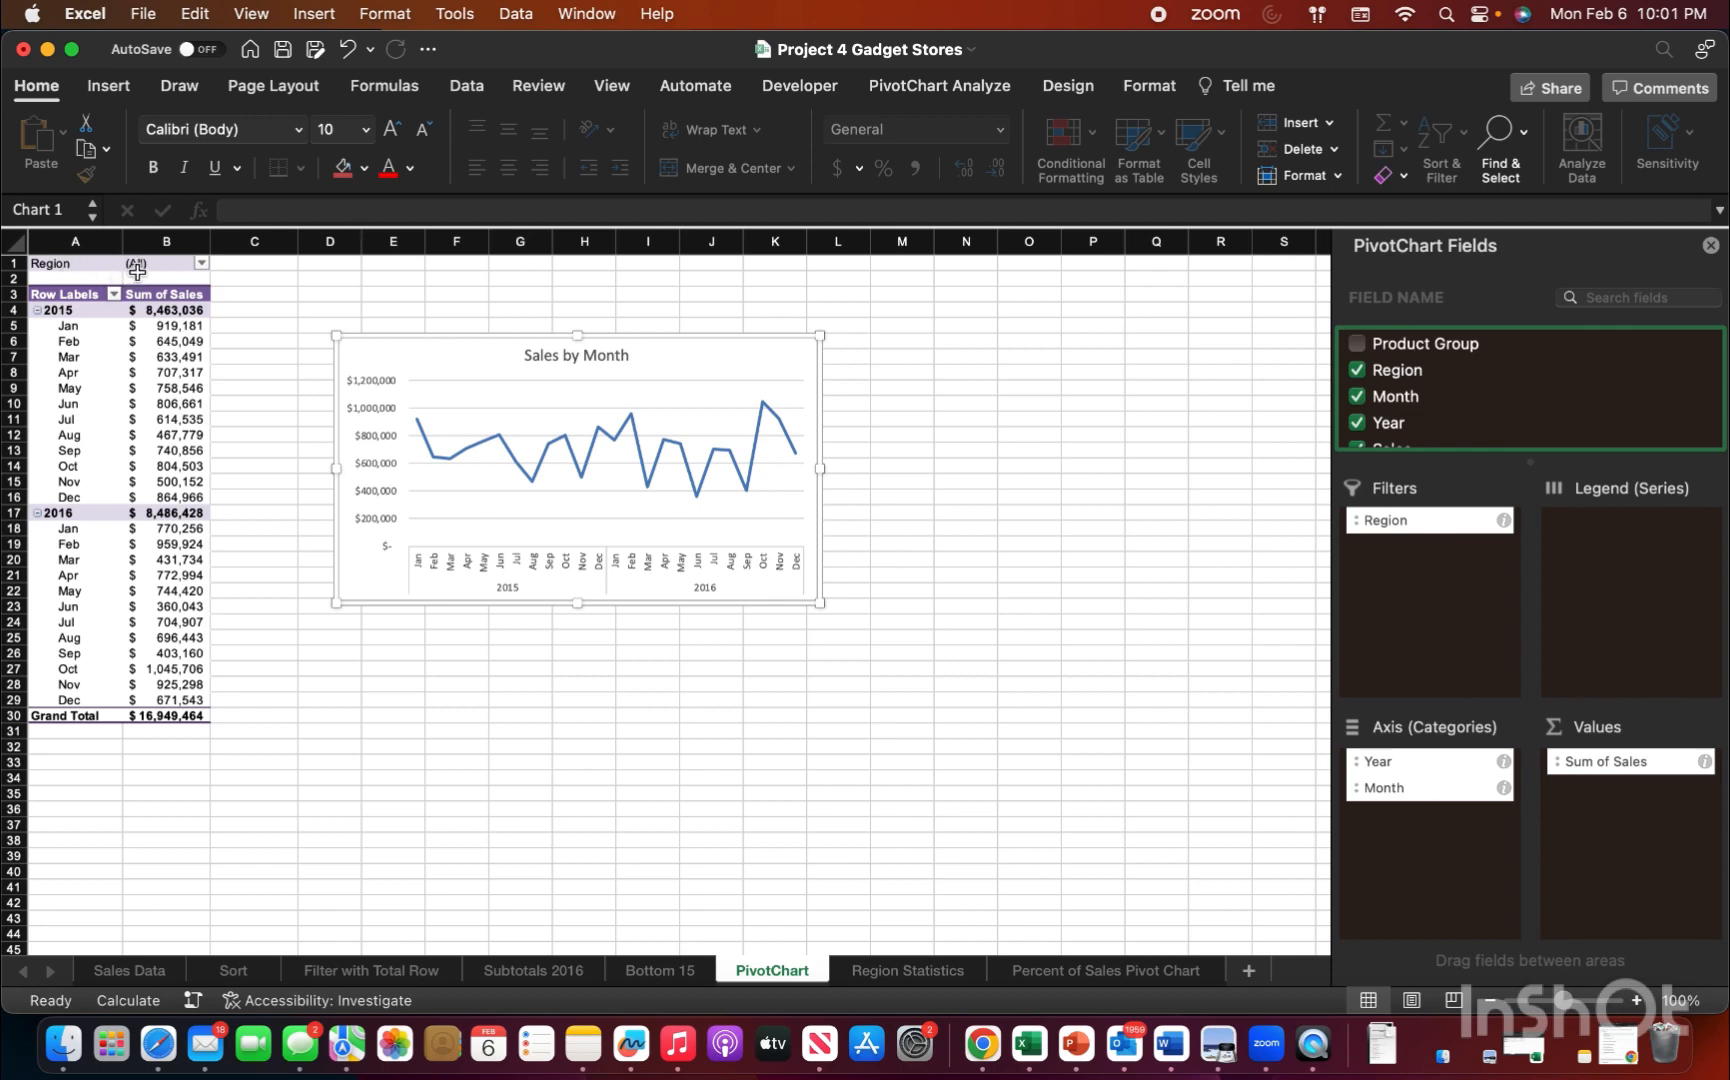
pyautogui.click(202, 263)
pyautogui.press('Escape')
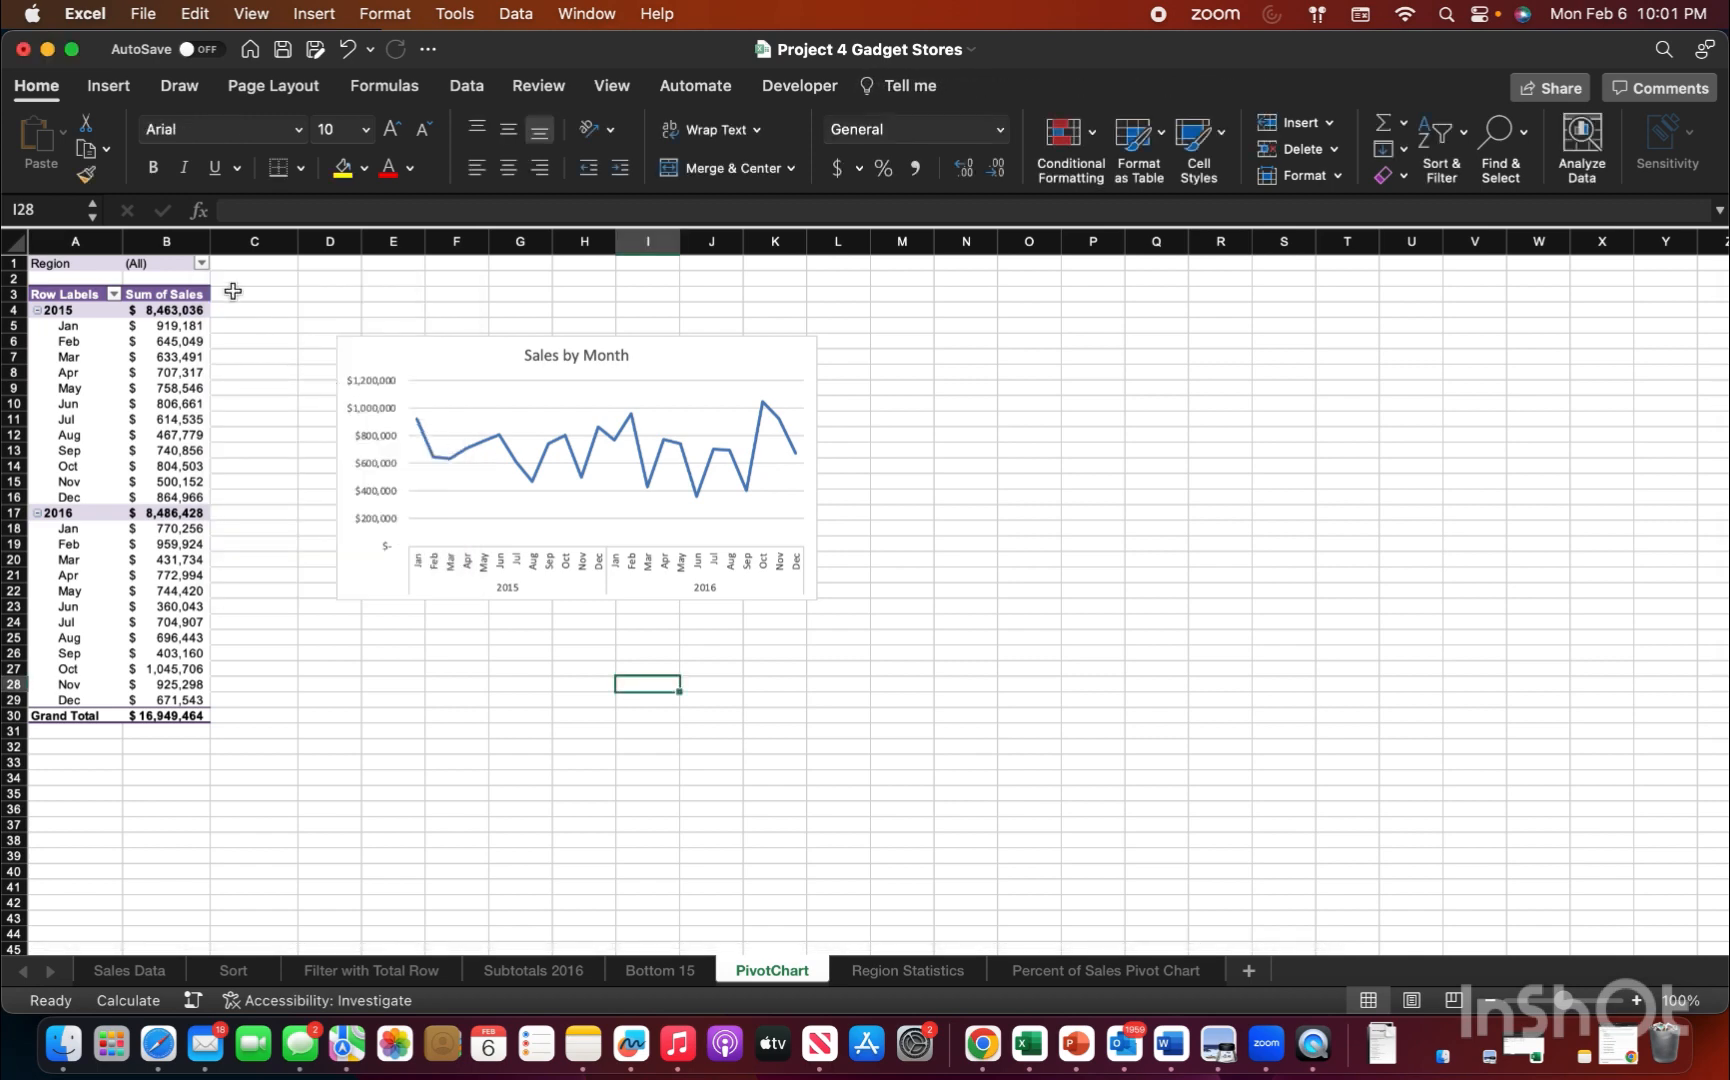
# Step: Try the Region filter of the PivotChart with Colorado and Oklahoma, and reselect all regions
pyautogui.click(202, 264)
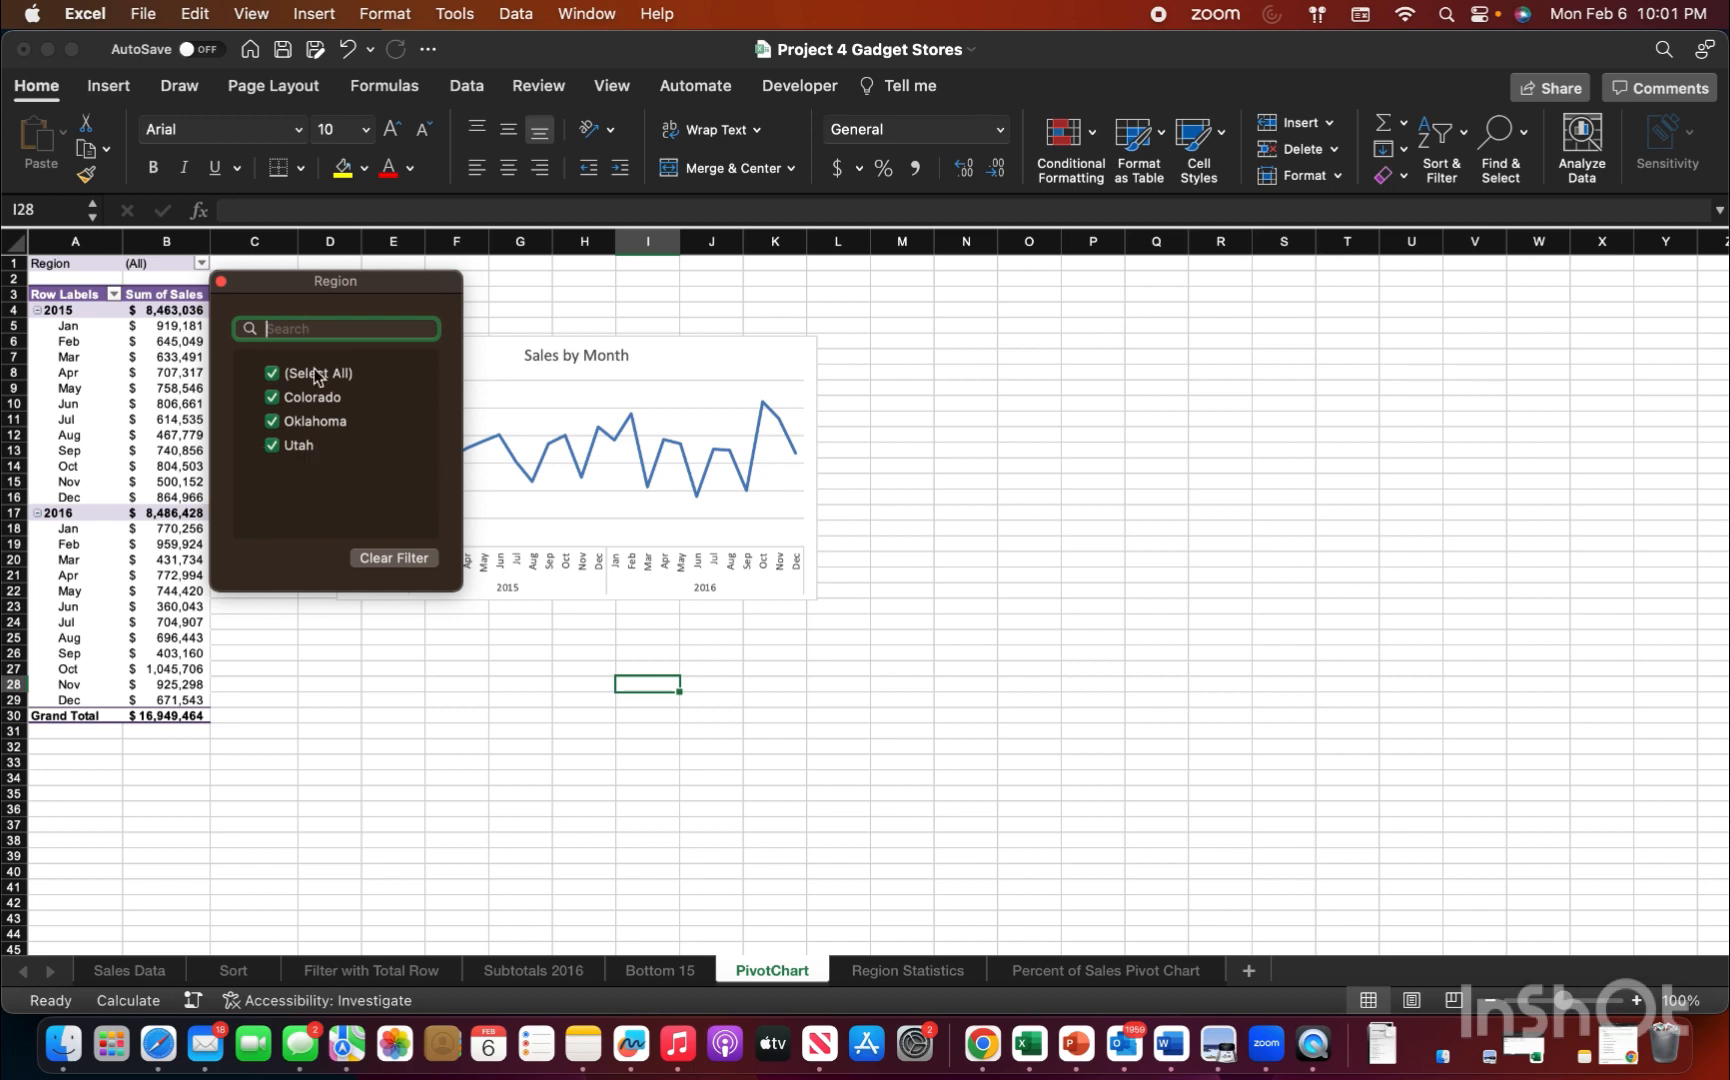
pyautogui.click(275, 382)
pyautogui.click(275, 382)
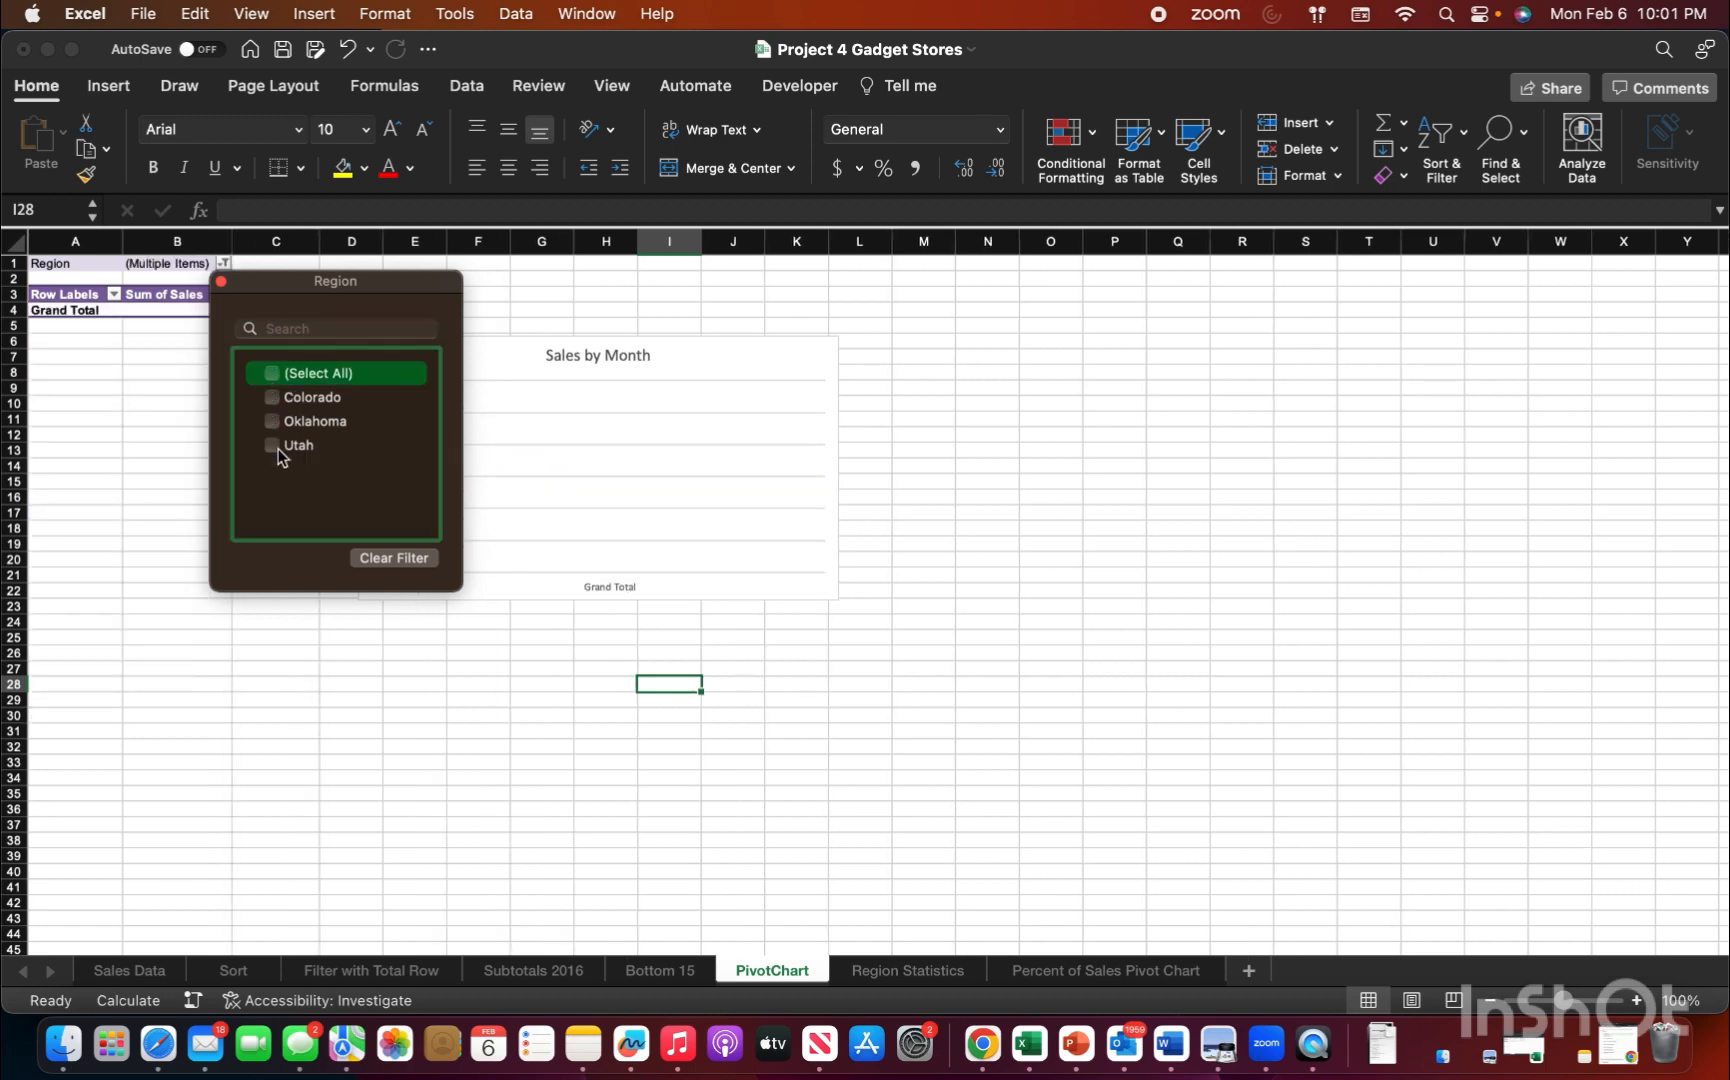
pyautogui.click(272, 401)
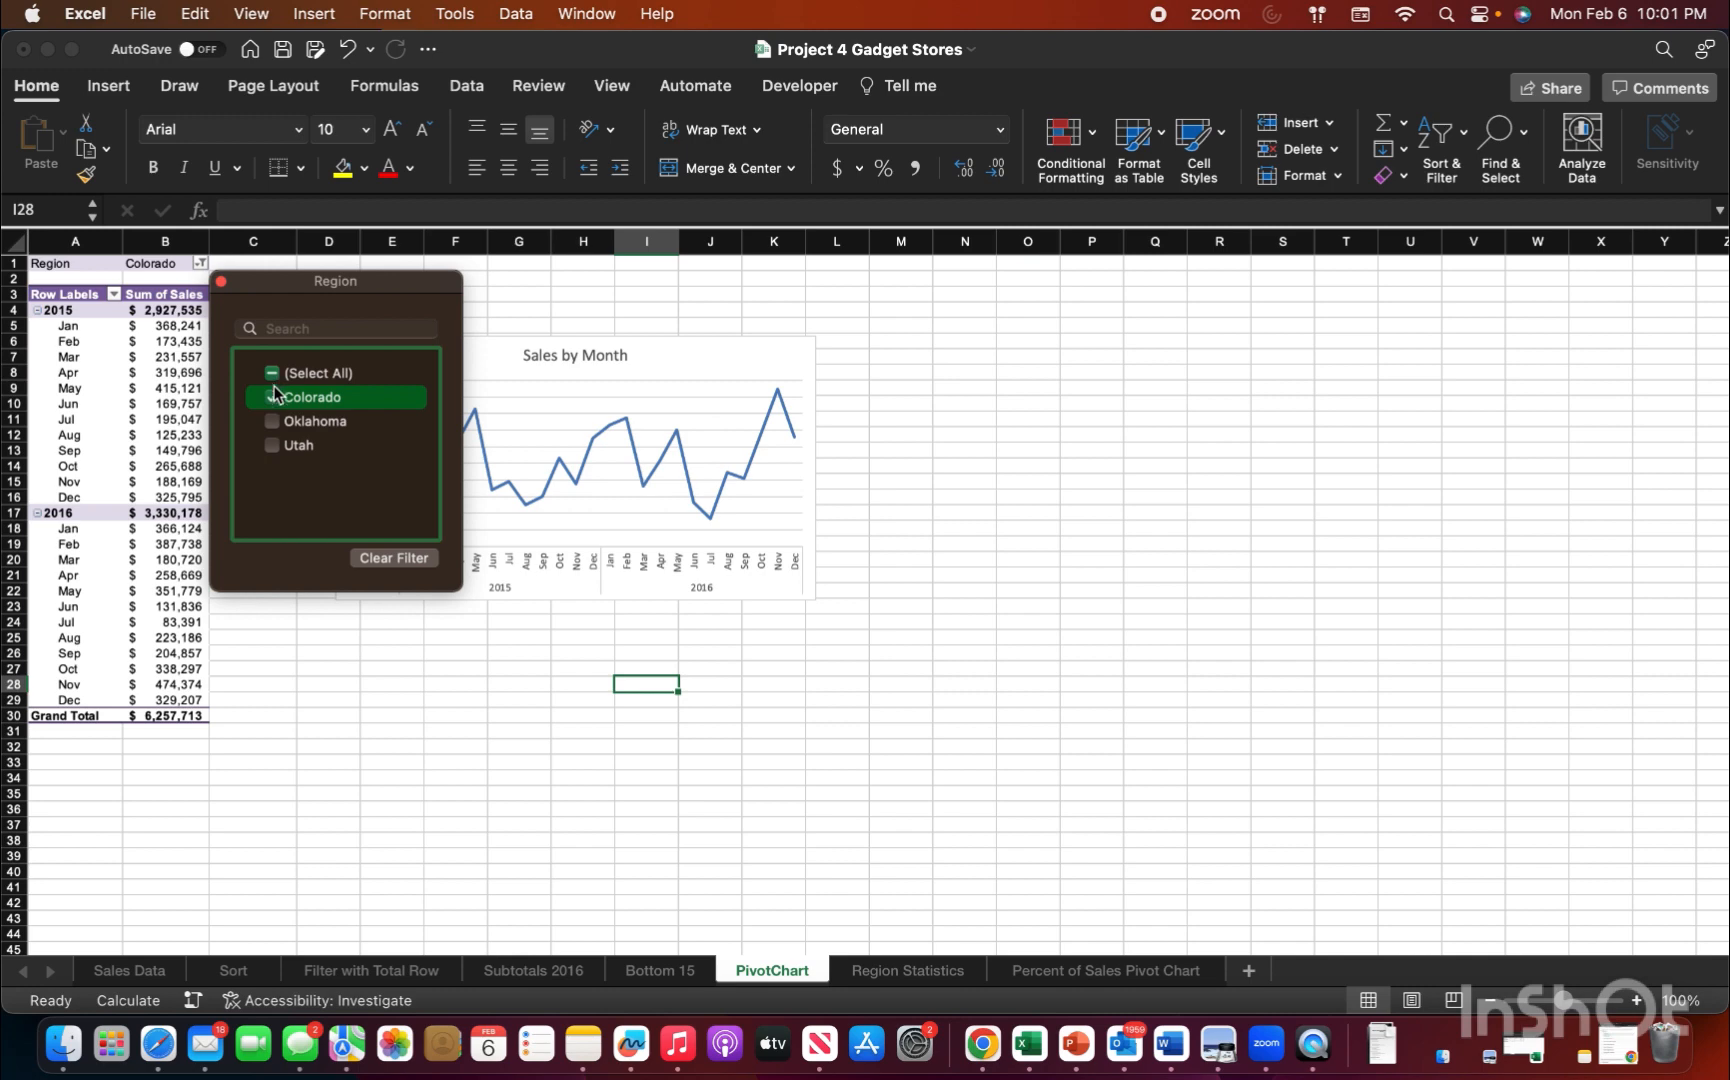
pyautogui.click(275, 424)
pyautogui.click(274, 378)
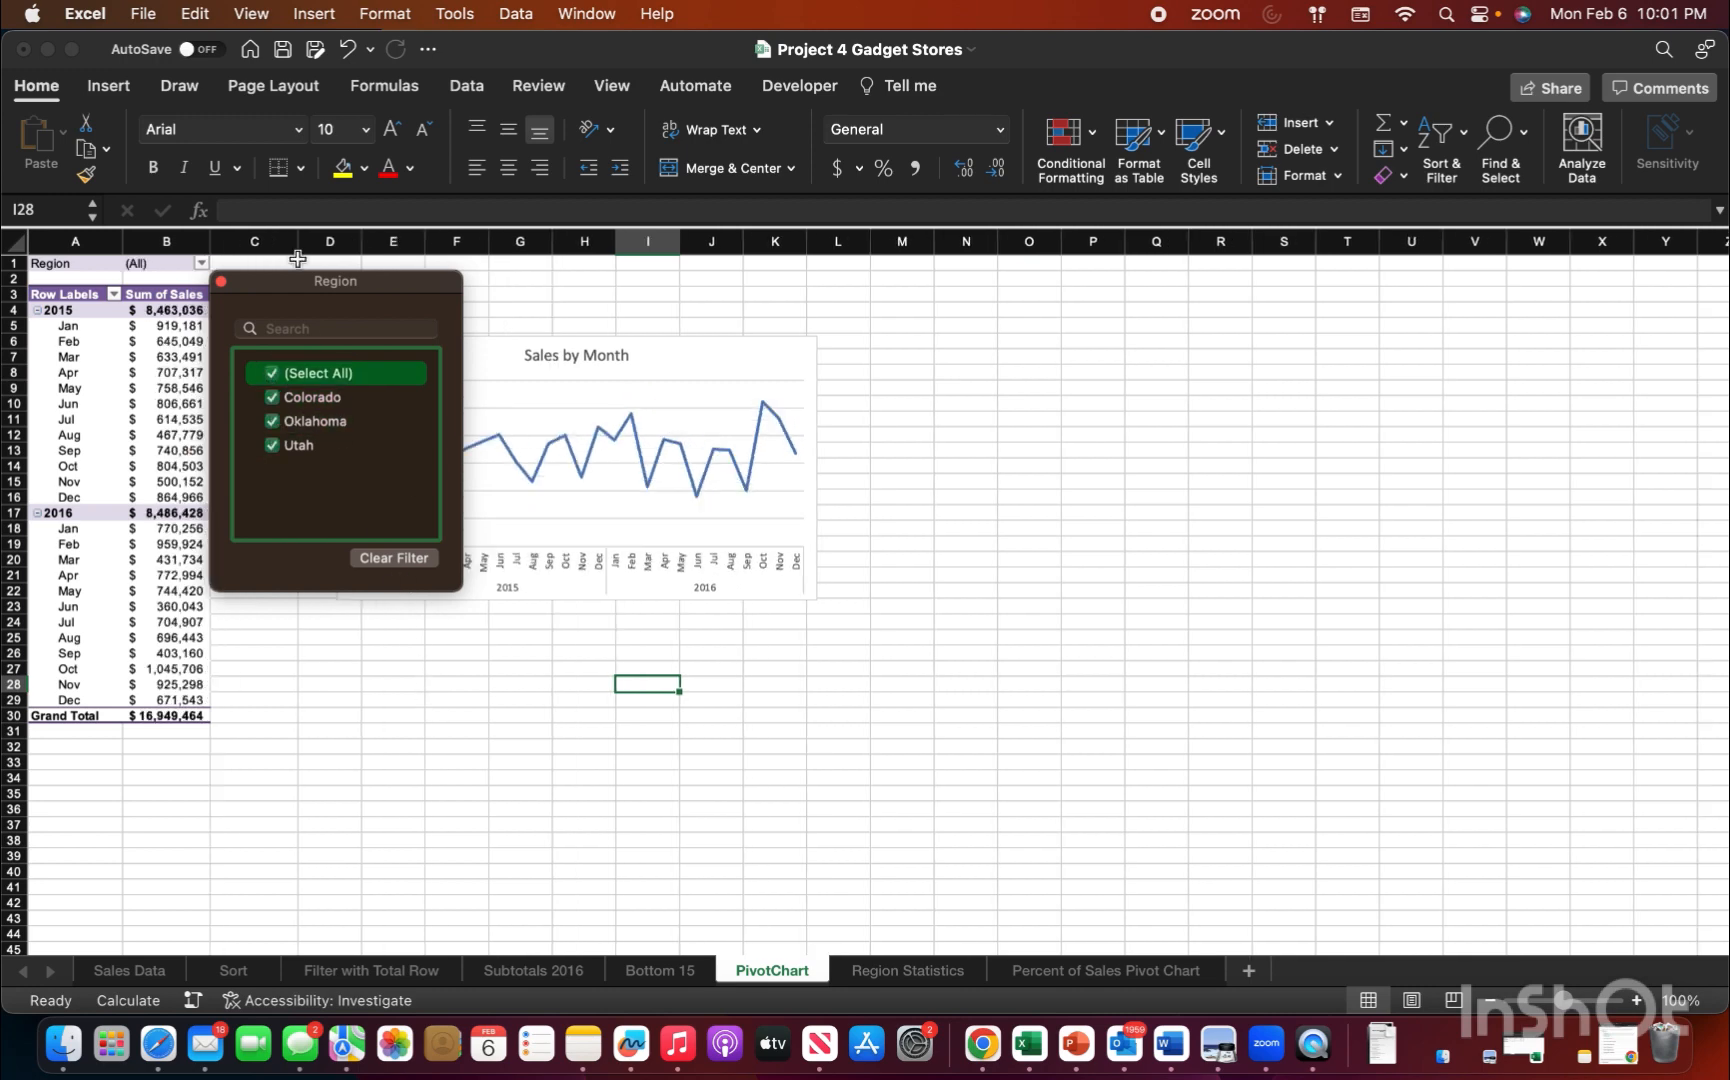
# Step: Close the Region filter and start a SUMIF formula in cell B363 of the Sales Data sheet, beside the label for Colorado sales under $10,000
pyautogui.click(222, 283)
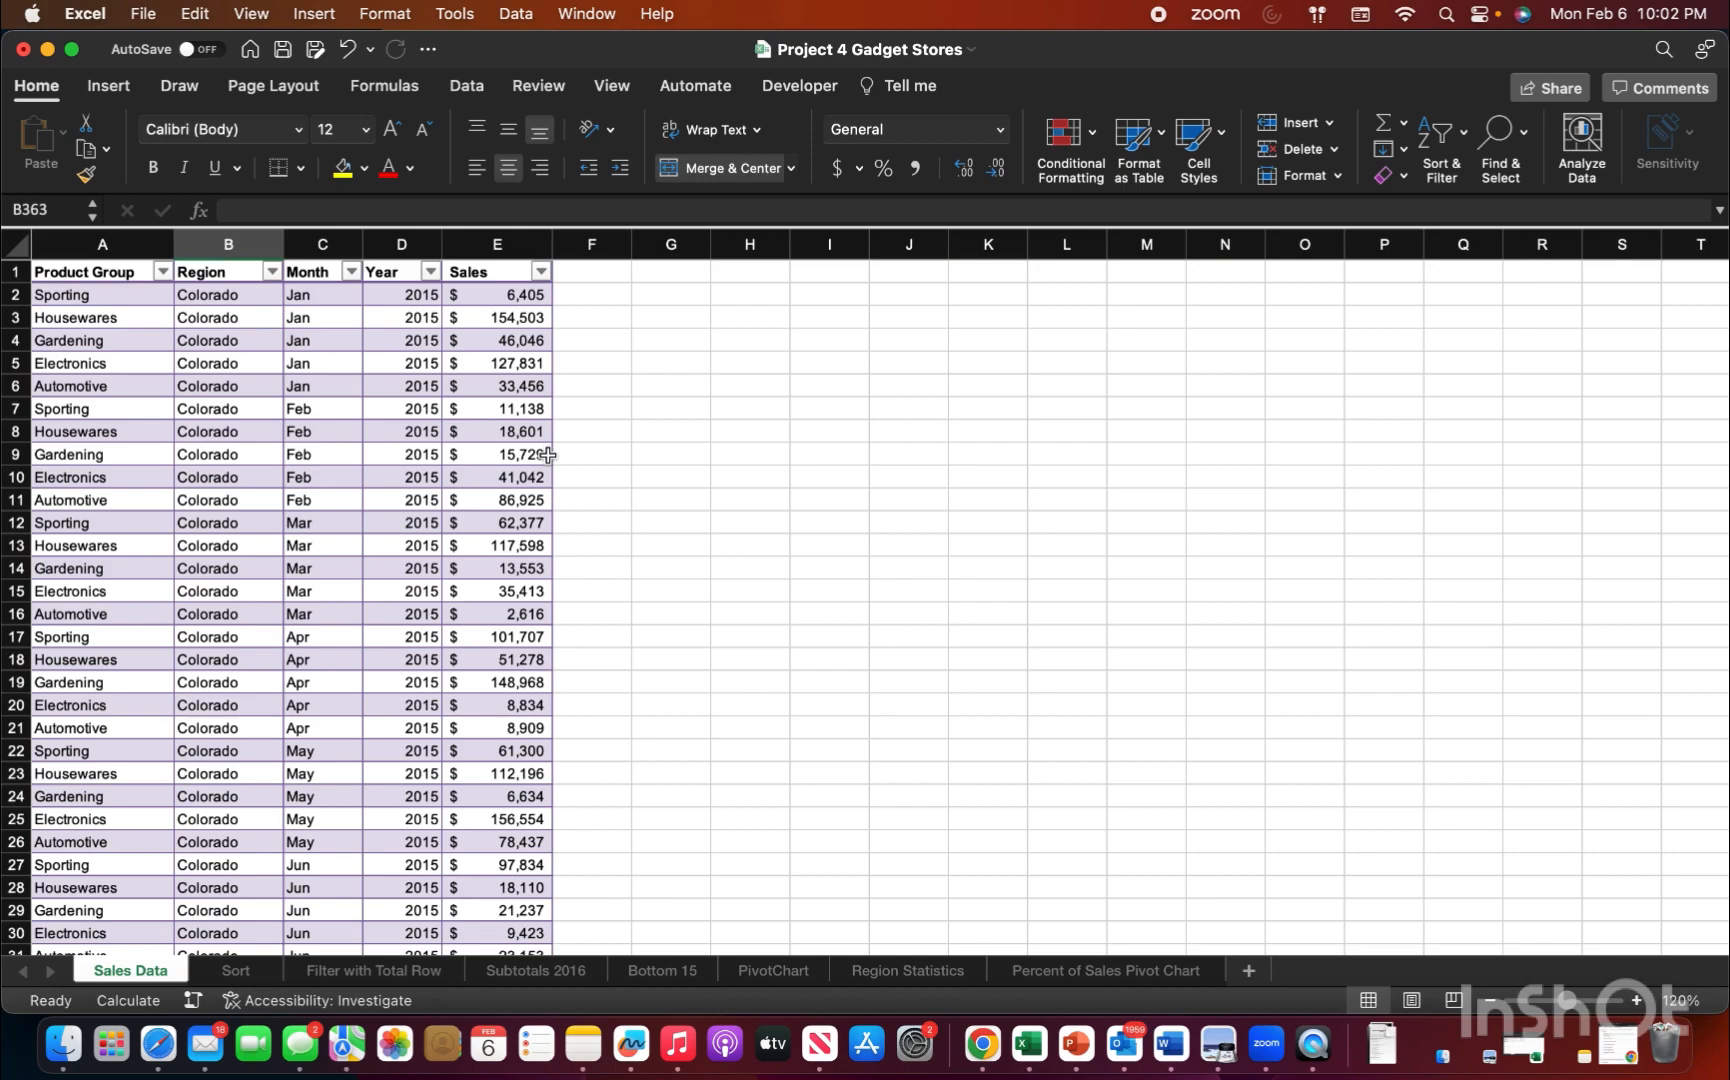
pyautogui.scroll(-12, 548, 455)
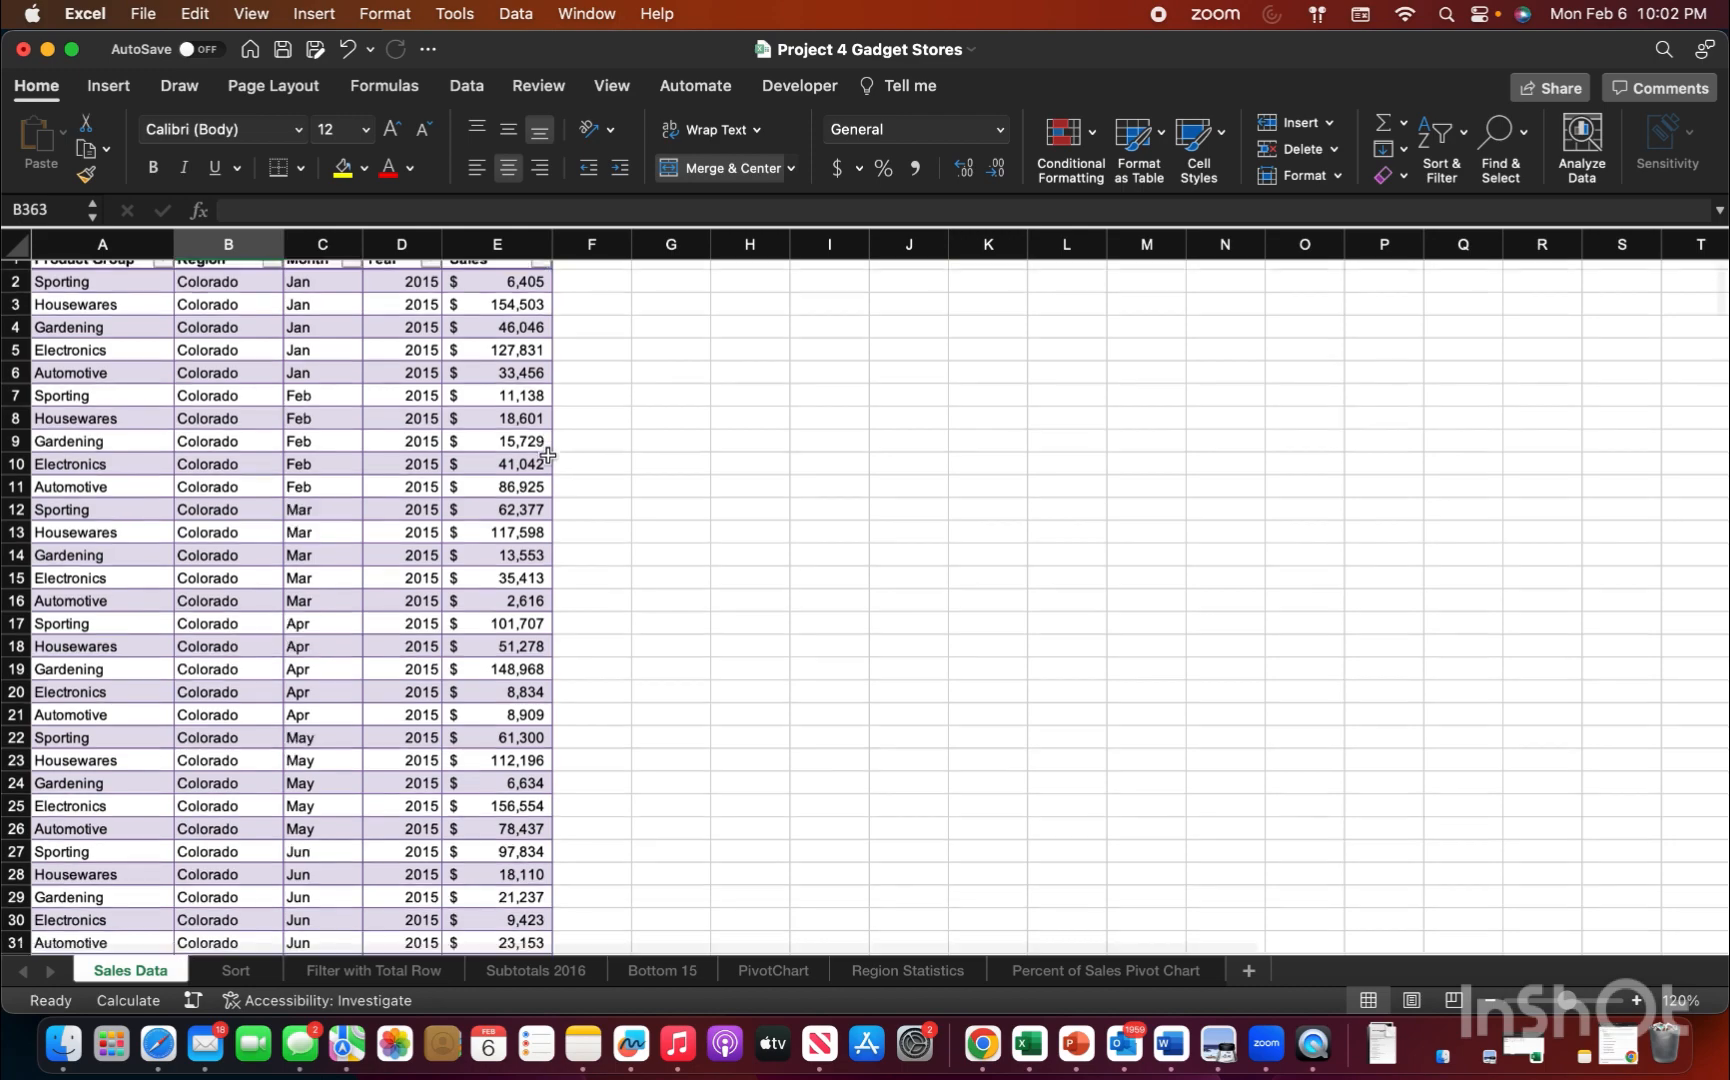
pyautogui.scroll(-20, 548, 455)
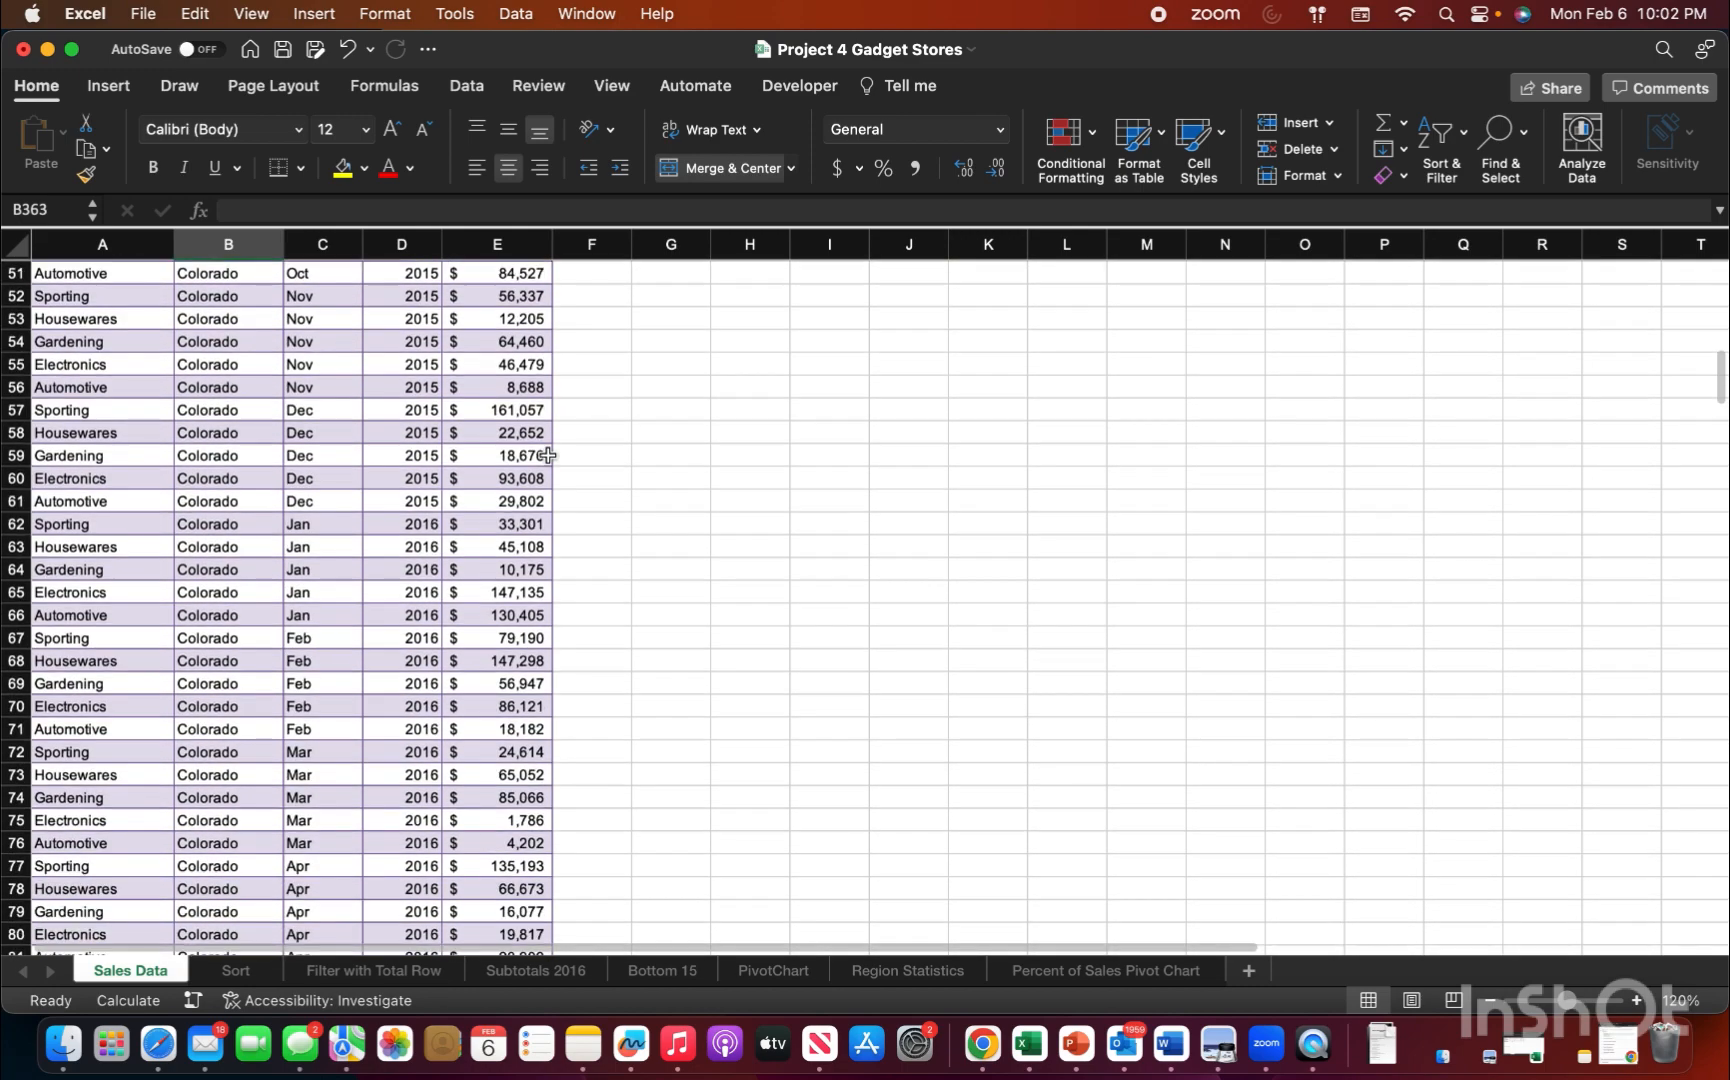
pyautogui.scroll(-20, 548, 455)
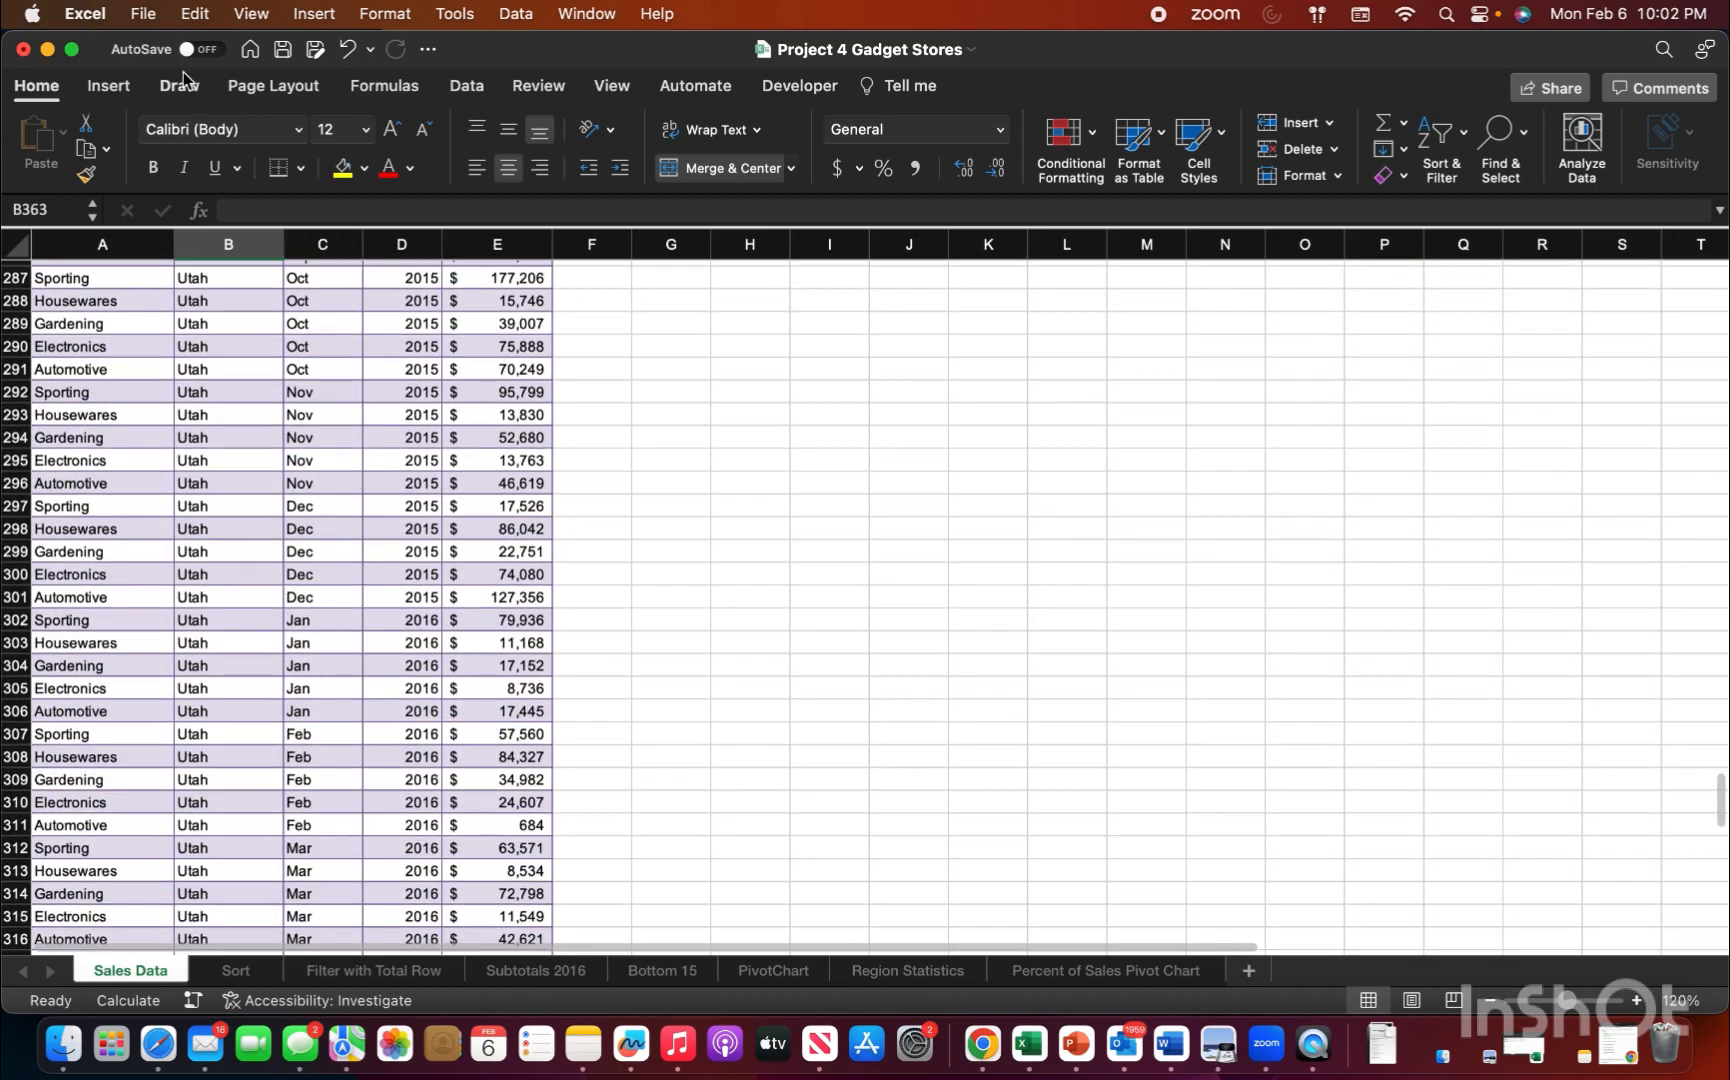
pyautogui.scroll(-16, 865, 608)
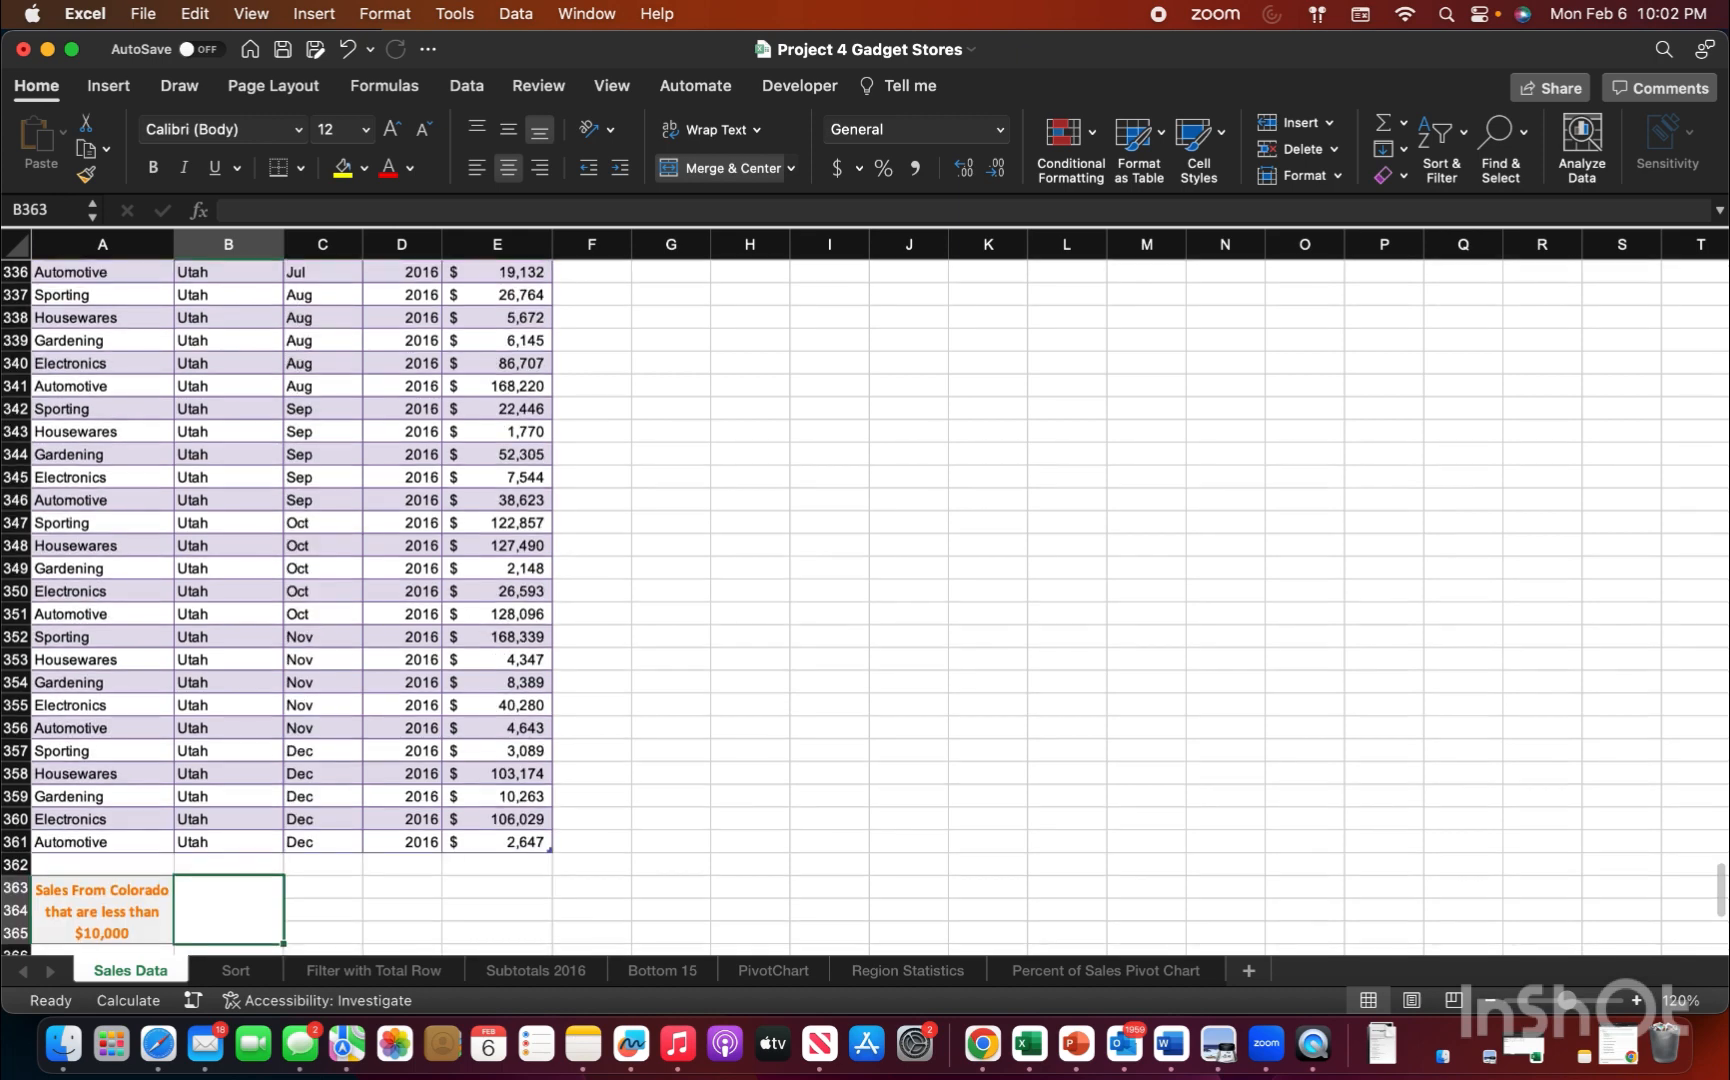
pyautogui.scroll(-5, 200, 790)
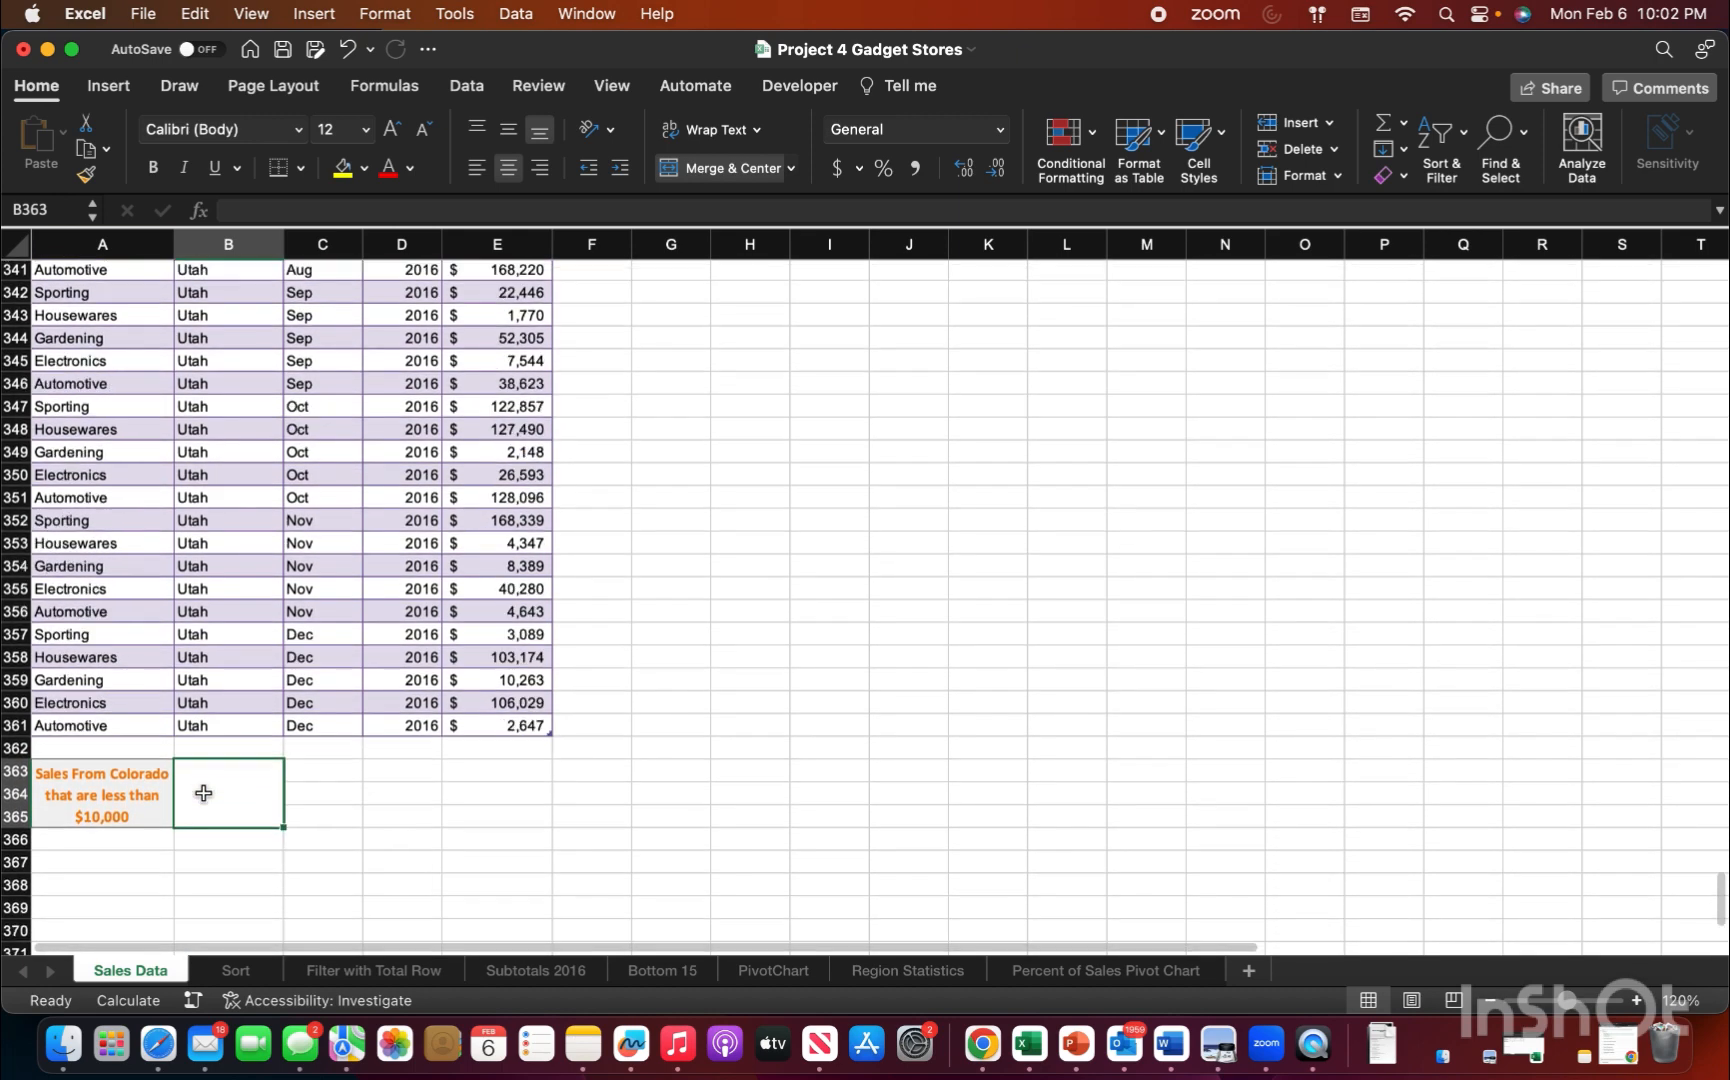
pyautogui.write('=')
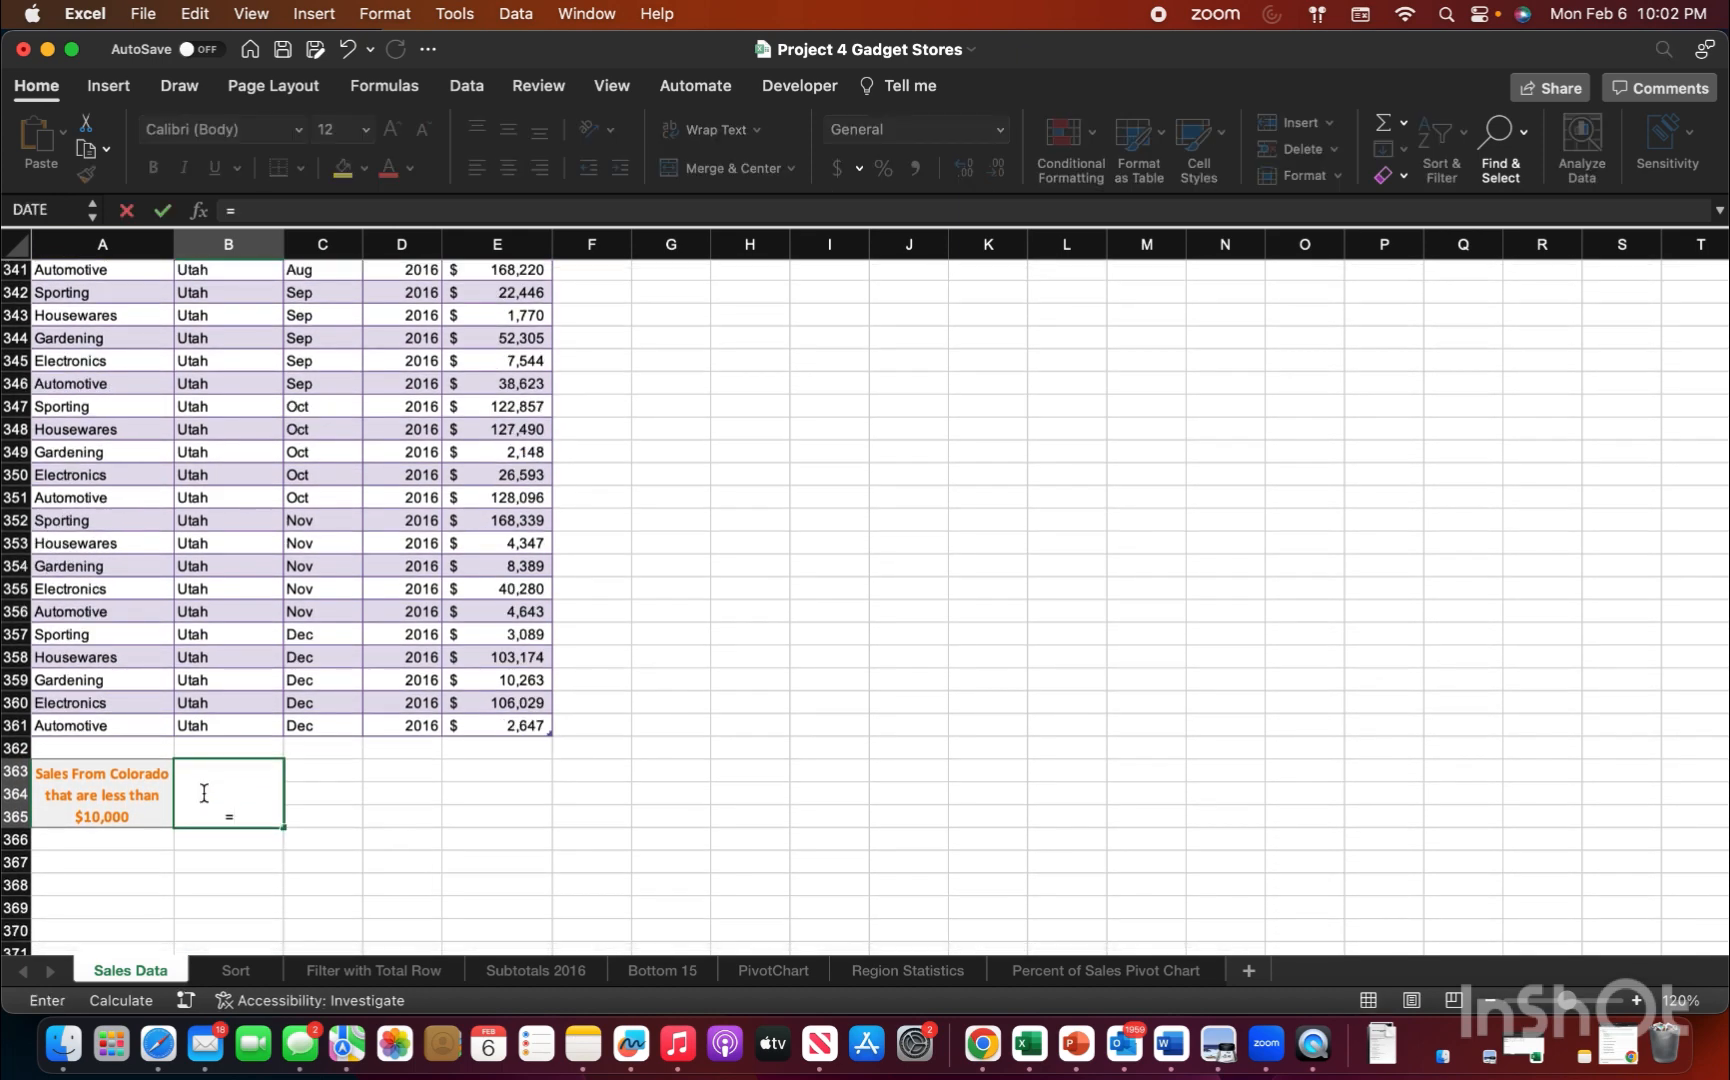
pyautogui.write('sum')
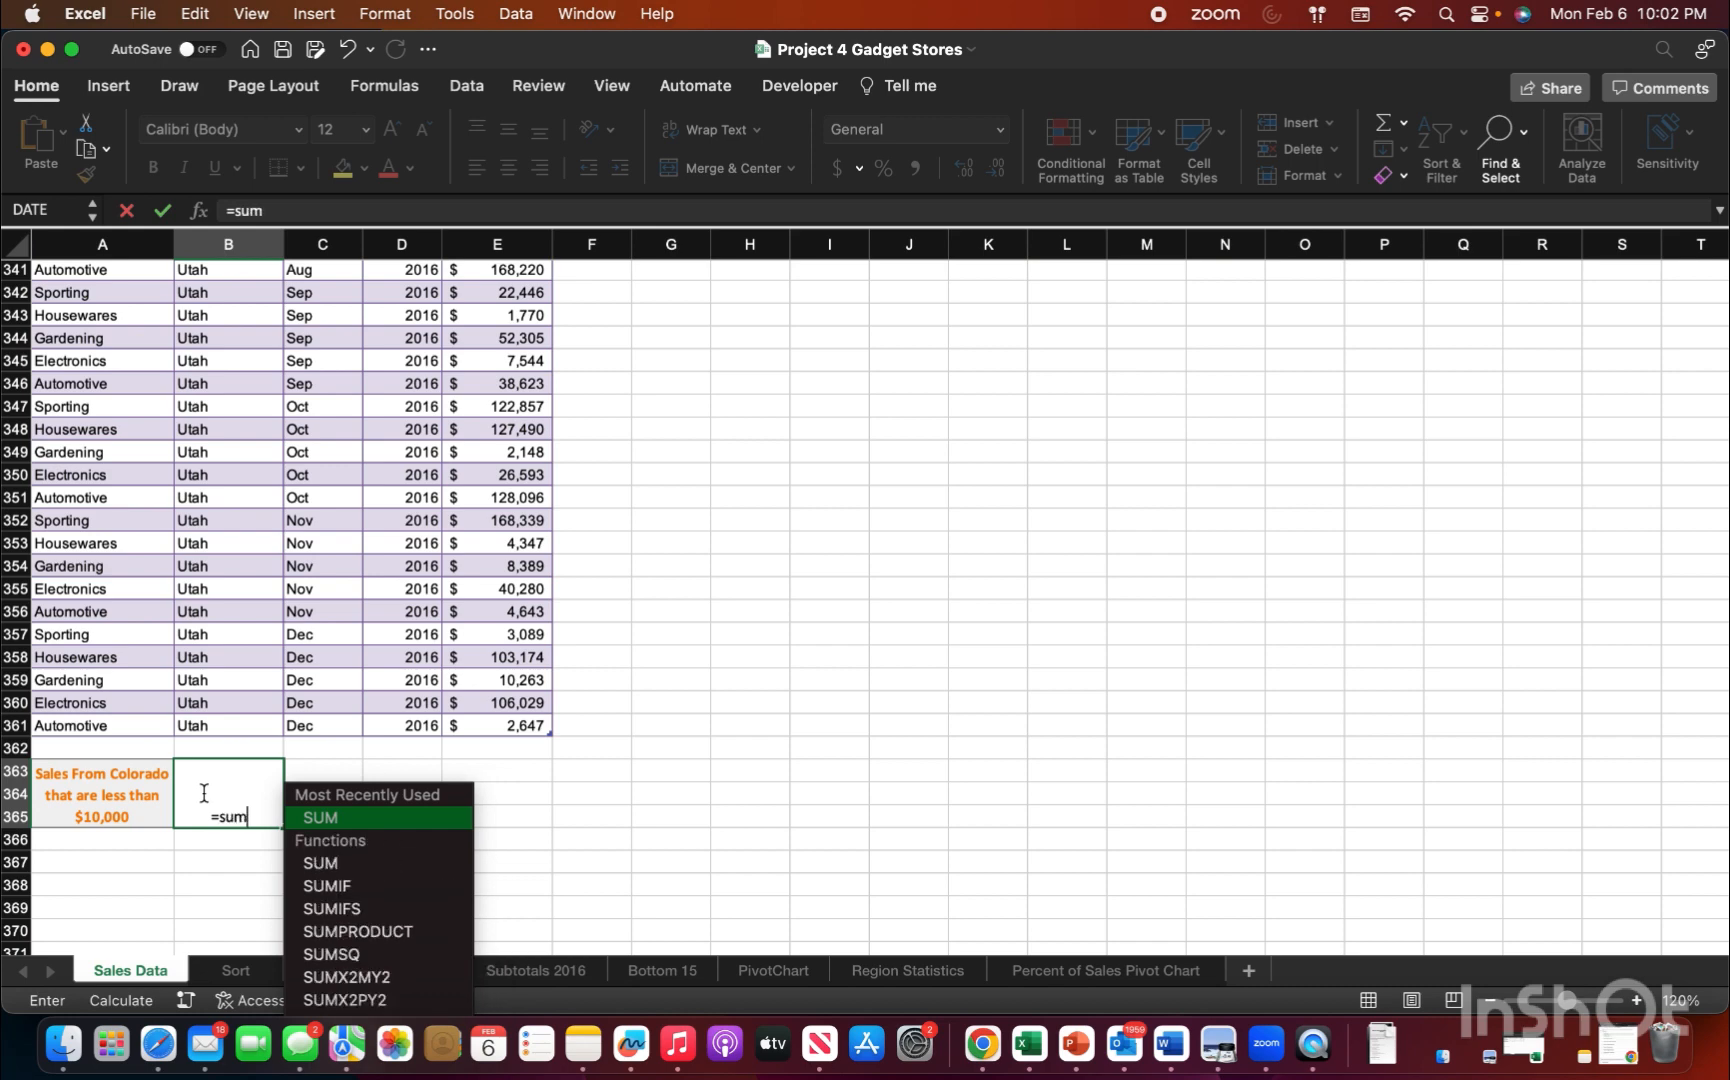
pyautogui.doubleClick(331, 896)
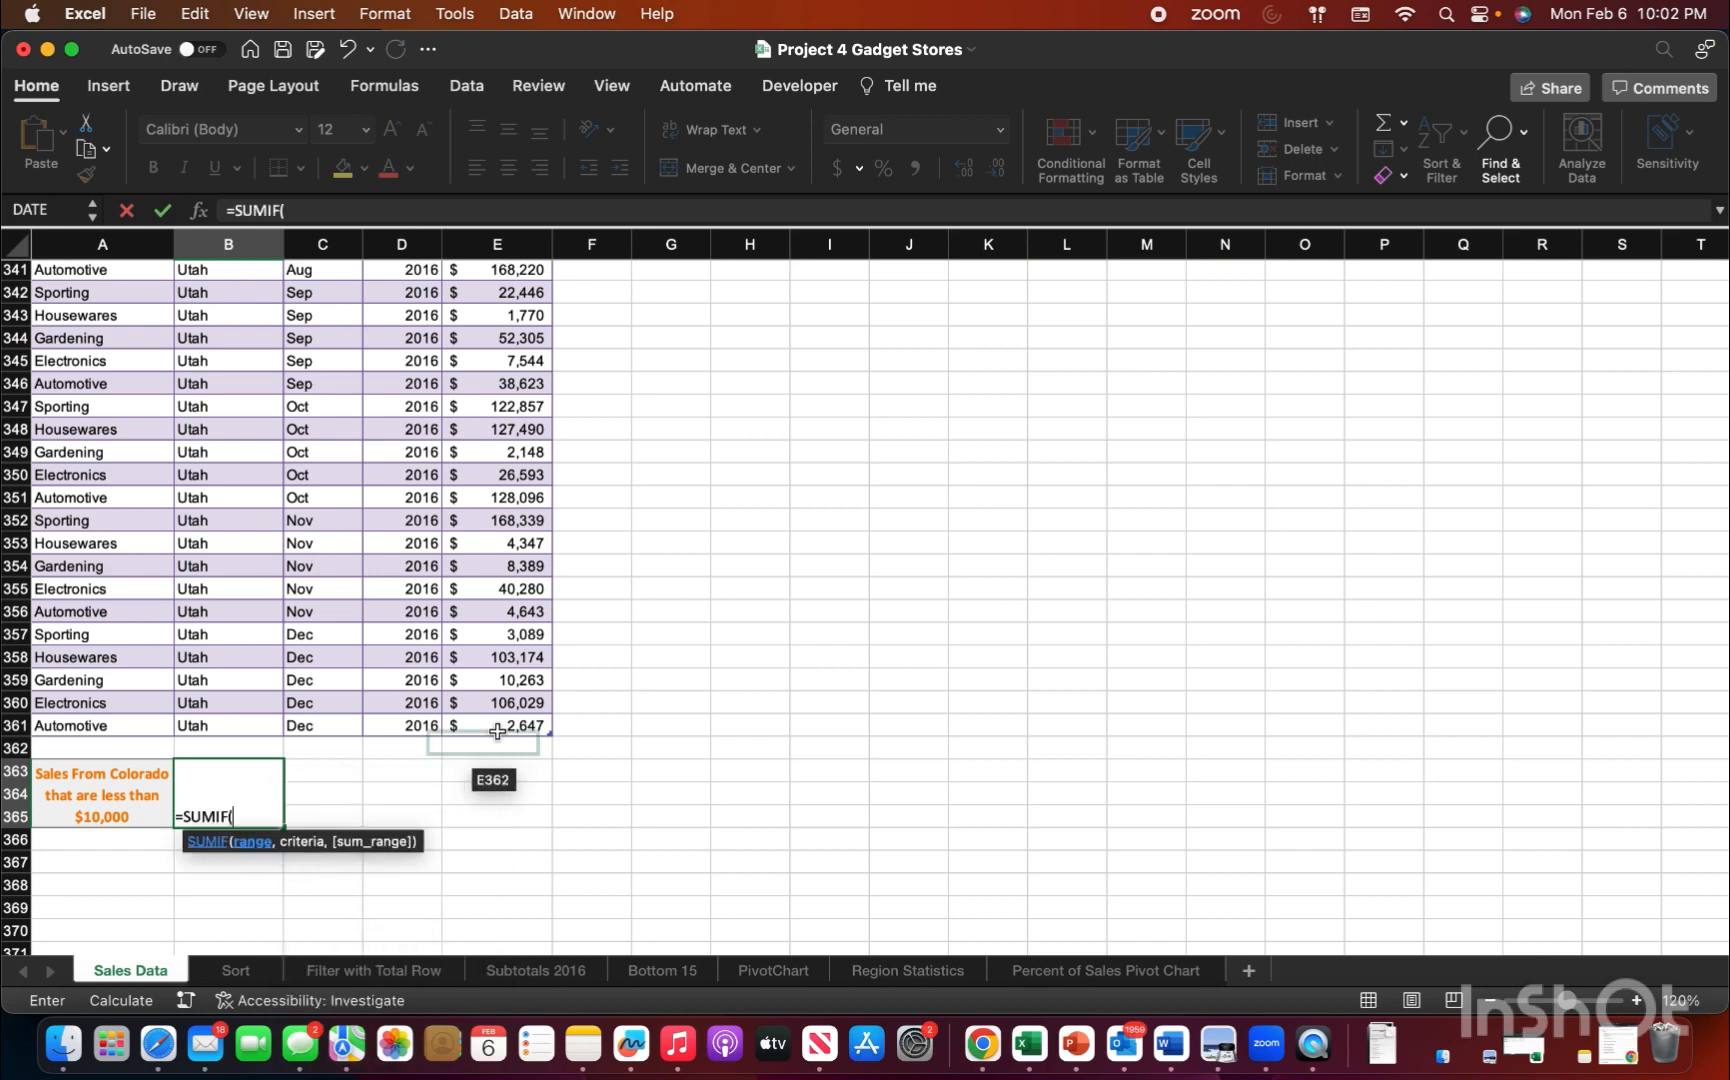
# Step: Complete the SUMIF formula with the Colorado sales E2:E121 as the range and "<10000" as the criteria
pyautogui.scroll(20, 498, 733)
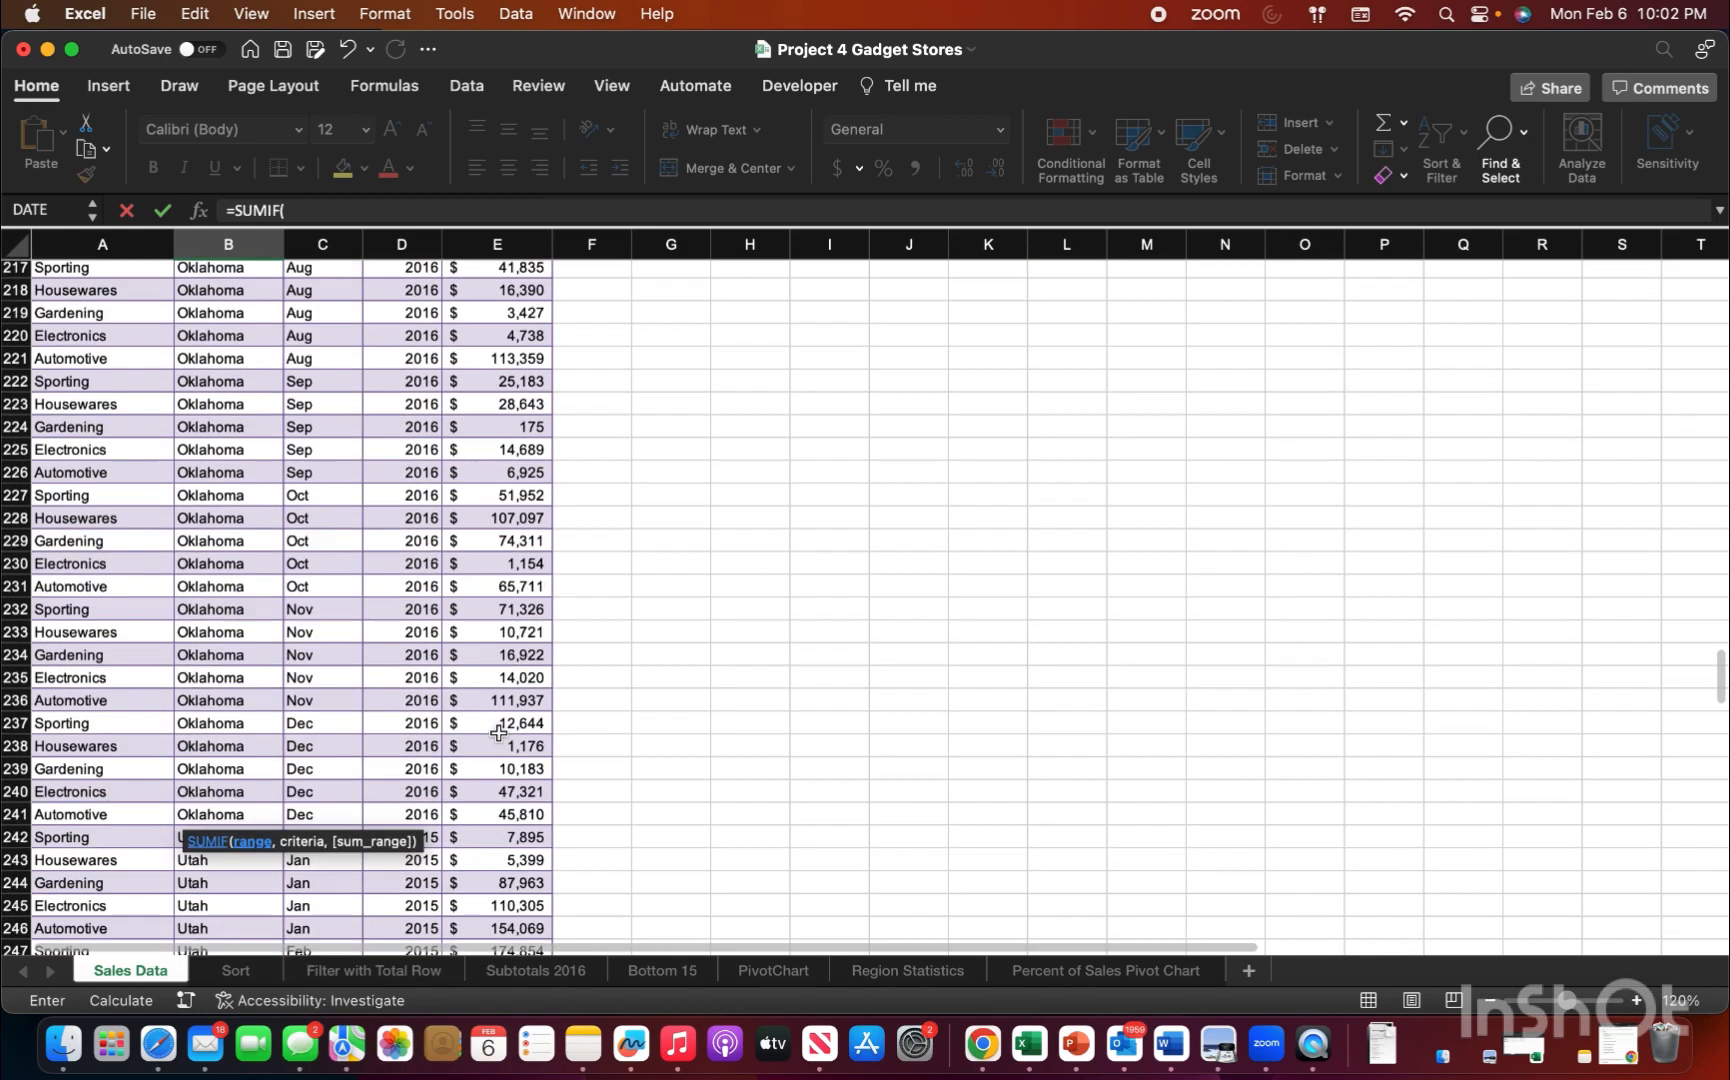
pyautogui.scroll(20, 498, 733)
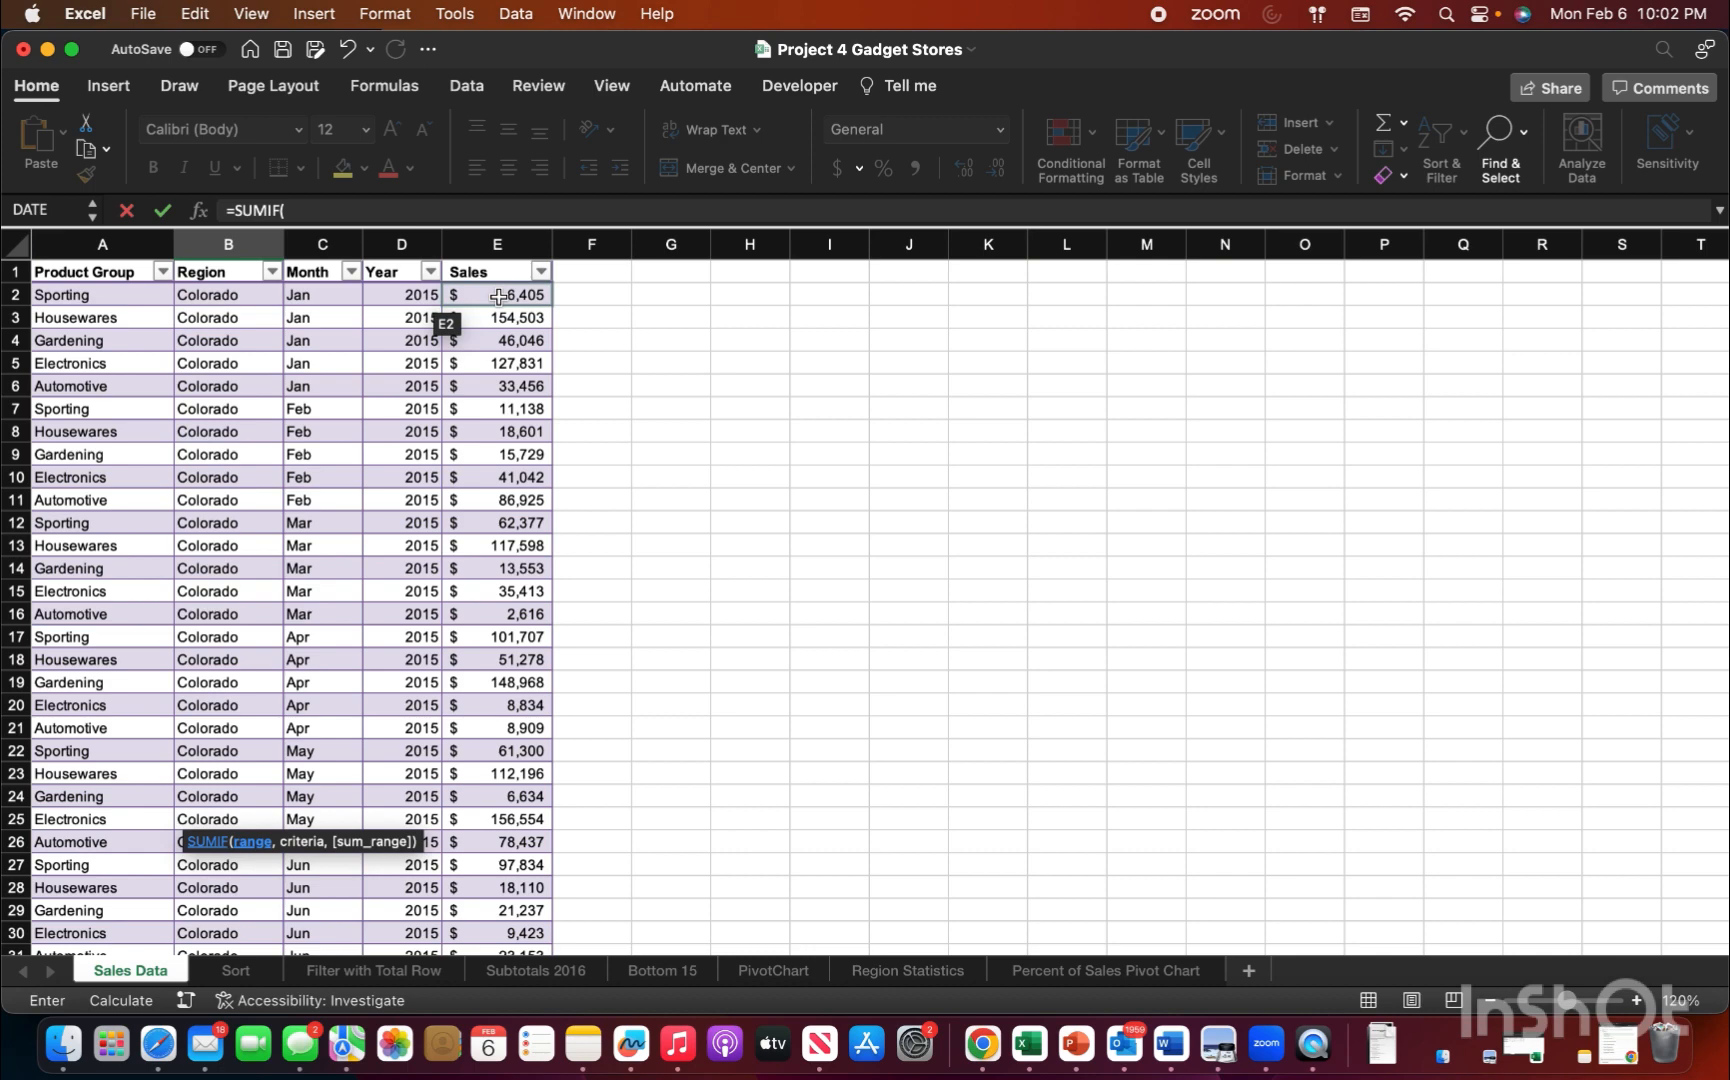
pyautogui.moveTo(498, 296); pyautogui.dragTo(483, 774)
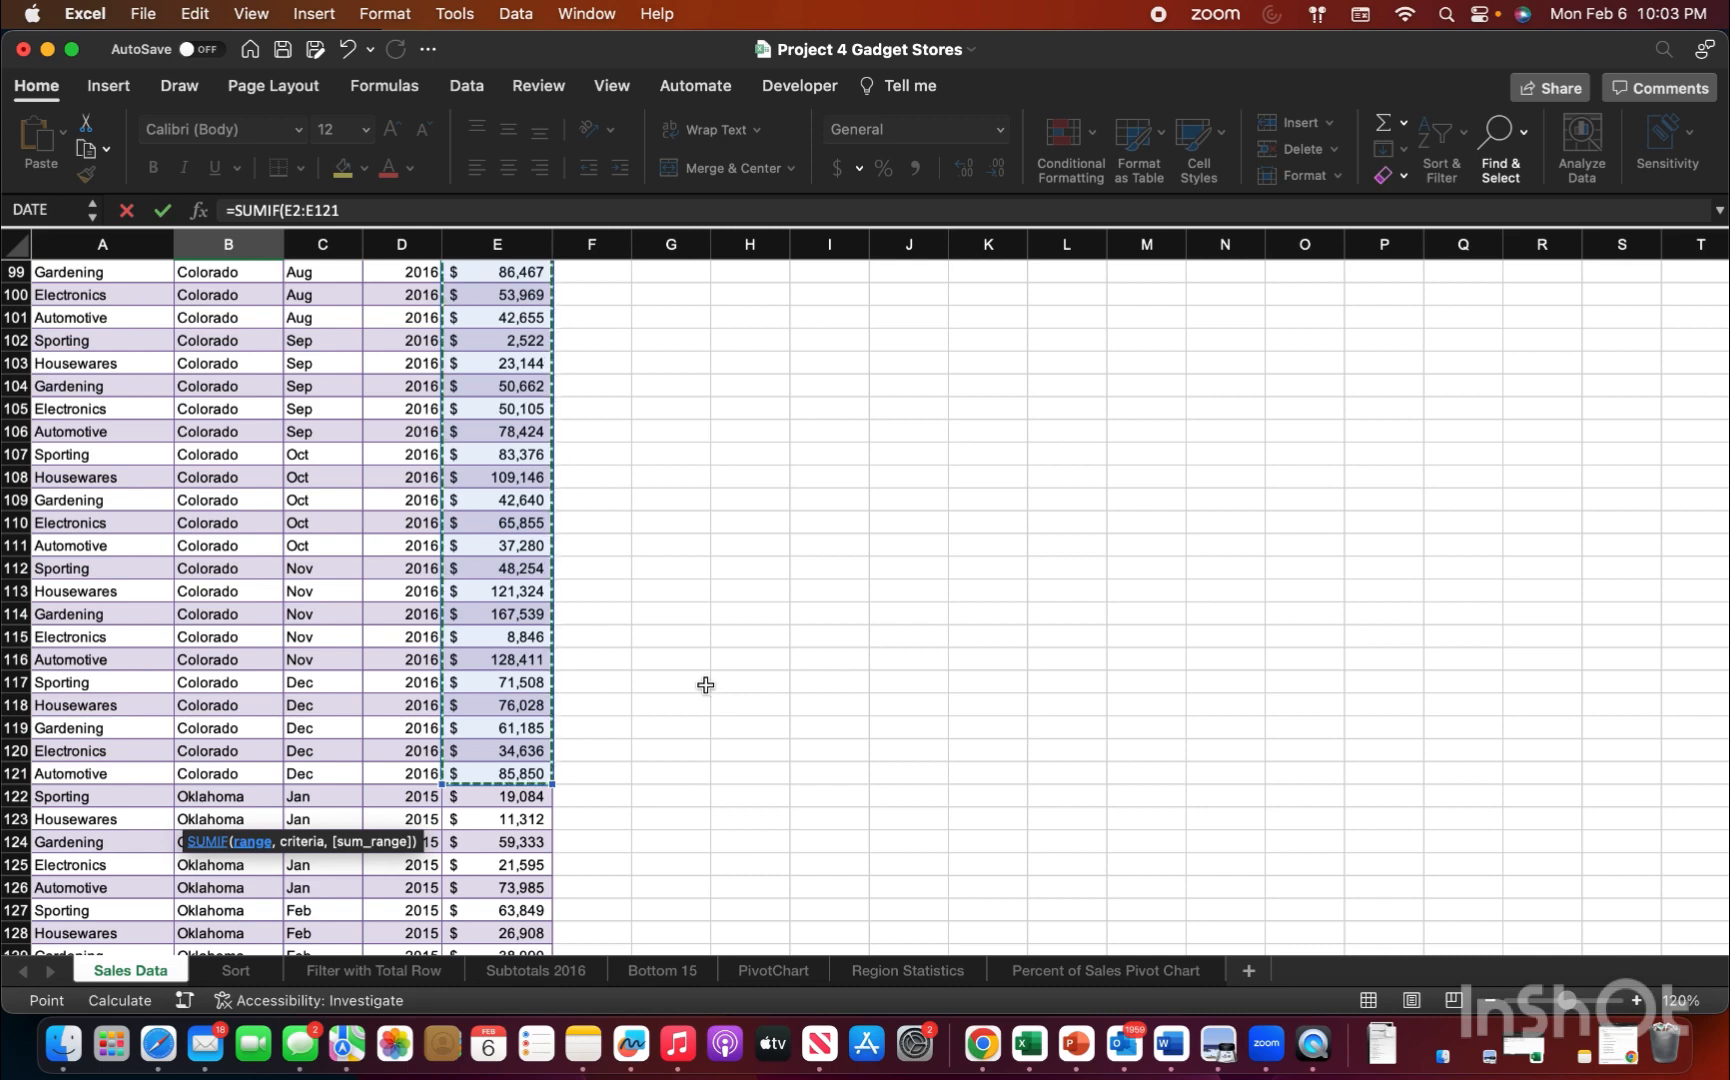
pyautogui.write(',"<10000')
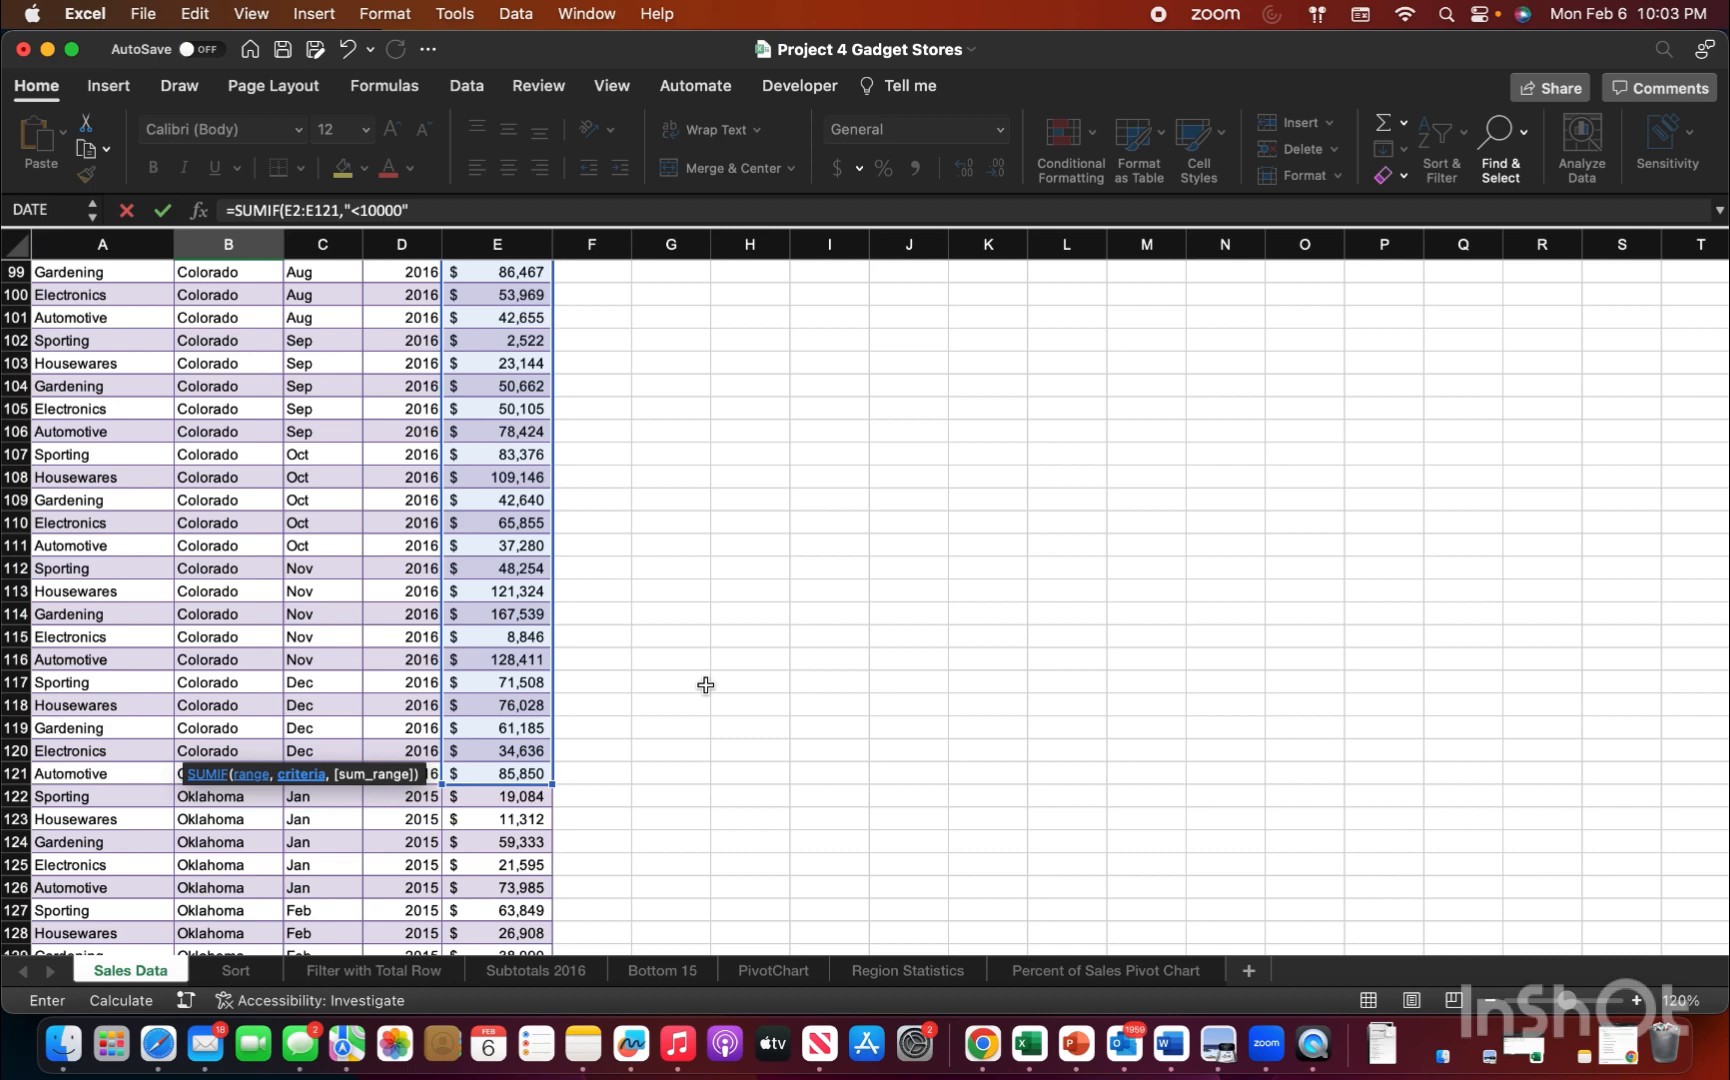
pyautogui.press('Return')
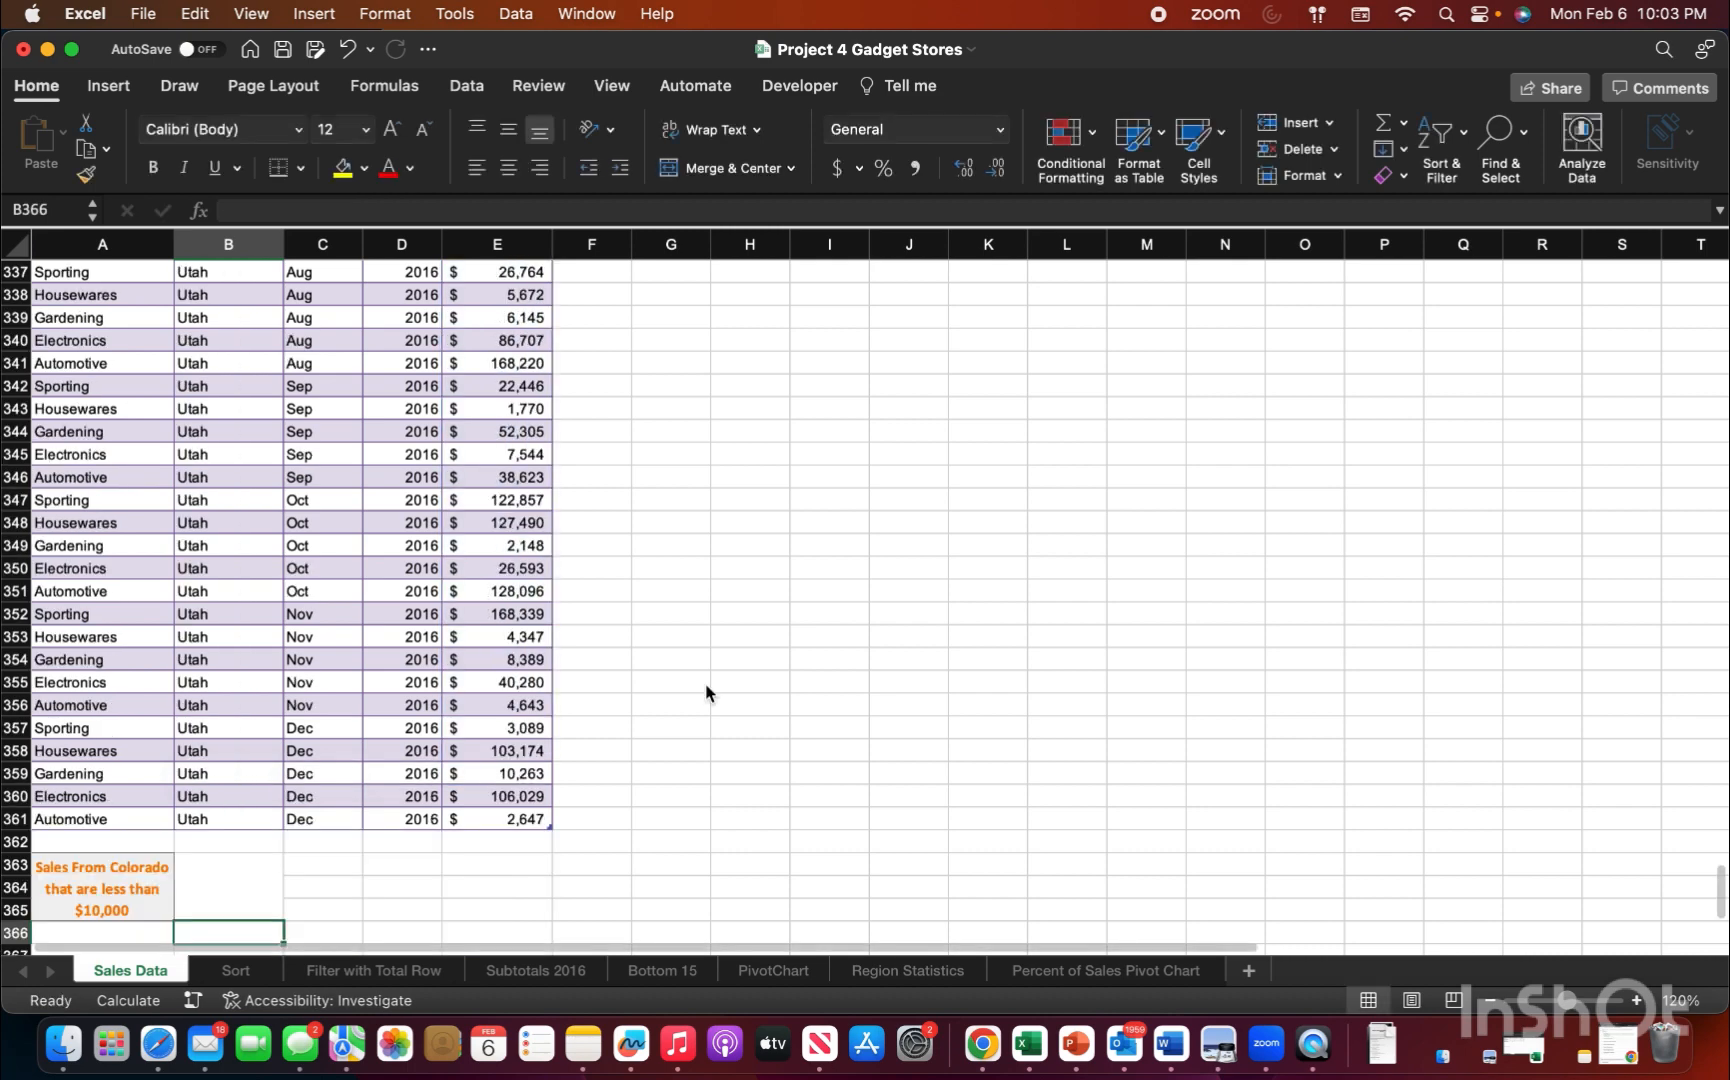
# Step: Check the SUMIF formula and its result in cell B363 against the sales rows above it
pyautogui.scroll(-3, 478, 724)
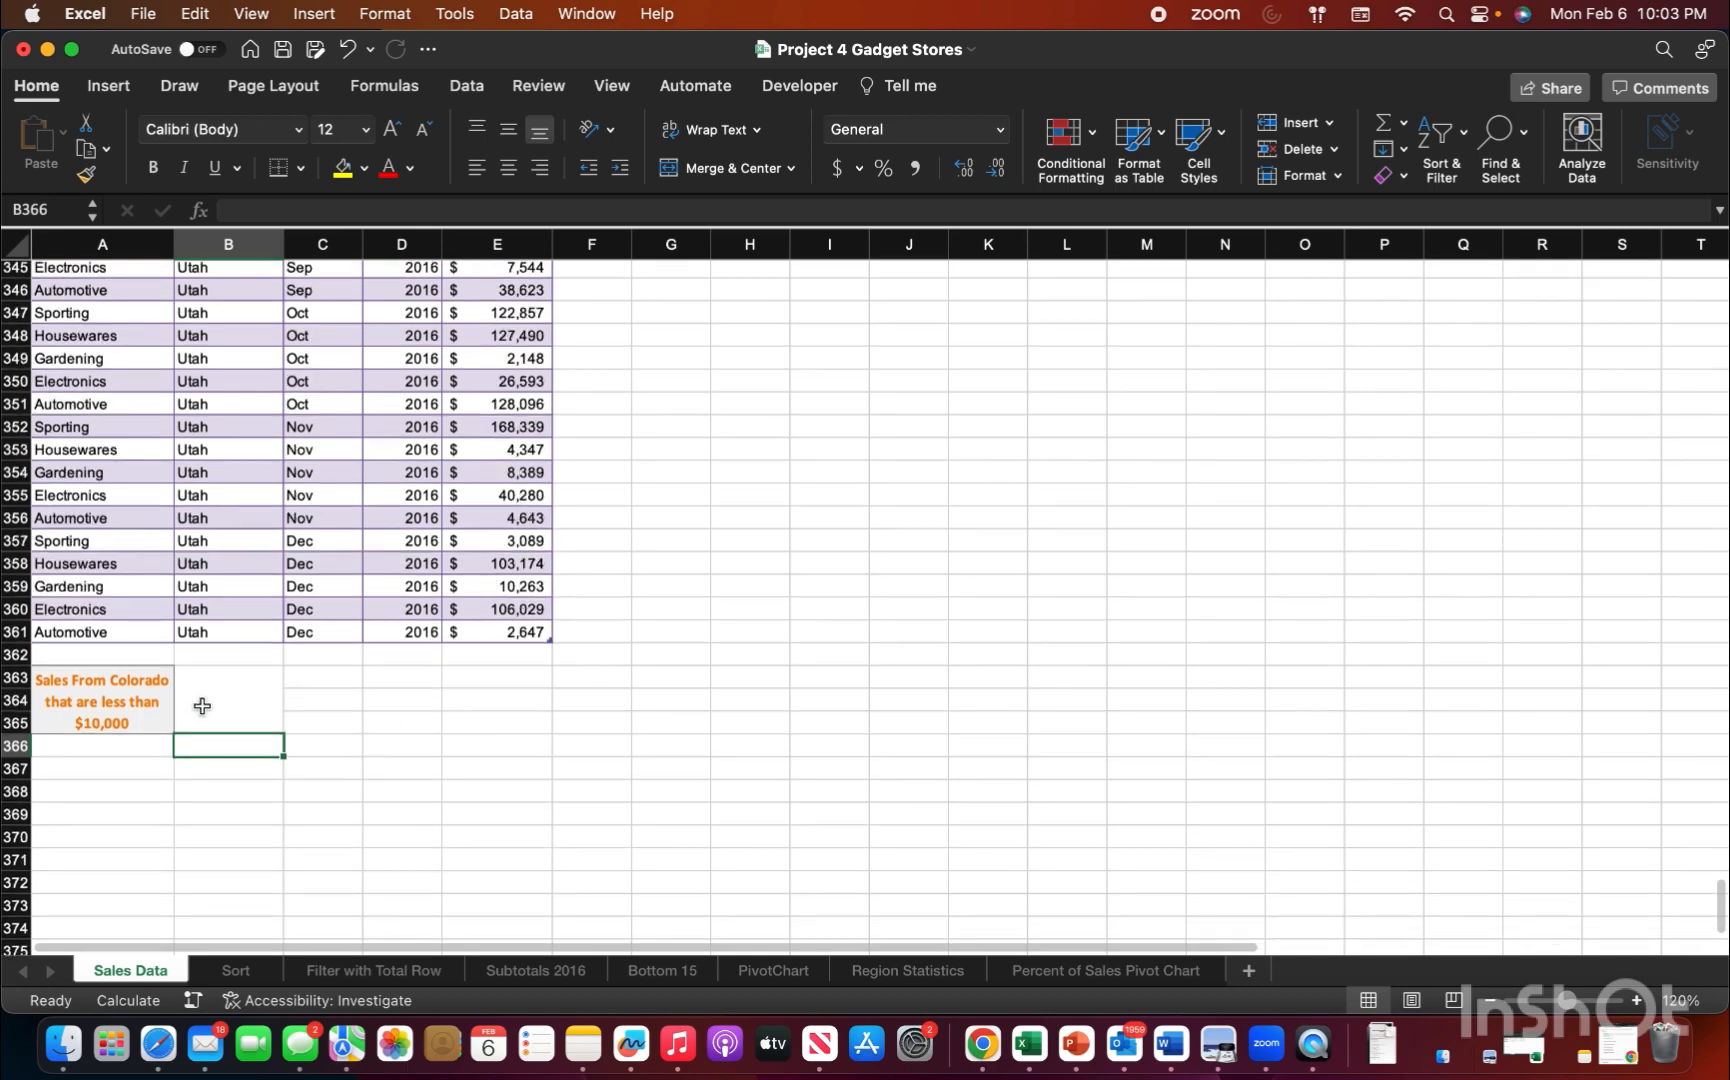
pyautogui.click(215, 703)
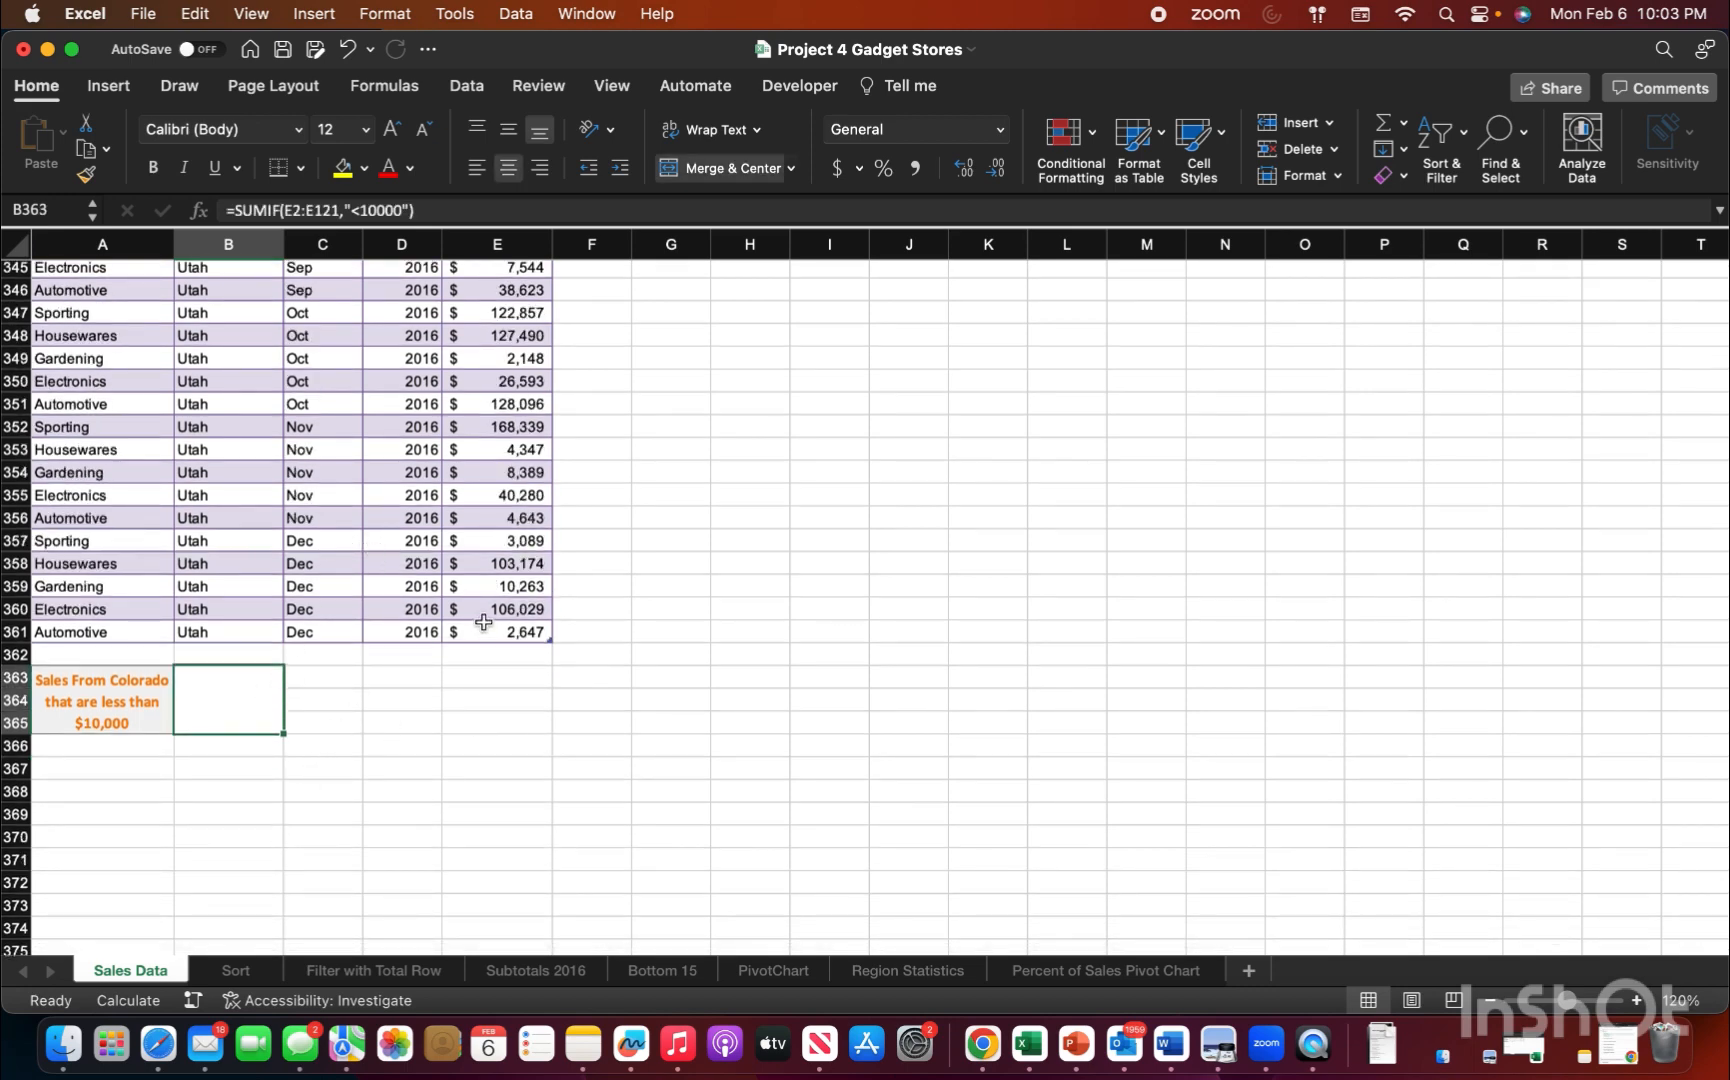
pyautogui.scroll(20, 484, 622)
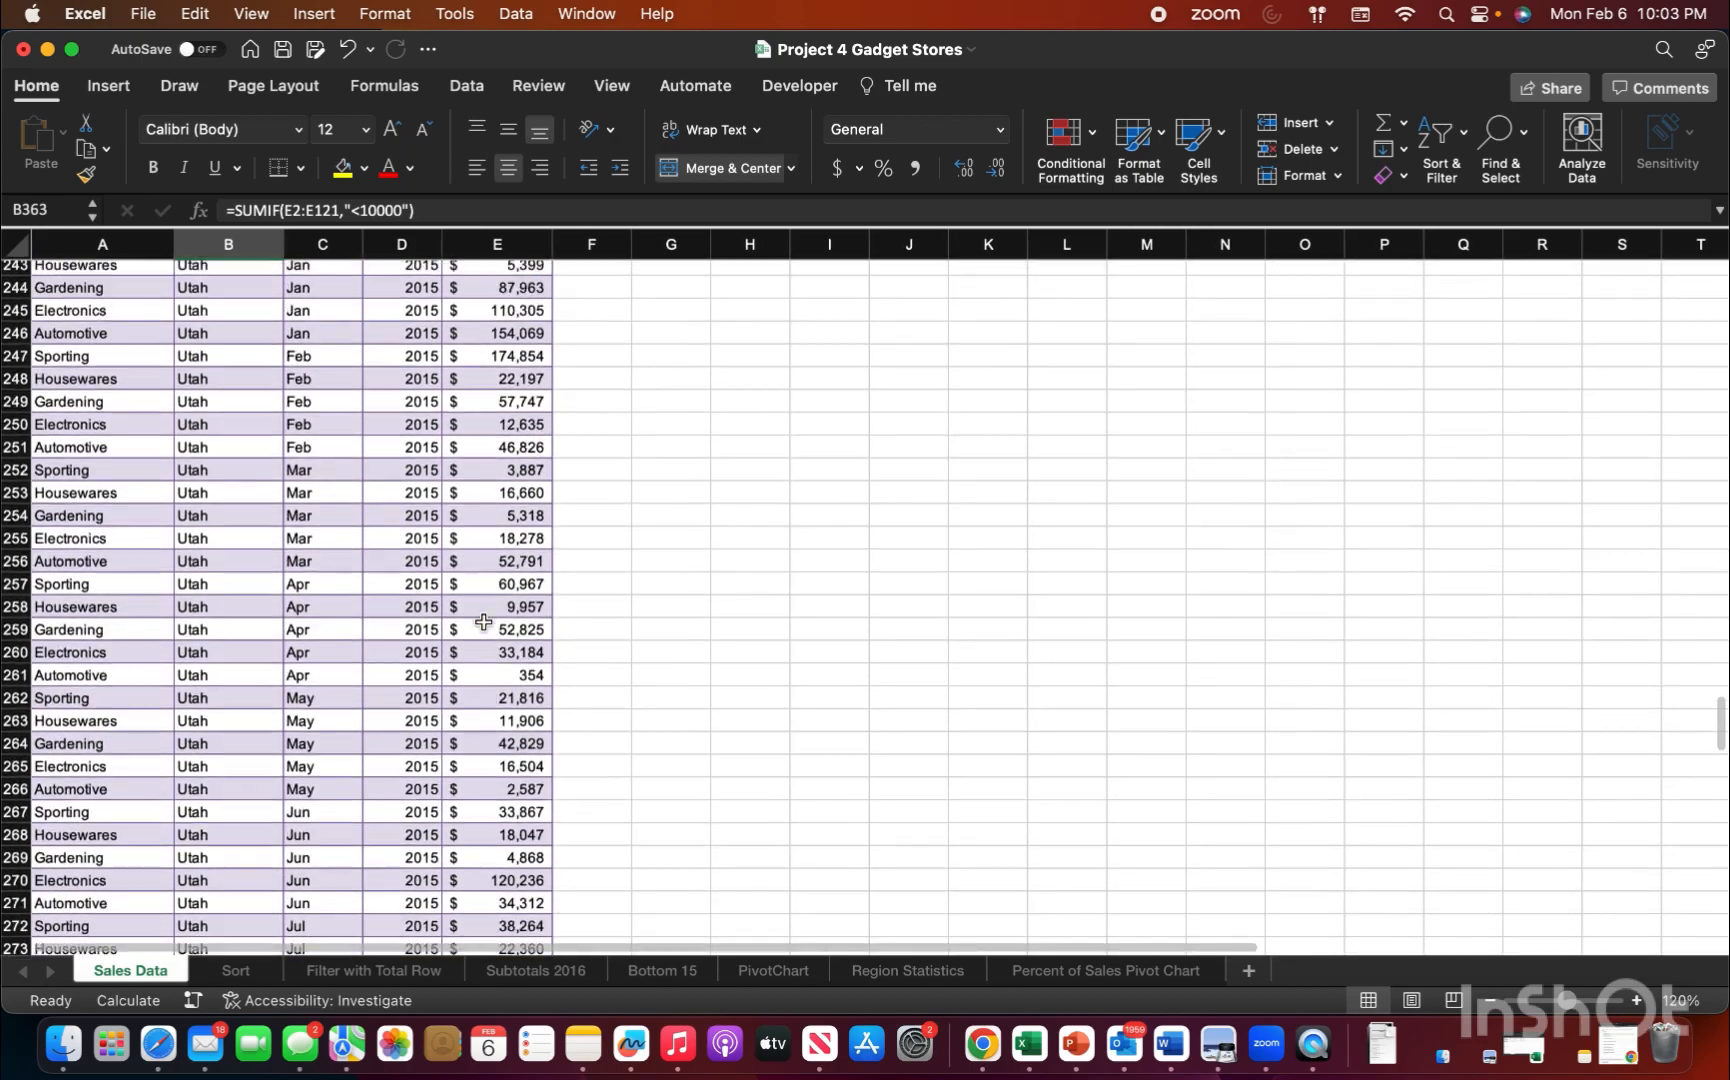
pyautogui.scroll(20, 484, 622)
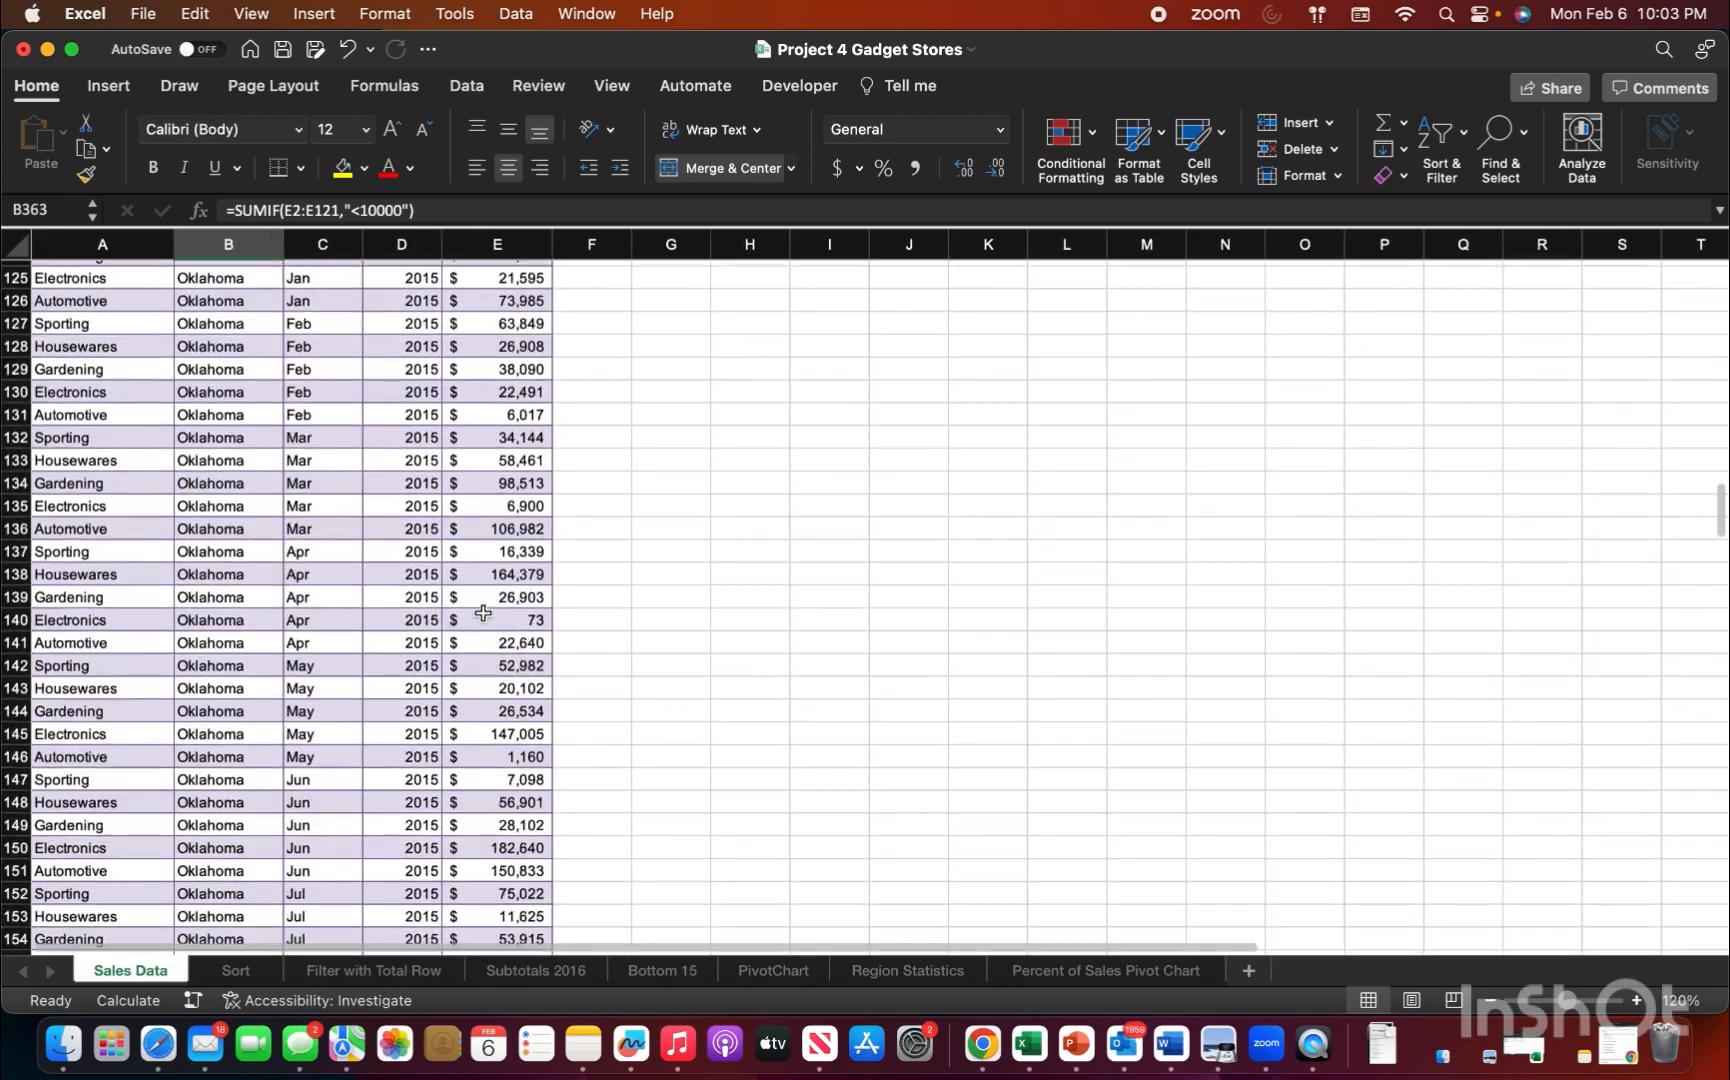
pyautogui.scroll(-20, 483, 613)
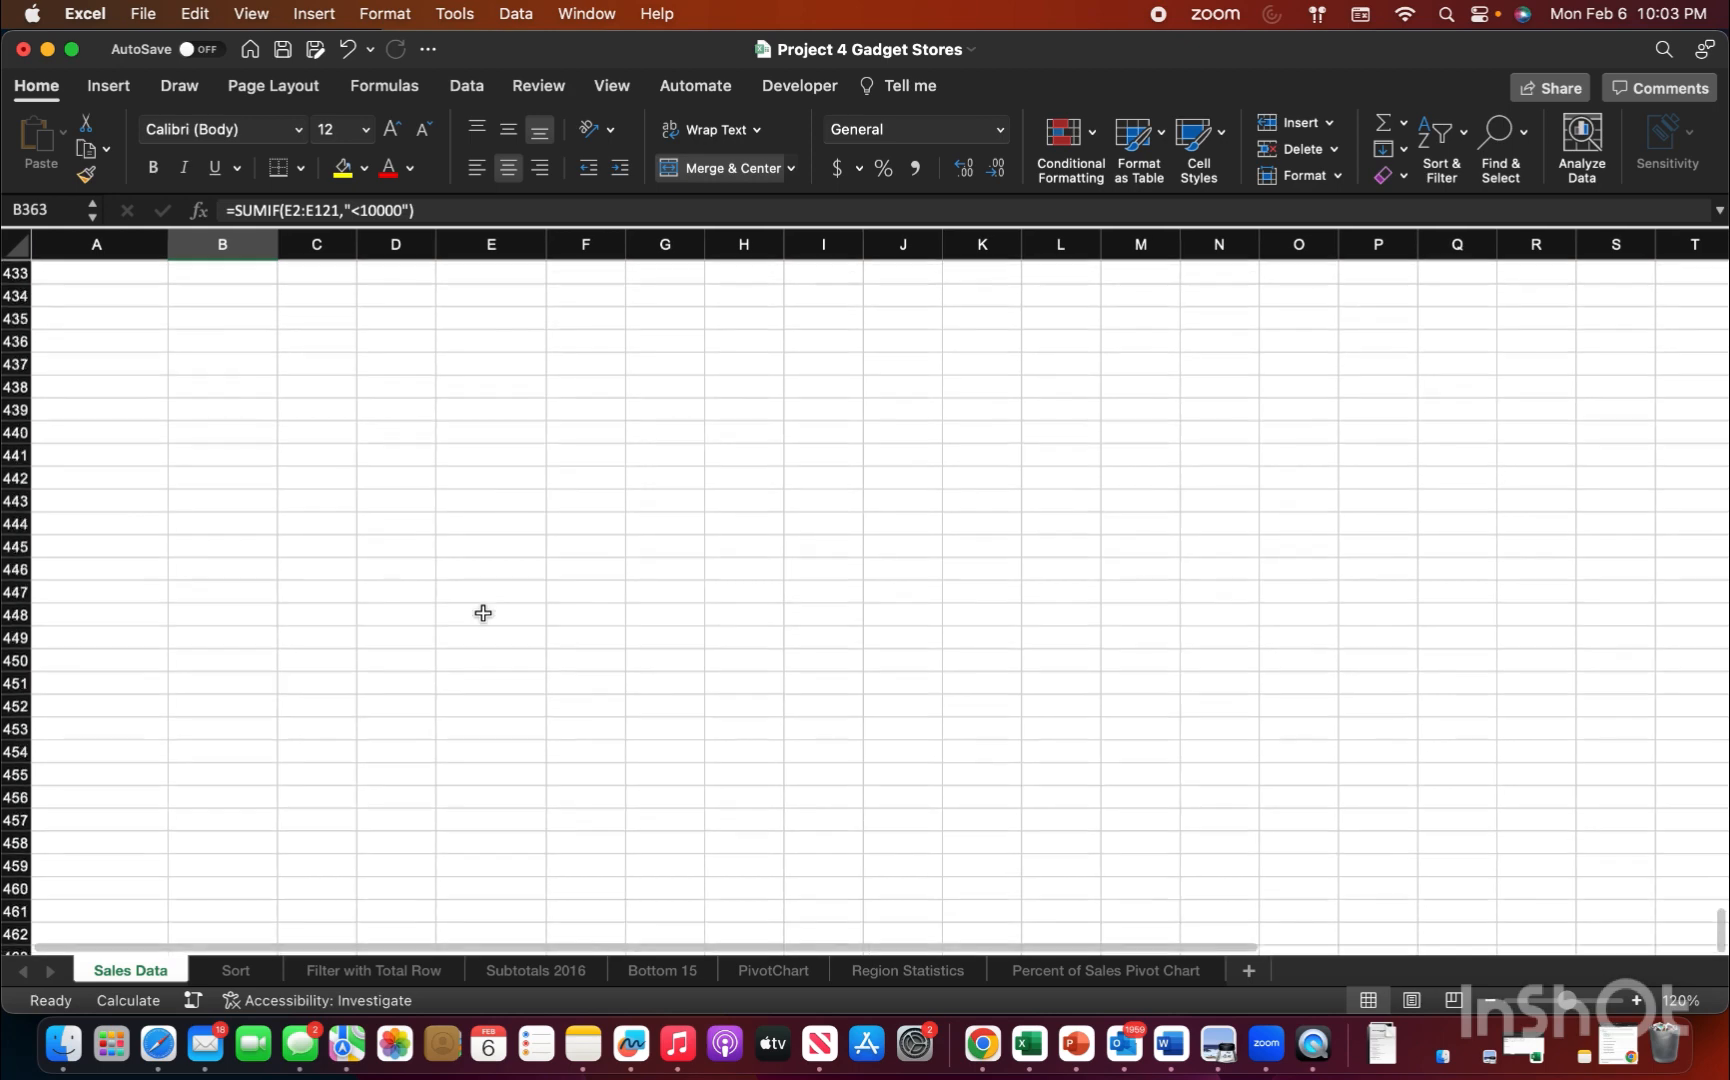
pyautogui.scroll(20, 483, 613)
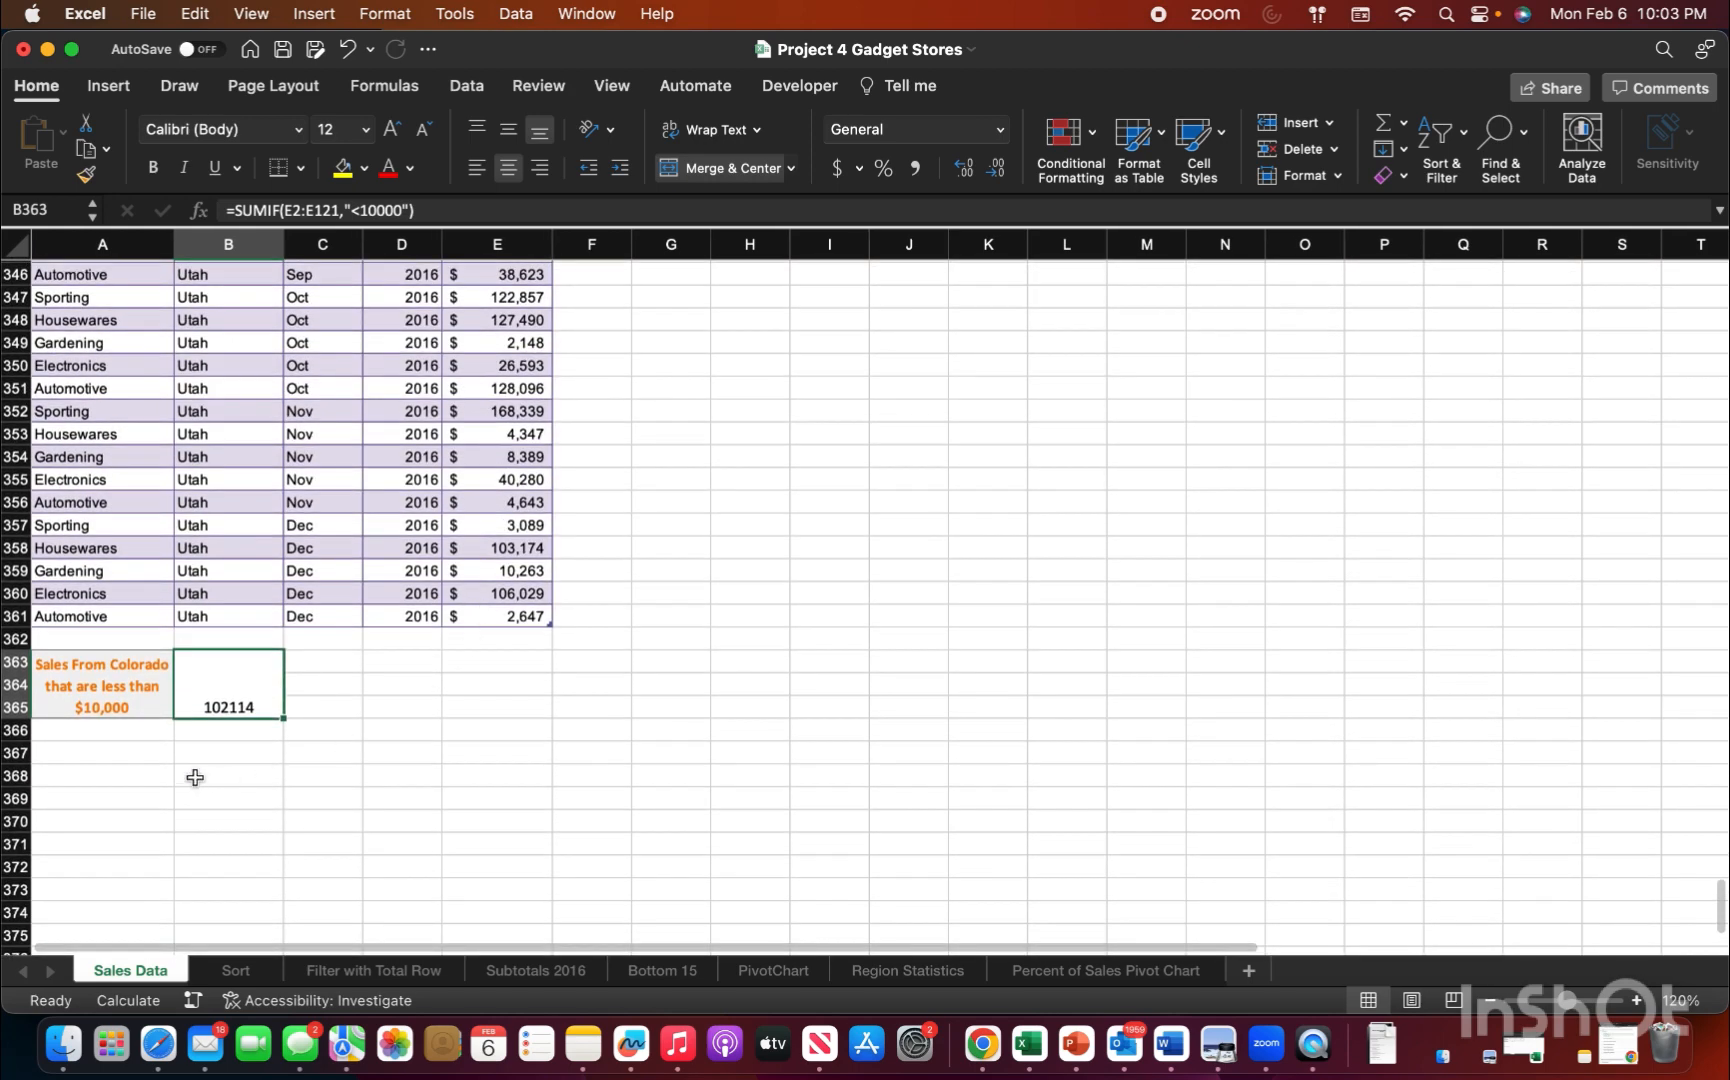
pyautogui.click(255, 753)
pyautogui.click(232, 691)
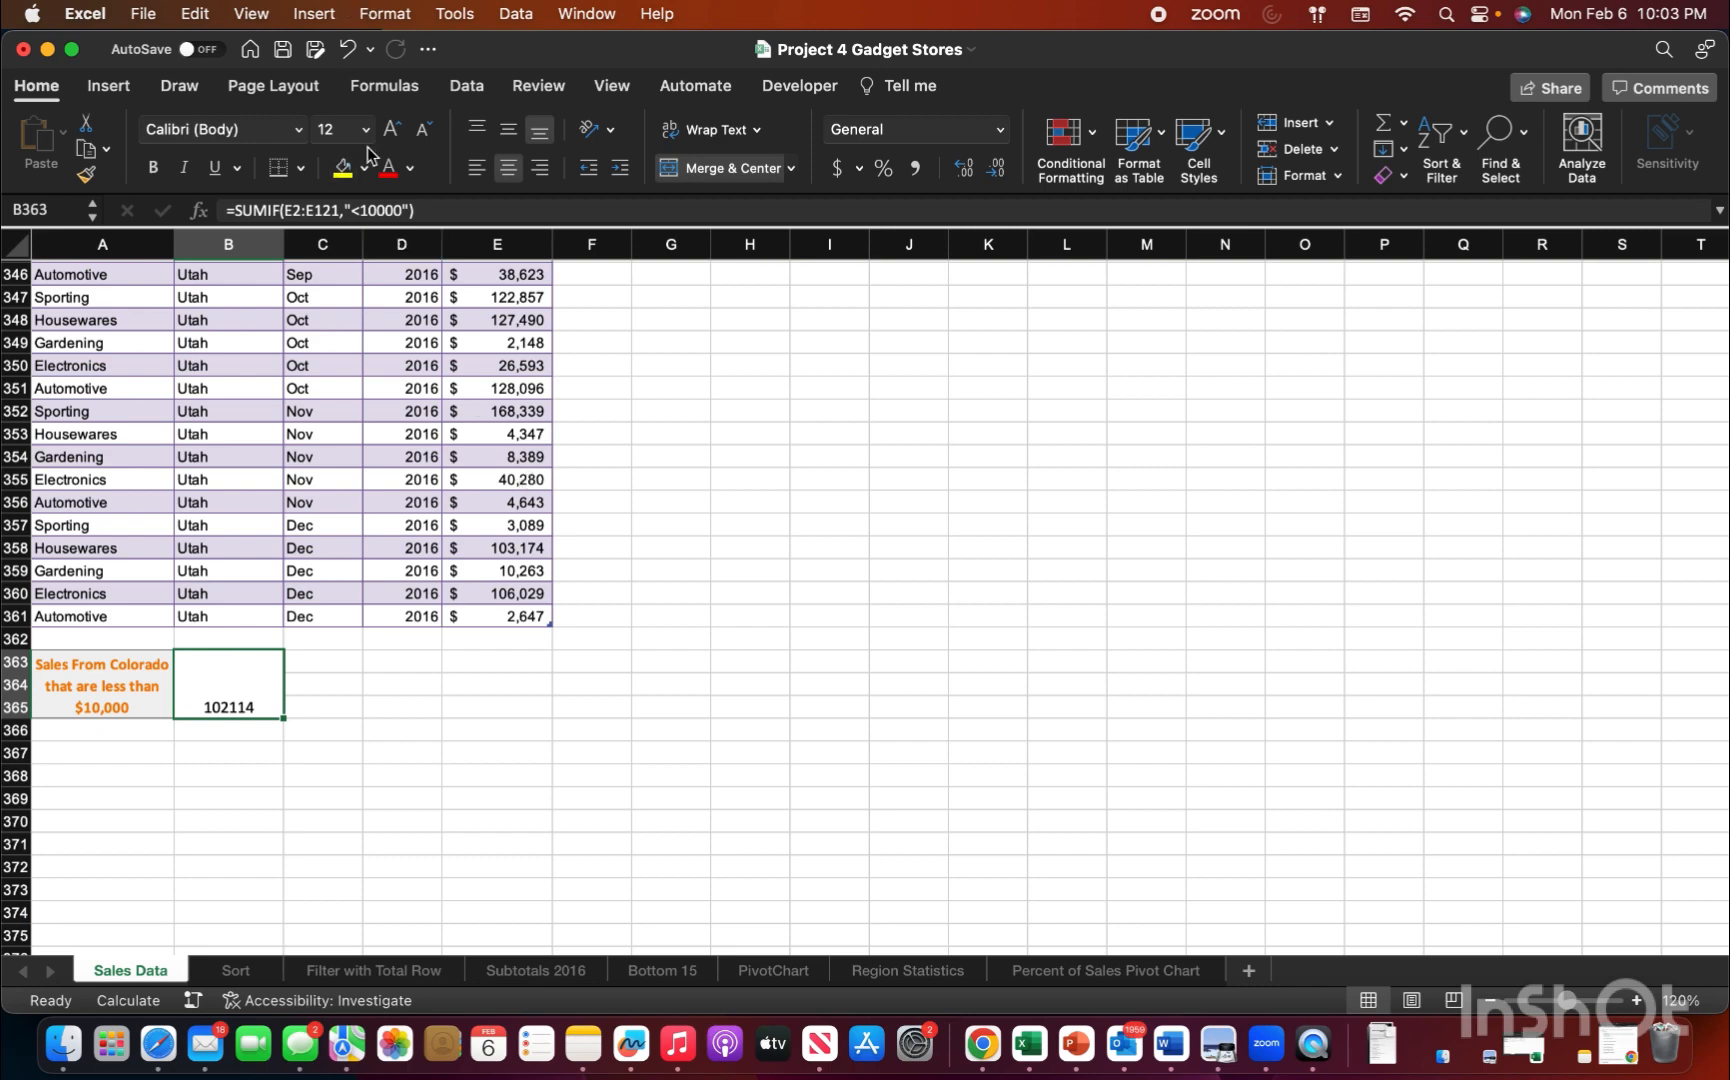
# Step: Delete the defined name SalesRegion from the workbook with the Name Manager
pyautogui.click(467, 88)
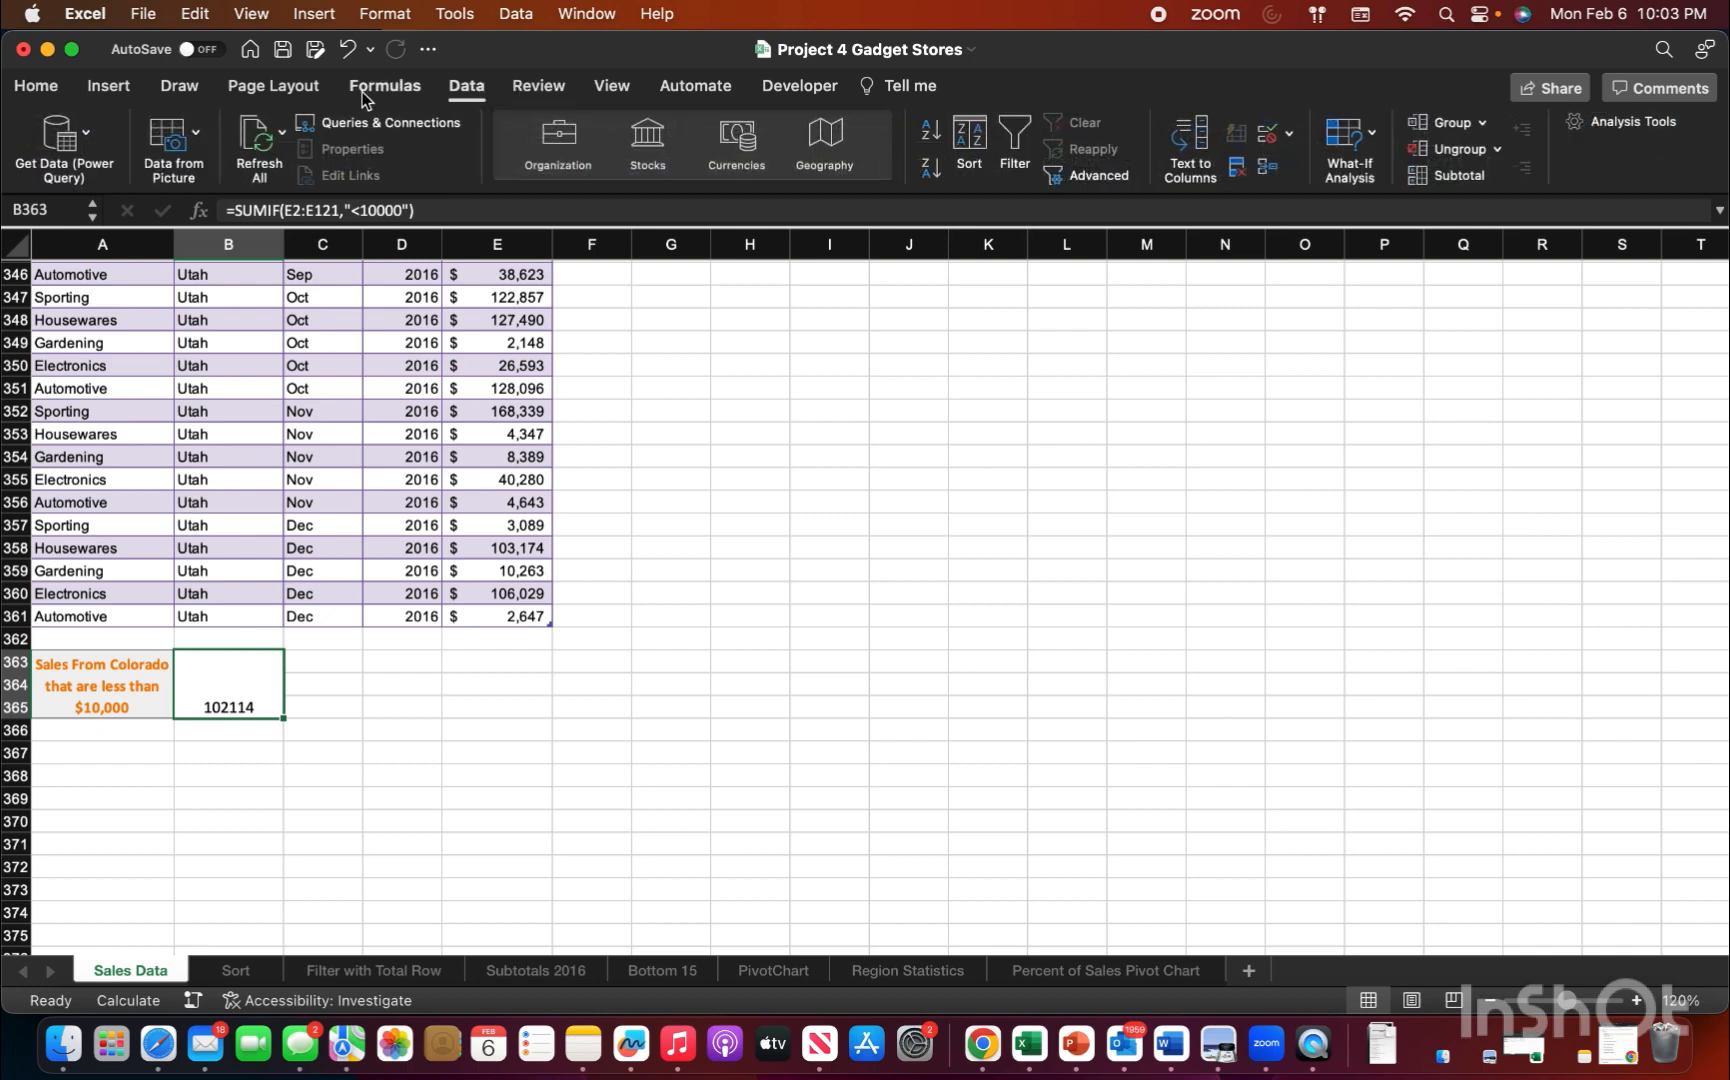
pyautogui.click(402, 95)
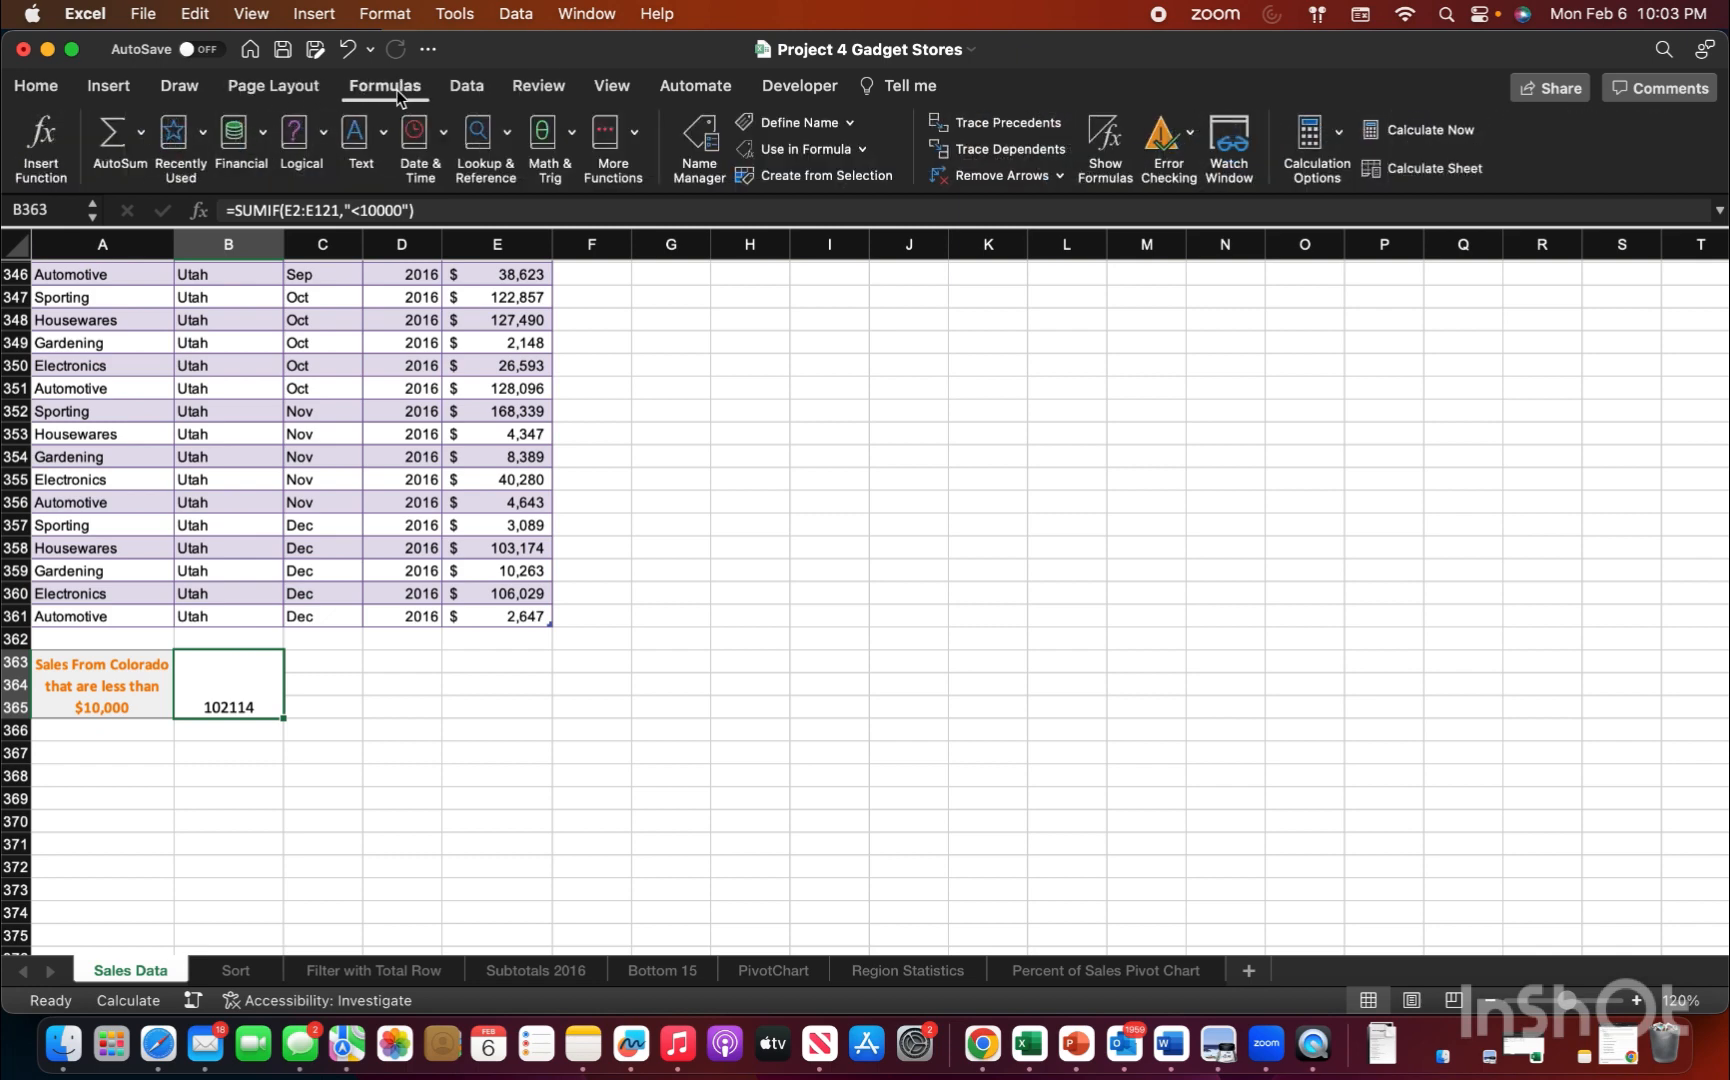
pyautogui.click(703, 135)
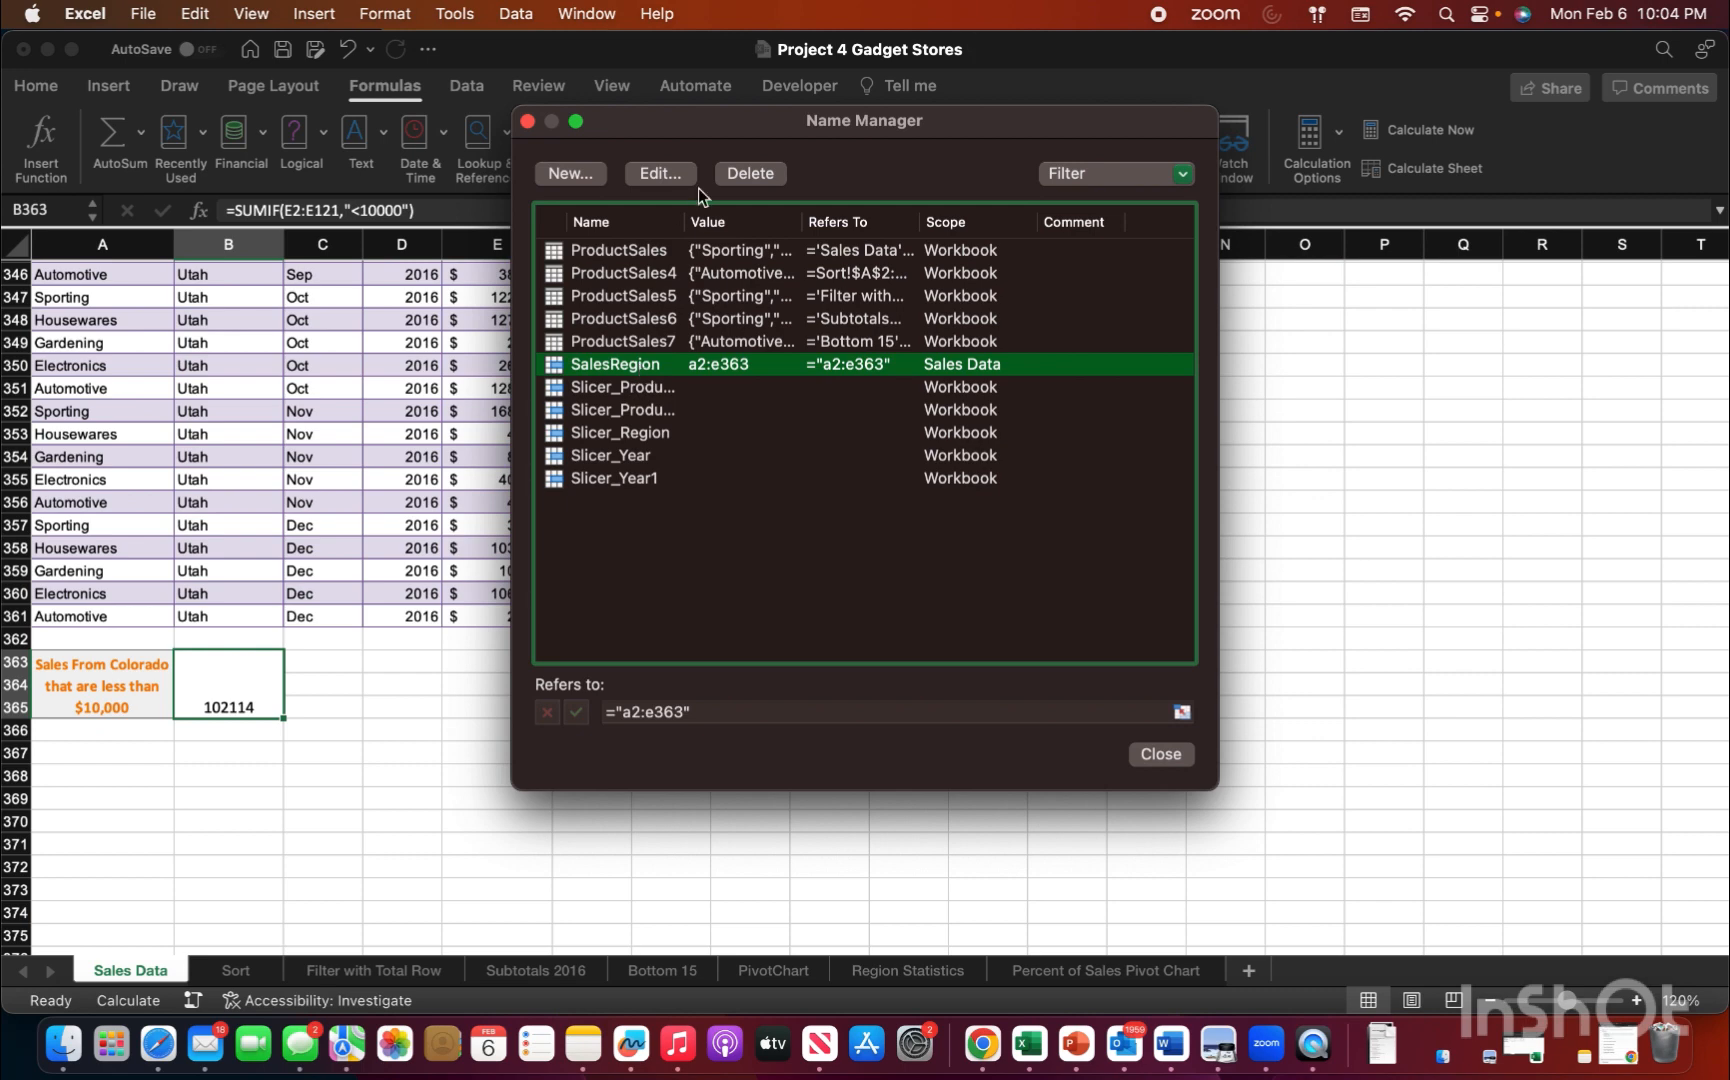
pyautogui.click(770, 180)
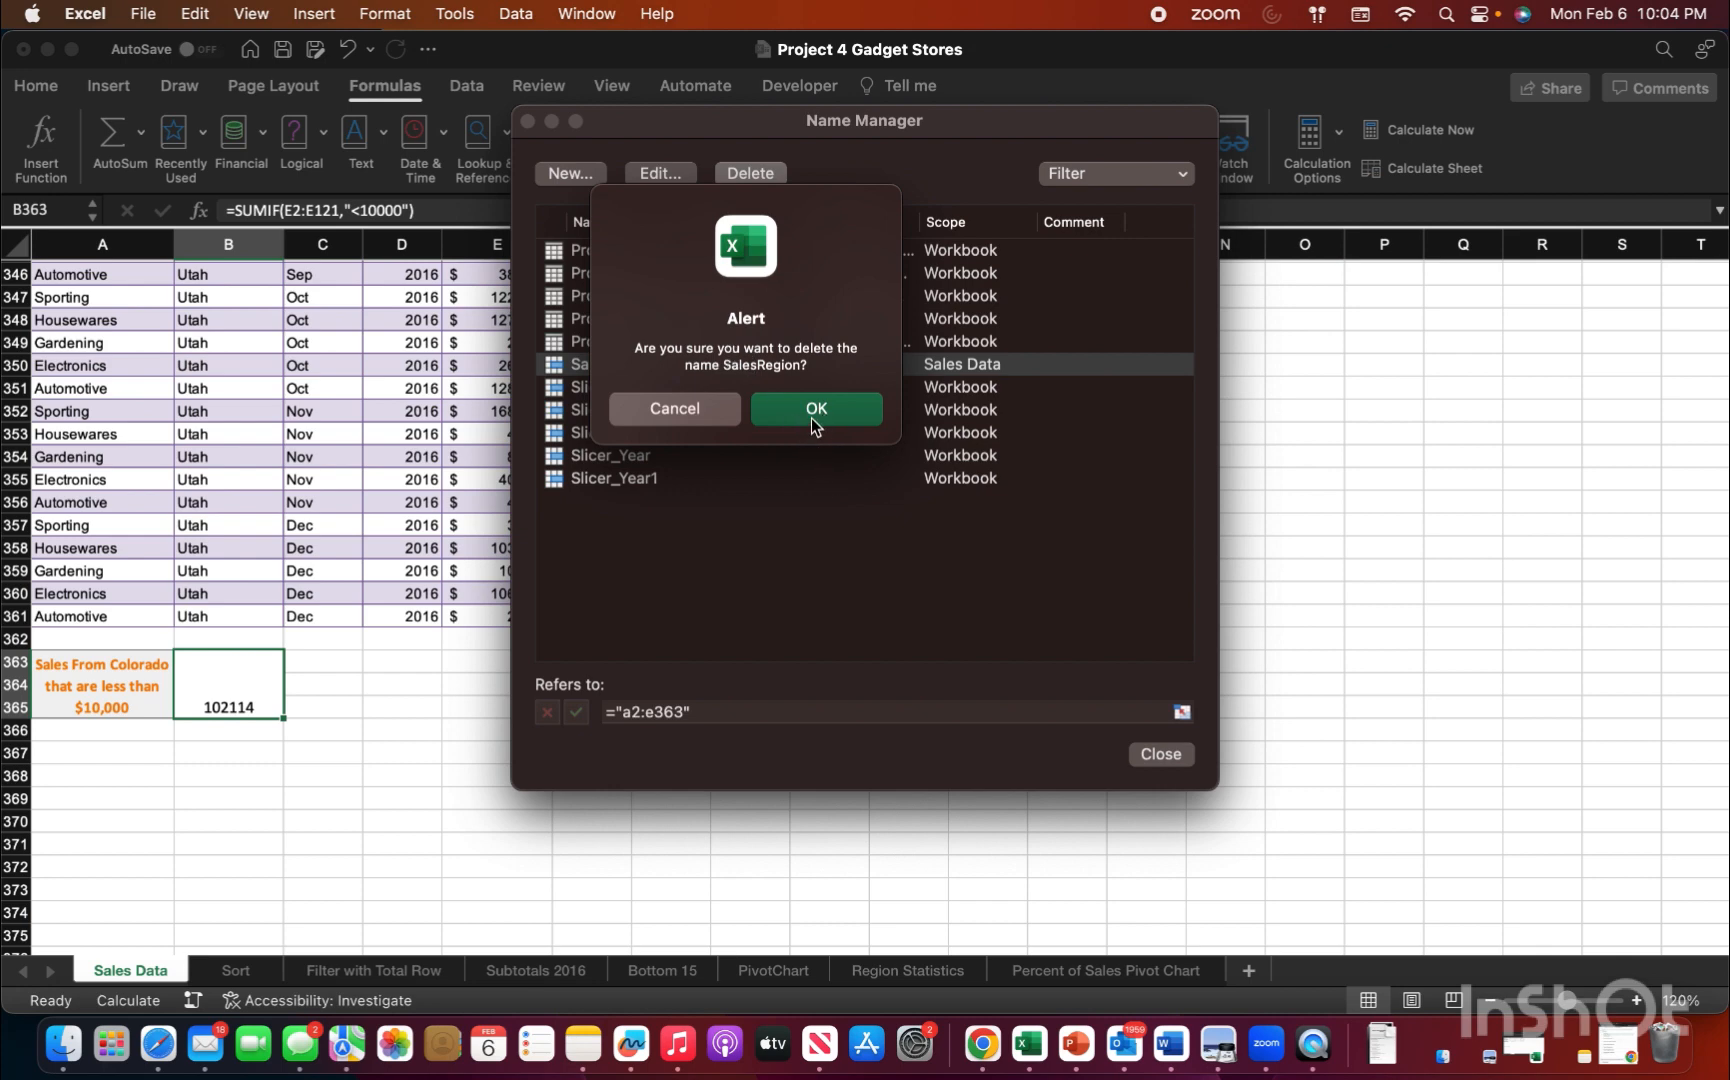
pyautogui.click(813, 419)
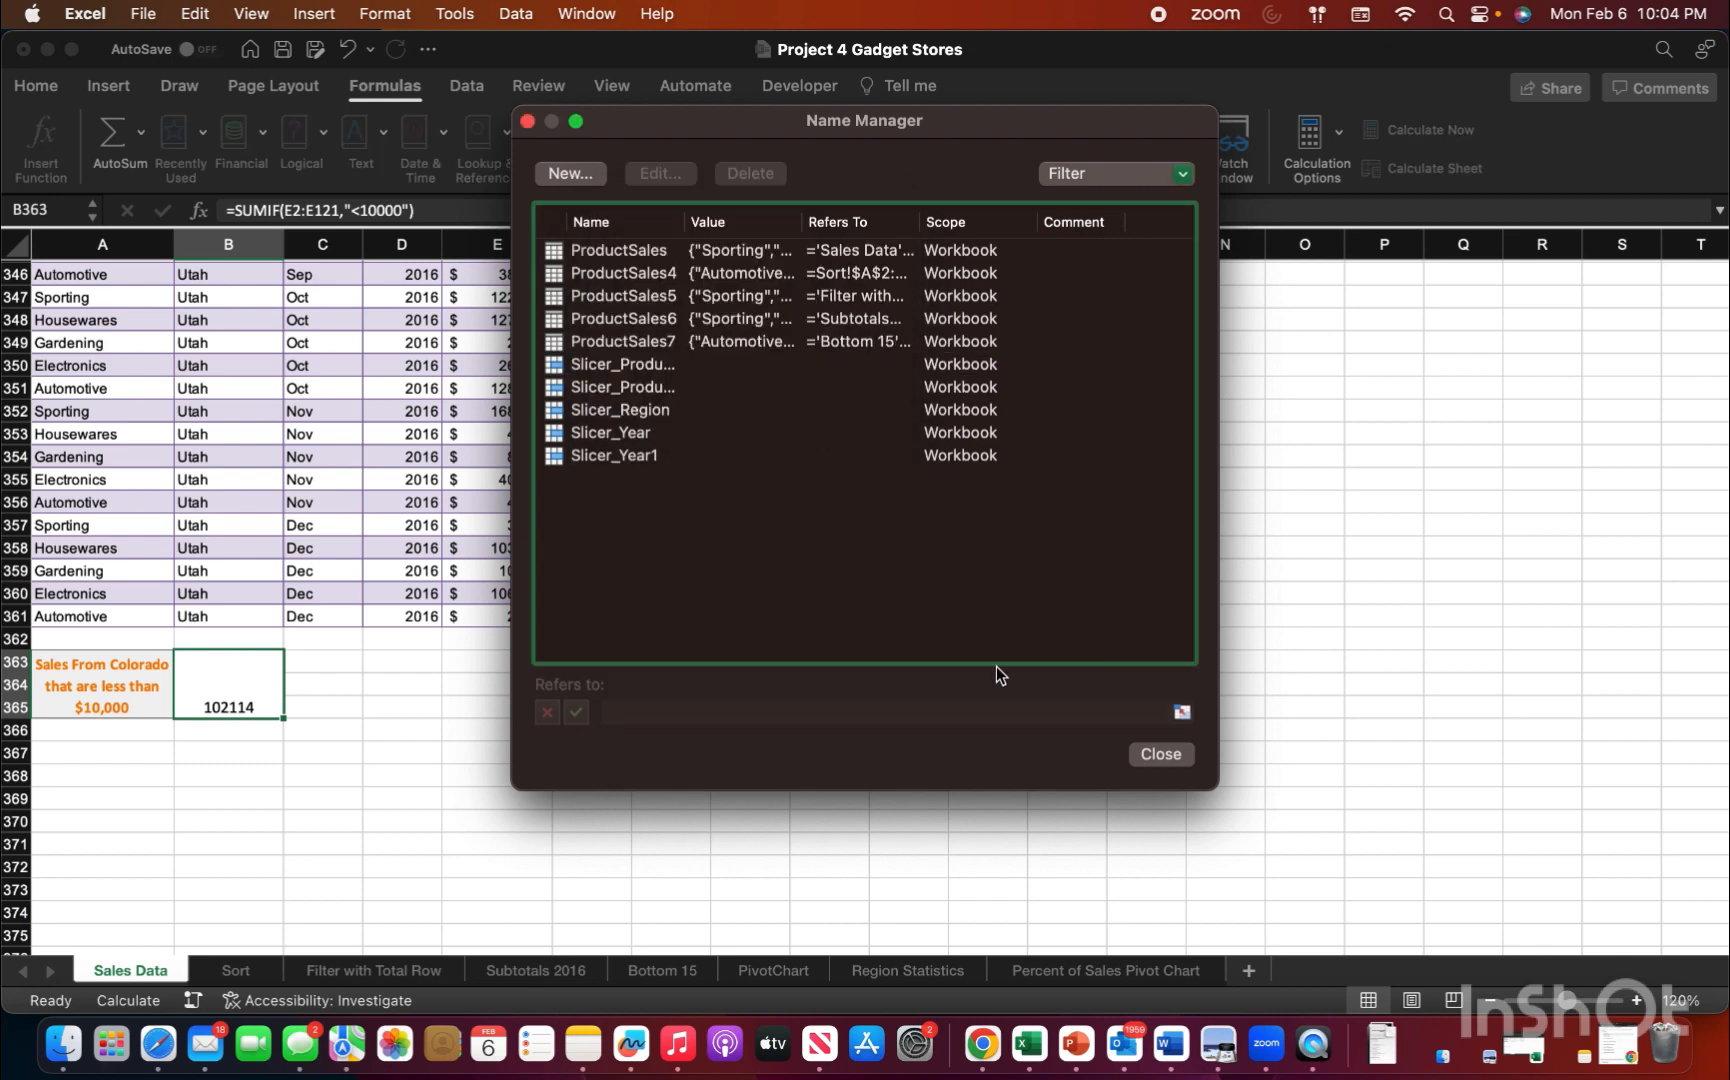
pyautogui.click(1158, 754)
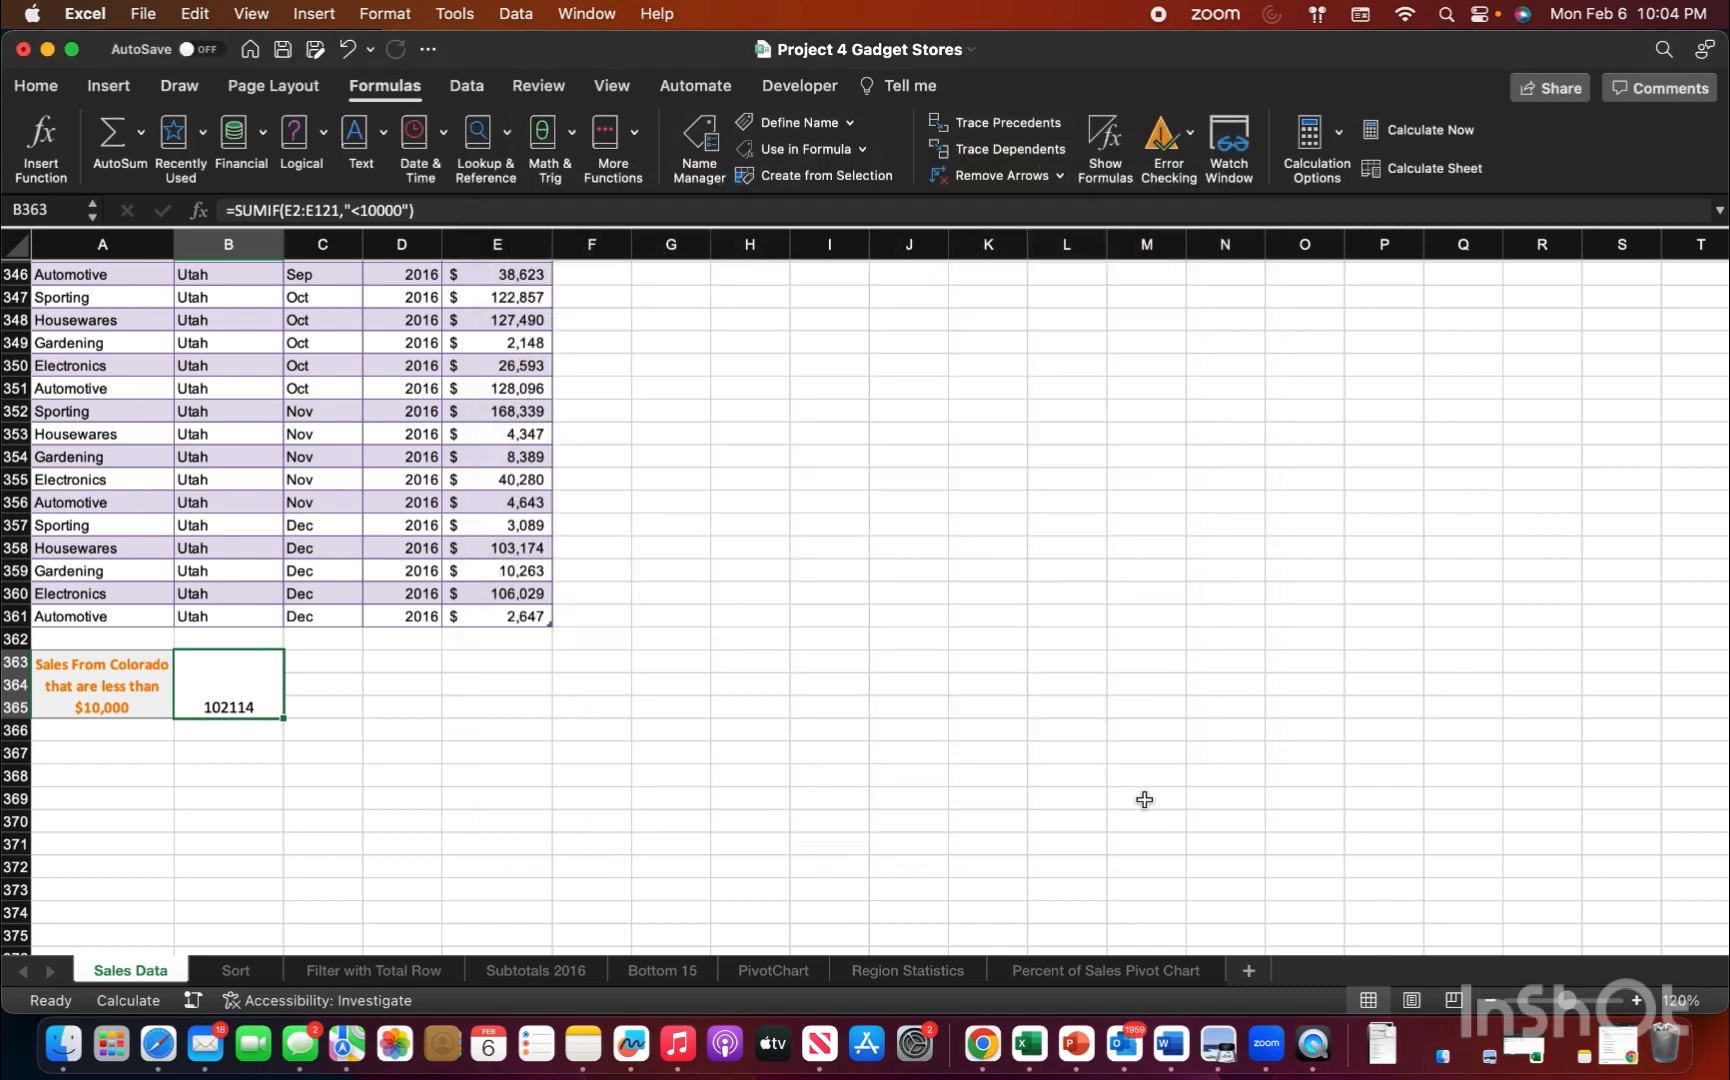
# Step: Insert an empty 3-D Stacked Bar chart on the Percent of Sales Pivot Chart sheet
pyautogui.click(1099, 972)
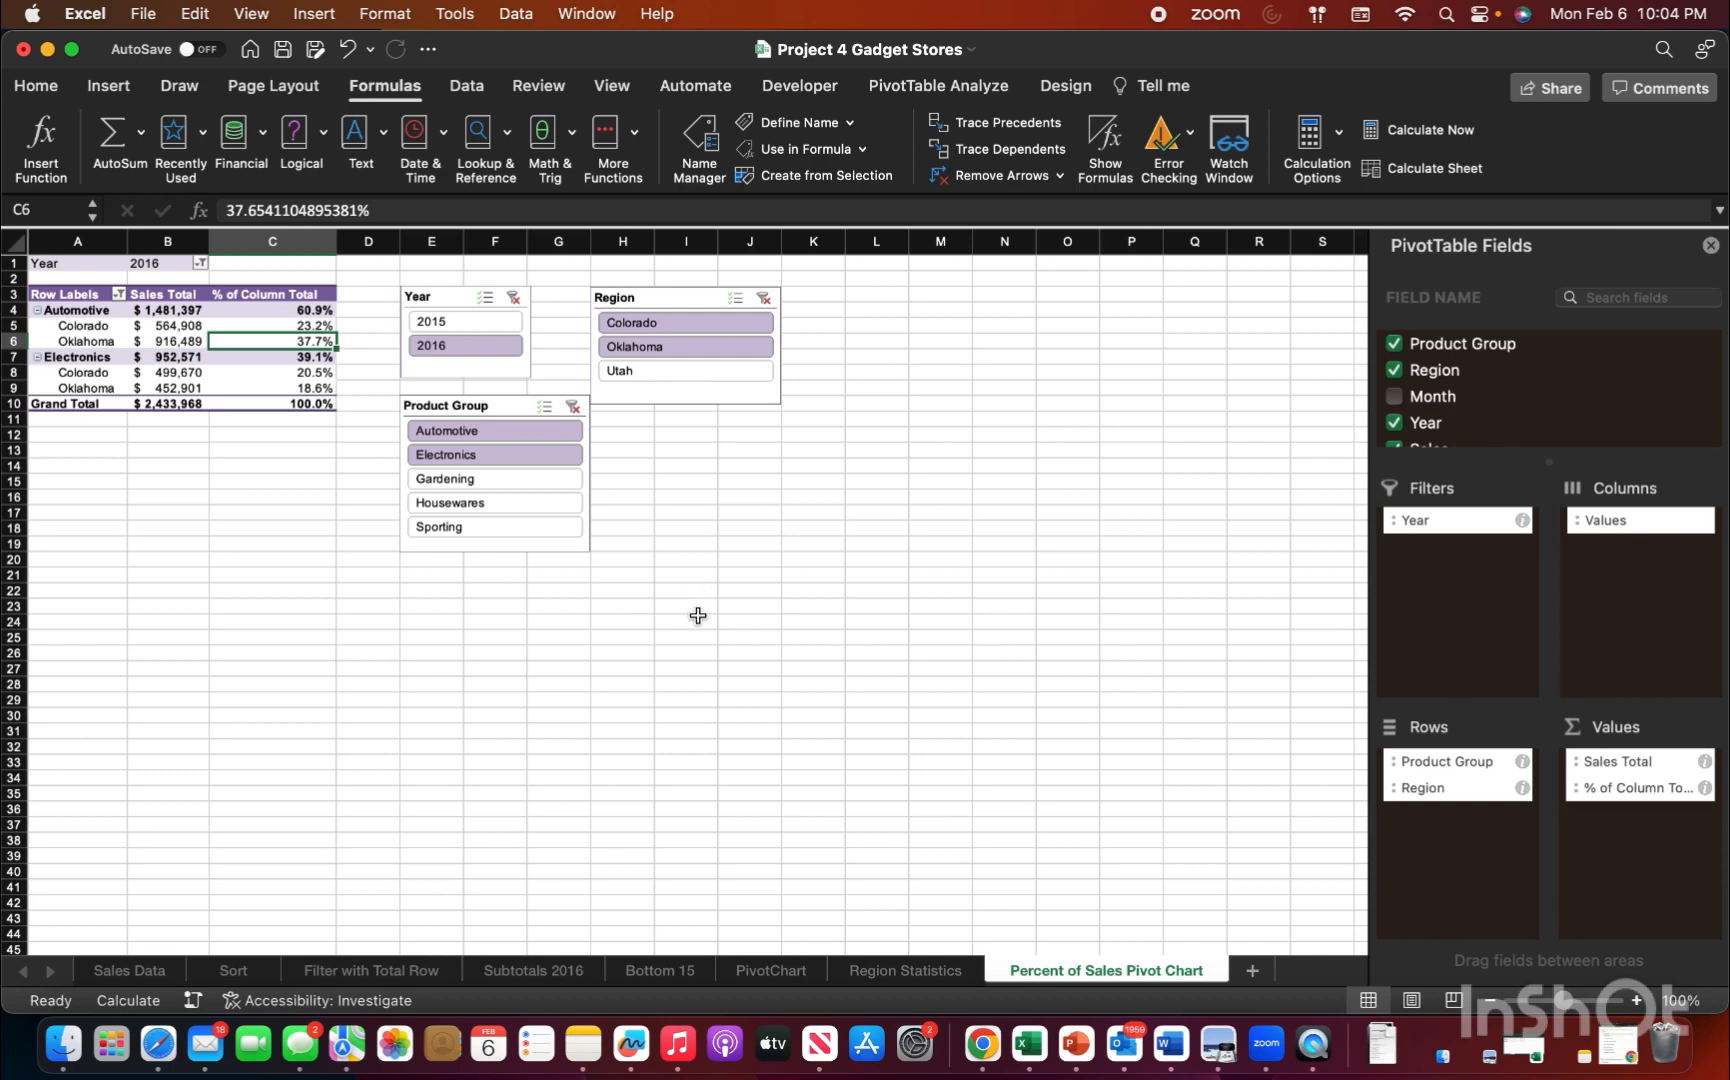
pyautogui.click(692, 619)
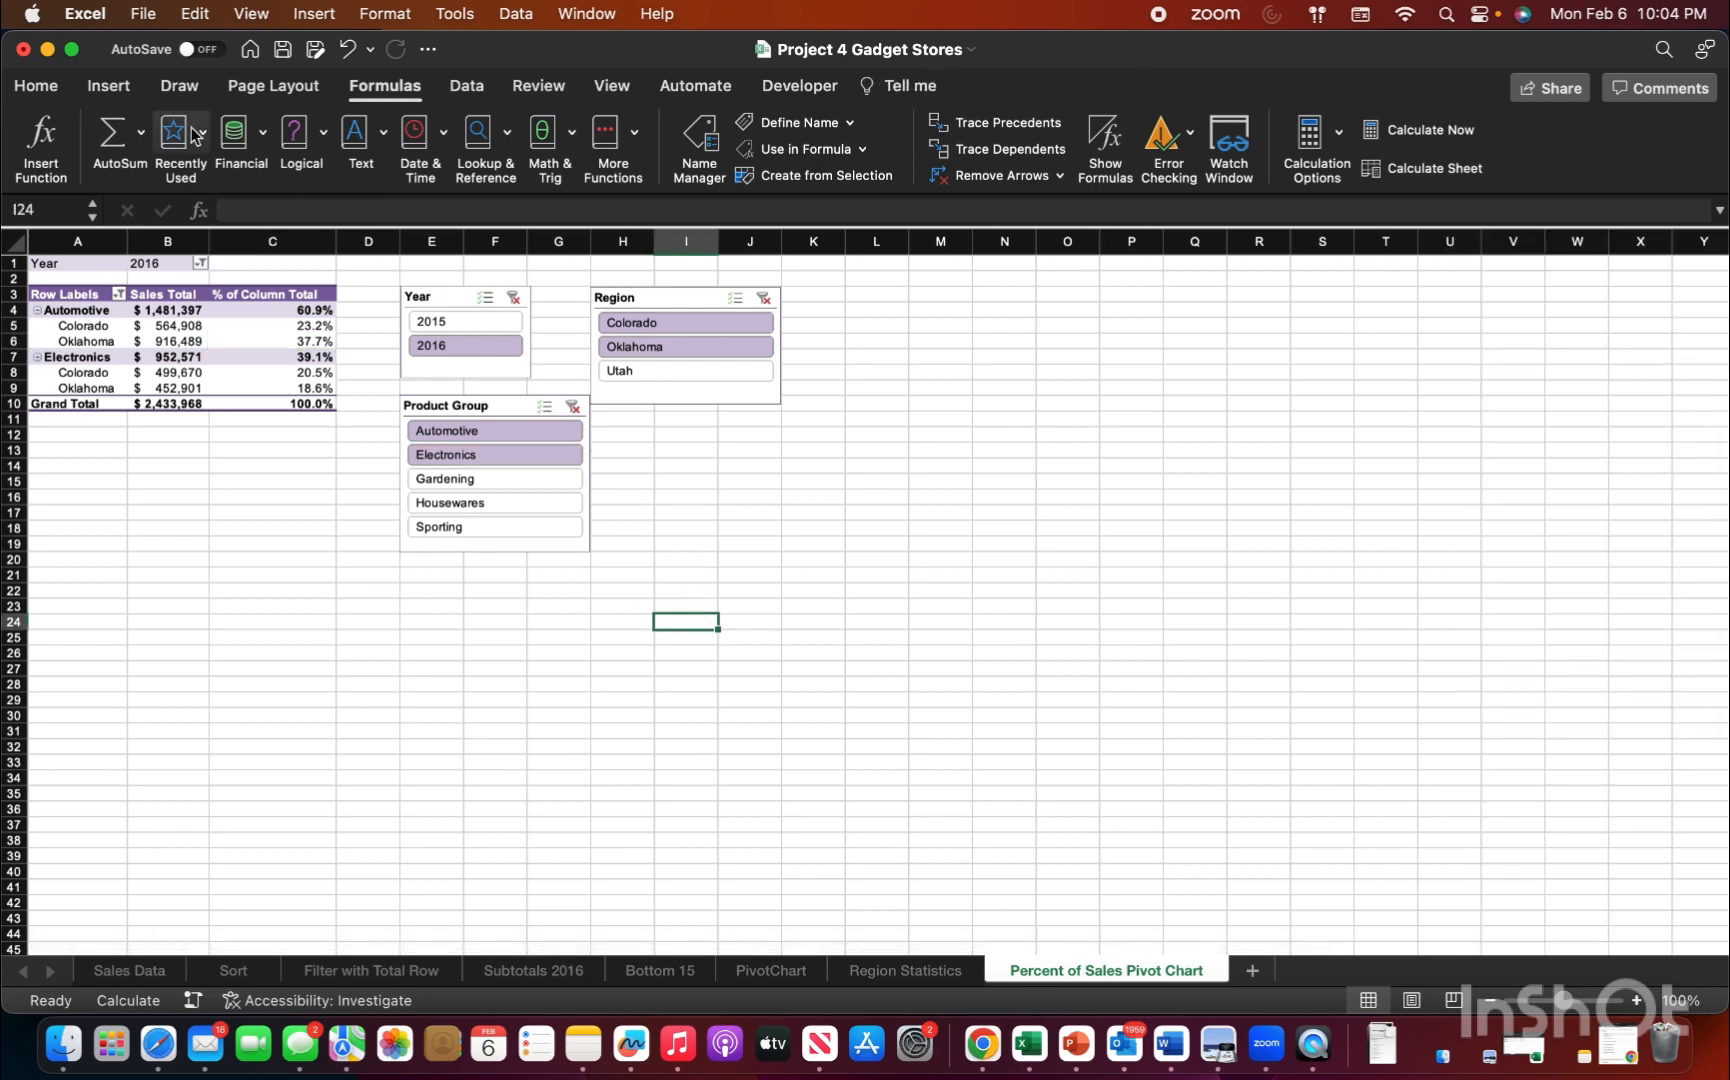
pyautogui.click(109, 86)
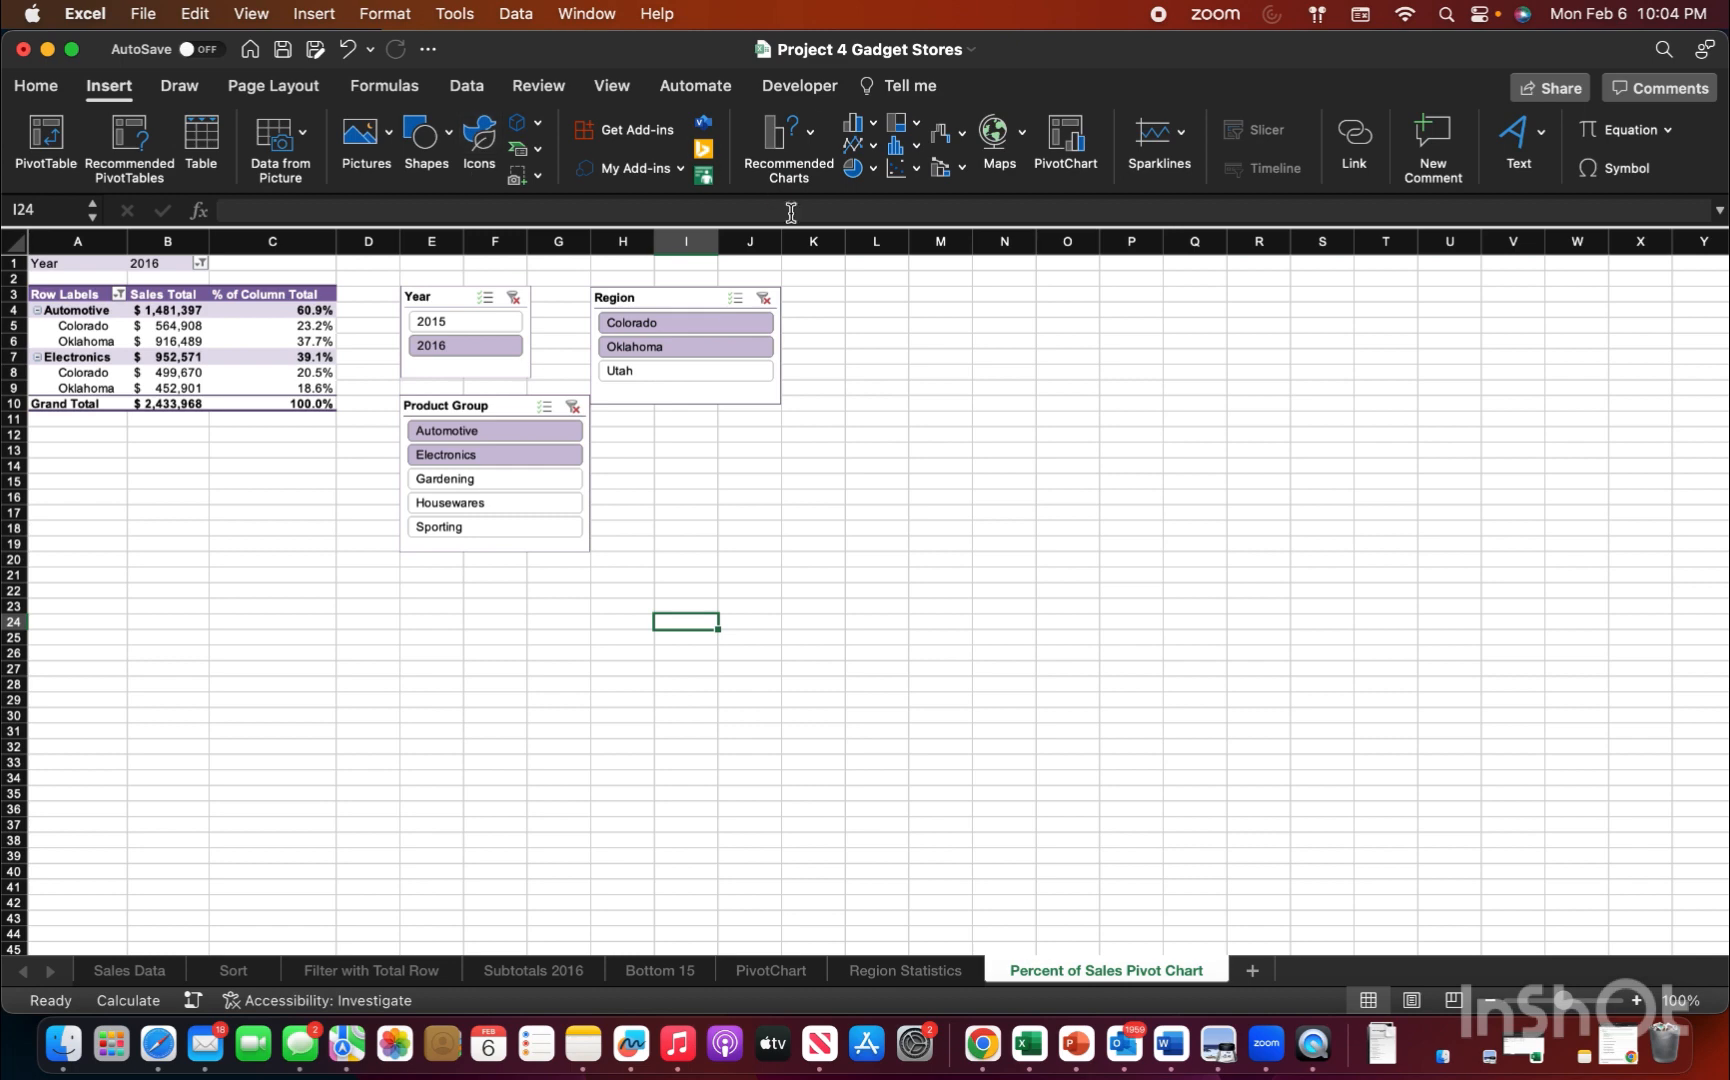
pyautogui.click(874, 124)
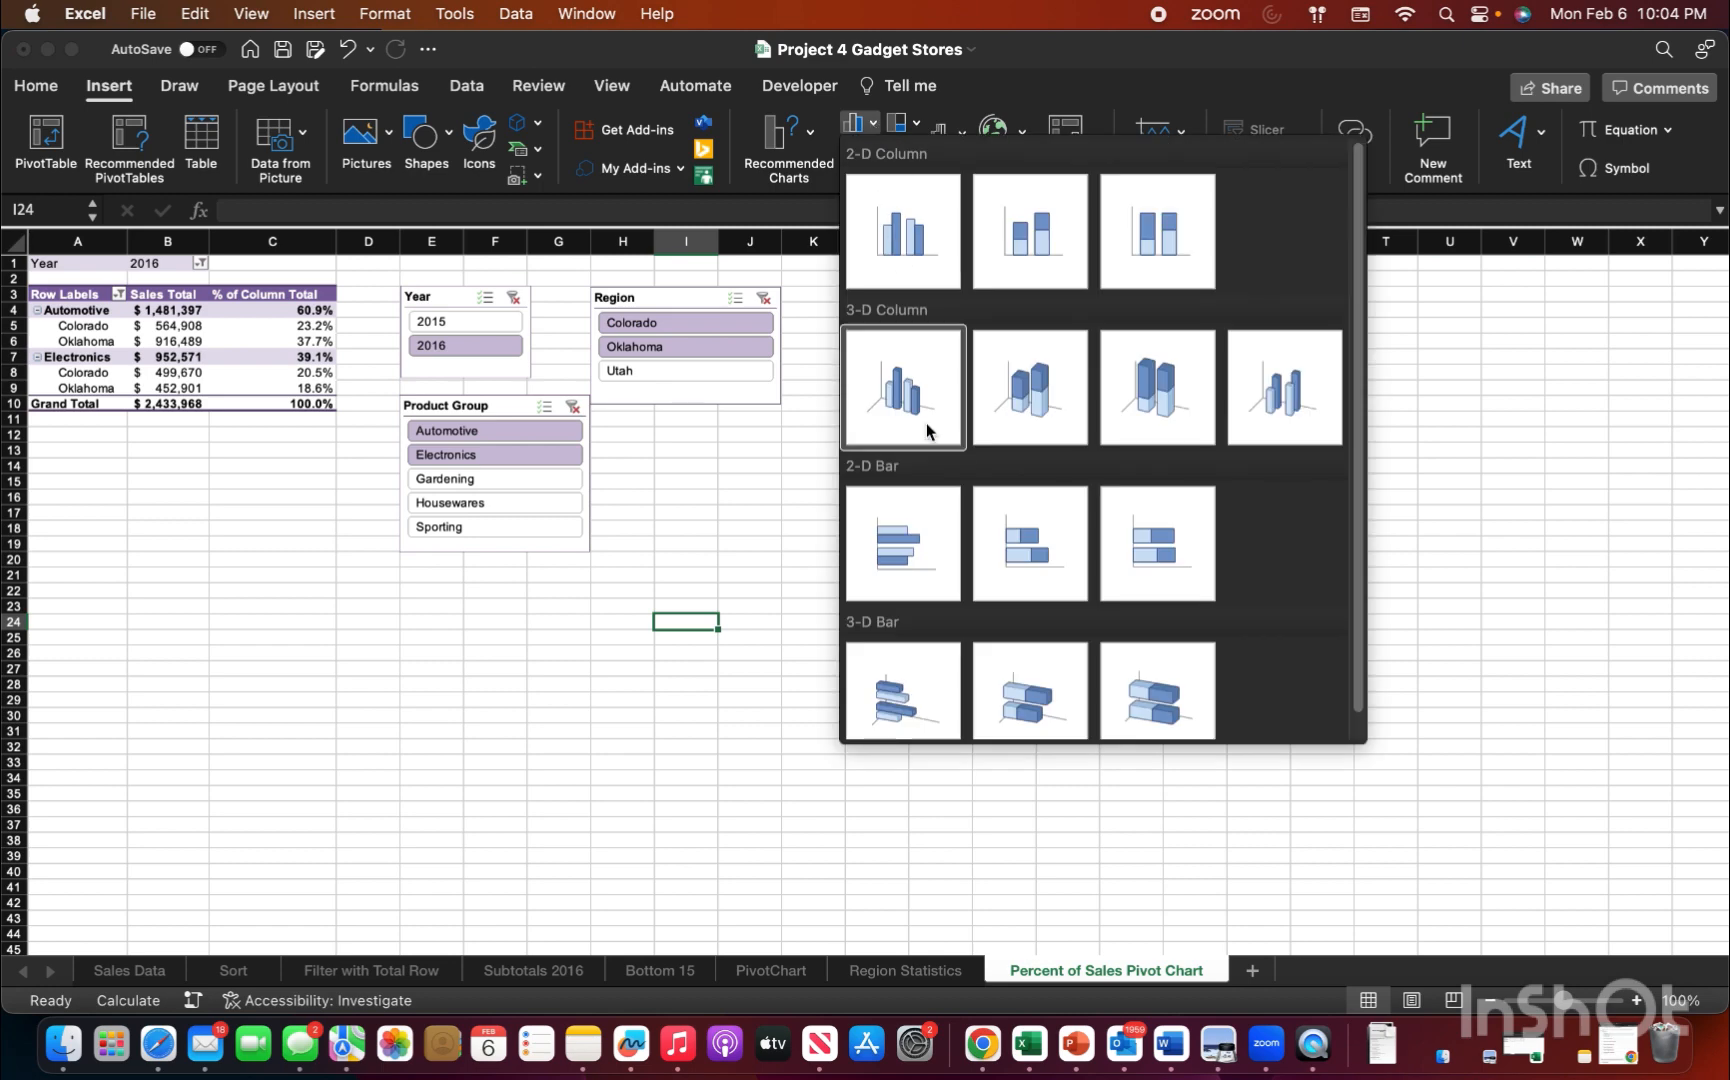
pyautogui.scroll(-1, 941, 540)
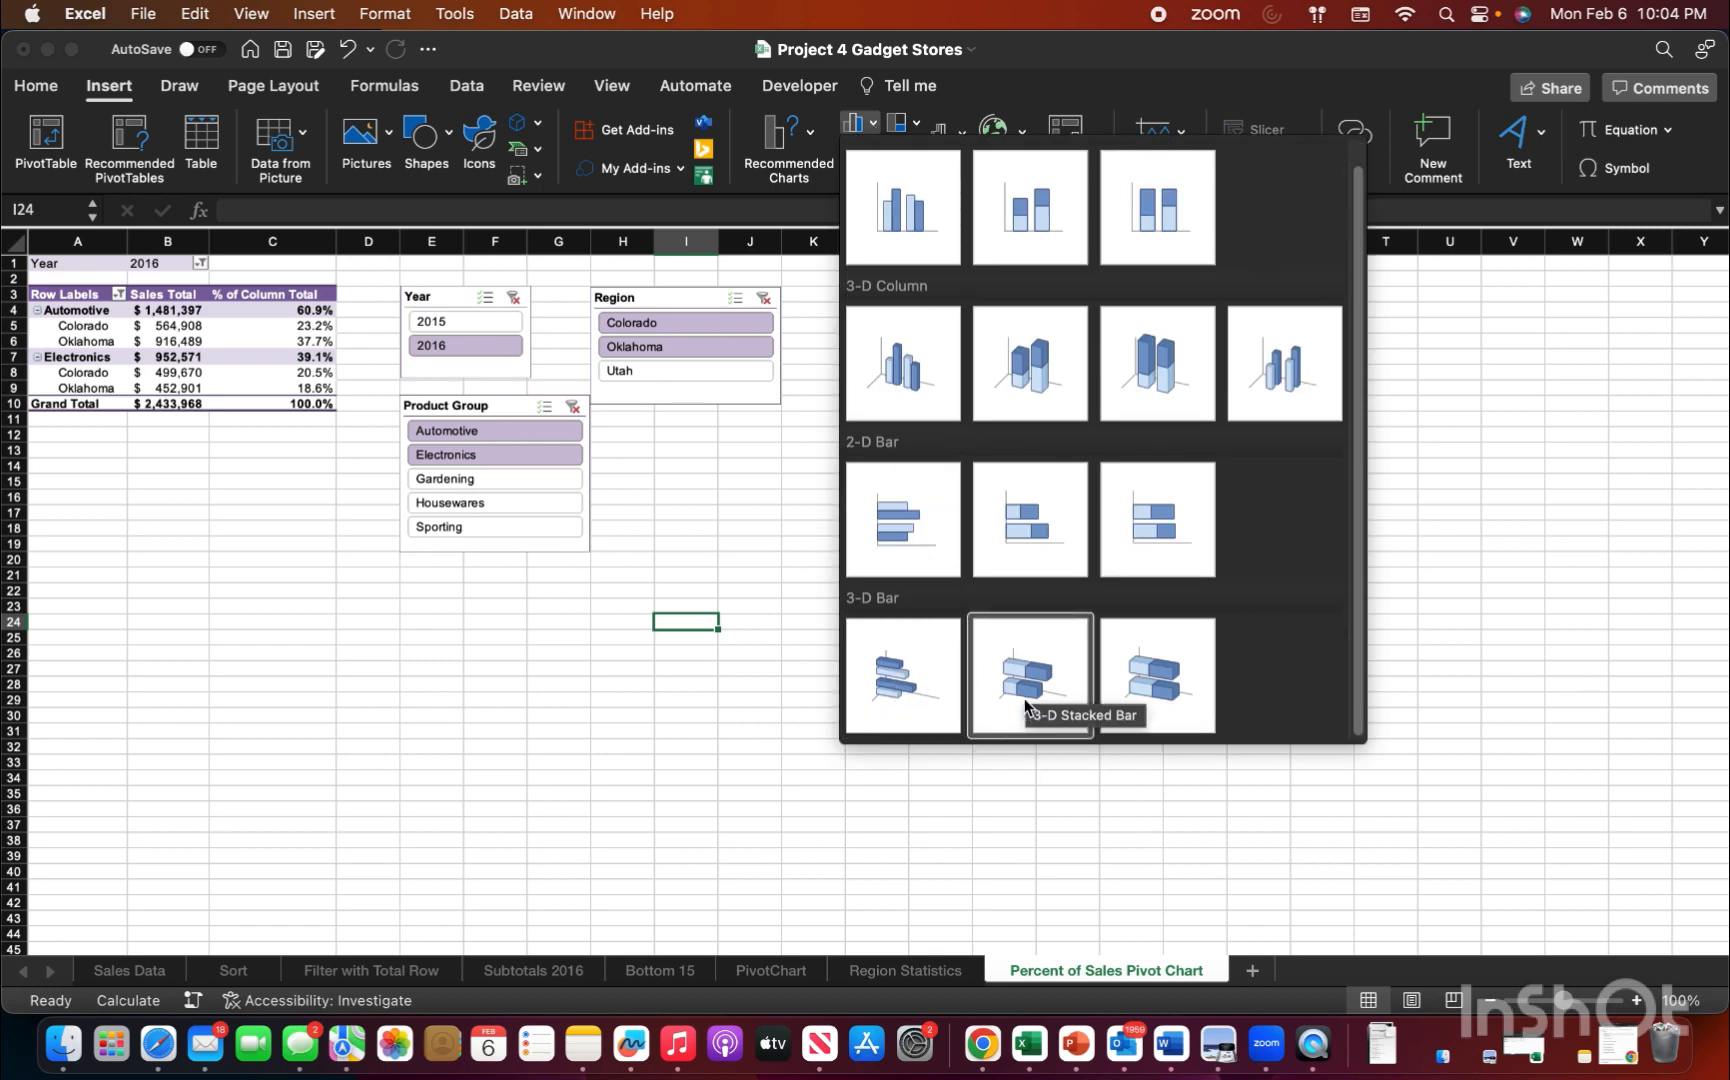
pyautogui.click(1041, 670)
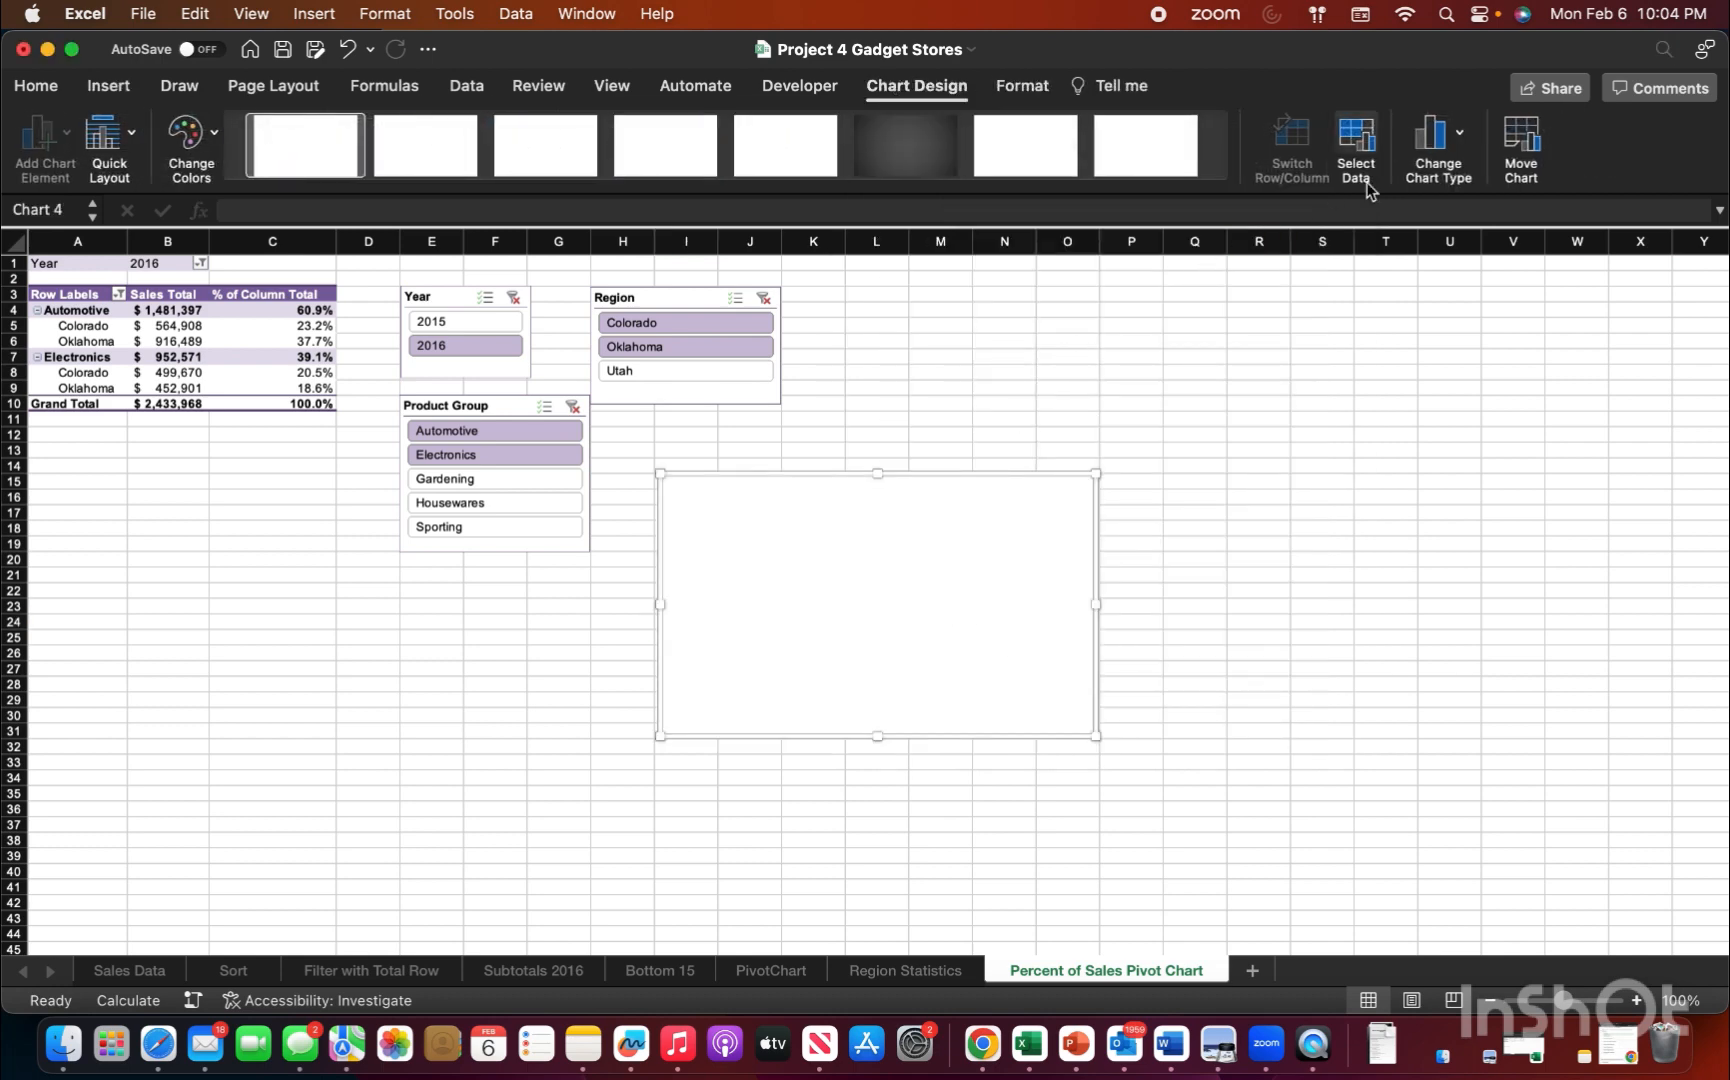
# Step: Set the new bar chart's data source to the PivotTable range A3:B30 on the PivotChart sheet
pyautogui.click(1366, 140)
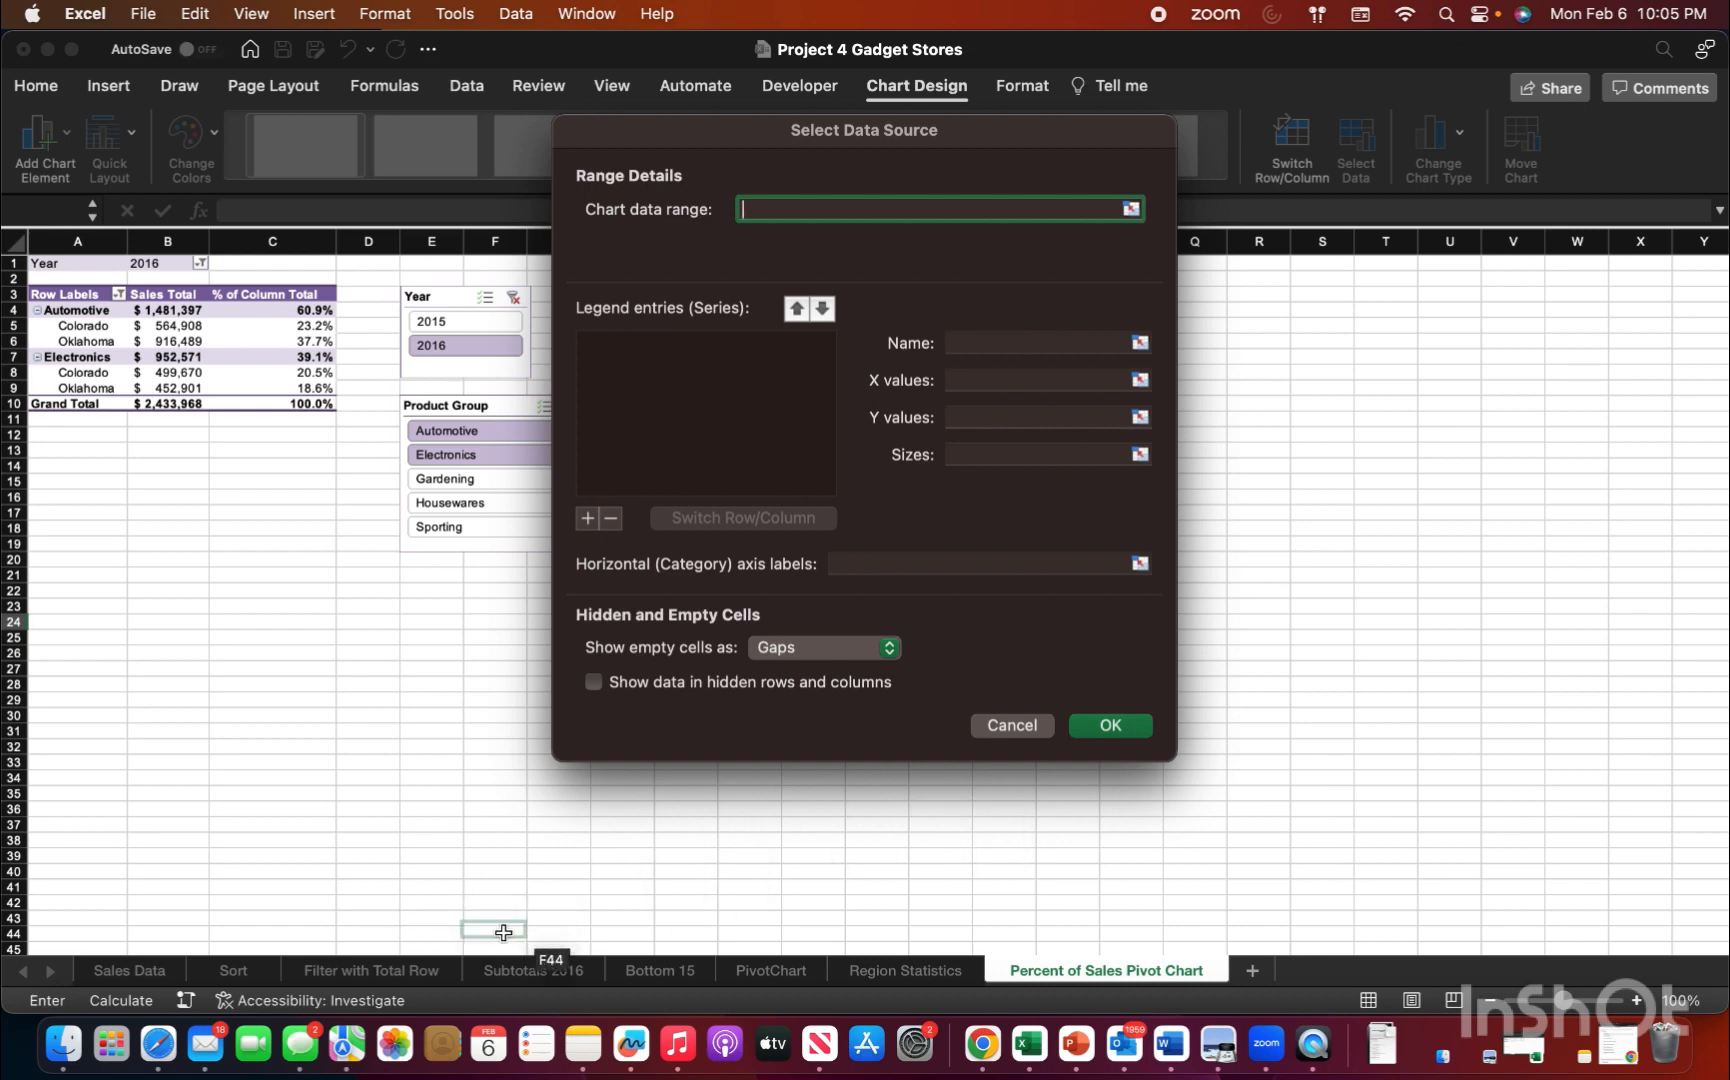
pyautogui.click(765, 971)
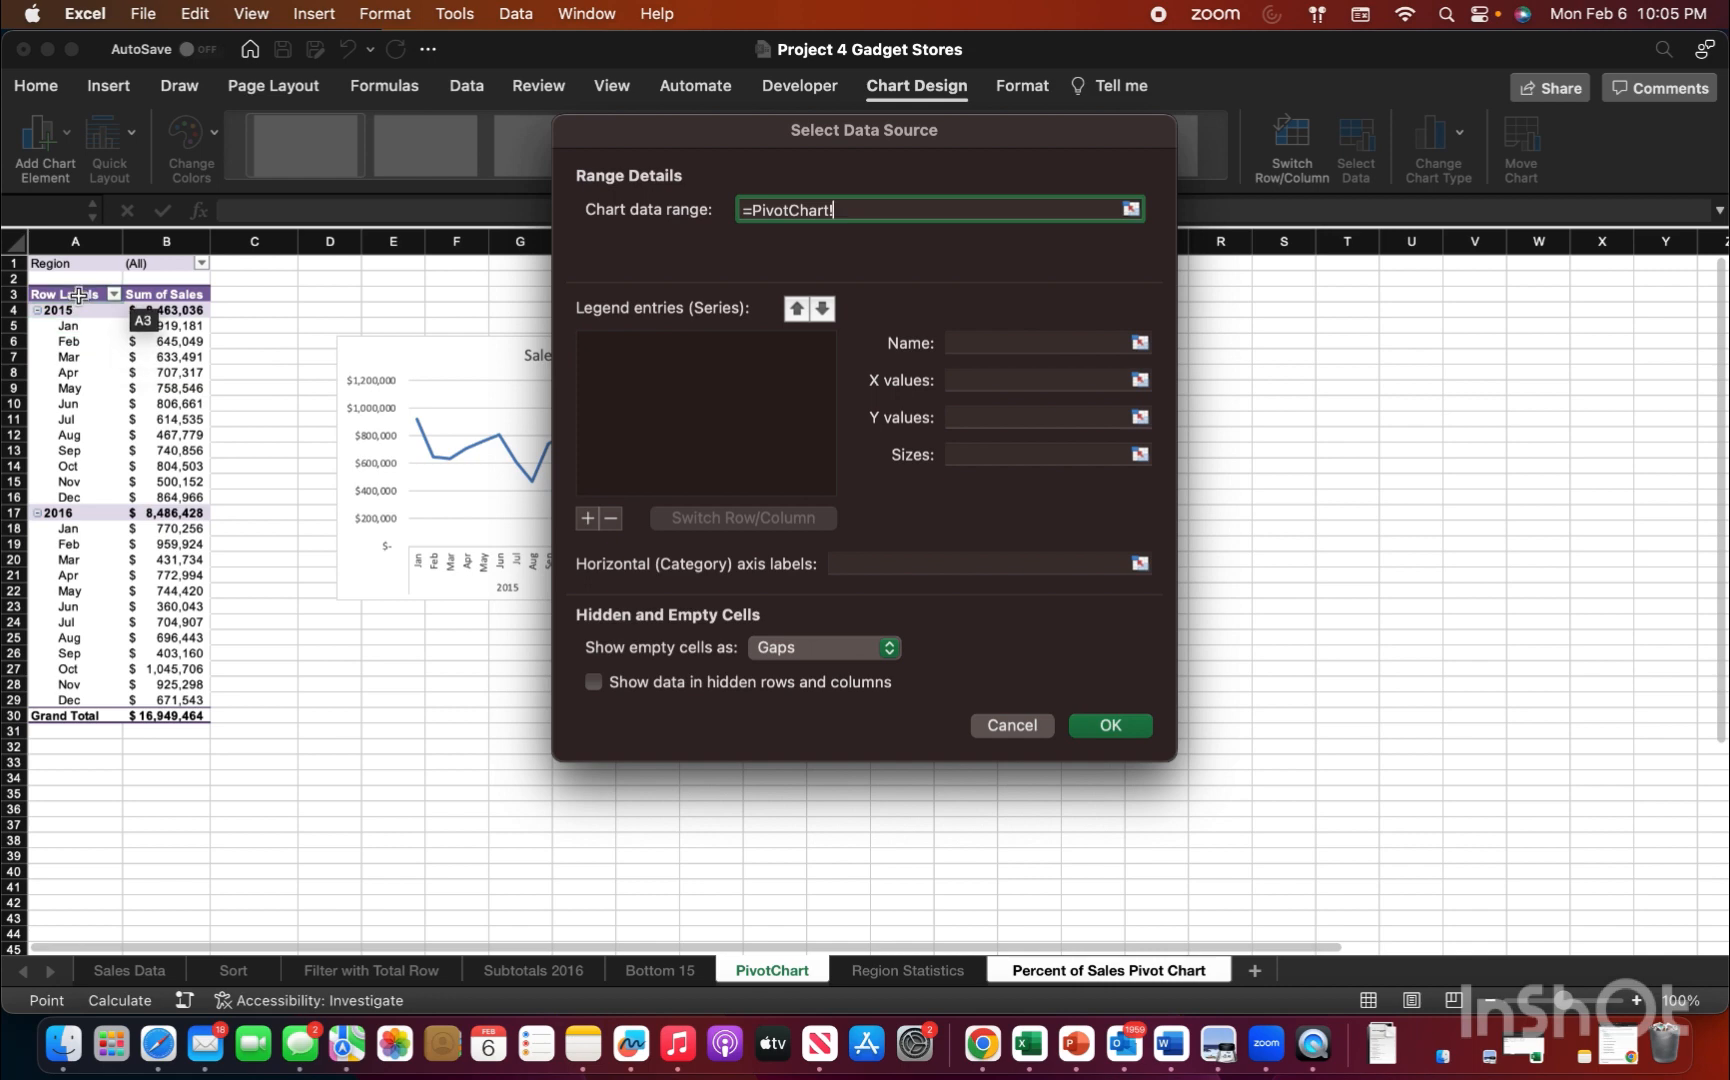
pyautogui.moveTo(79, 295); pyautogui.dragTo(157, 708)
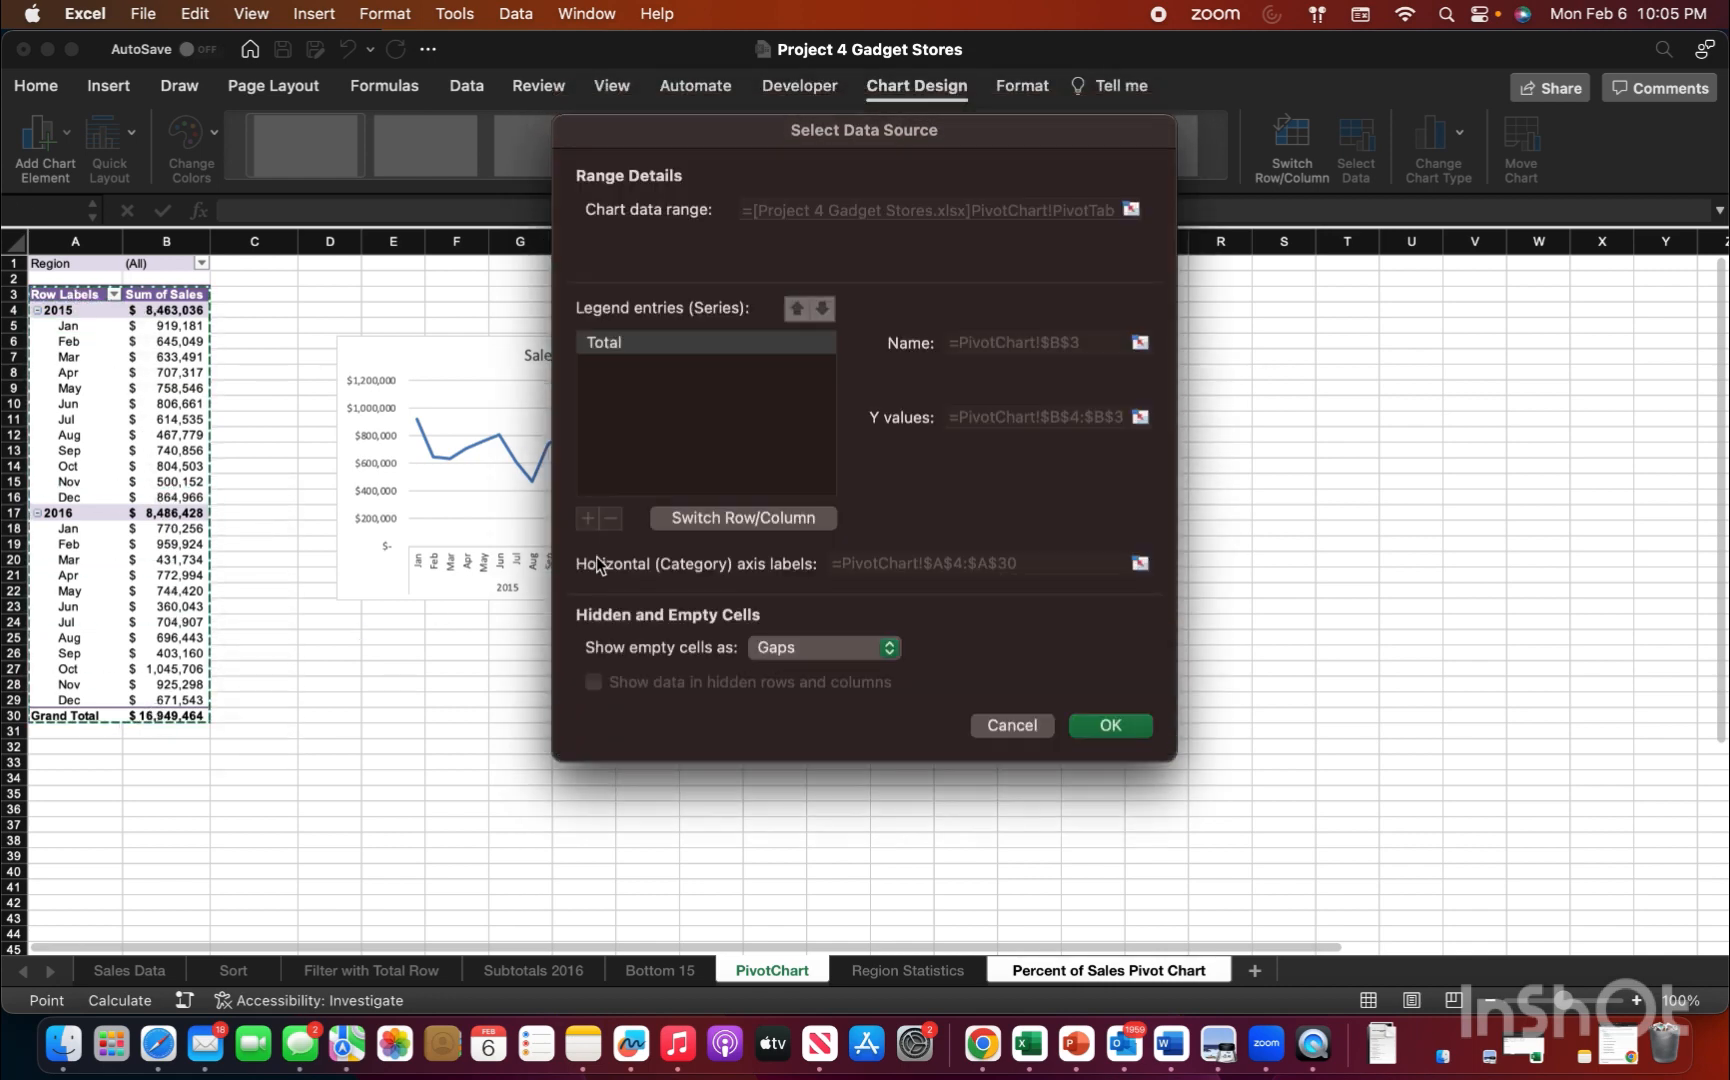
pyautogui.click(1110, 726)
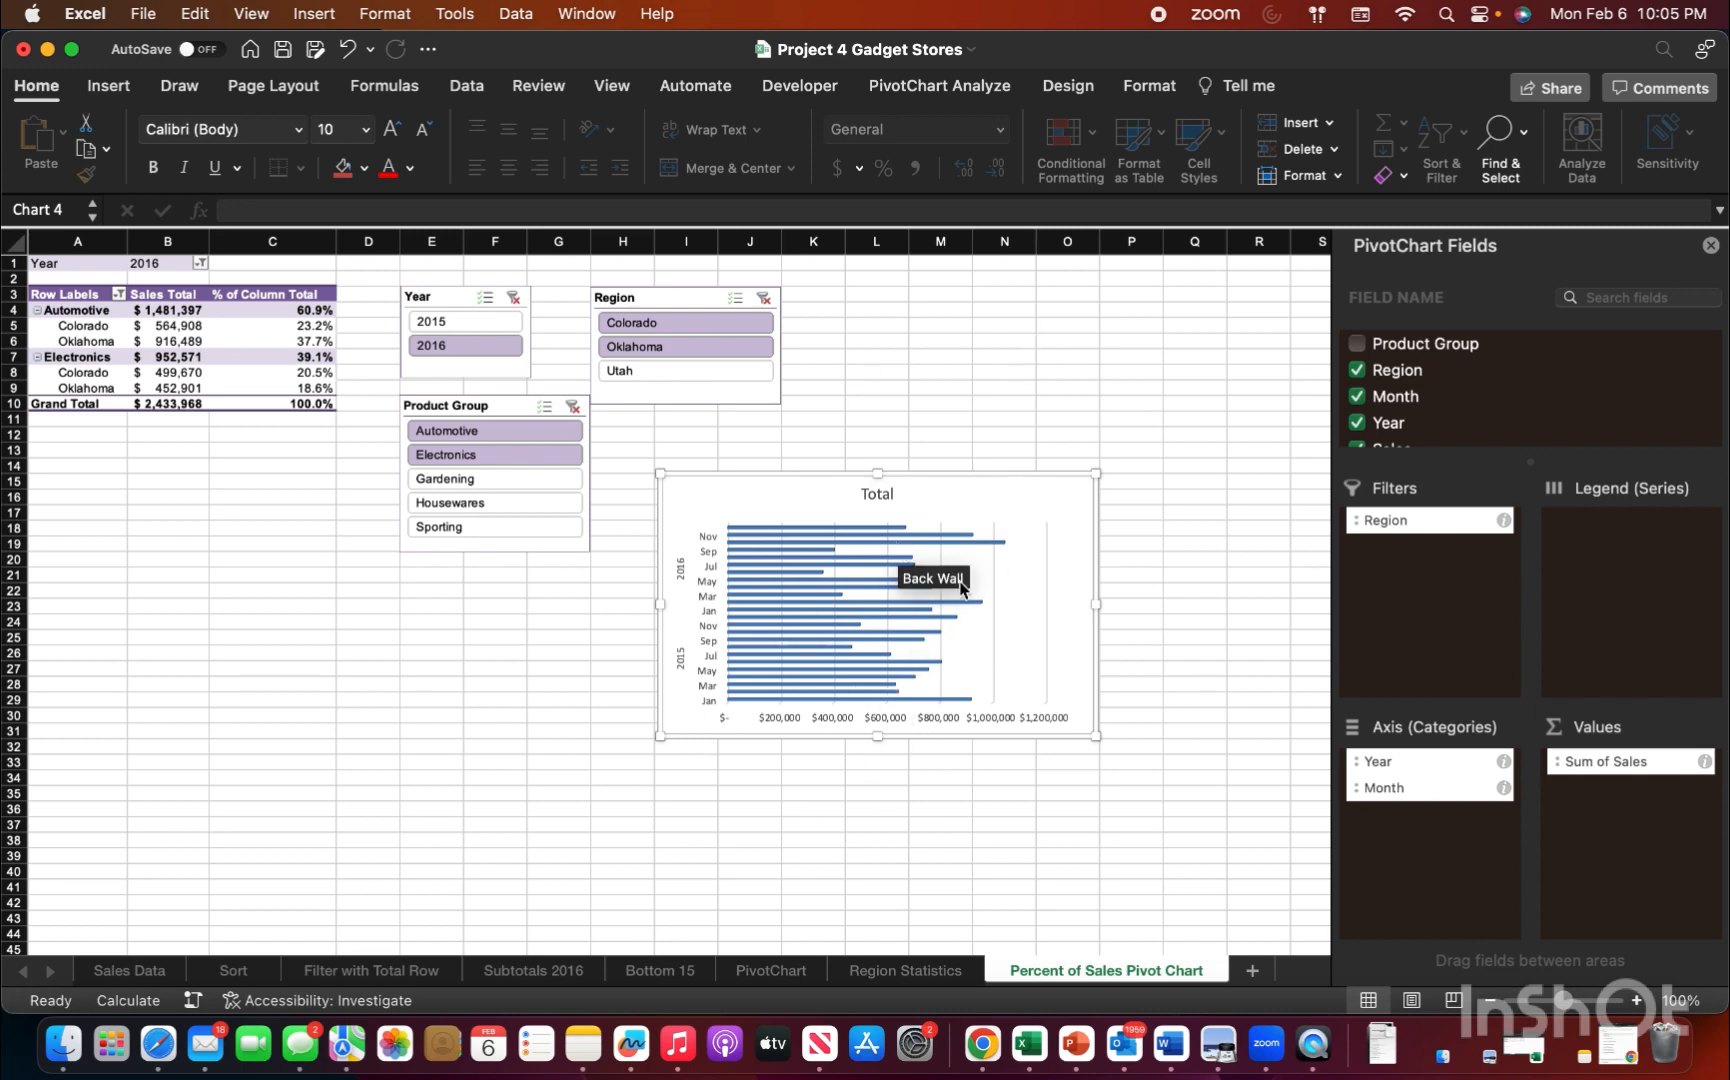
pyautogui.click(997, 394)
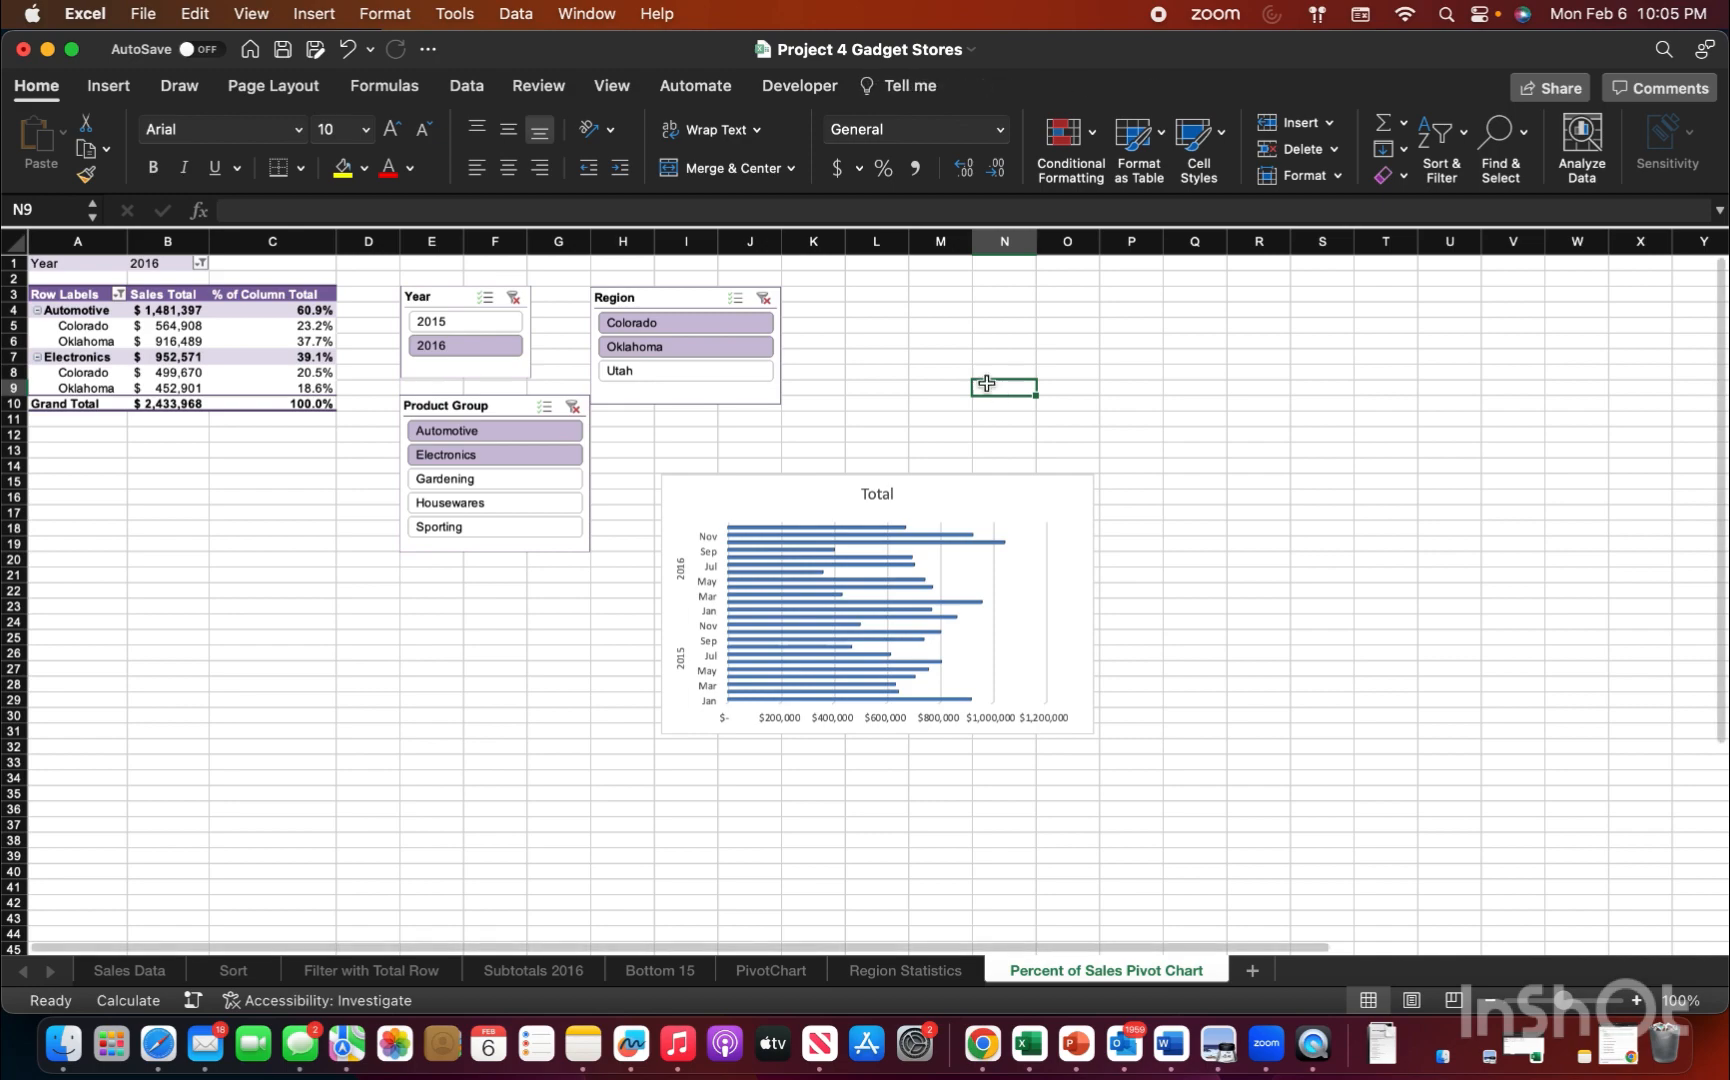